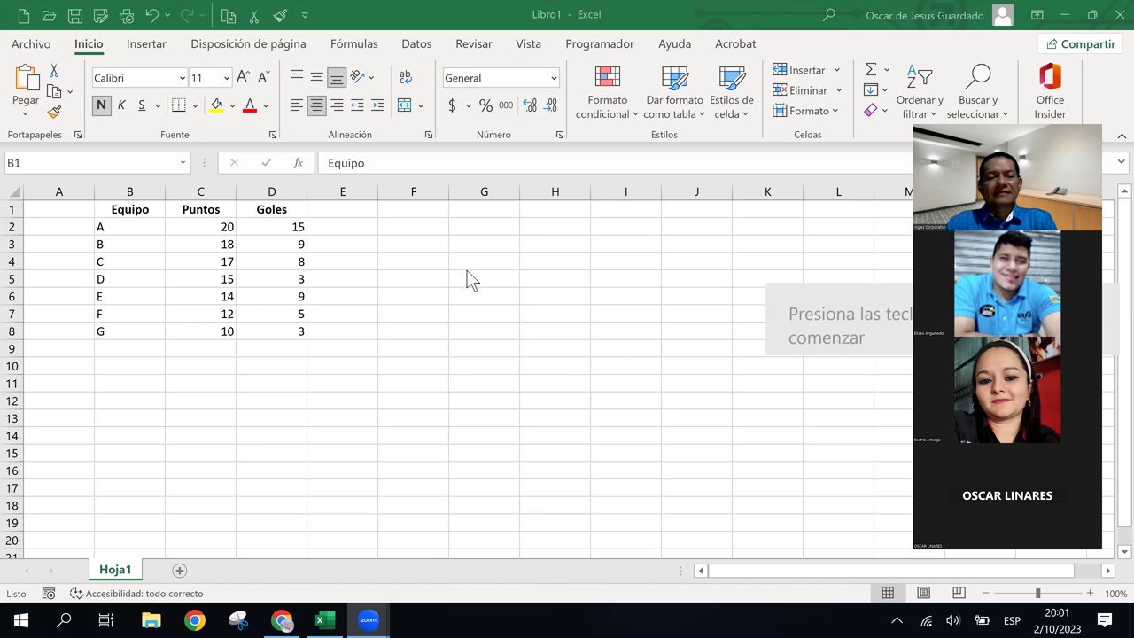
Point out team values in the data, such as Goles 15 and Puntos 12 and 17
left_click(146, 210)
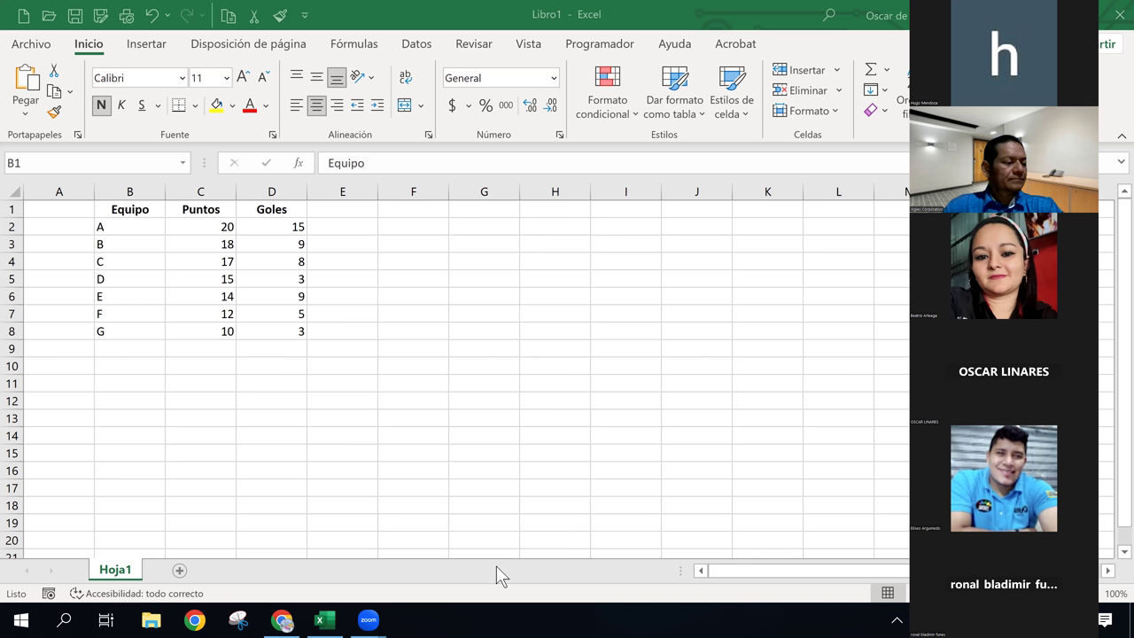
left_click(266, 223)
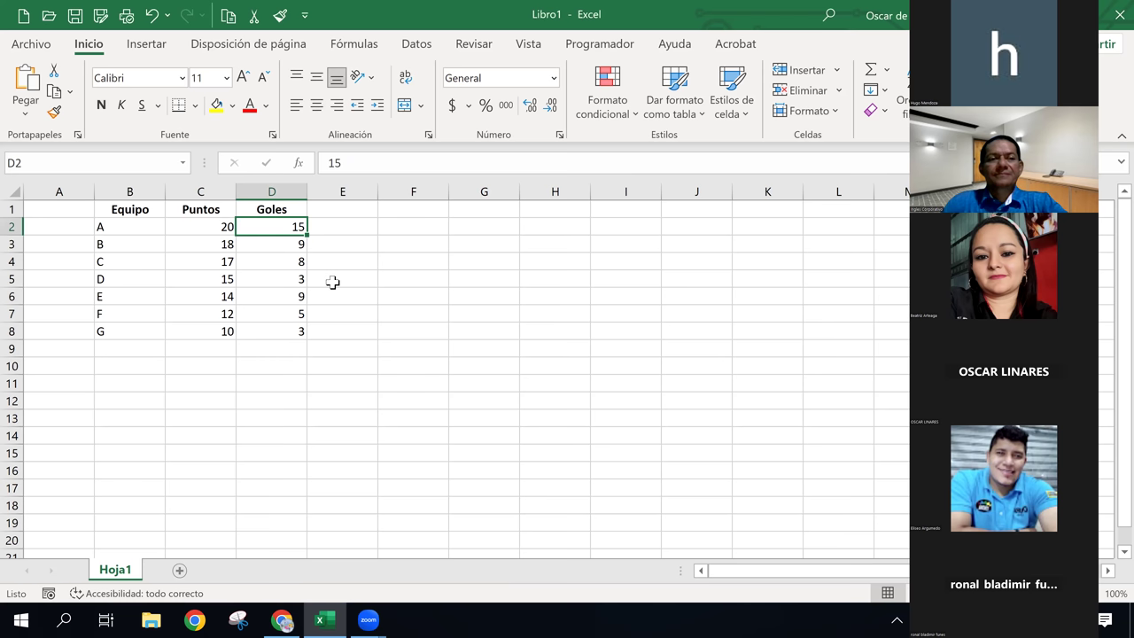
left_click(244, 235)
left_click(213, 228)
left_click(212, 313)
left_click(201, 258)
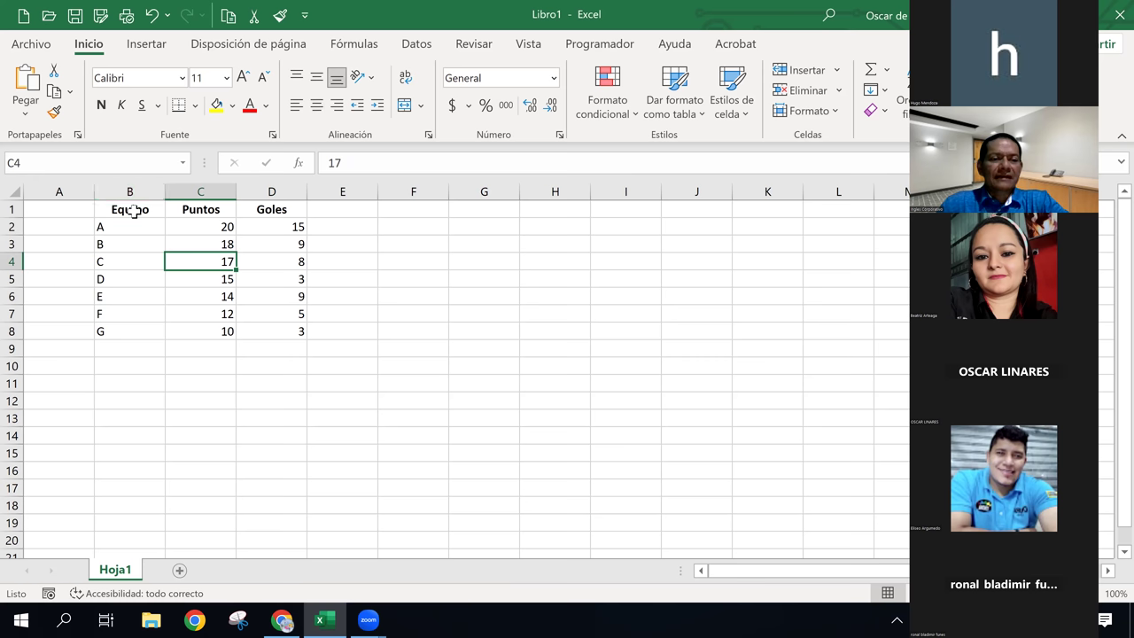
Select the whole team table, then bring up the Excel manual PDF on selecting table rows
left_click_drag(133, 210, 291, 324)
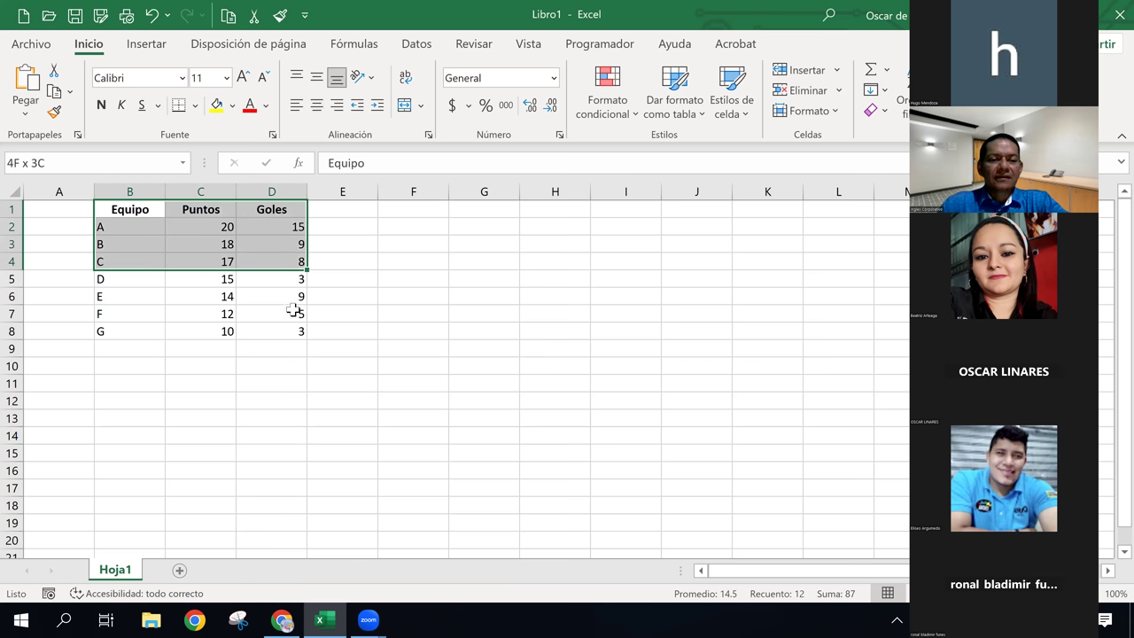
left_click(283, 620)
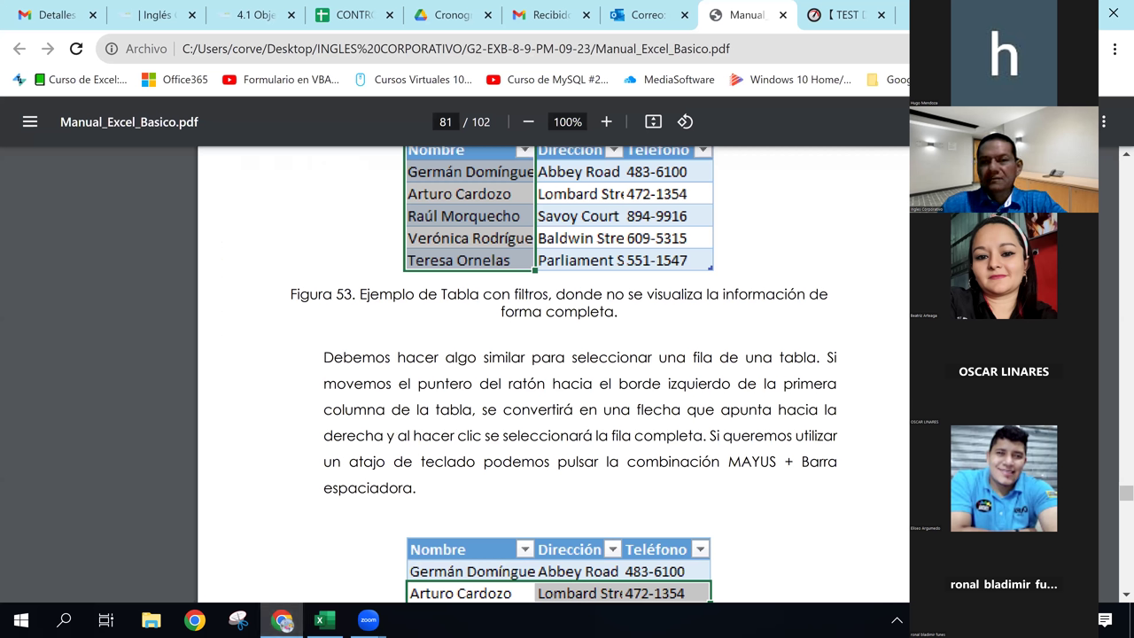
Shrink the Chrome window and open the lesson 4.1 Tablas básicas page
key("super+Down")
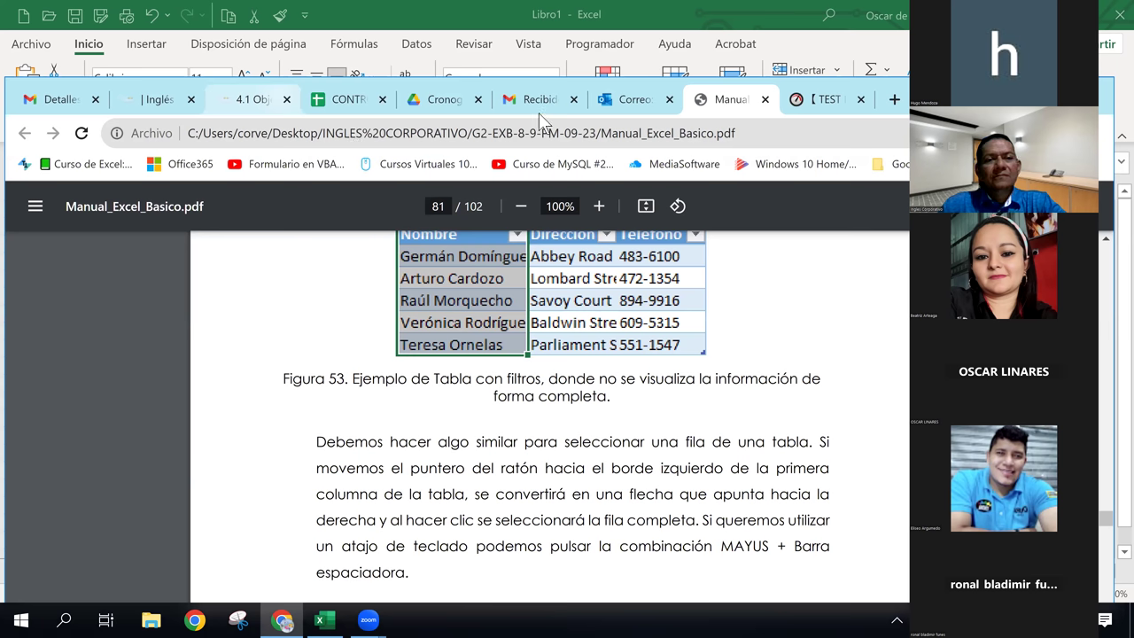
left_click(352, 107)
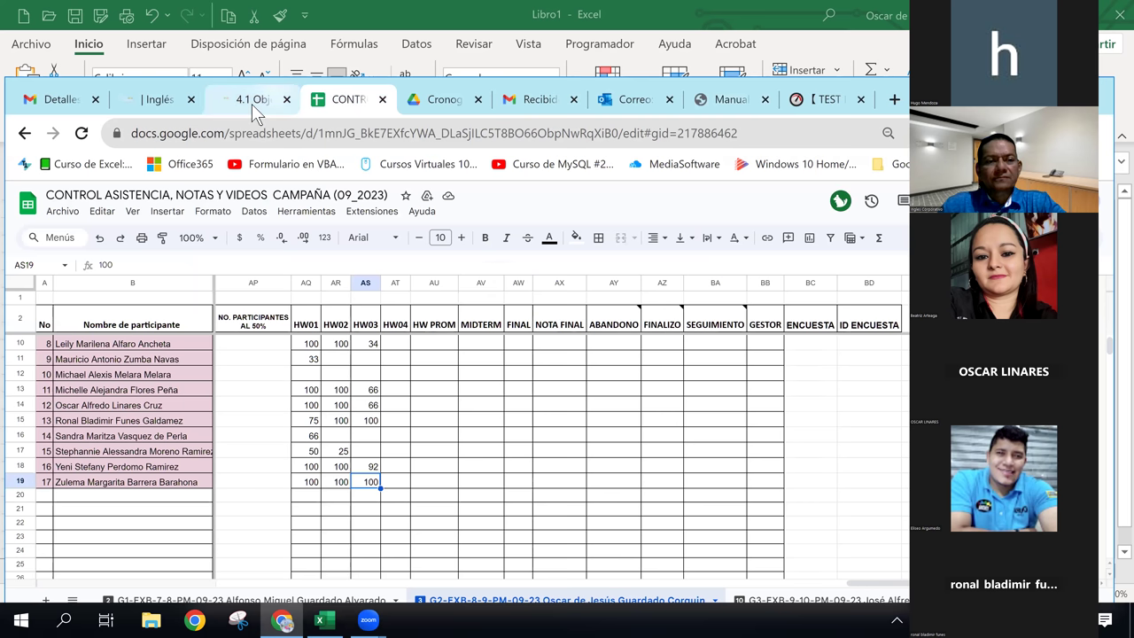
left_click(252, 103)
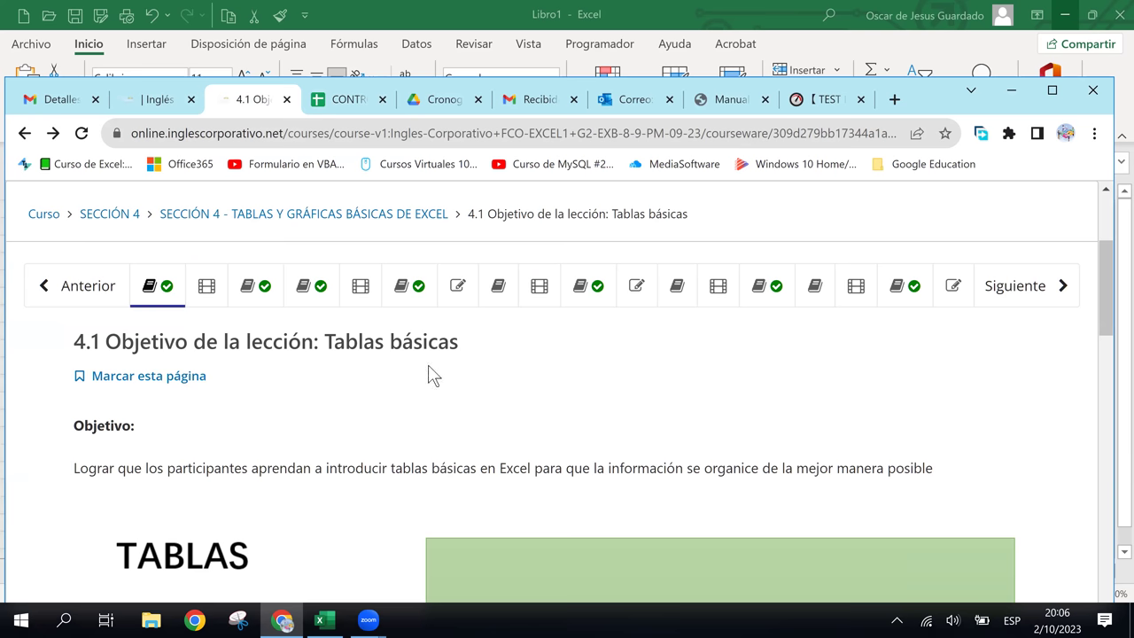
Scroll the lesson down through the Crear una tabla section, then return to the Excel workbook
scroll(428, 376, "down", 2)
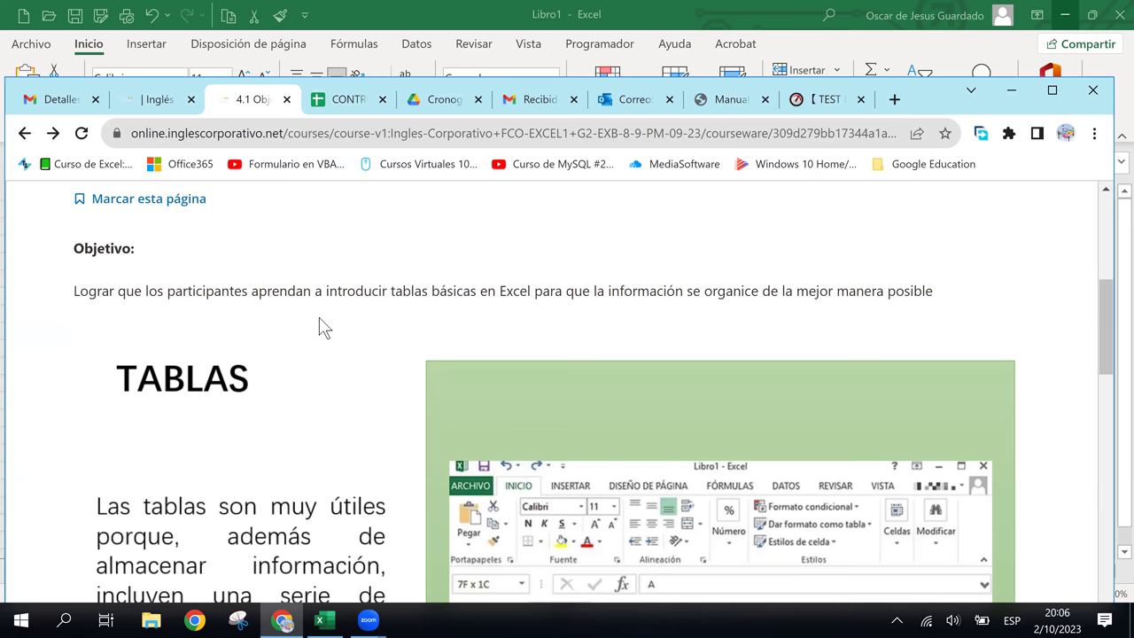
left_click(630, 363)
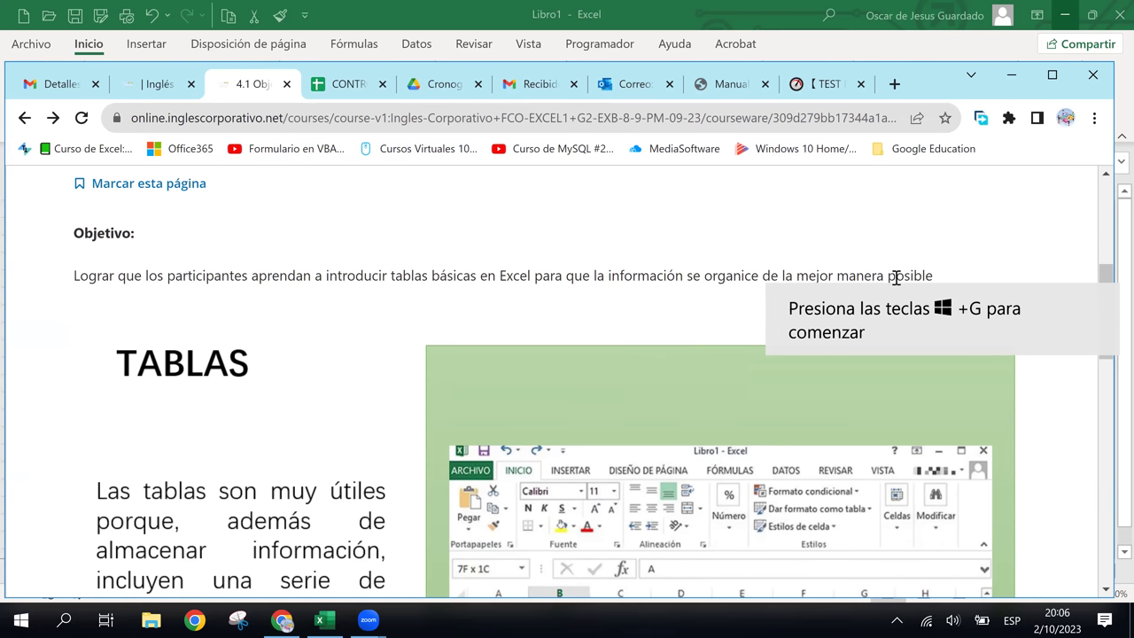
scroll(463, 372, "down", 2)
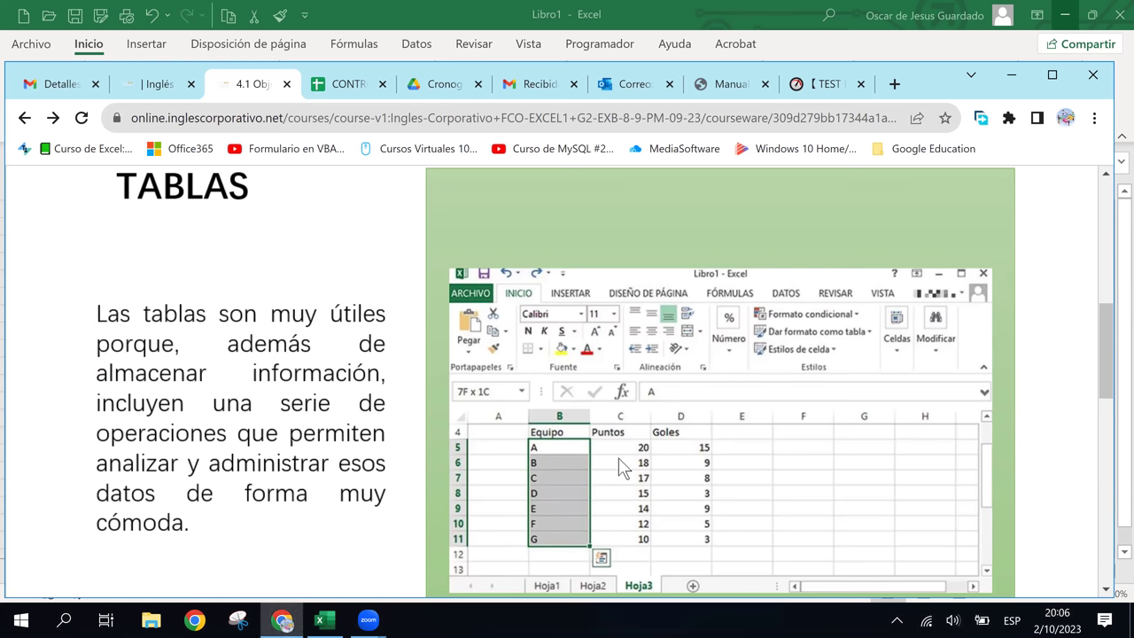
scroll(603, 451, "down", 2)
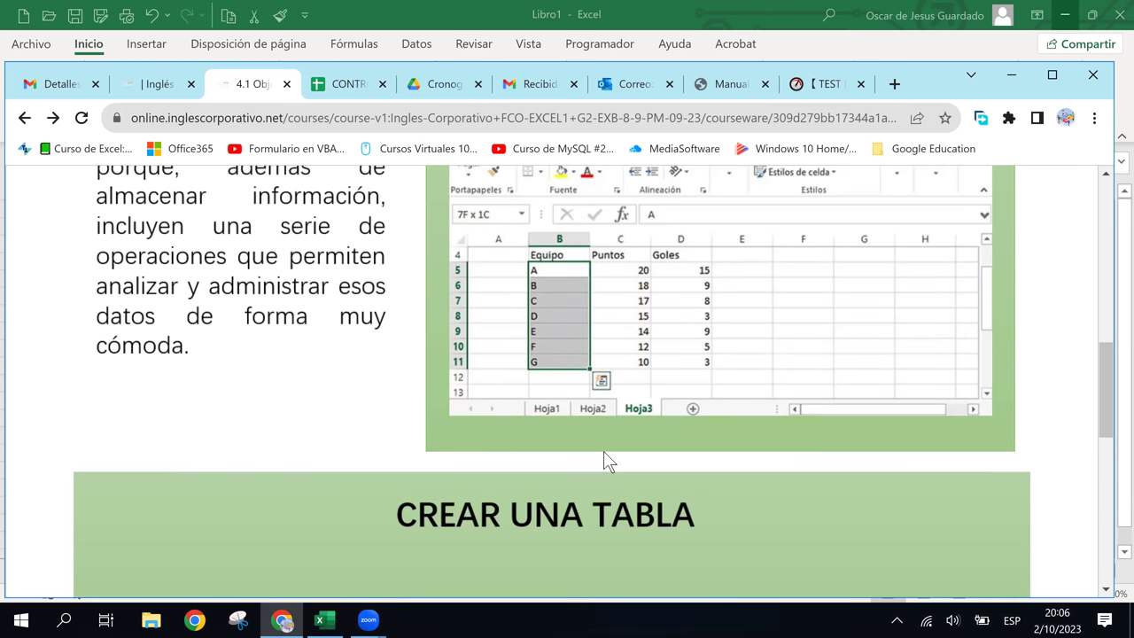
scroll(604, 452, "down", 3)
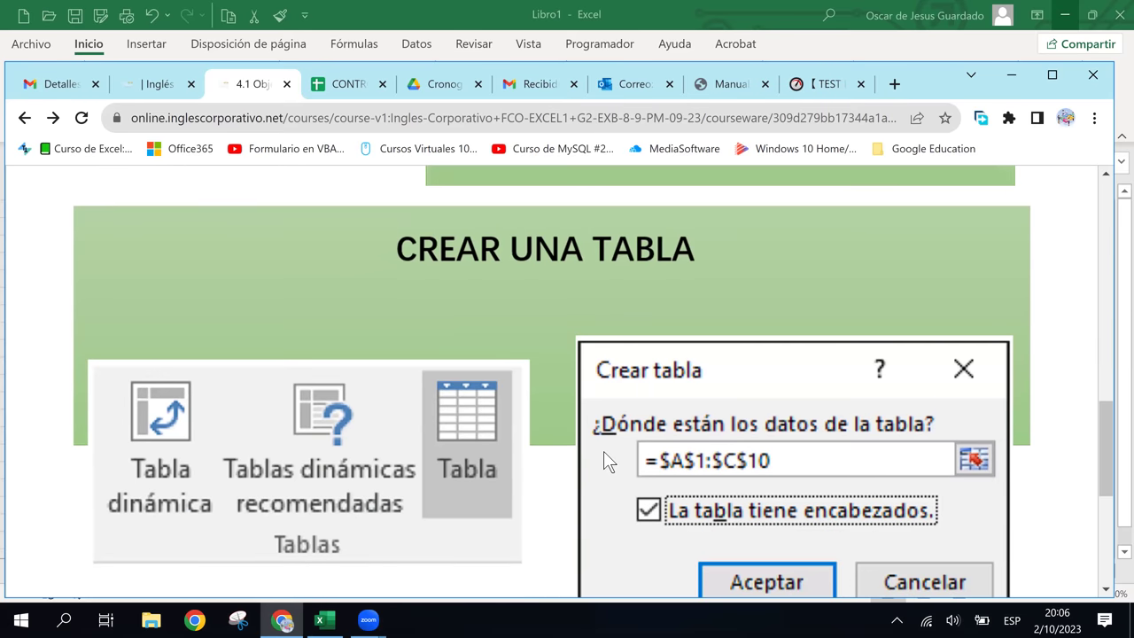
scroll(603, 451, "down", 1)
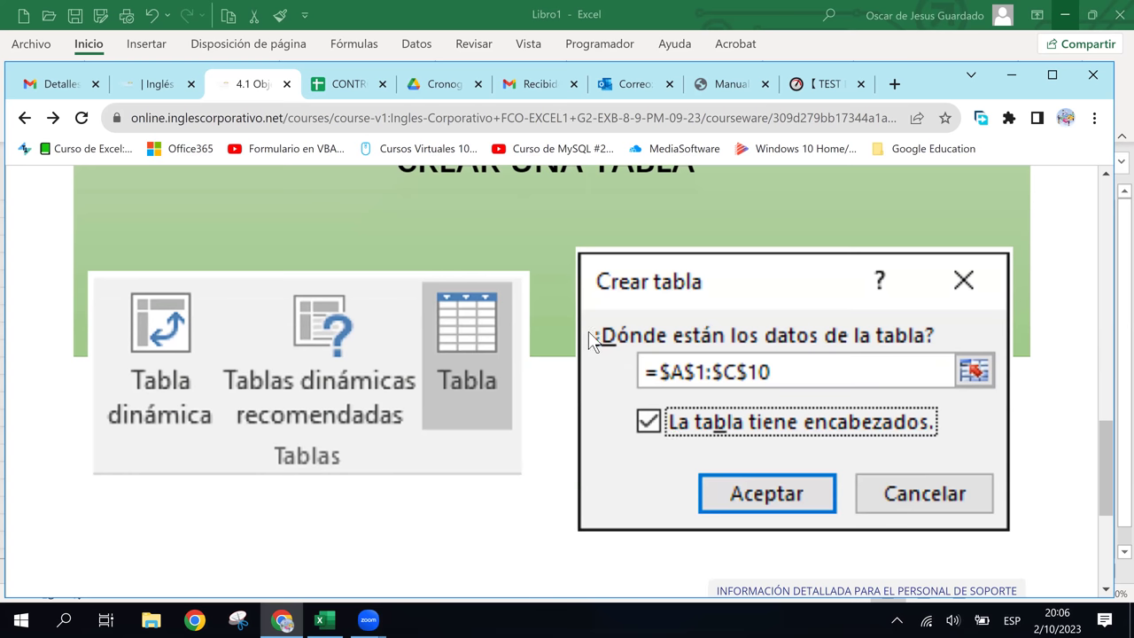
left_click(324, 620)
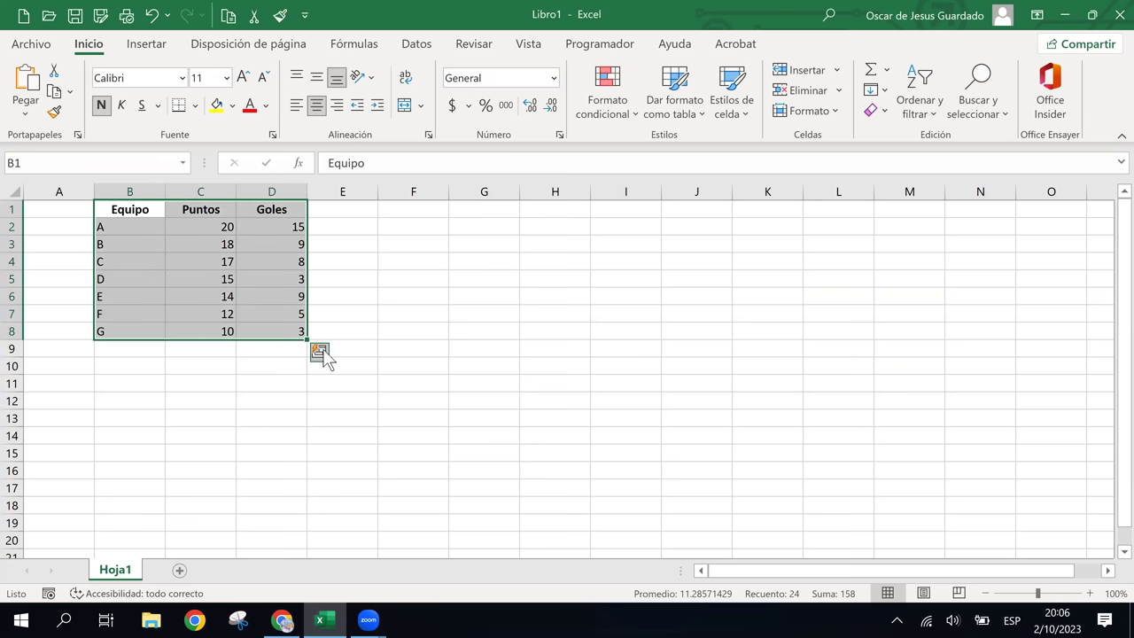
Select the Equipo and Puntos column ranges and column D, ending on cell B1
left_click(118, 241)
left_click_drag(119, 210, 111, 310)
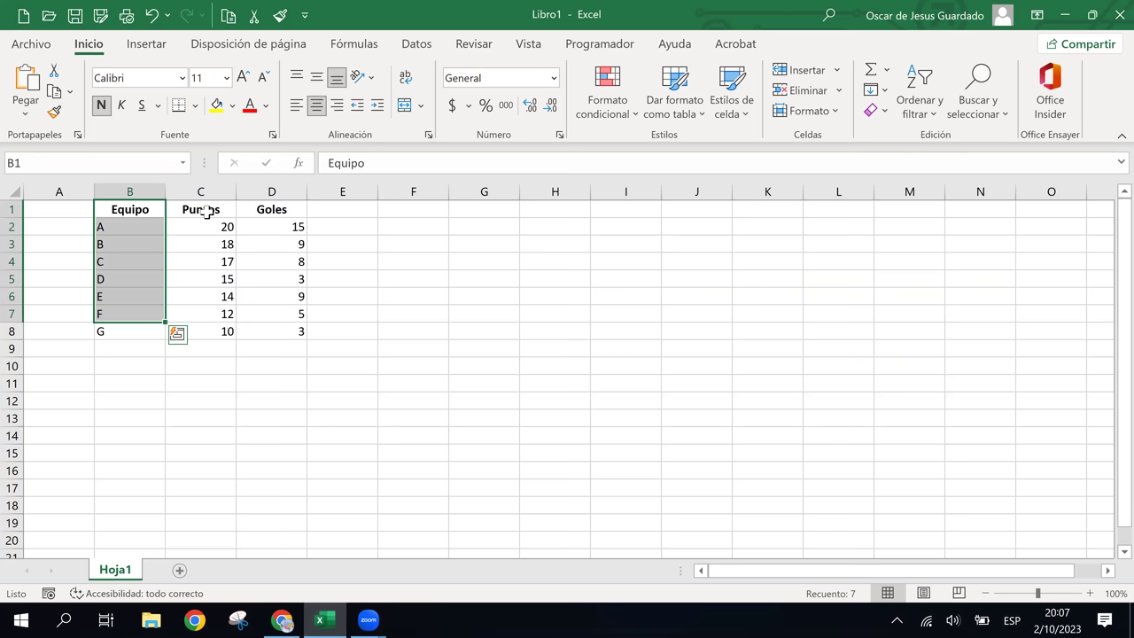
left_click_drag(203, 212, 204, 331)
left_click(272, 193)
left_click(280, 256)
left_click(132, 210)
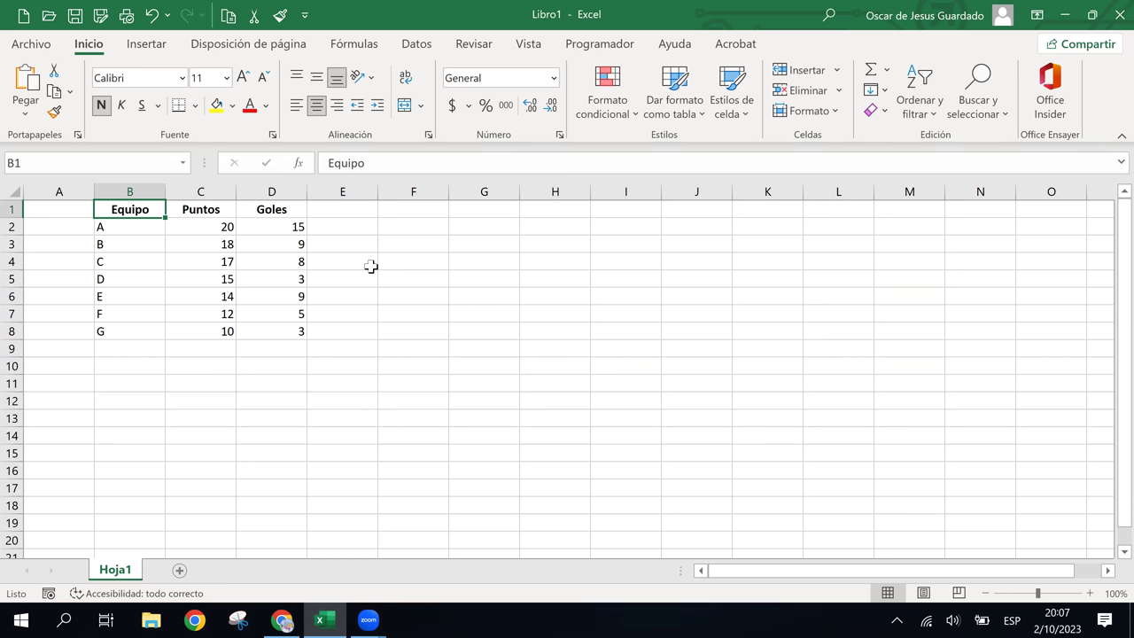
Restore down the Excel window and point out the Puntos values, from 20 down to 10
left_click(1093, 16)
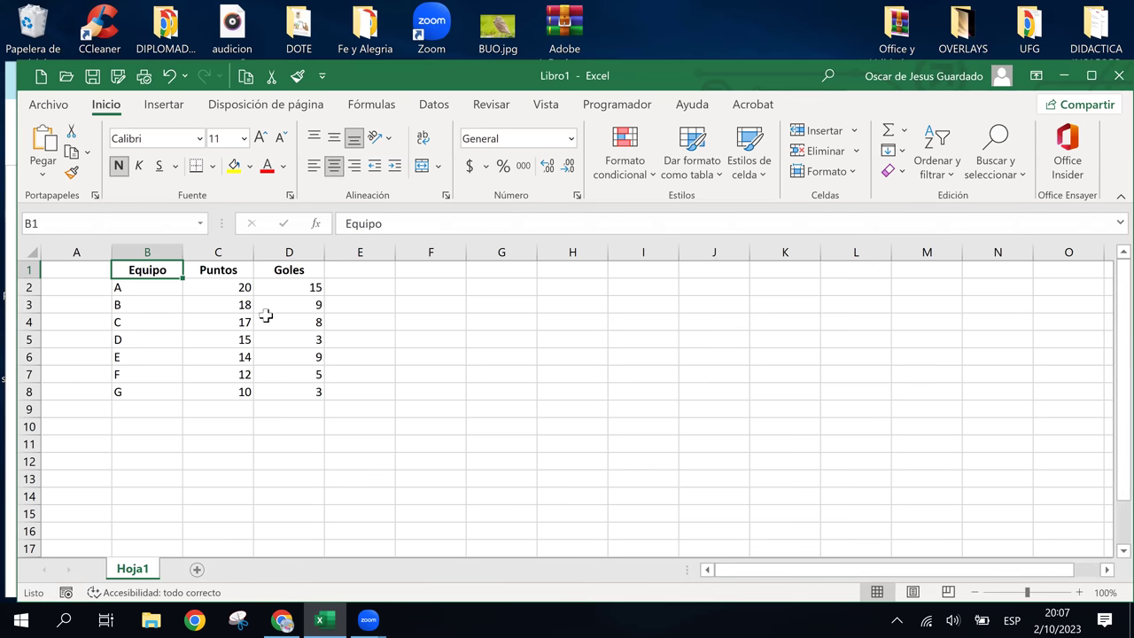
left_click(236, 286)
left_click(229, 358)
left_click(228, 321)
left_click(223, 287)
left_click(220, 376)
left_click(230, 343)
left_click(228, 302)
left_click(232, 287)
left_click(241, 390)
left_click(214, 291)
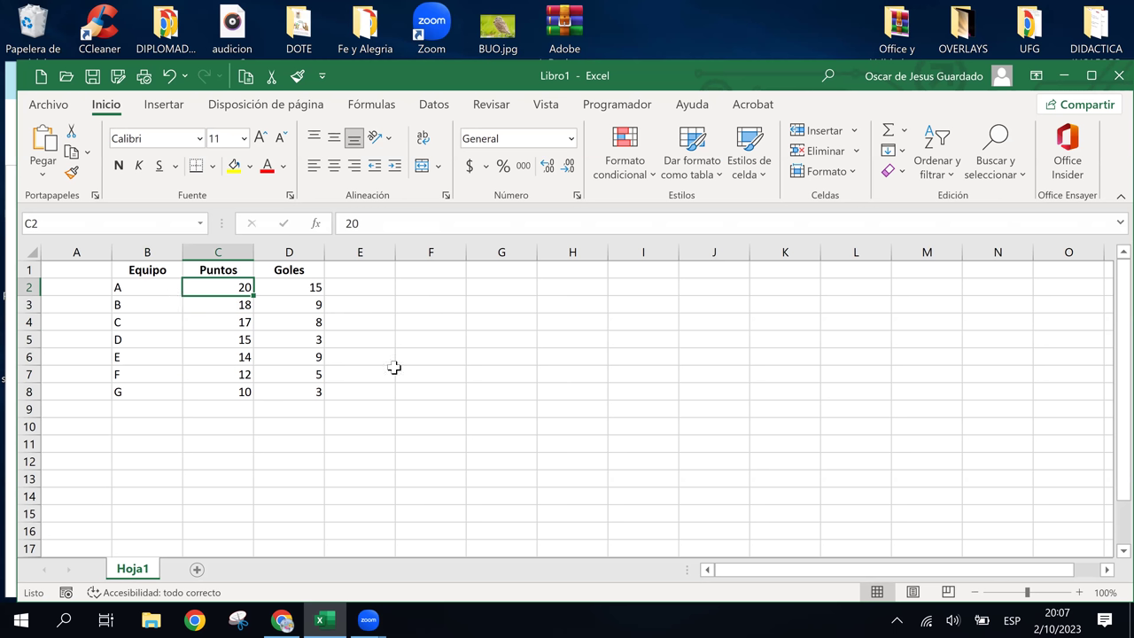
Bring up the browser, glance at the Cronograma schedule PDF, and return to lesson 4.1
left_click(281, 623)
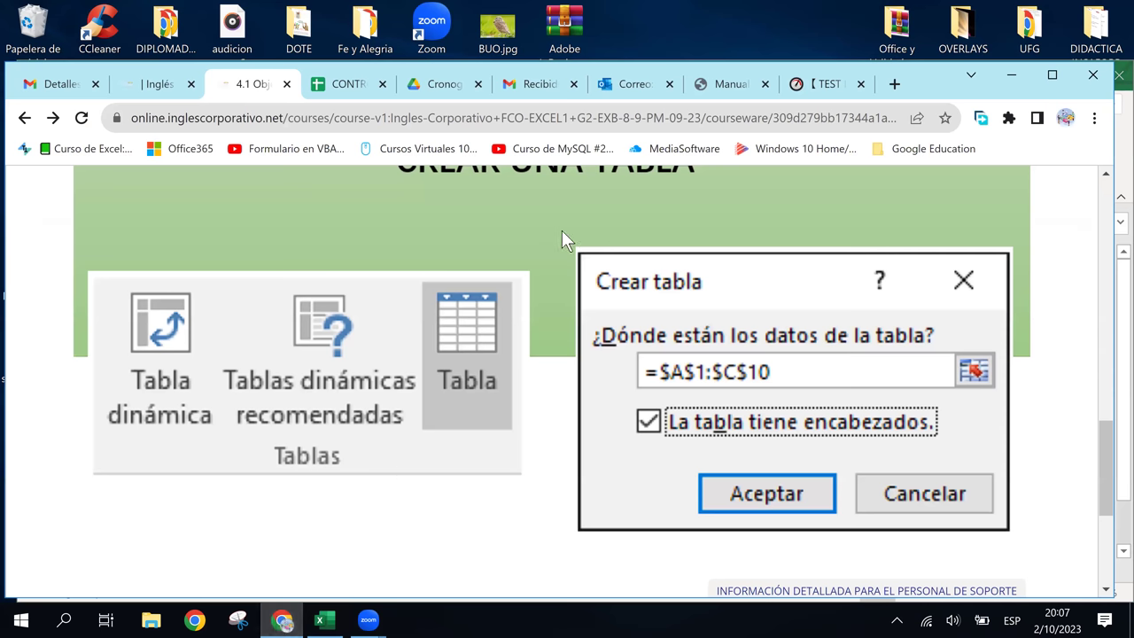
left_click(442, 89)
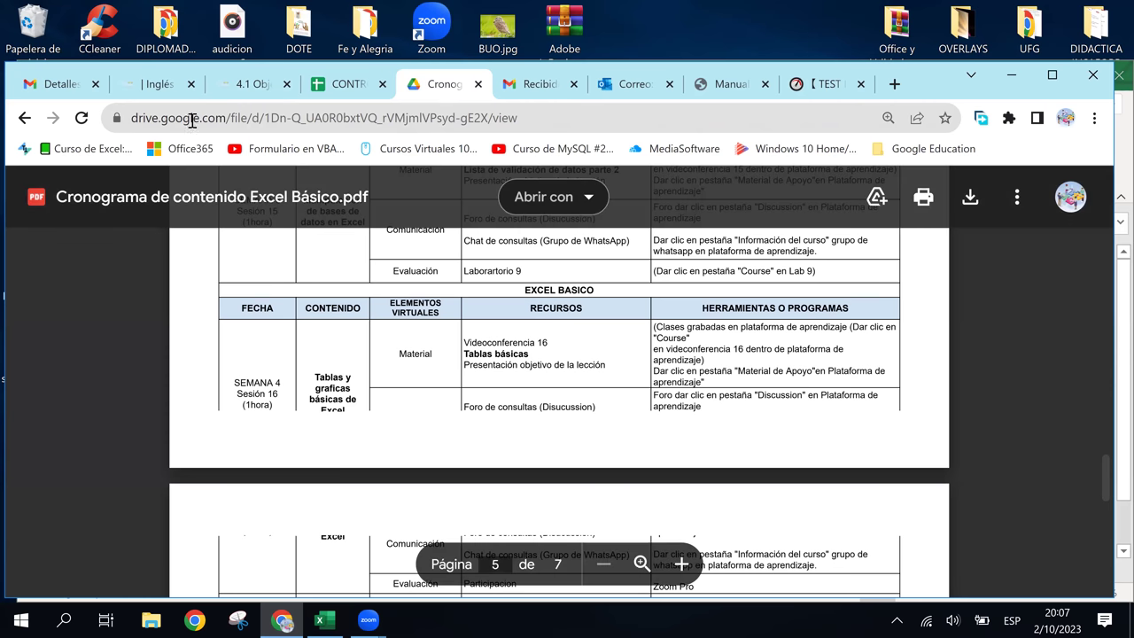
left_click(253, 86)
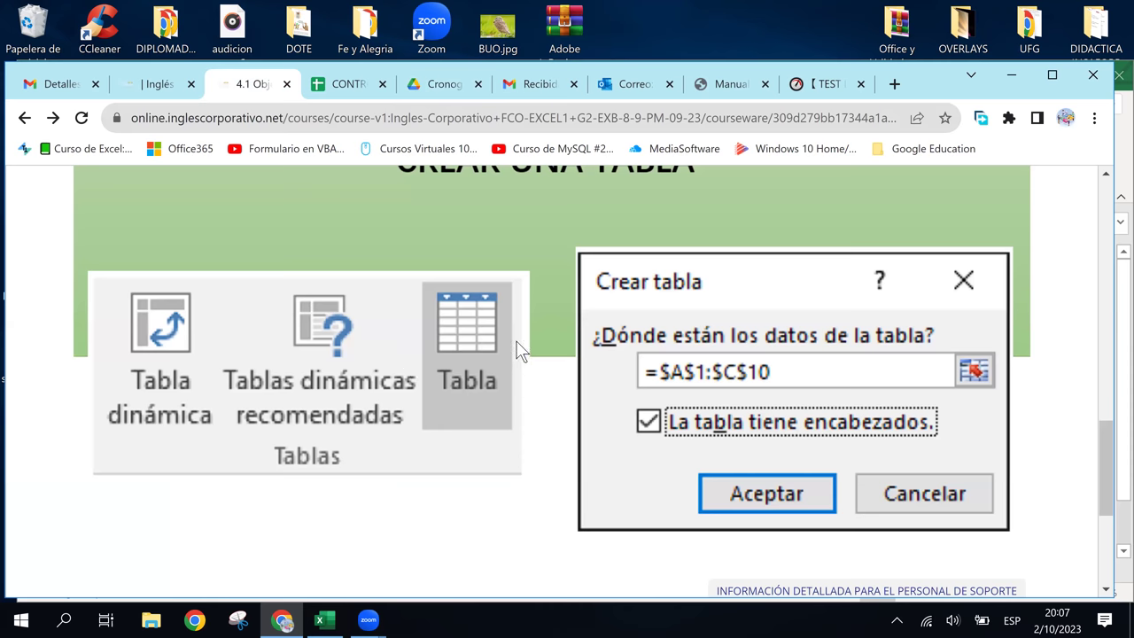
Scroll the lesson to the Crear una tabla example with range =$A$1:$C$10
scroll(521, 350, "up", 1)
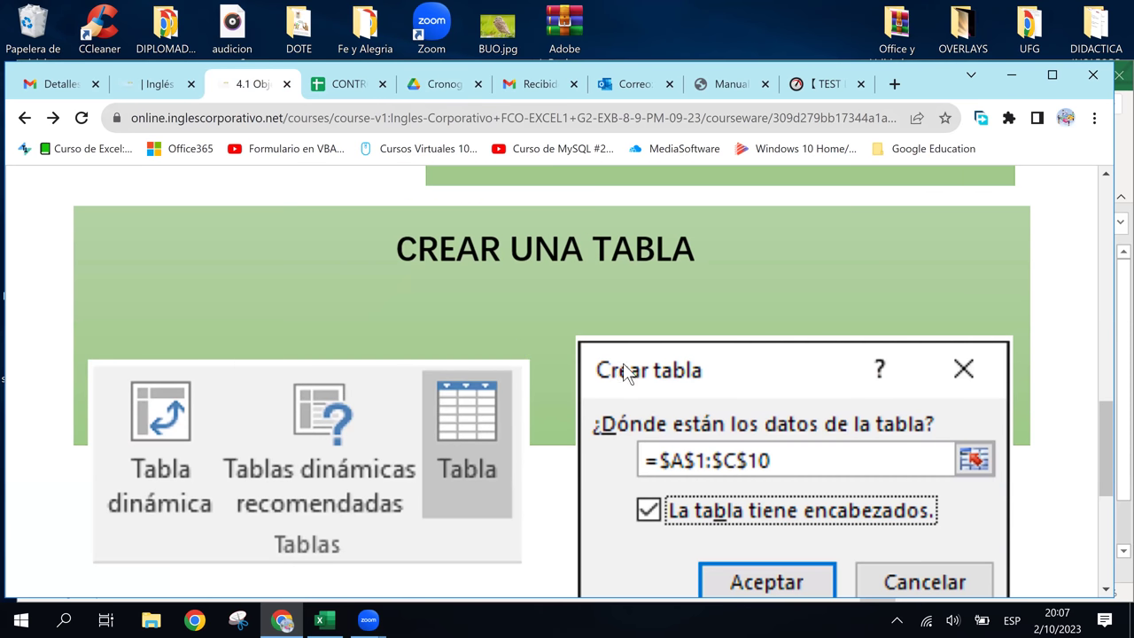
scroll(634, 387, "up", 1)
scroll(634, 387, "up", 3)
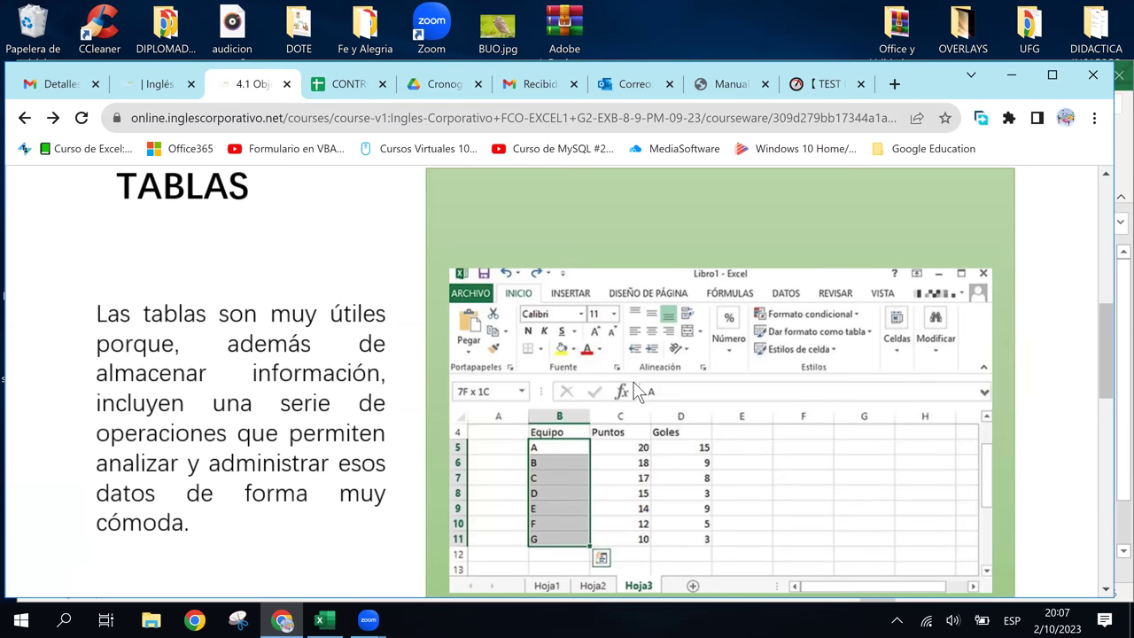
scroll(634, 387, "up", 3)
scroll(634, 387, "down", 4)
scroll(634, 390, "down", 2)
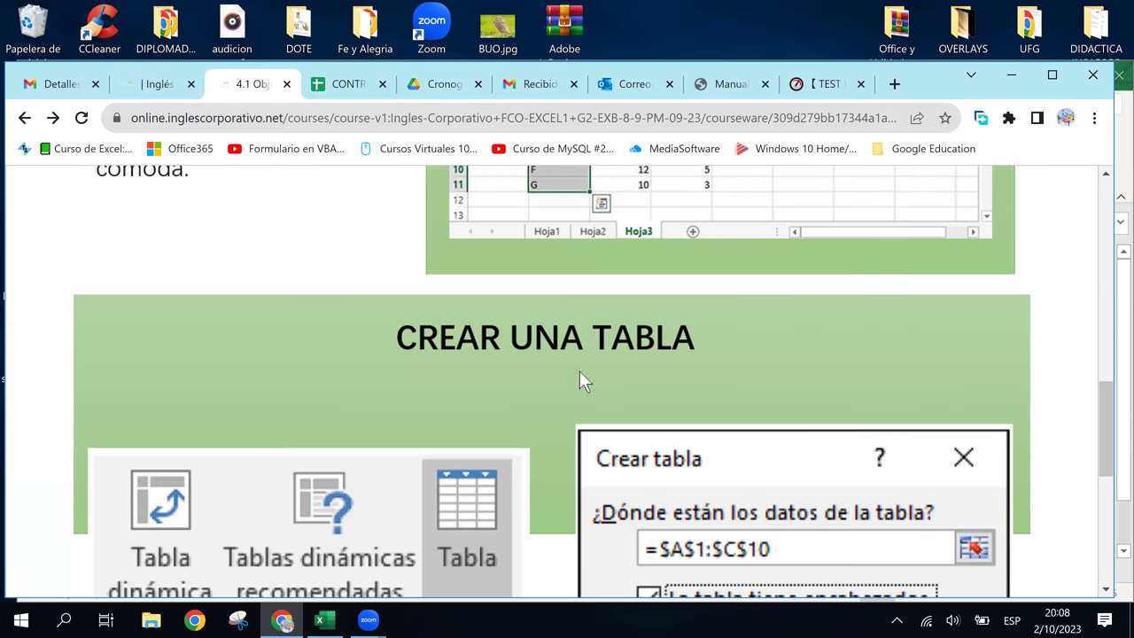
Select B1:D8, start Insertar > Tabla, and move the Crear tabla dialog left
left_click(323, 619)
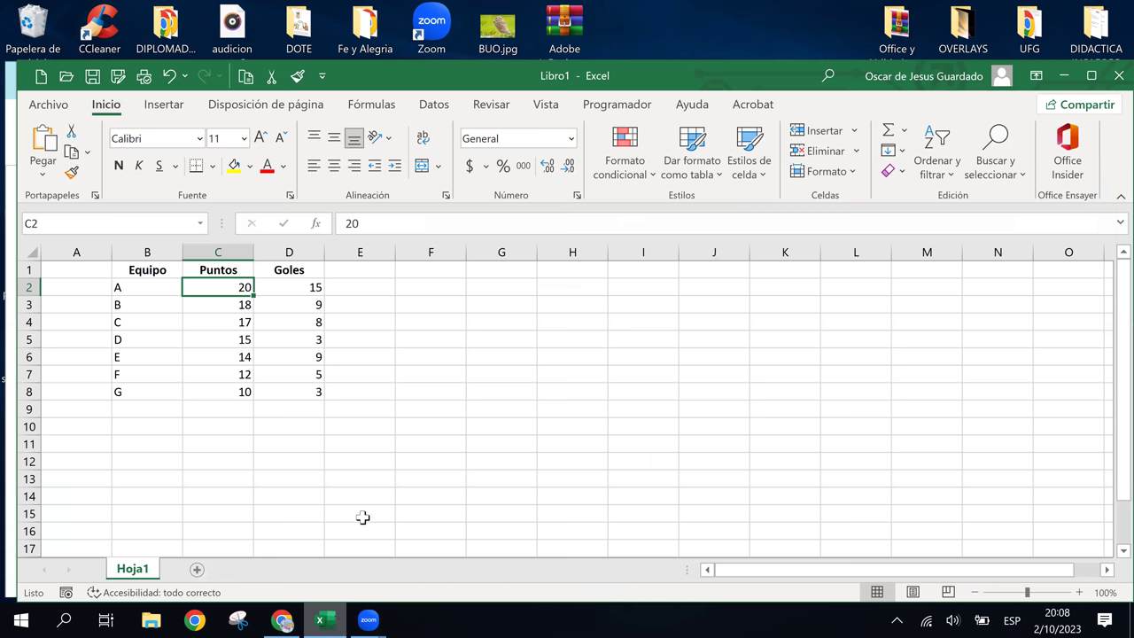
left_click_drag(137, 270, 297, 392)
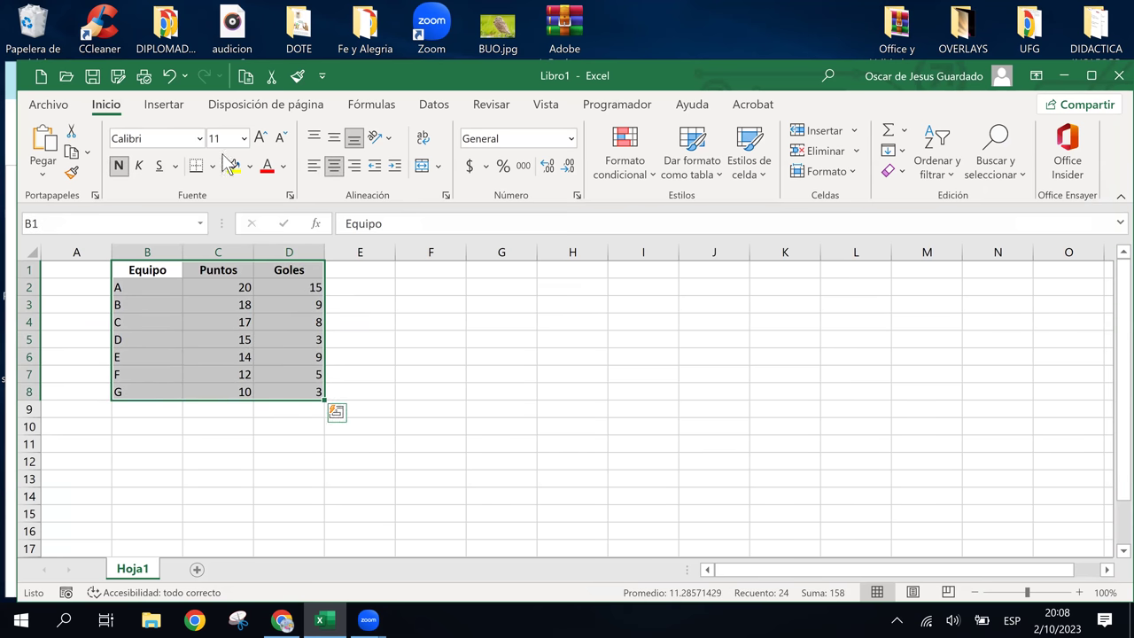
left_click(157, 108)
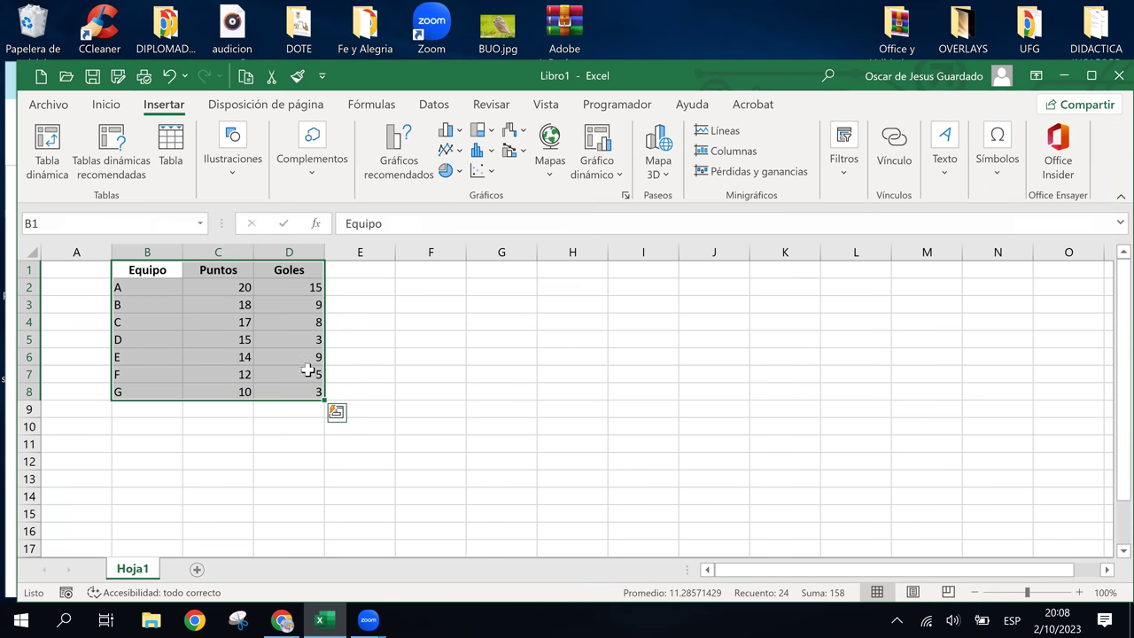
left_click(171, 146)
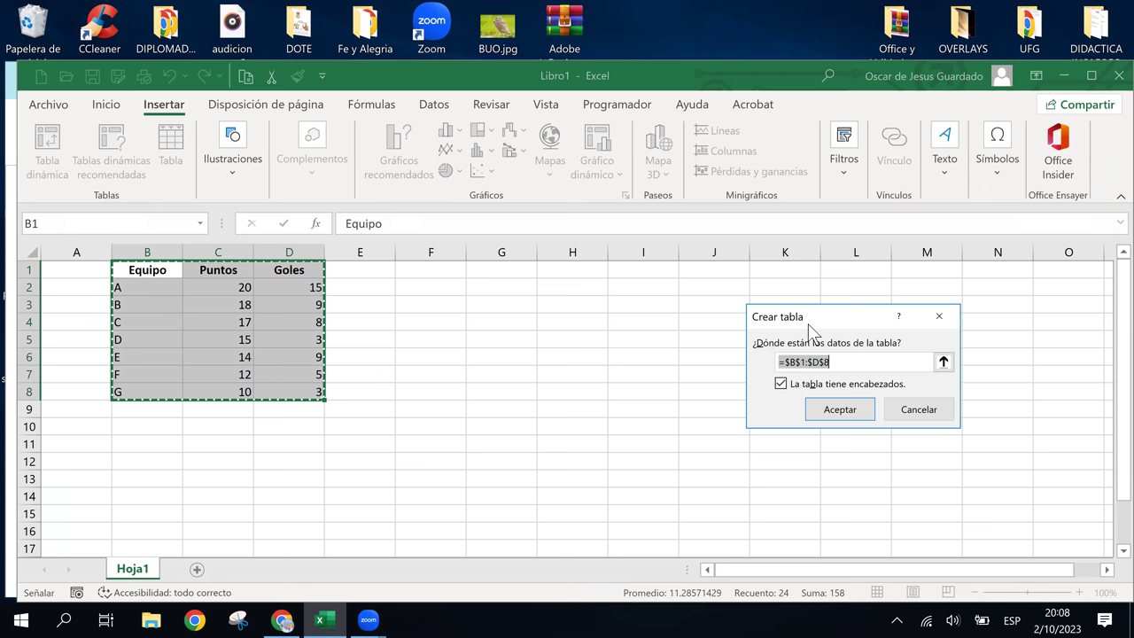
left_click_drag(775, 323, 656, 310)
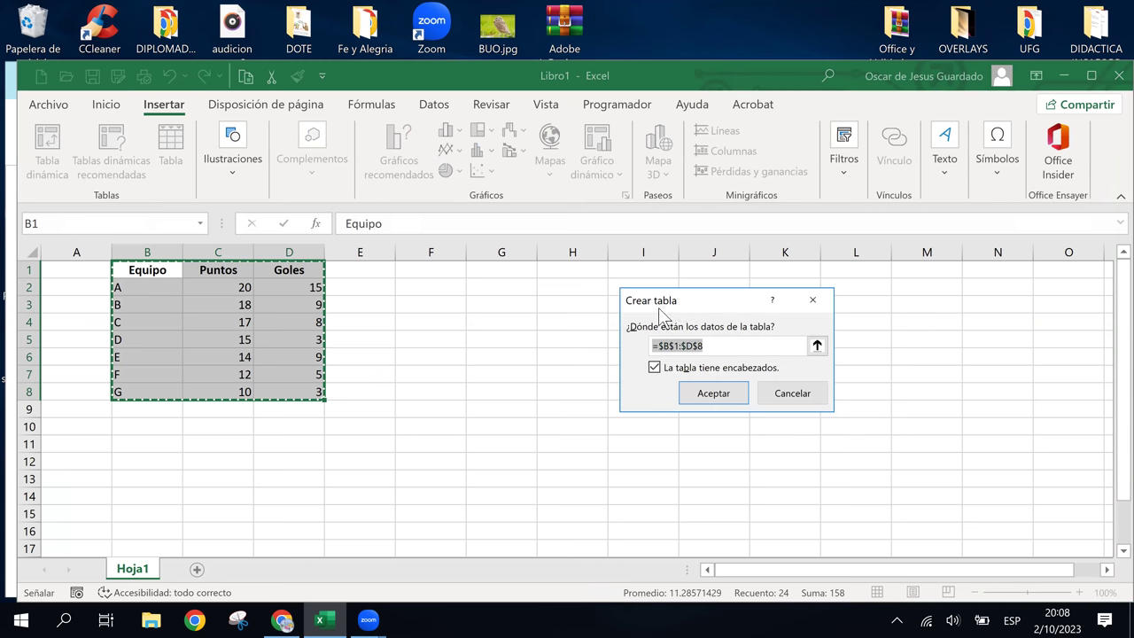
Scroll the course page to its Crear tabla illustration for range A1:C10
left_click(281, 620)
scroll(381, 466, "down", 1)
scroll(381, 465, "down", 1)
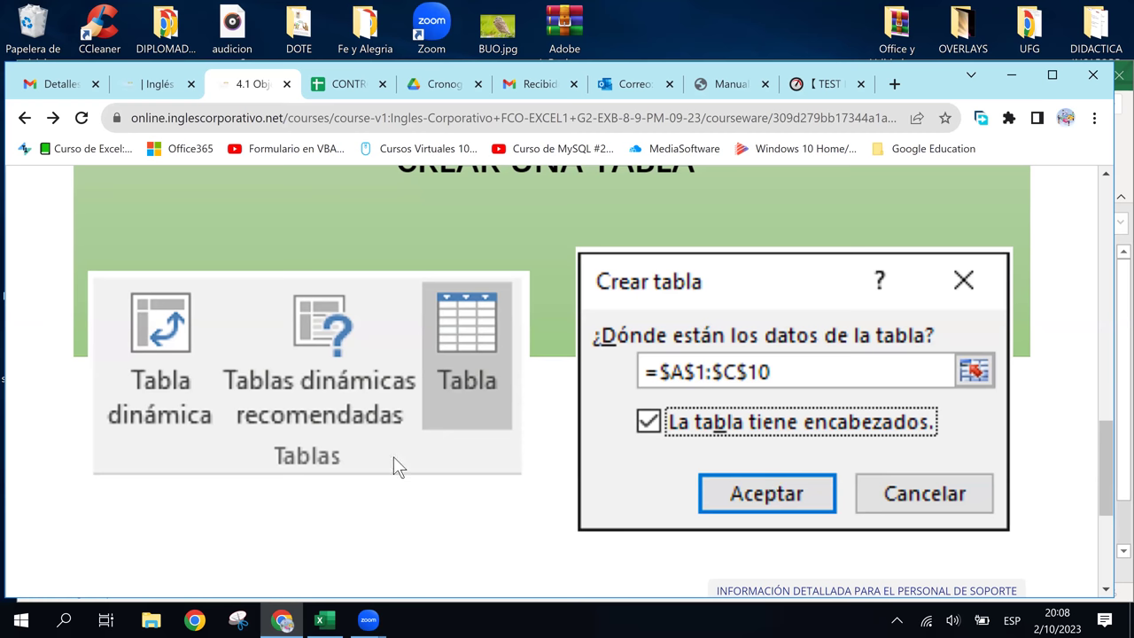
scroll(490, 380, "down", 3)
scroll(489, 384, "up", 3)
Accept the Crear tabla dialog to turn B1:D8 into a table, then deselect it
left_click(330, 622)
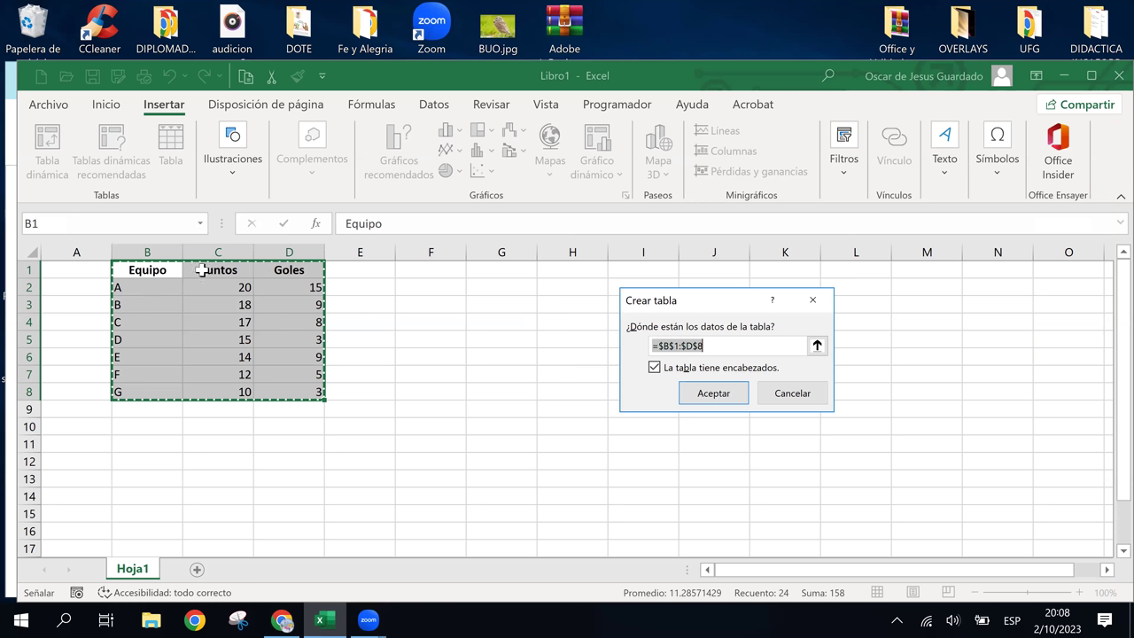
left_click(713, 393)
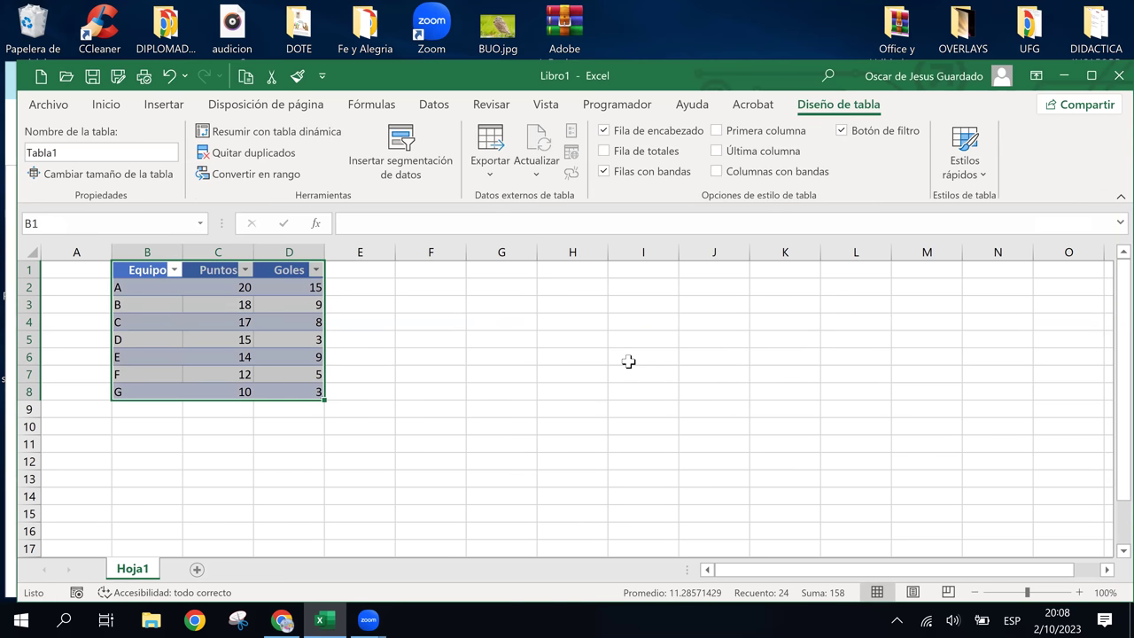
left_click(212, 302)
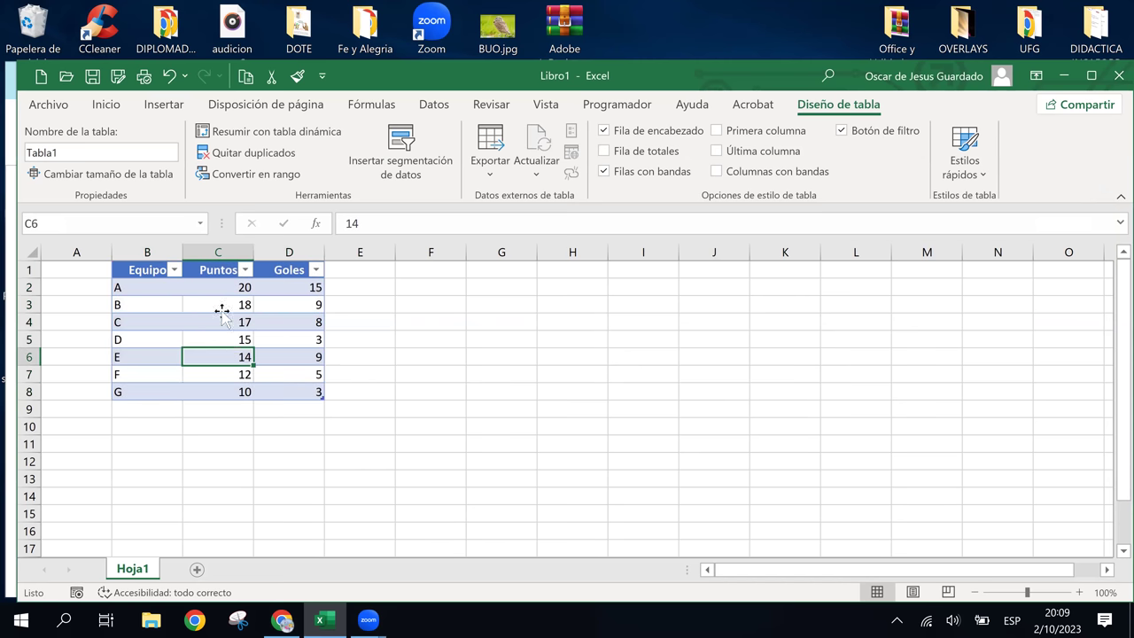
Click through the table's Puntos values, including 14, 17, 18, 12 and 15
left_click(223, 359)
left_click(222, 372)
left_click(219, 354)
left_click(215, 317)
left_click(229, 301)
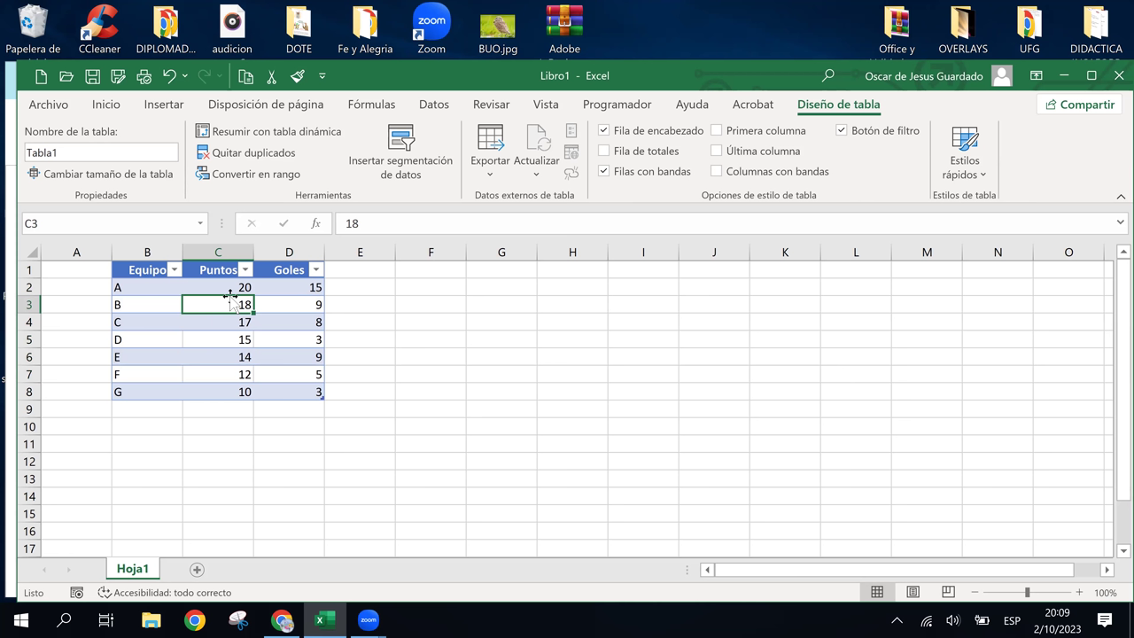
left_click(234, 325)
left_click(235, 372)
left_click(230, 326)
left_click(232, 336)
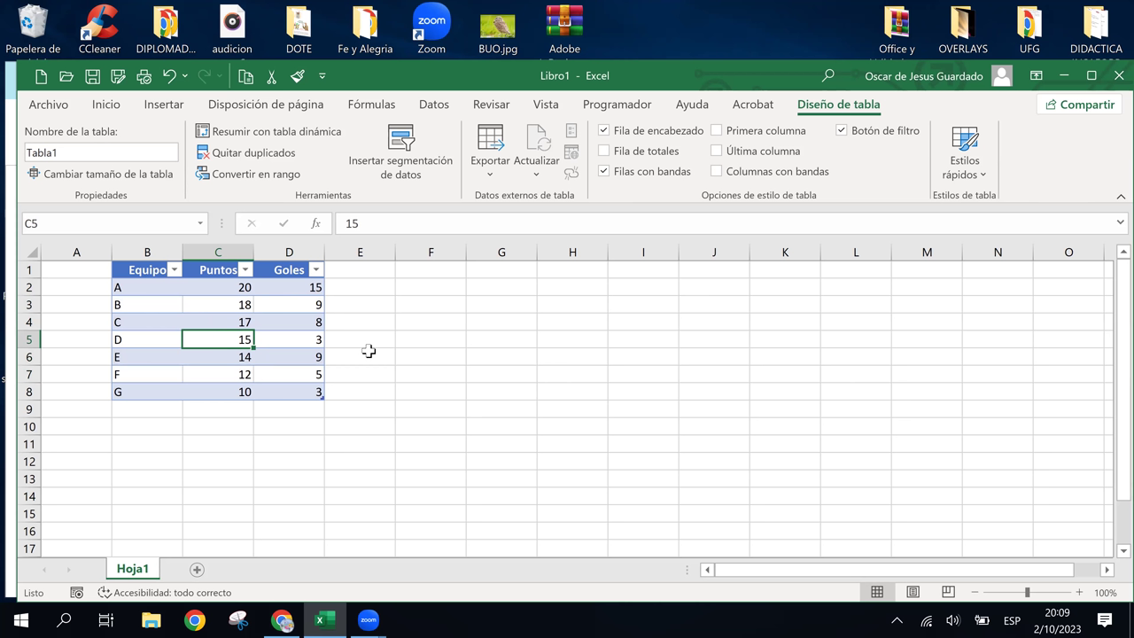
left_click(219, 322)
left_click(219, 304)
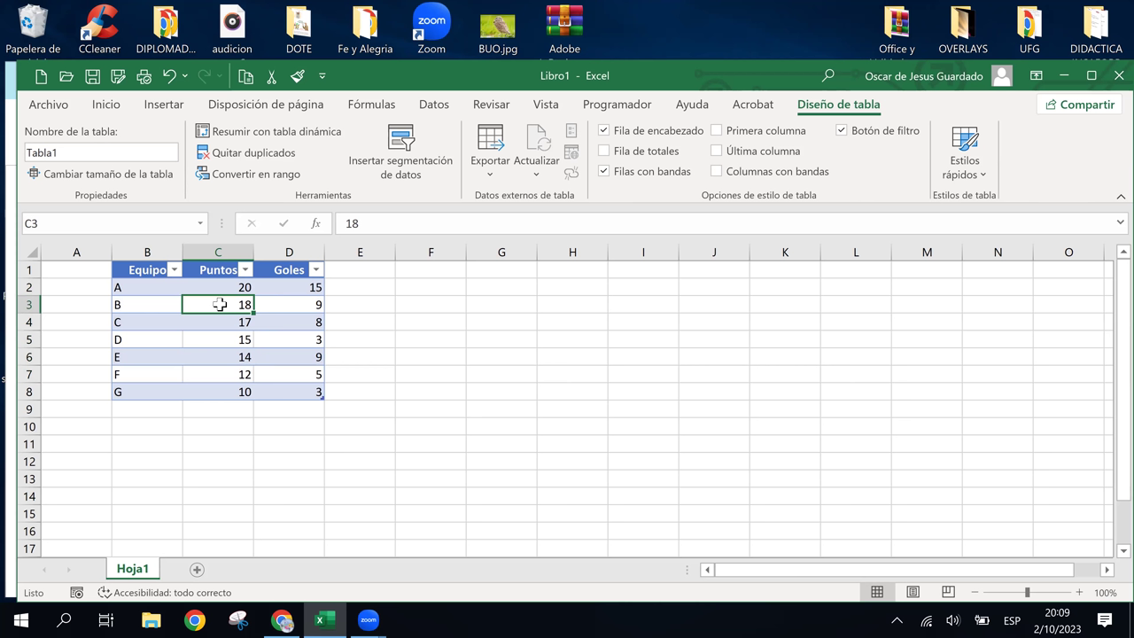
mouse_move(478, 270)
left_mouse_down()
mouse_move(587, 392)
mouse_move(633, 387)
left_mouse_up()
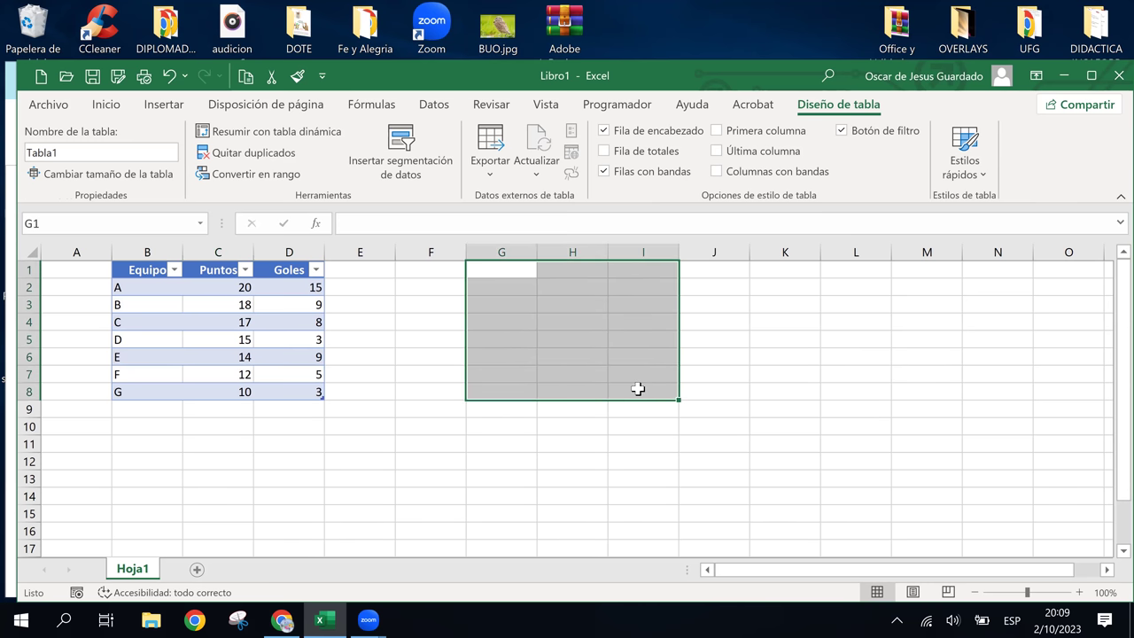
key("ctrl+t")
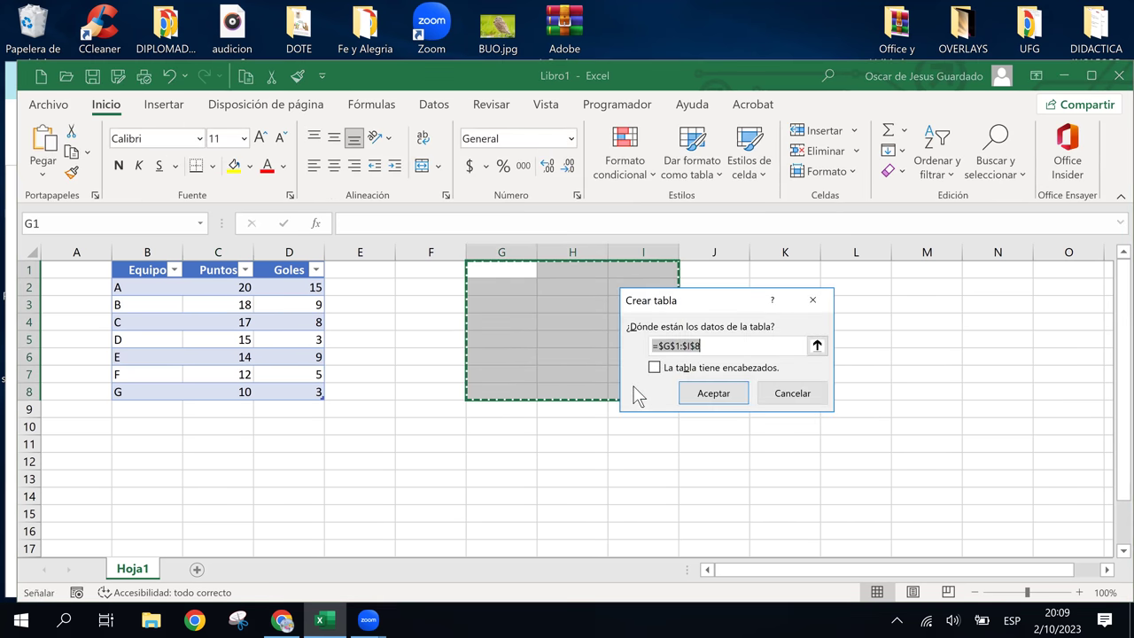
left_click(793, 393)
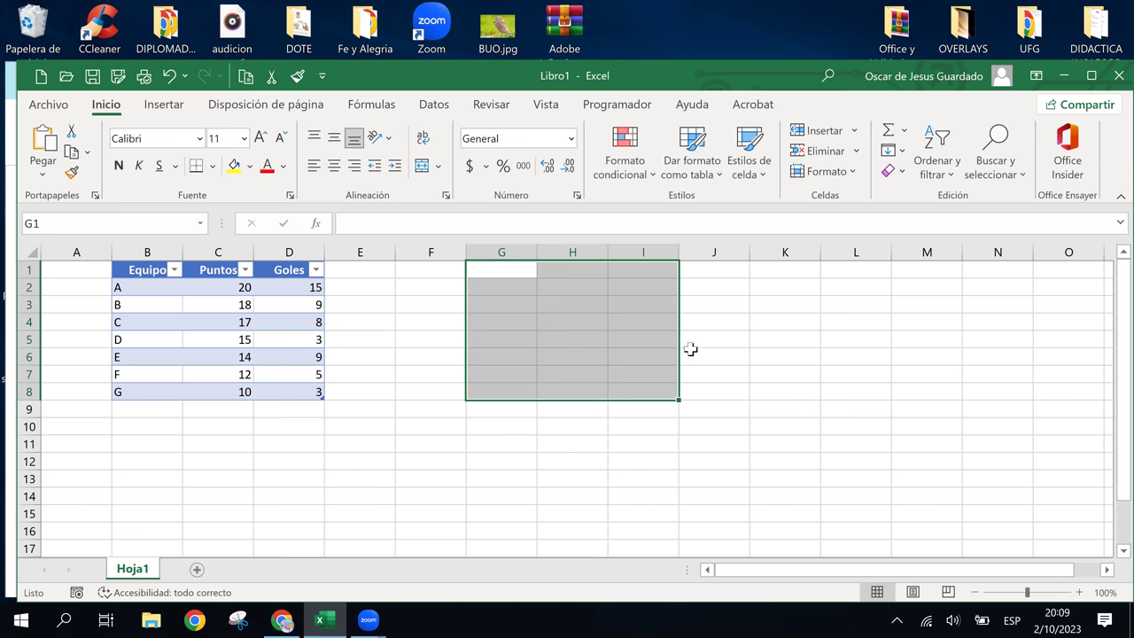
left_click(479, 269)
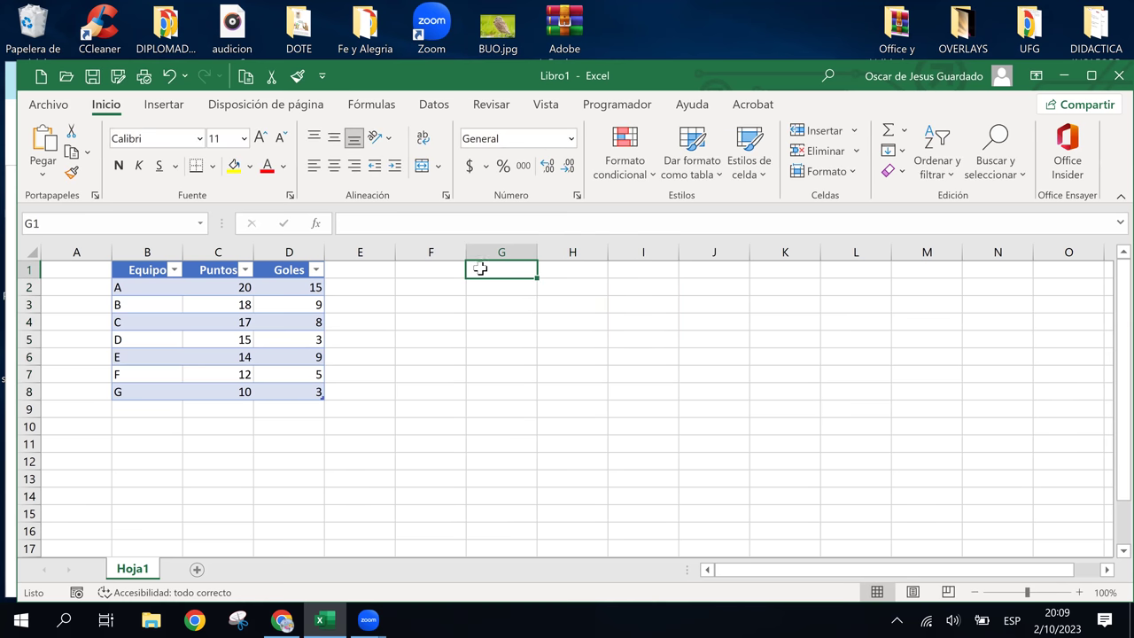
left_click(211, 324)
left_click(121, 267)
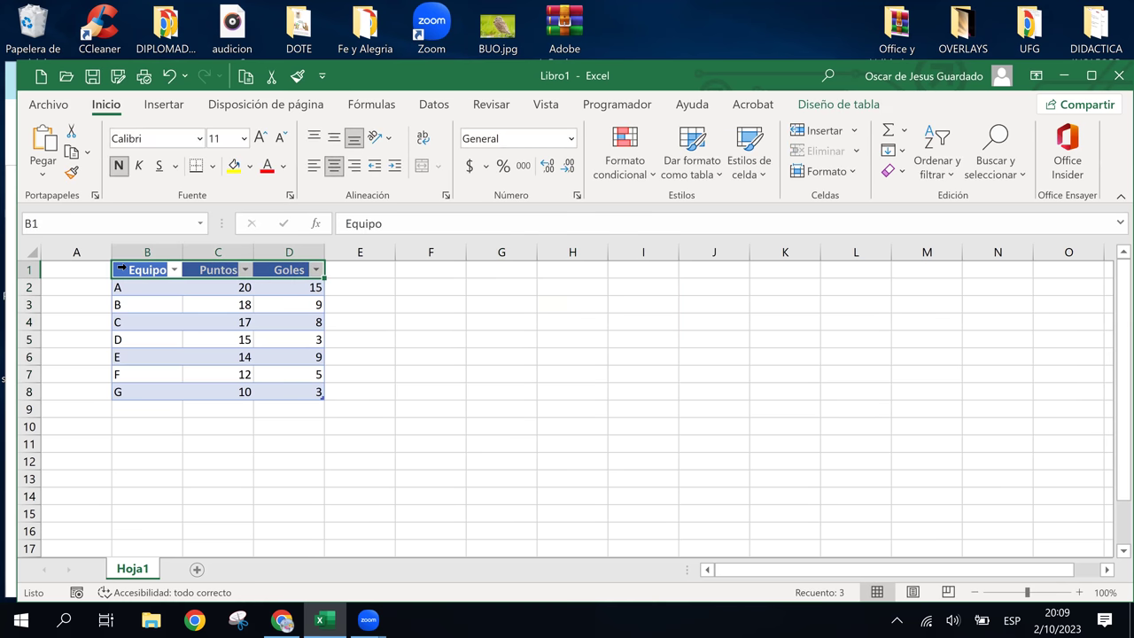
left_click(190, 321)
left_click(142, 280)
left_click(143, 274)
left_click(160, 306)
left_click(168, 341)
left_click(171, 371)
left_click(164, 337)
left_click(158, 304)
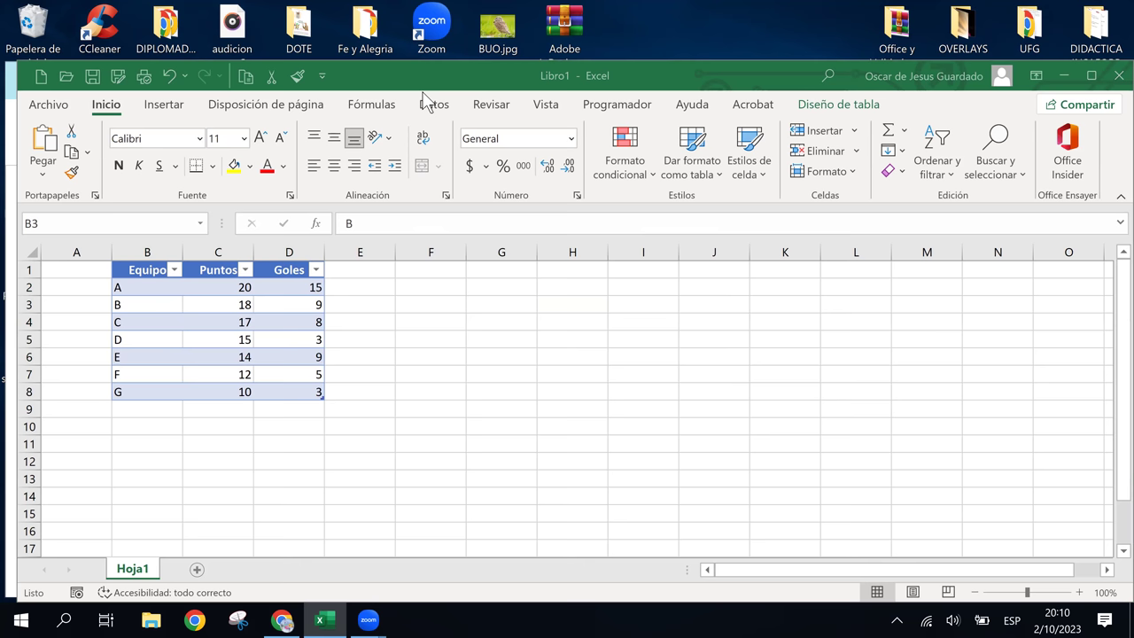
left_click(181, 306)
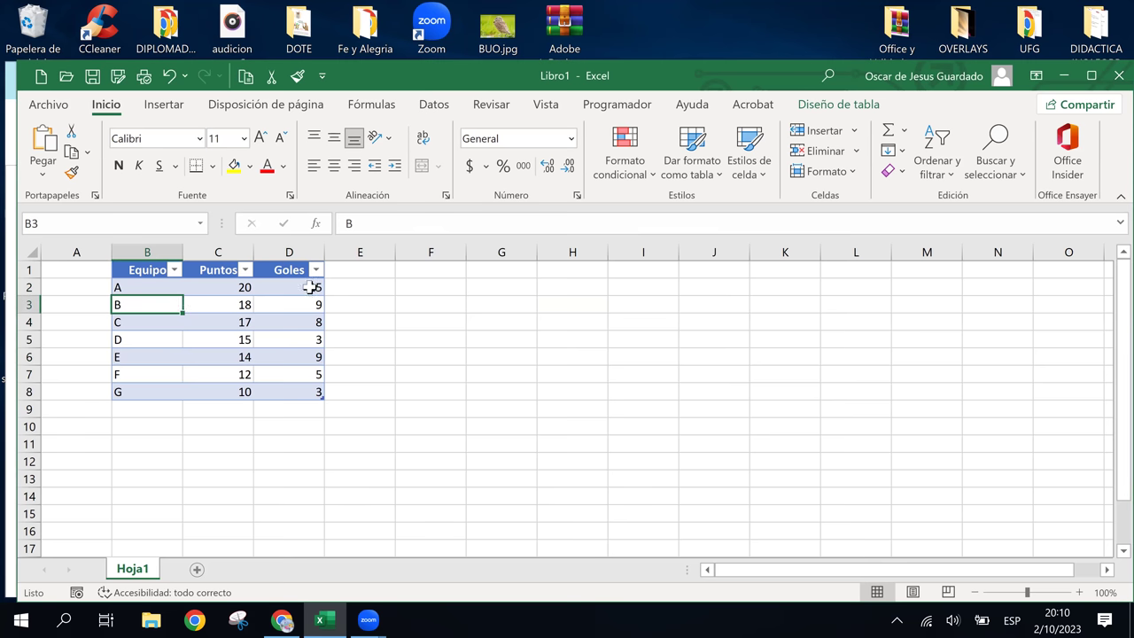
Undo the table conversion with Ctrl+Z so the team data is a plain range again
left_click(143, 302)
key("ctrl+z")
left_click(622, 395)
Click through some Puntos and Goles values, then select the whole data range B1:D8
left_click(212, 285)
left_click_drag(263, 331, 266, 344)
left_click(222, 304)
left_click(296, 306)
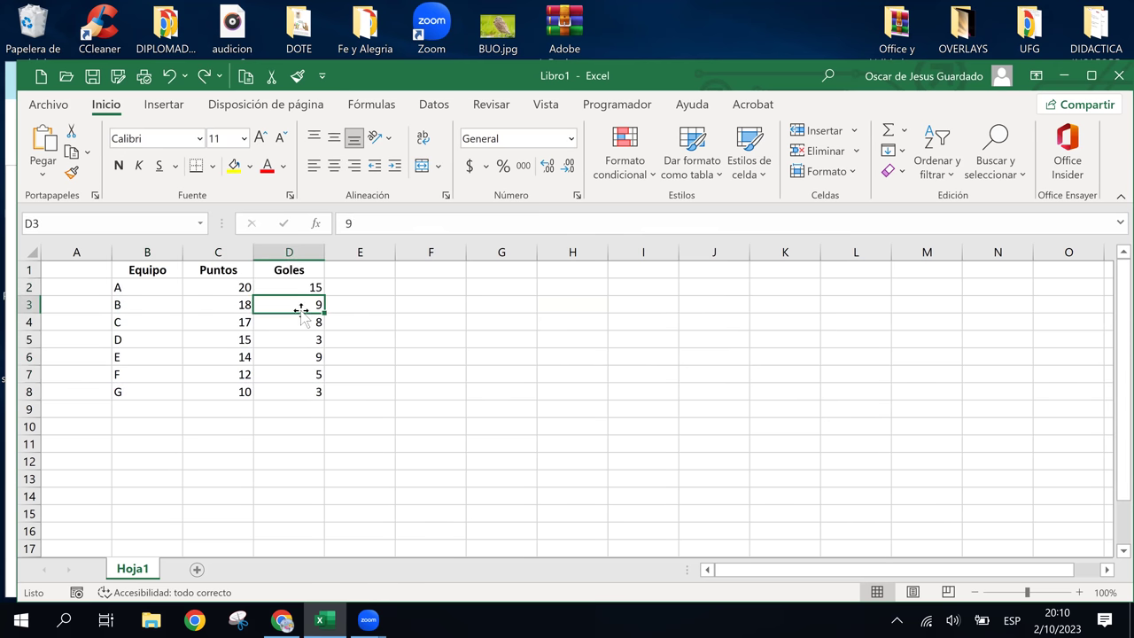
left_click_drag(144, 269, 303, 392)
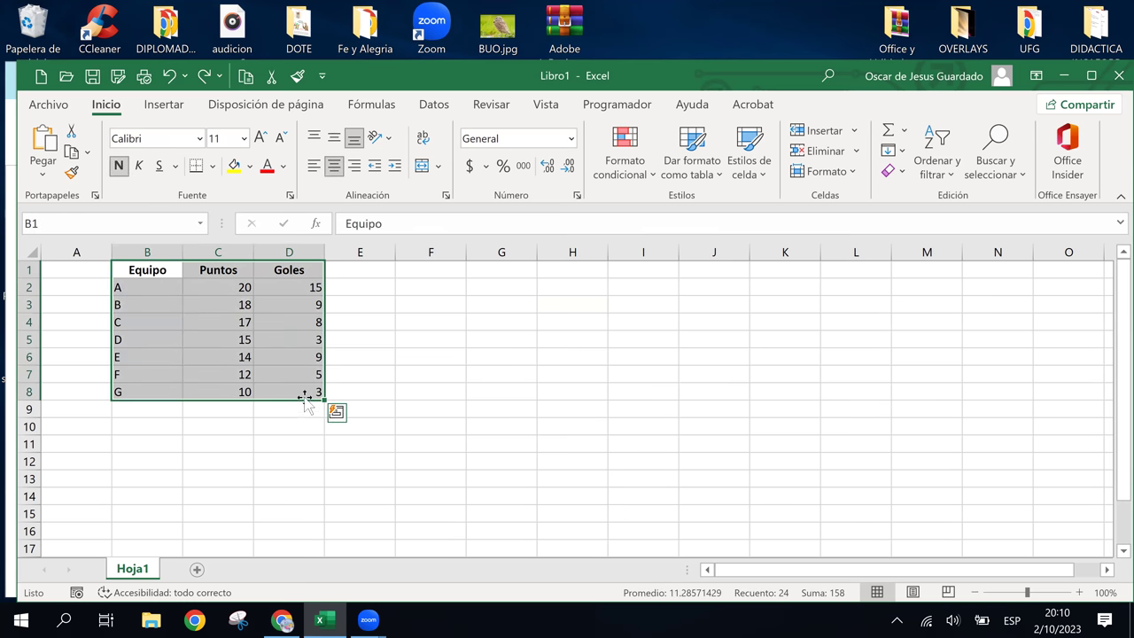
On the Insertar tab, try Ctrl+T twice, cancelling the Crear tabla prompt each time
left_click(164, 106)
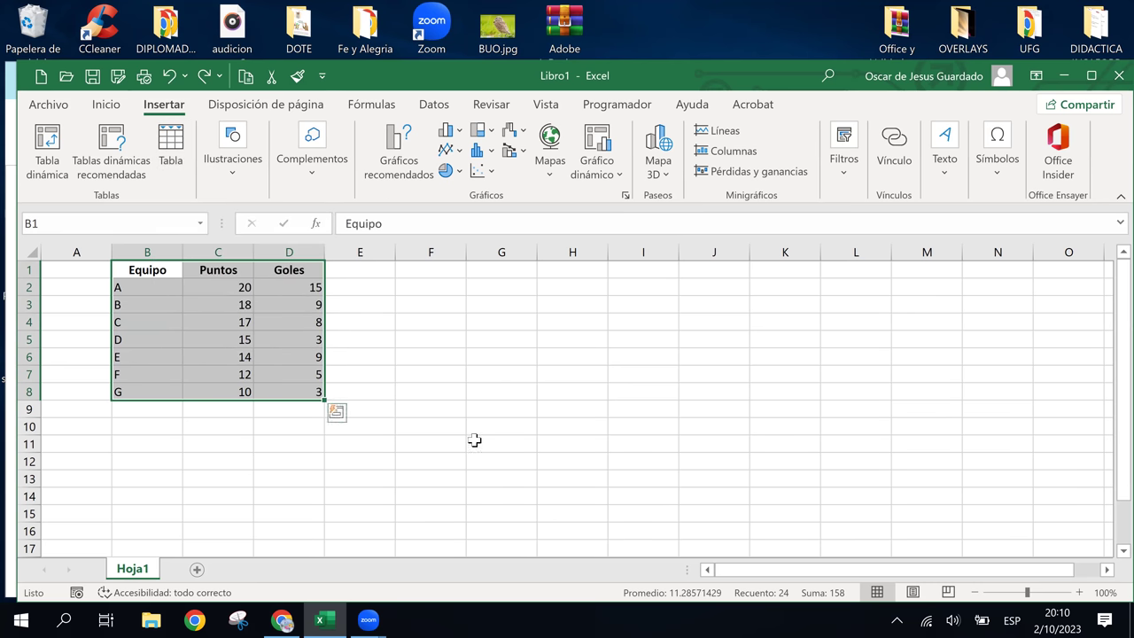
key("ctrl+t")
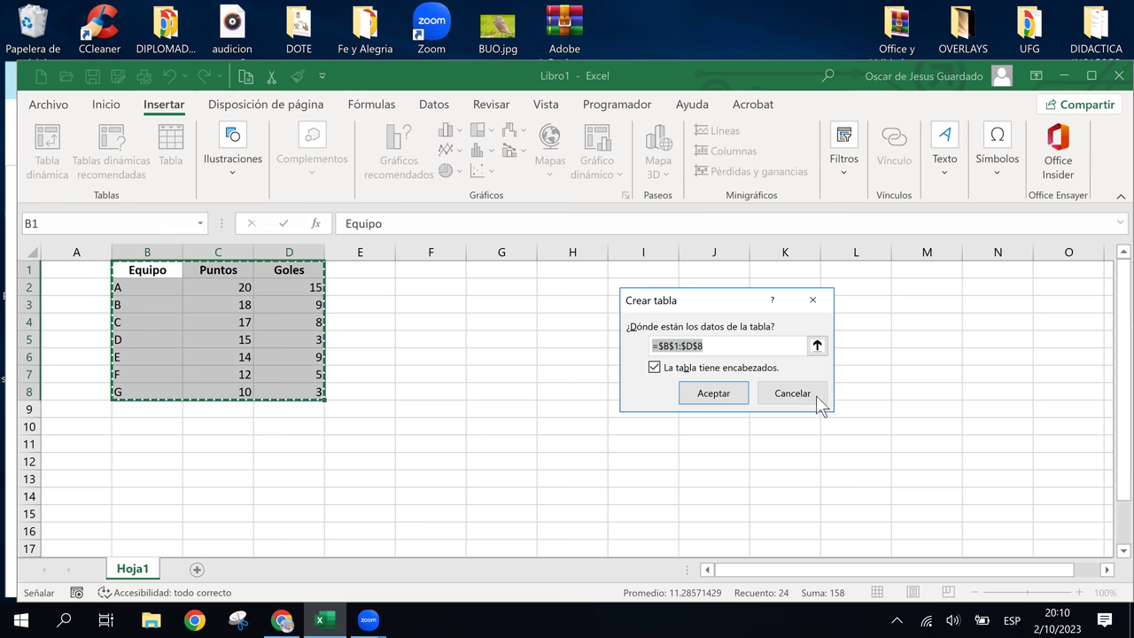
left_click(815, 395)
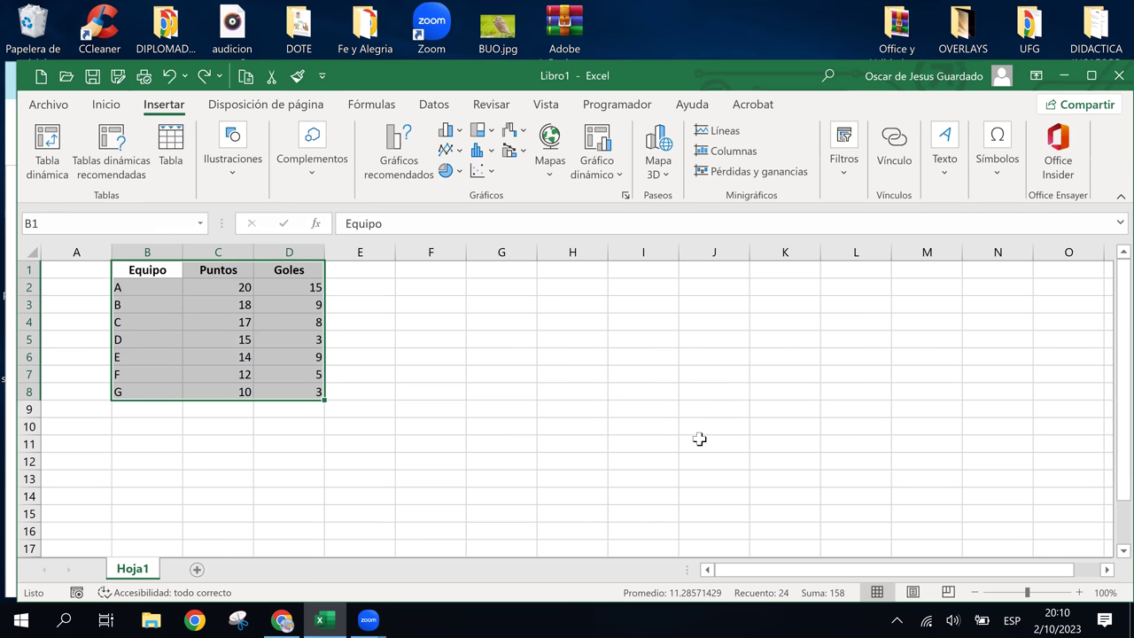
key("ctrl+t")
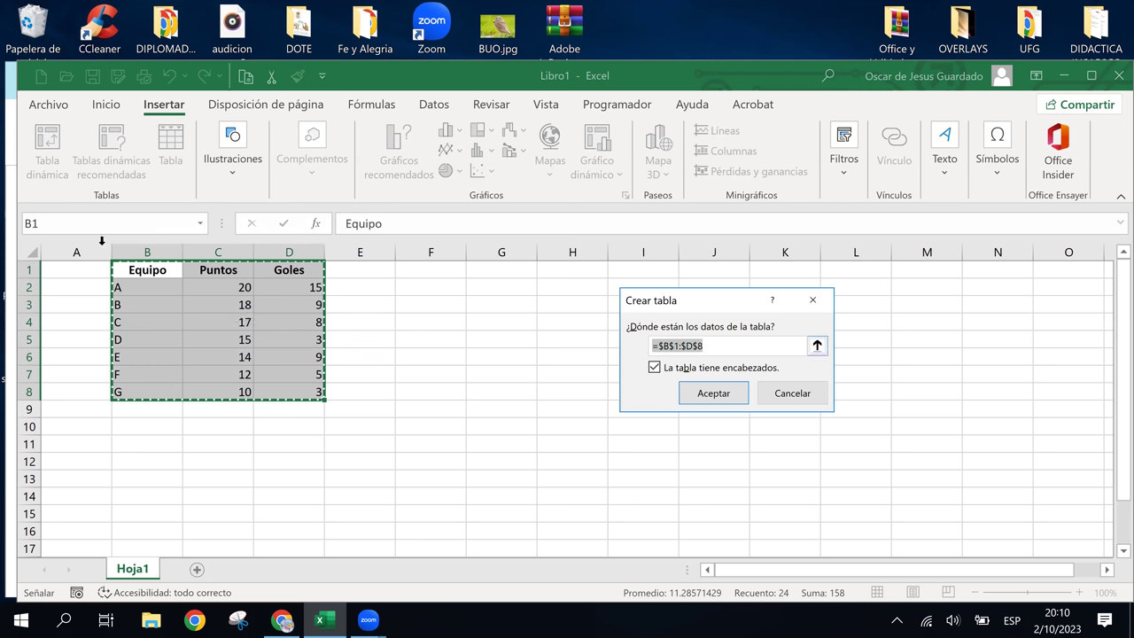
left_click(784, 393)
Select B1 and open Insertar > Tabla, proposing range =$B$1:$D$8 with headers
left_click(170, 321)
left_click(155, 269)
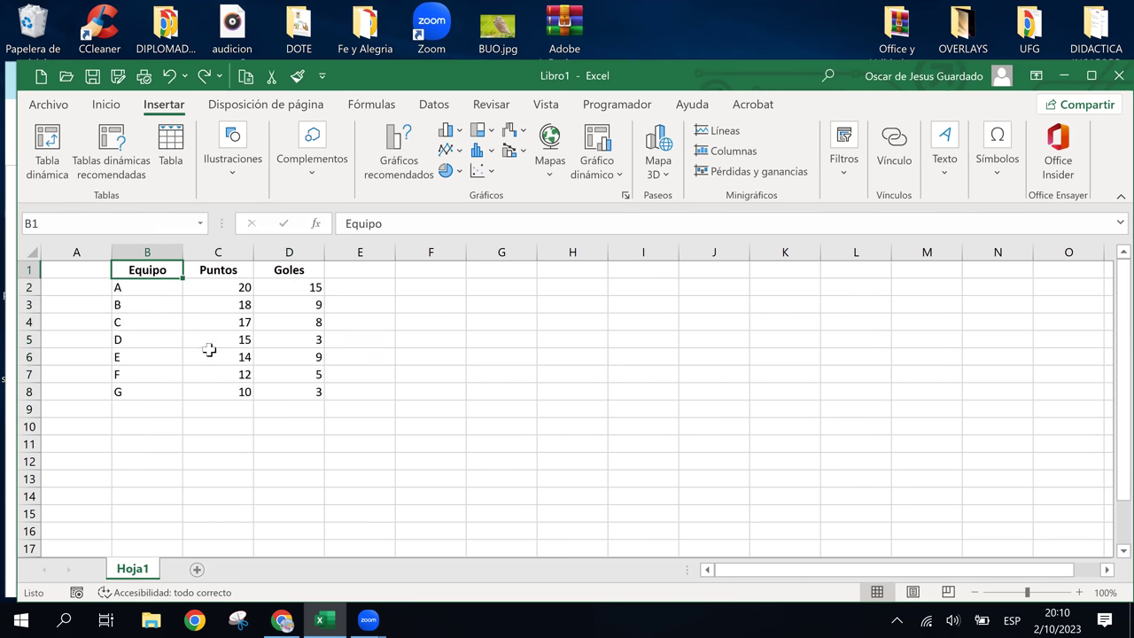
left_click(171, 152)
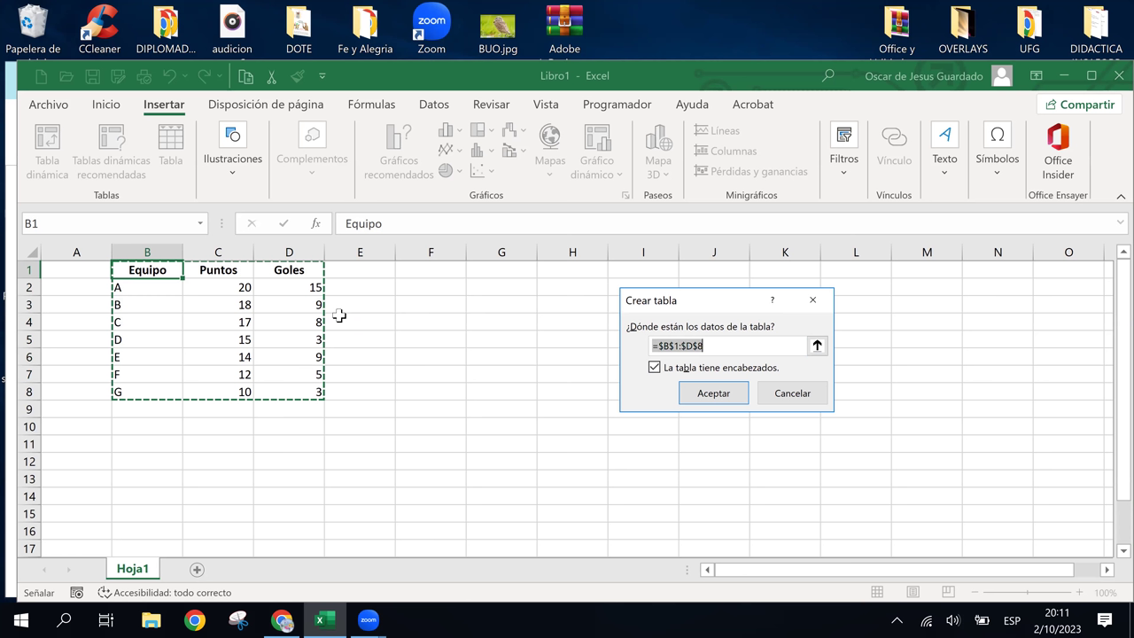
Create the table from B1:D8 with 'La tabla tiene encabezados' left checked
left_click(654, 366)
left_click(655, 367)
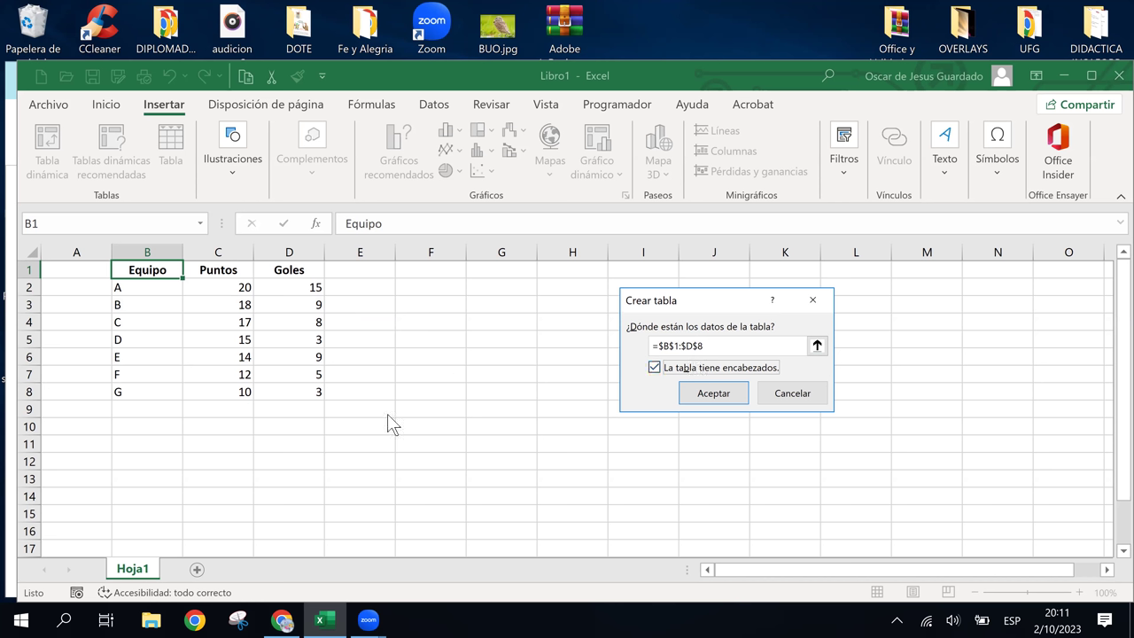
left_click(718, 394)
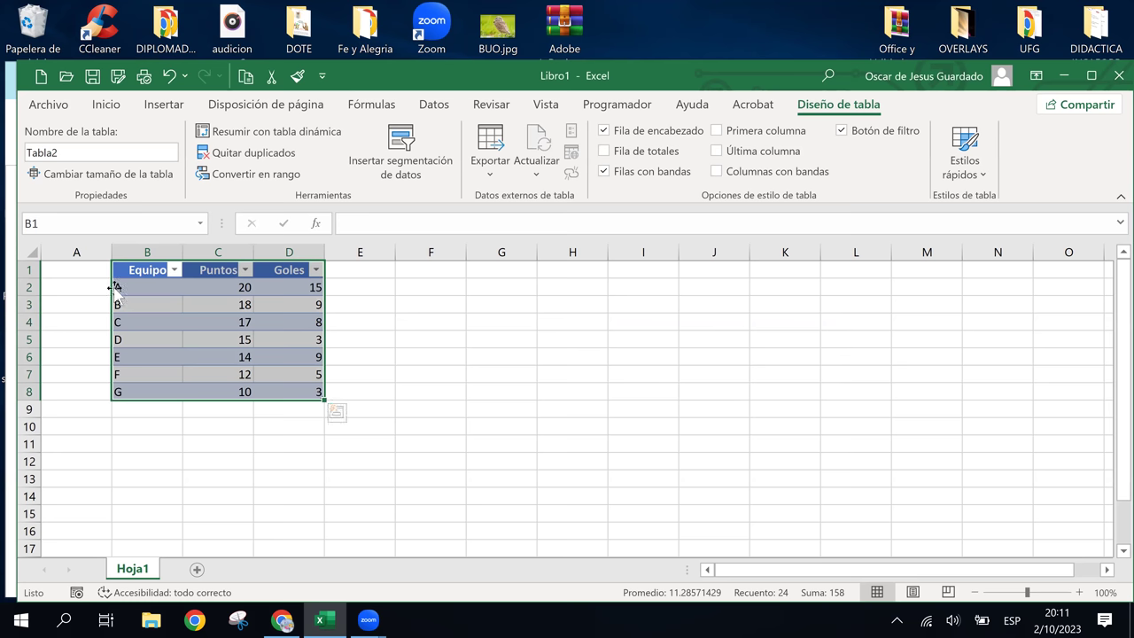
left_click(209, 308)
left_click(244, 355)
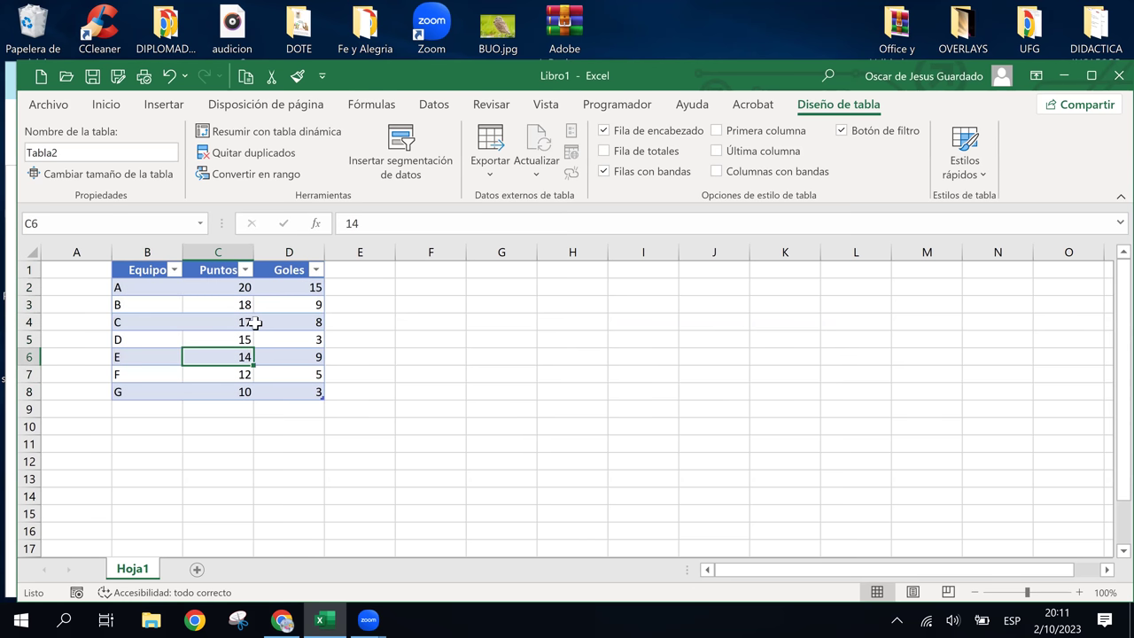
left_click(319, 323)
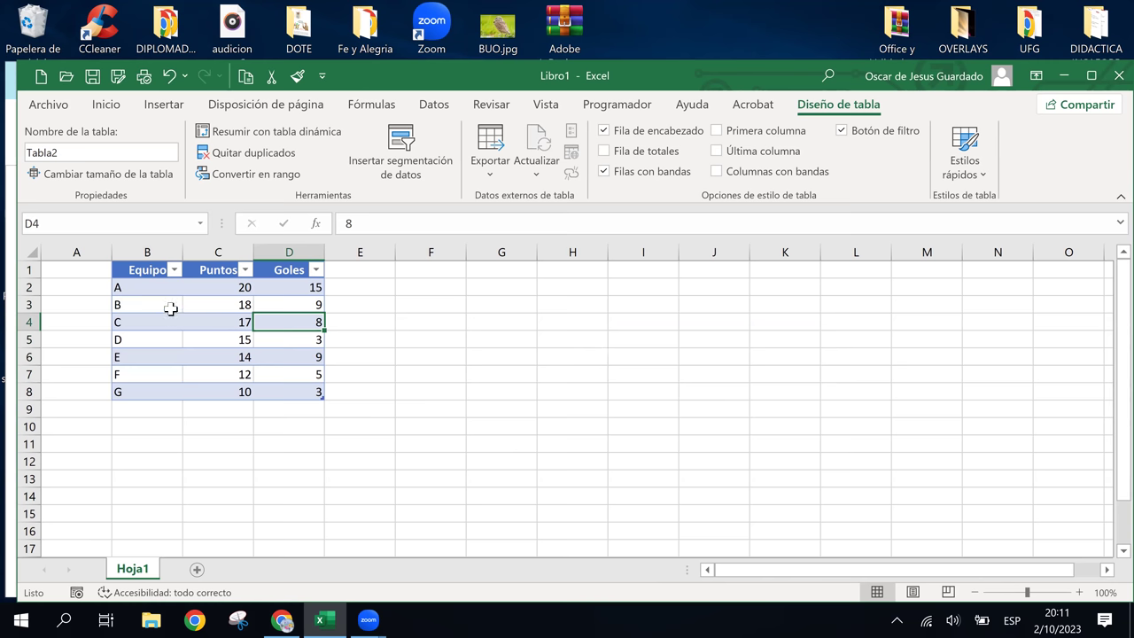
left_click(212, 309)
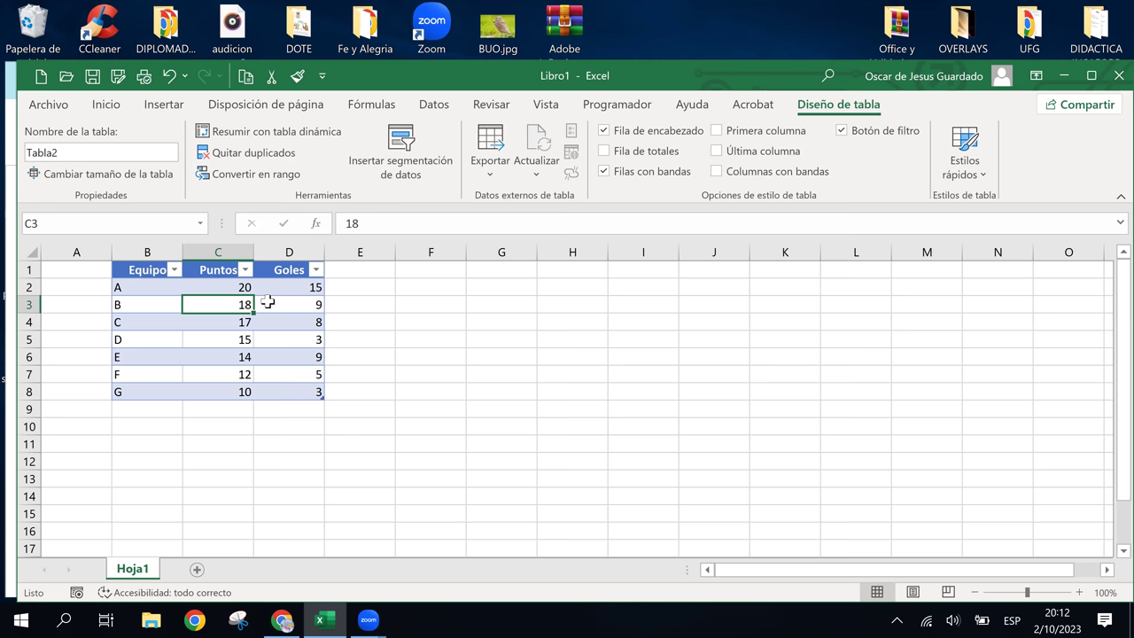
left_click(306, 372)
left_click(232, 324)
left_click(166, 289)
left_click(250, 335)
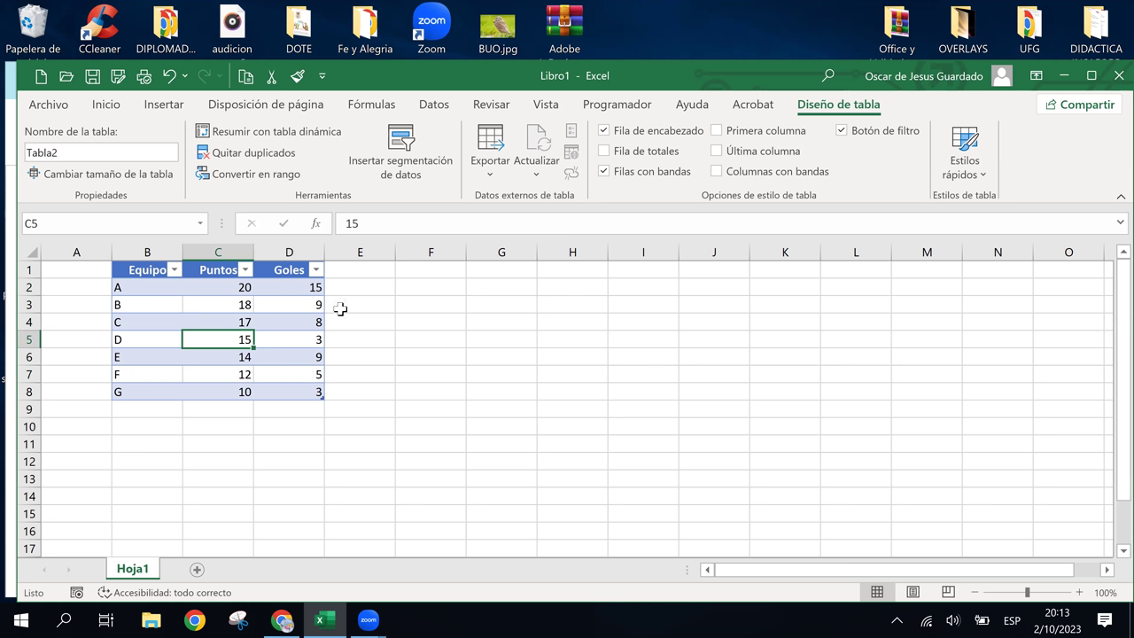
left_click(138, 276)
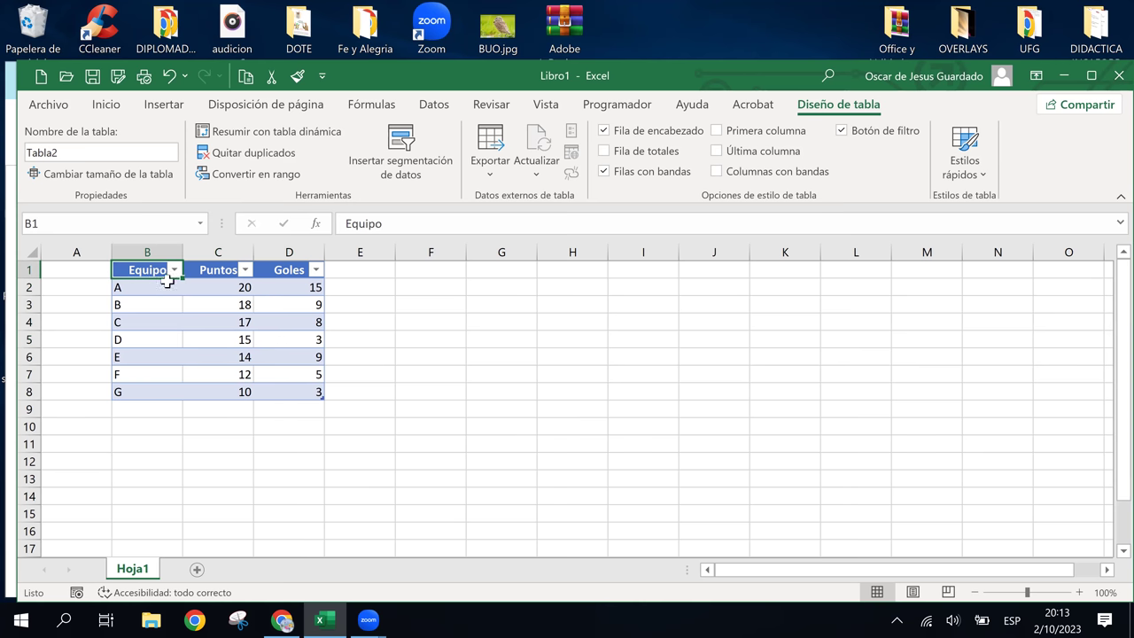
left_click(215, 273)
left_click(294, 269)
left_click(209, 273)
left_click(151, 269)
left_click(185, 337)
left_click(191, 307)
left_click(202, 269)
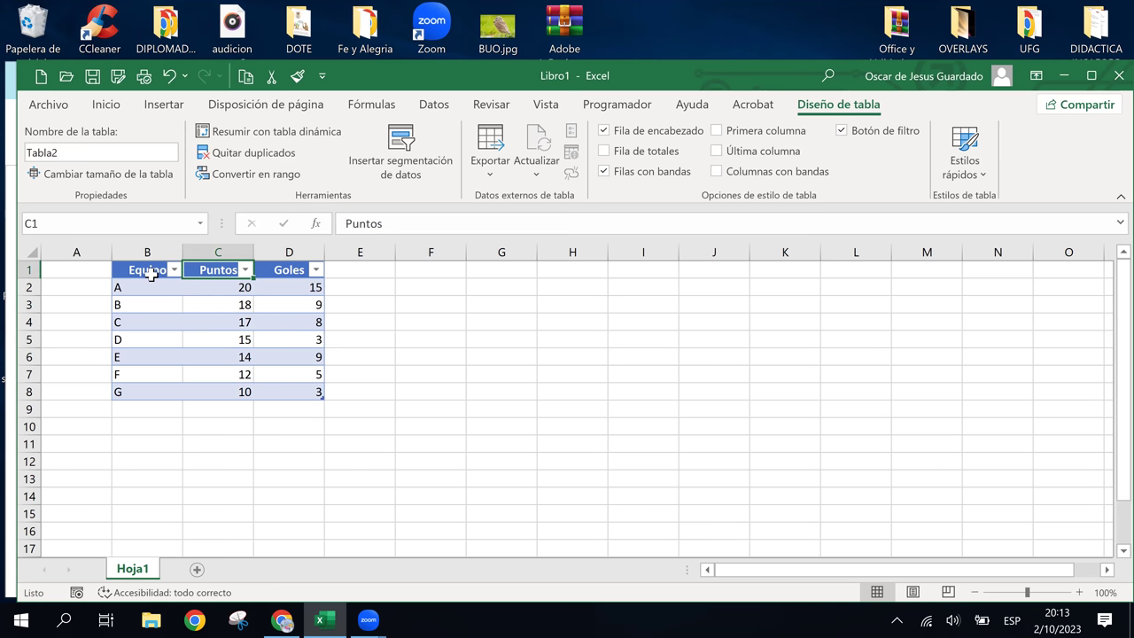
left_click(152, 270)
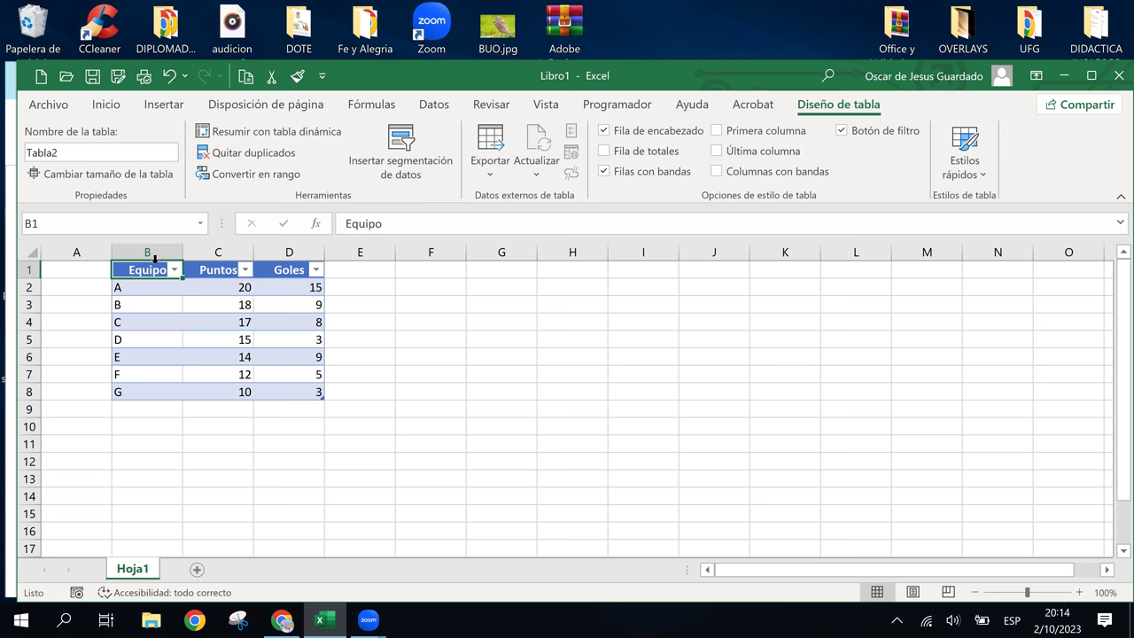
left_click(312, 346)
left_click(242, 300)
left_click(184, 333)
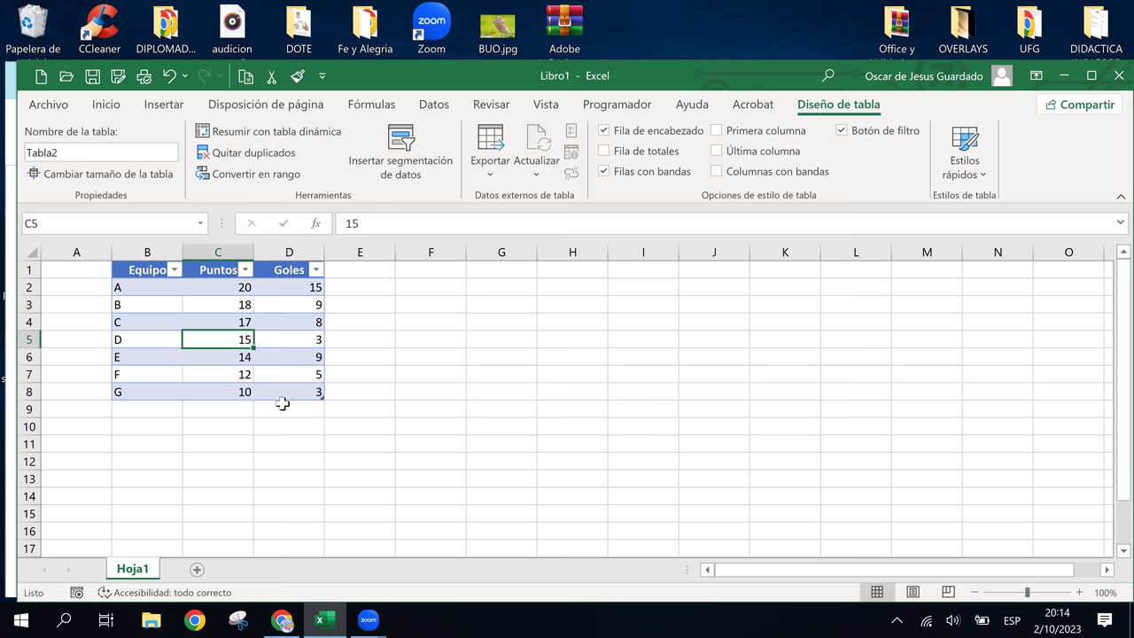
left_click(293, 324)
left_click(176, 305)
left_click(239, 342)
left_click(214, 284)
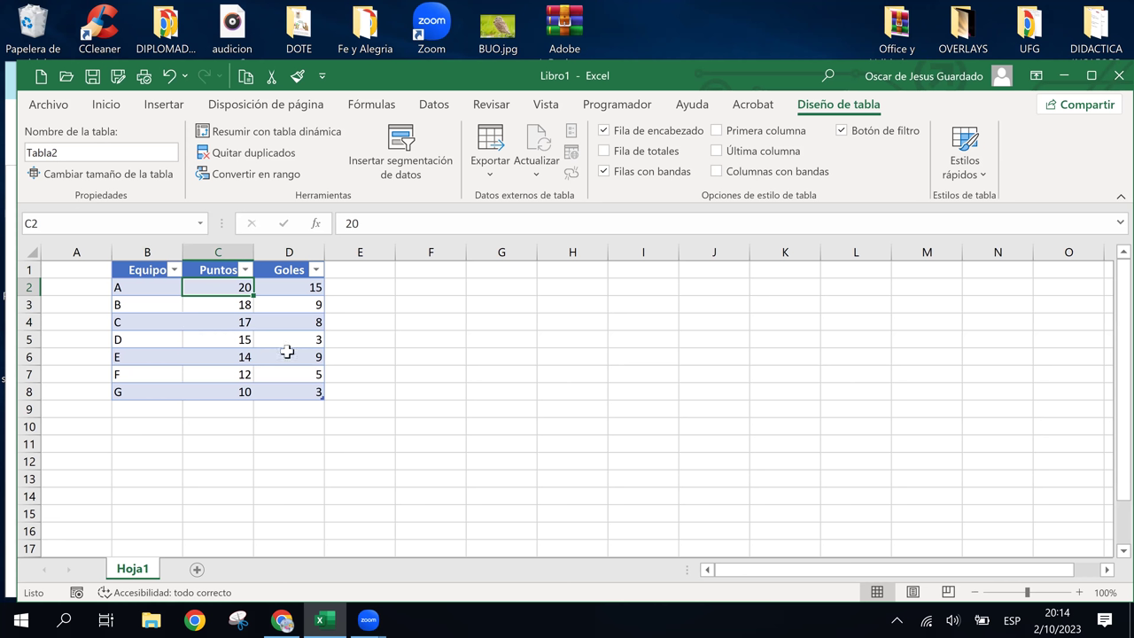
left_click(202, 223)
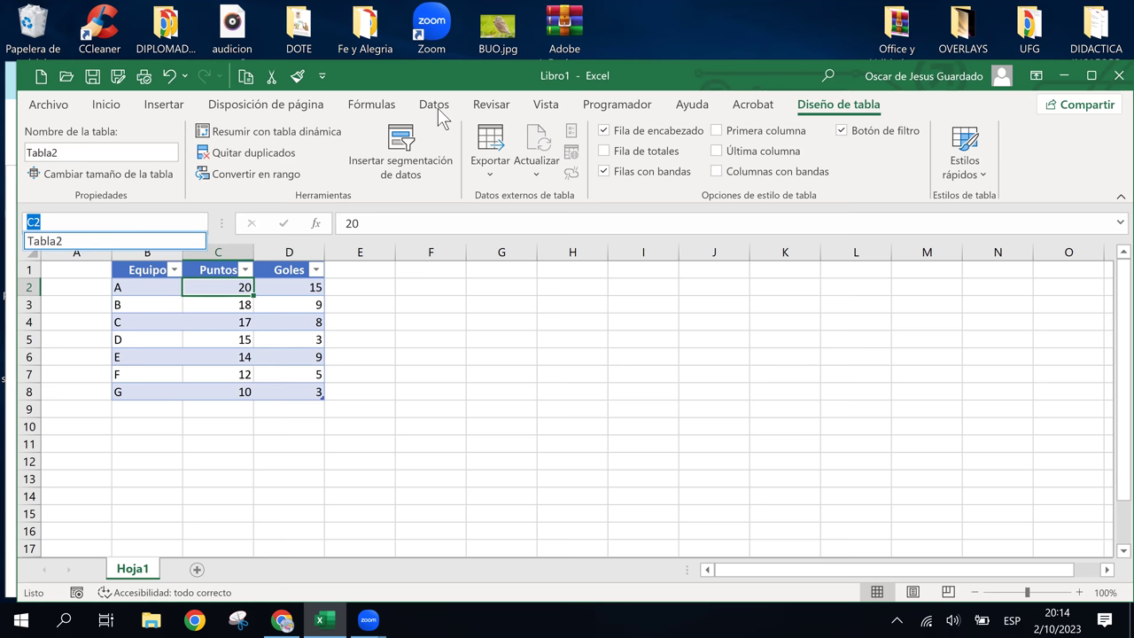
left_click(642, 119)
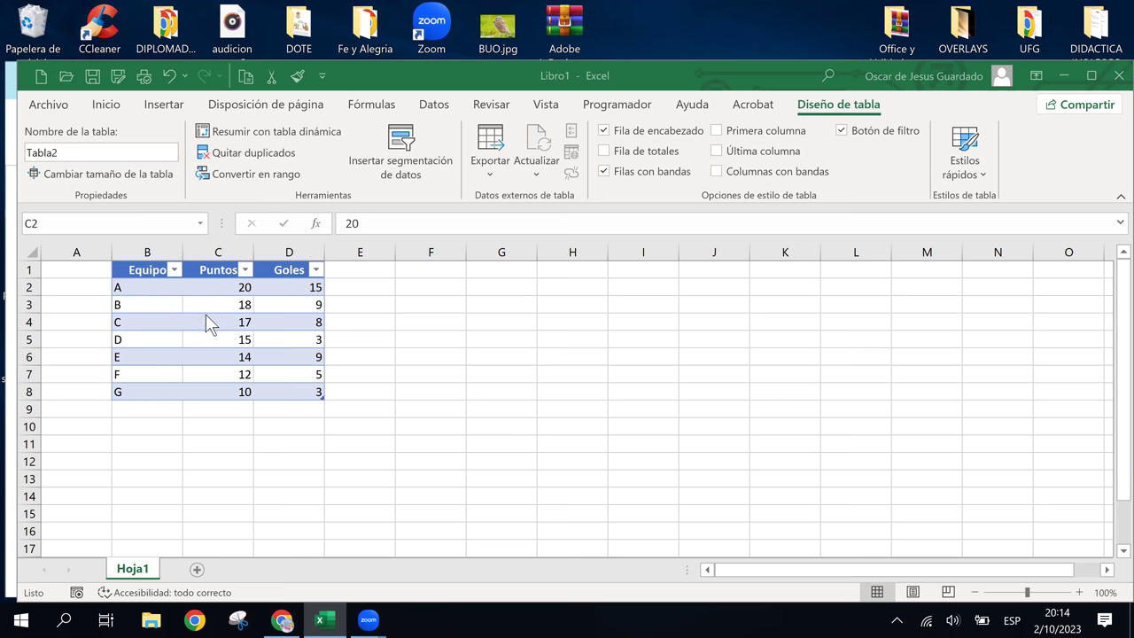
Select B4 in the table, view the Name Box list of named ranges, then show the Fórmulas tools
left_click(149, 108)
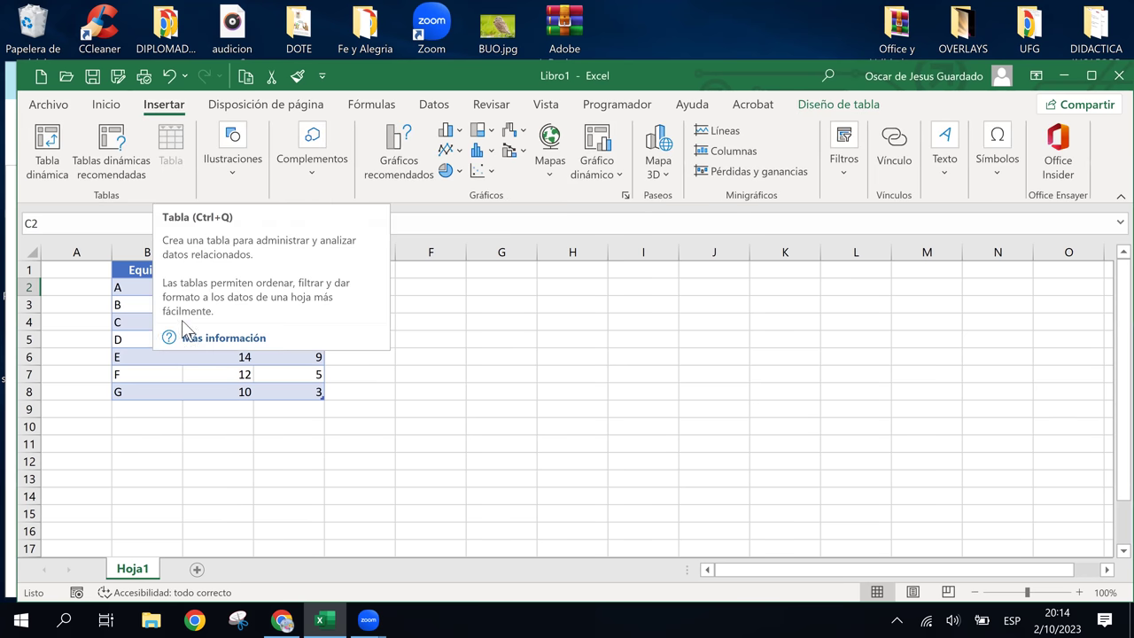
left_click(131, 324)
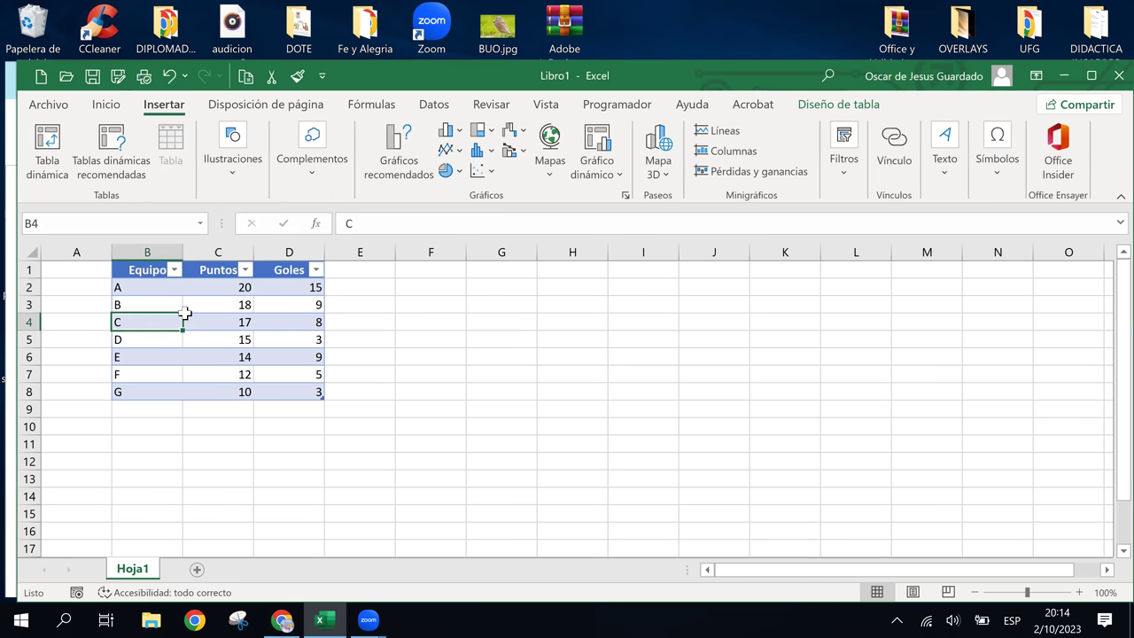
left_click(201, 224)
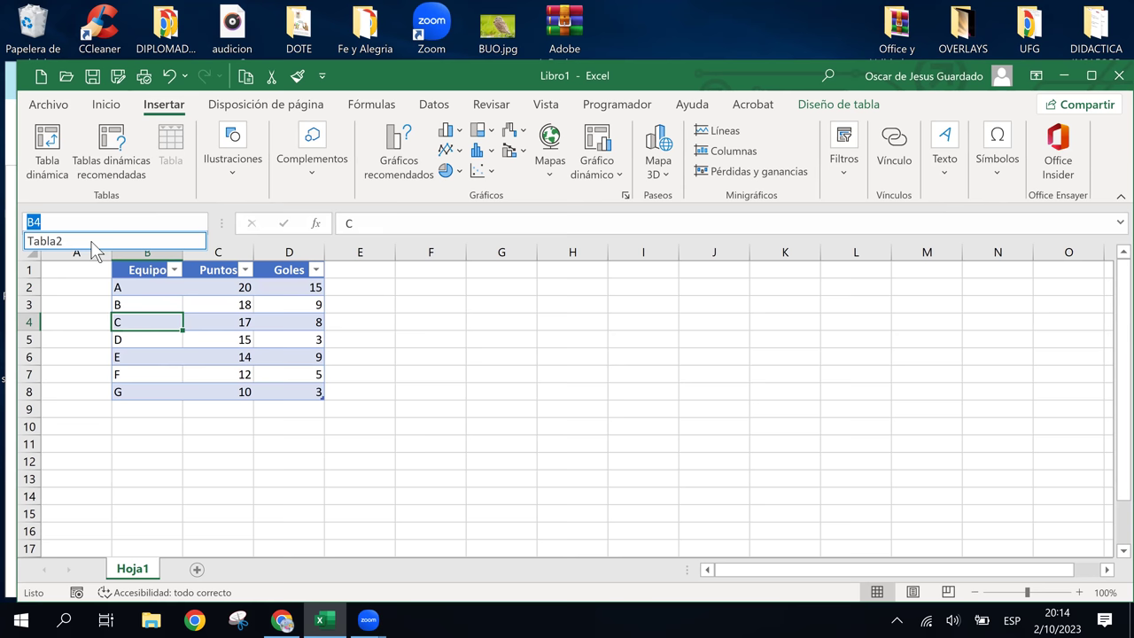
left_click(368, 115)
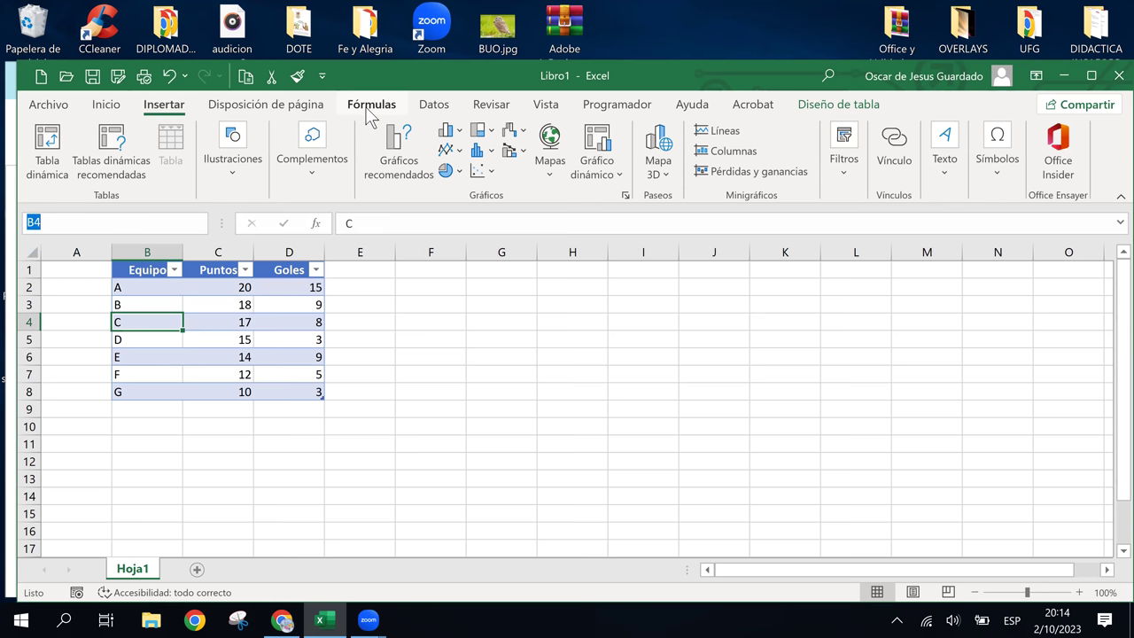
left_click(370, 105)
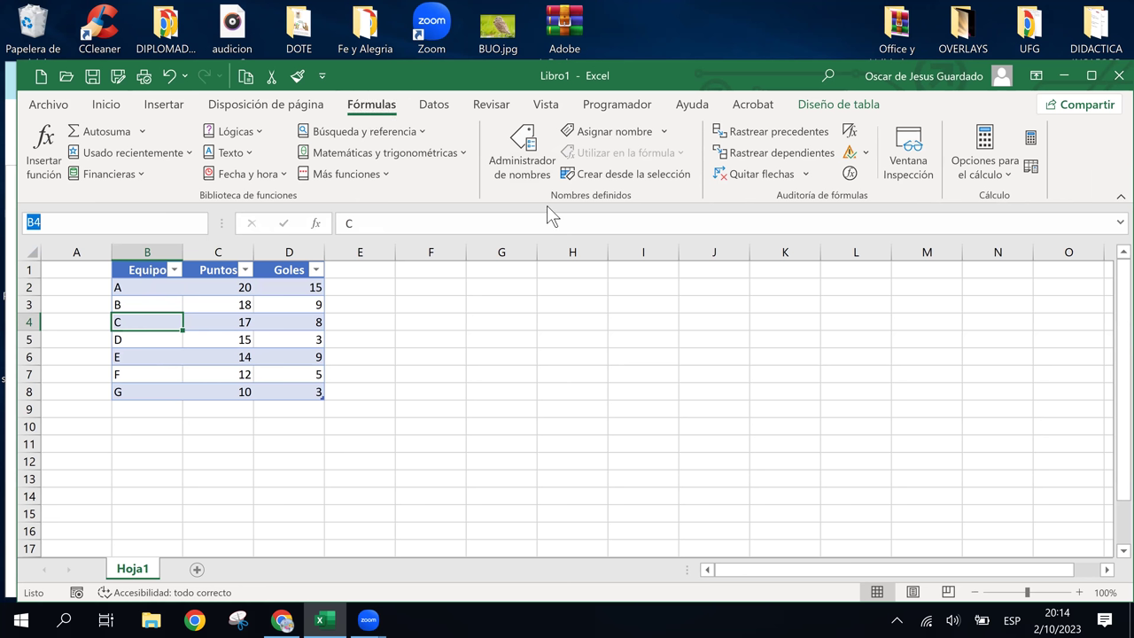
left_click(542, 151)
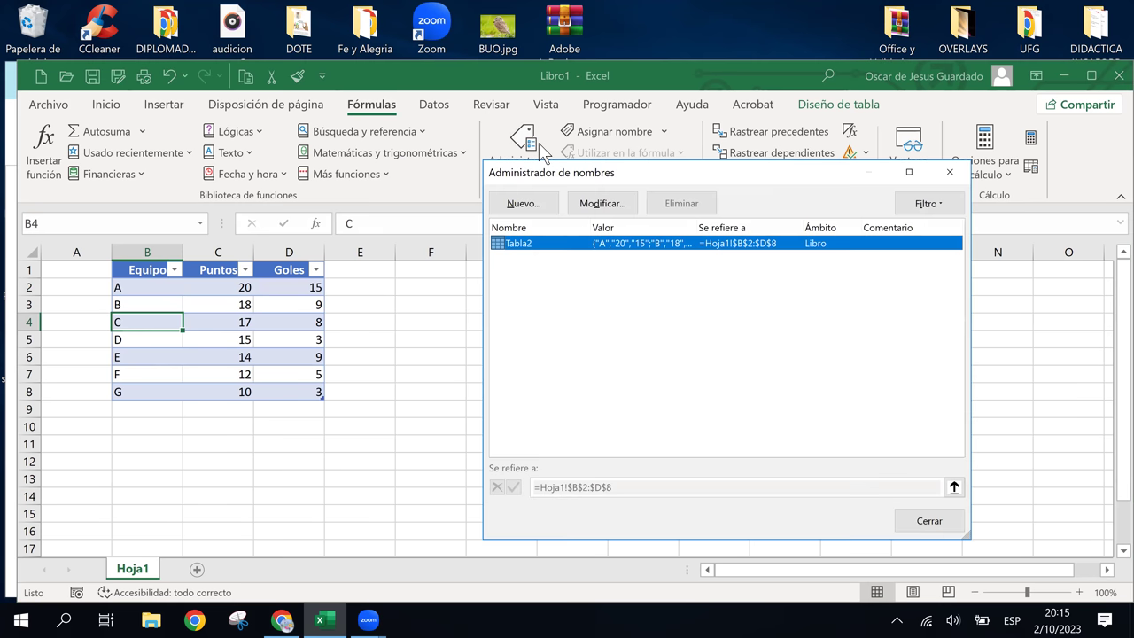
left_click(688, 305)
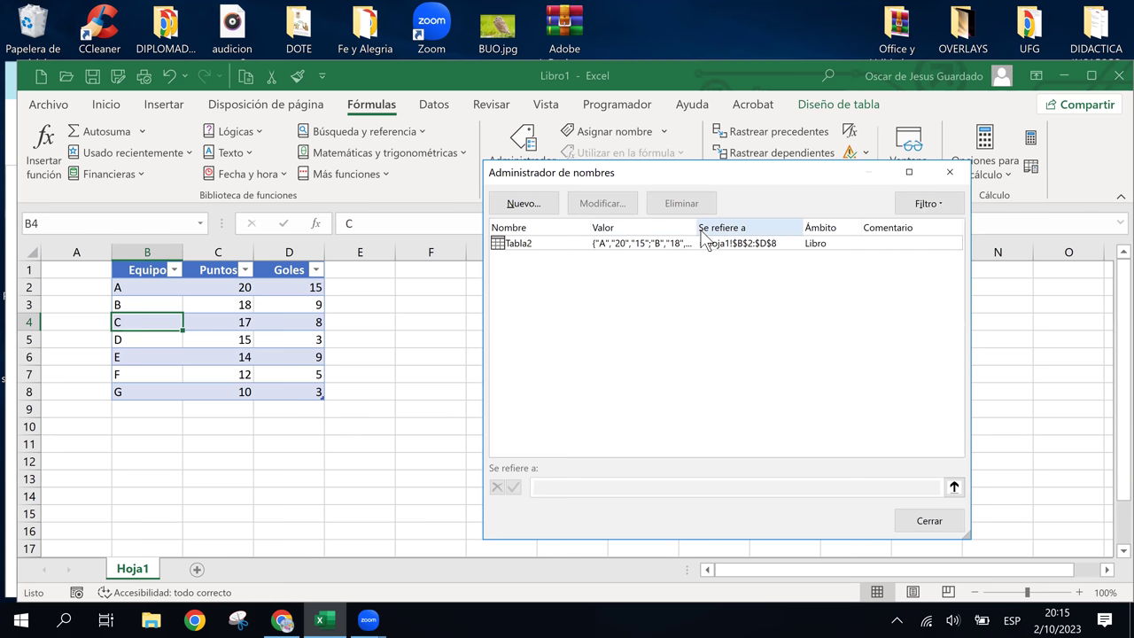
left_click_drag(696, 223, 814, 236)
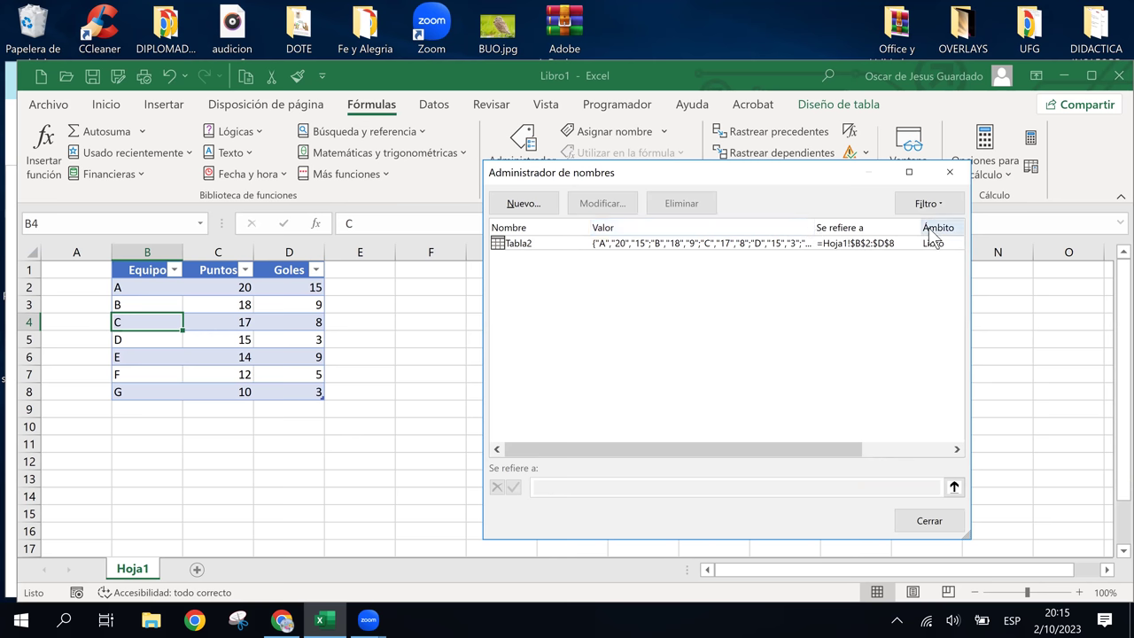
left_click_drag(918, 228, 959, 230)
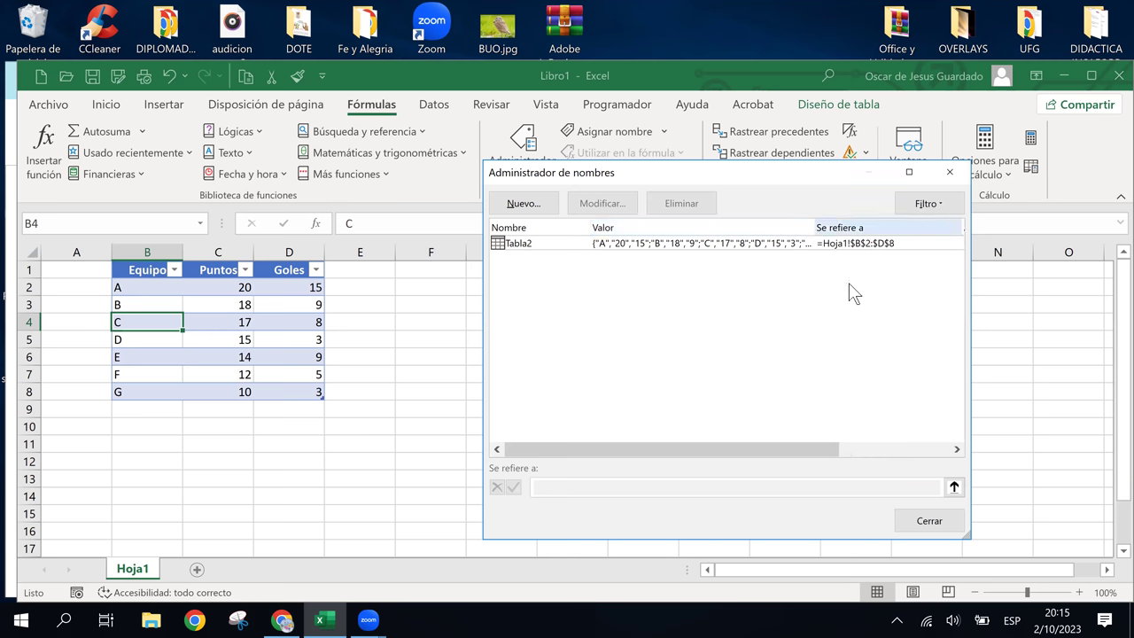
mouse_move(776, 449)
left_mouse_down()
mouse_move(915, 452)
mouse_move(741, 431)
left_mouse_up()
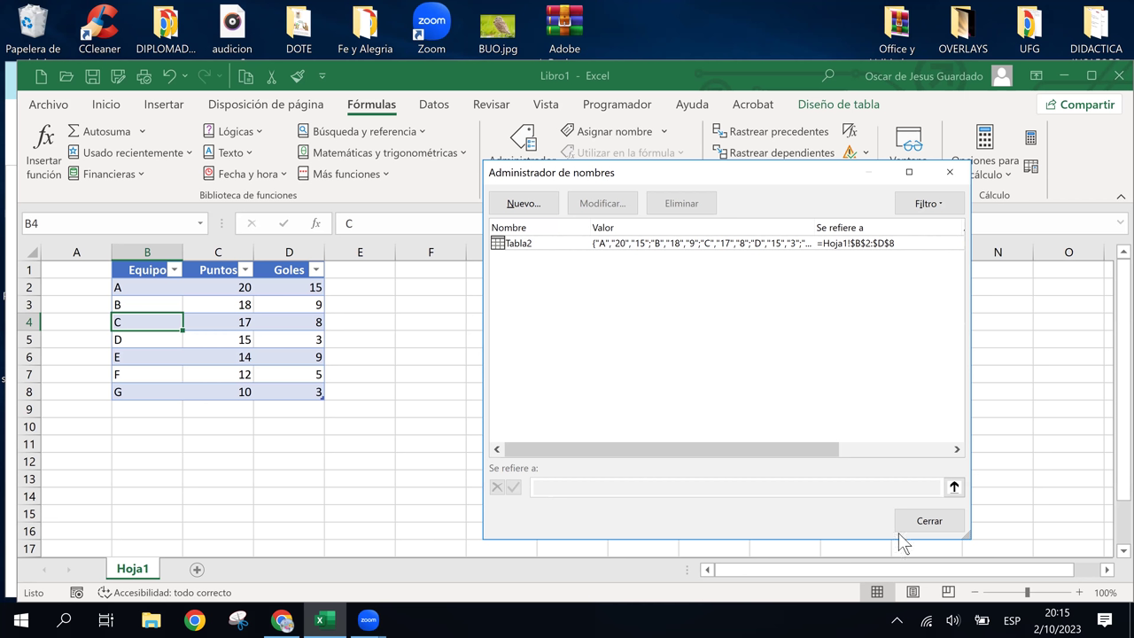
left_click(936, 522)
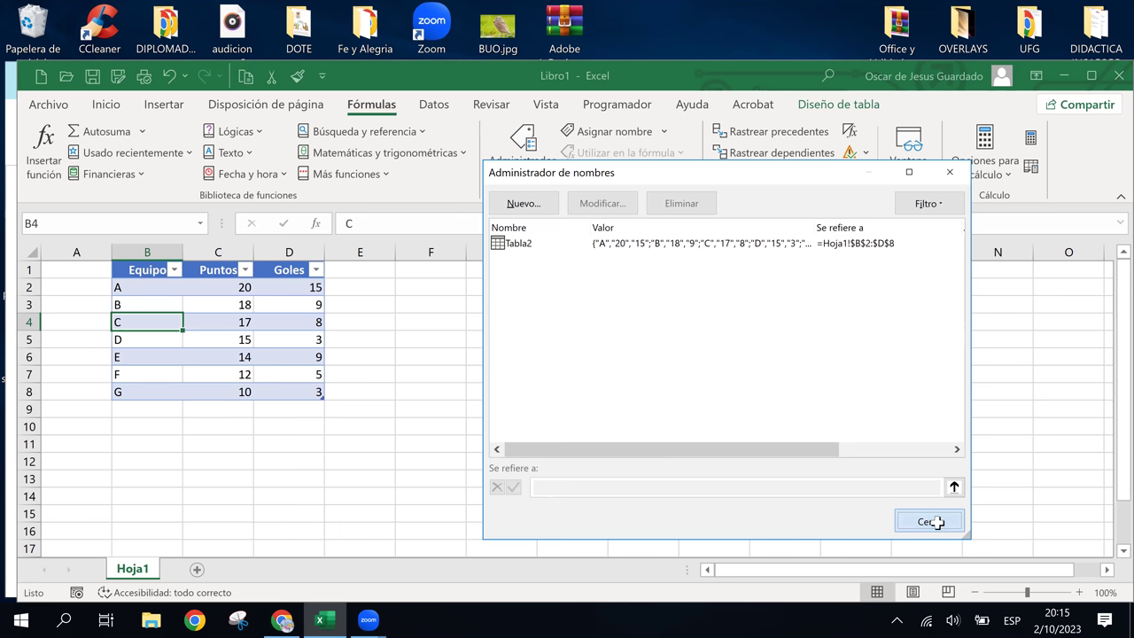
left_click(589, 368)
left_click(453, 368)
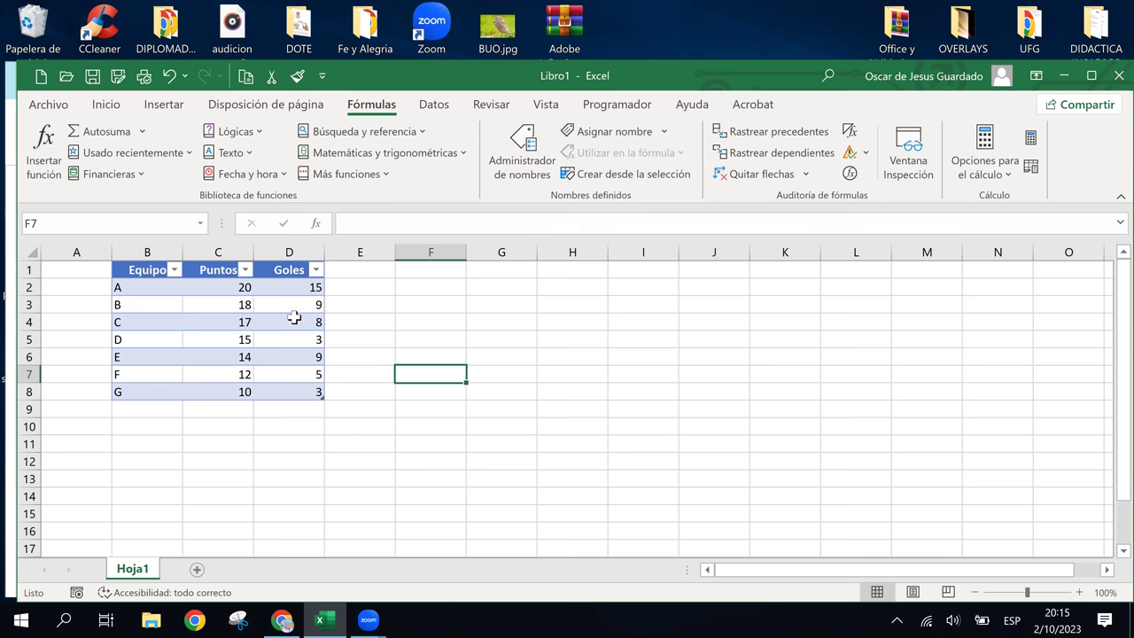
left_click(218, 321)
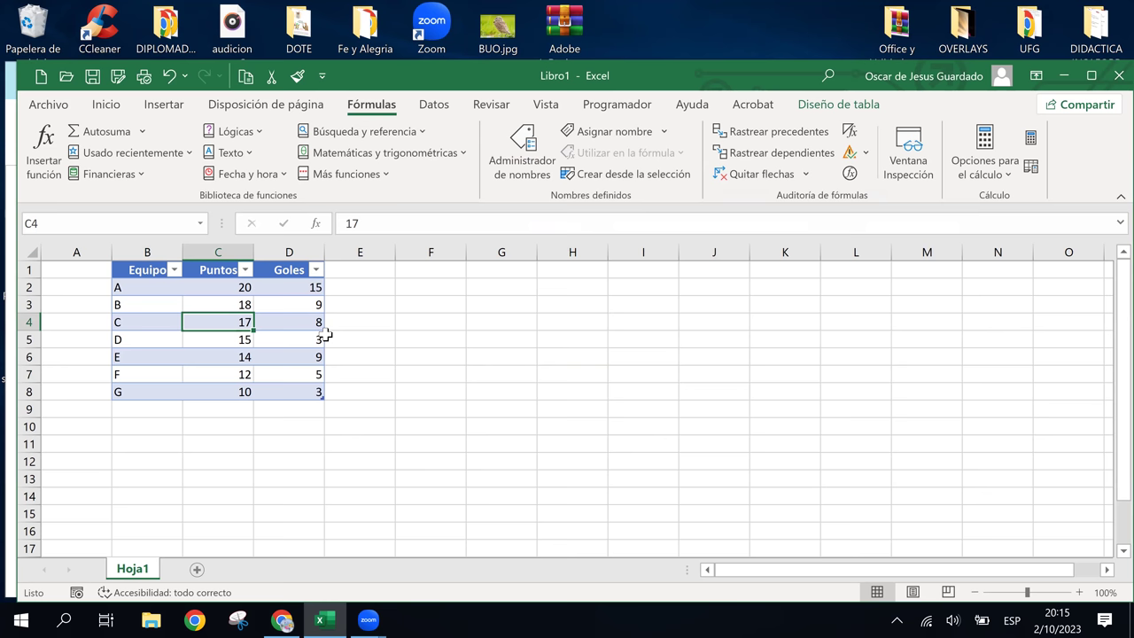
left_click(322, 337)
left_click(301, 326)
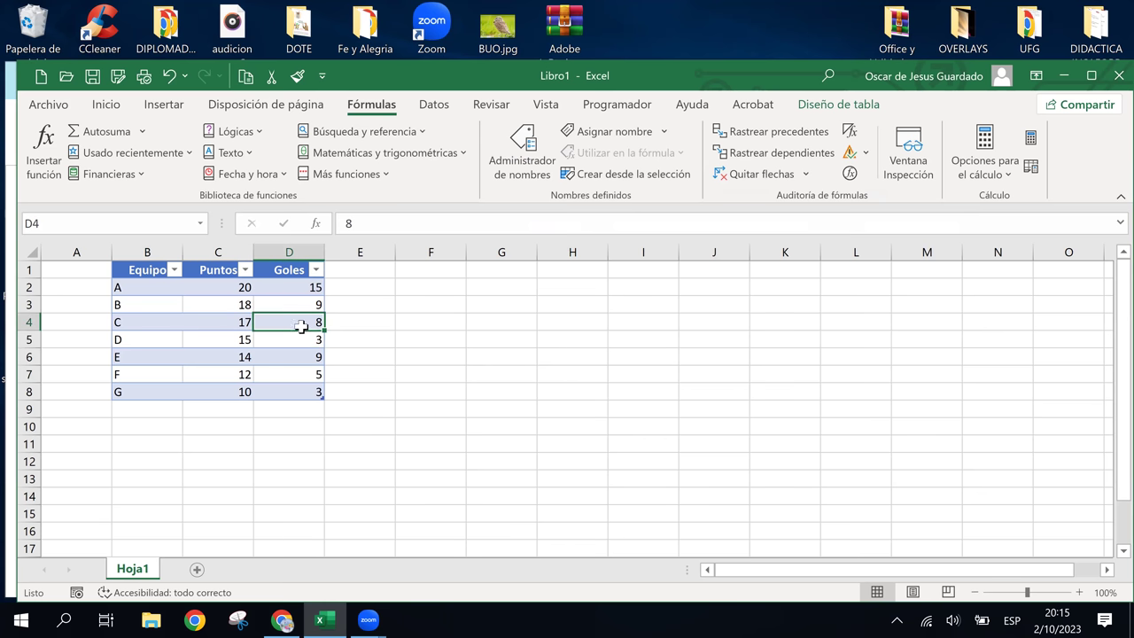
left_click(192, 321)
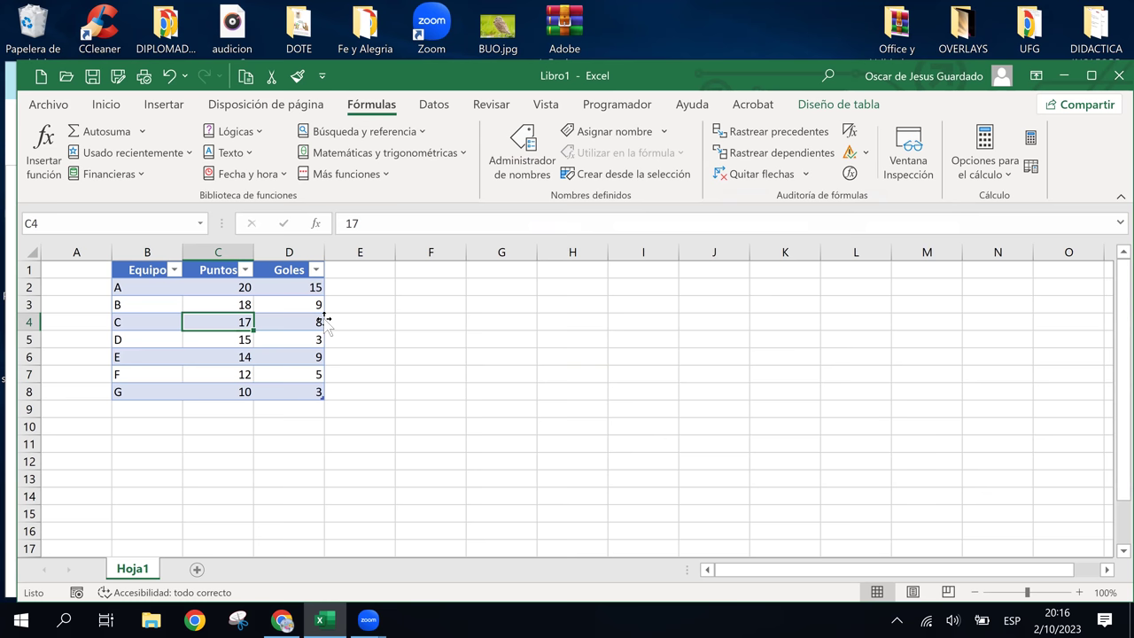
Move the whole table so it starts at E1, then back to A1
key("ctrl+a")
left_click_drag(323, 318, 457, 334)
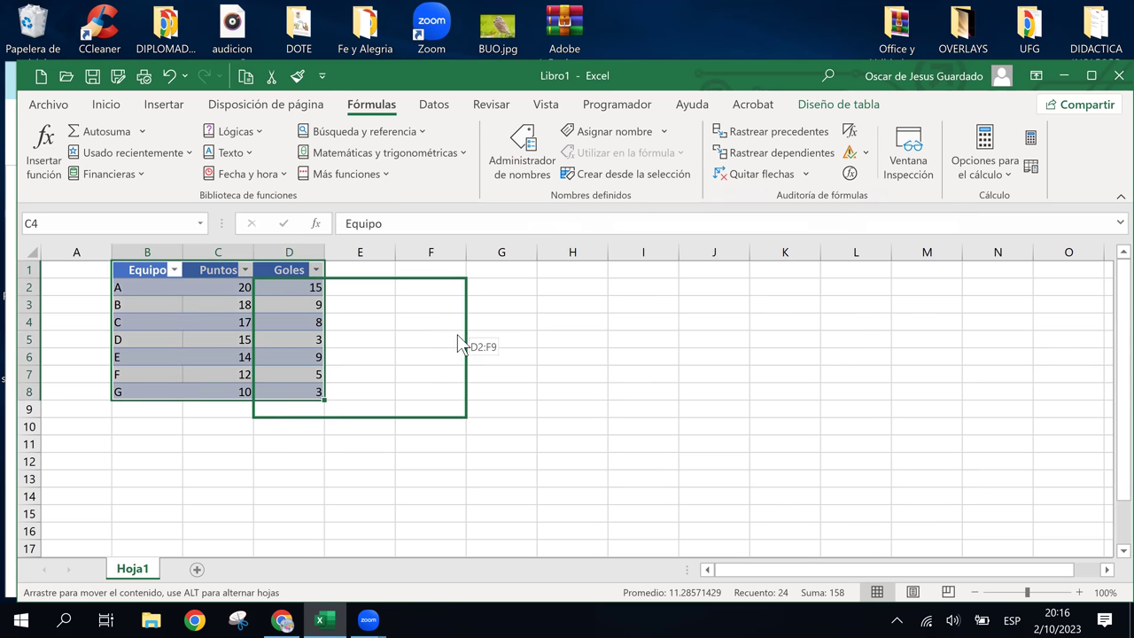
left_click_drag(457, 335, 491, 322)
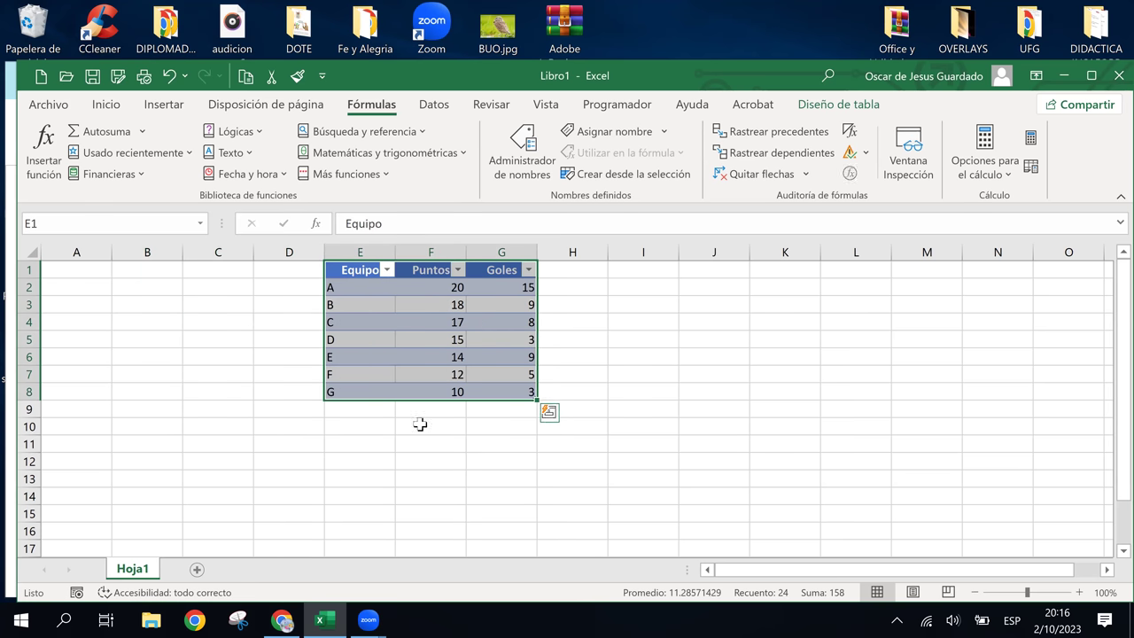
left_click_drag(324, 330, 62, 341)
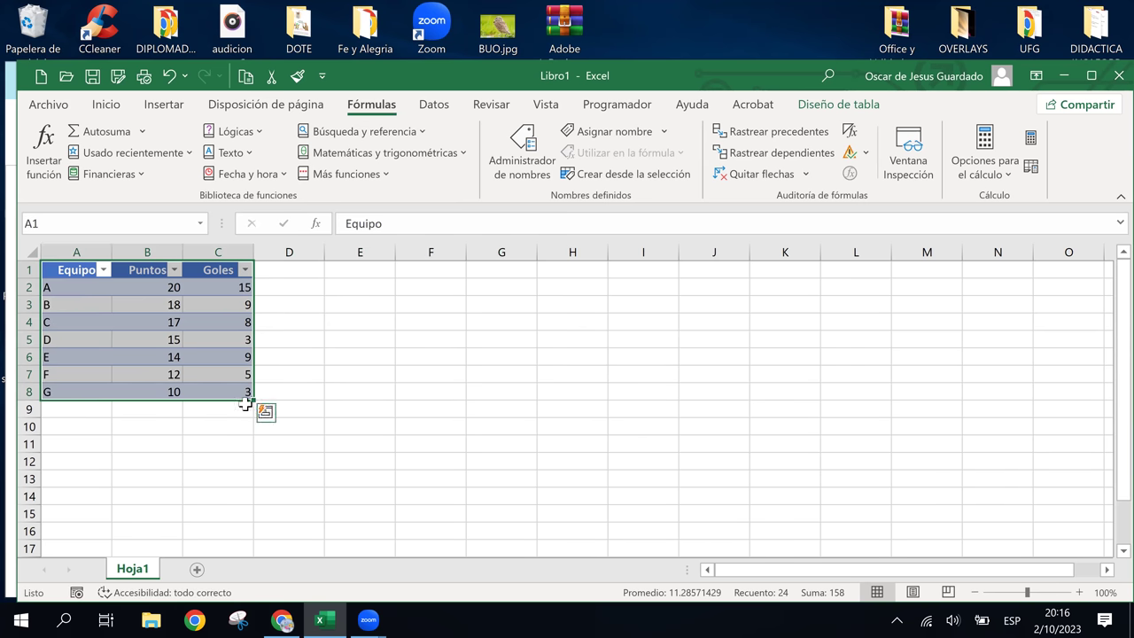
left_click(418, 457)
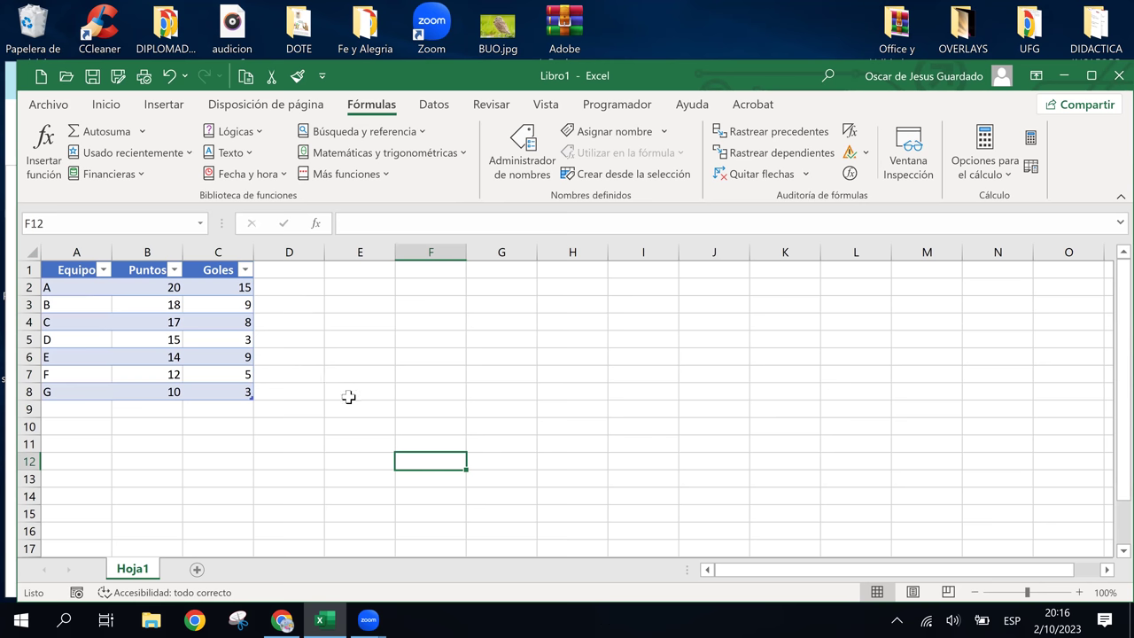
Select Puntos and Goles cells in the table, including the value 9 in C6
left_click(209, 340)
left_click(212, 303)
left_click(134, 320)
left_click(137, 289)
left_click(199, 355)
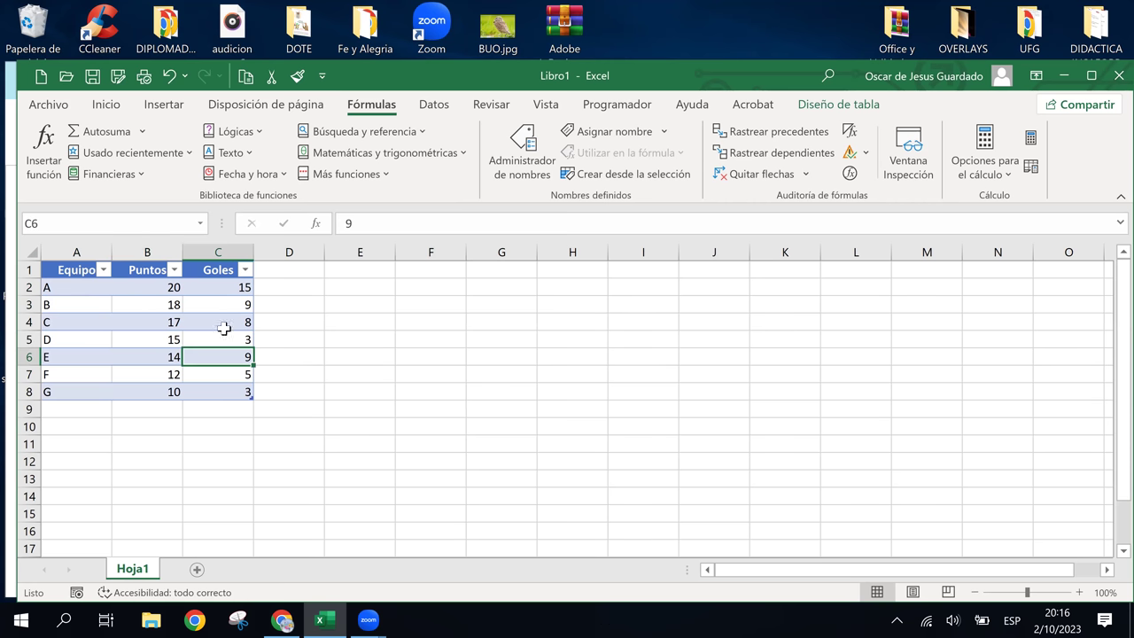
Bring Chrome to the front and switch to the Manual_Excel_Basico.pdf tab
left_click(282, 622)
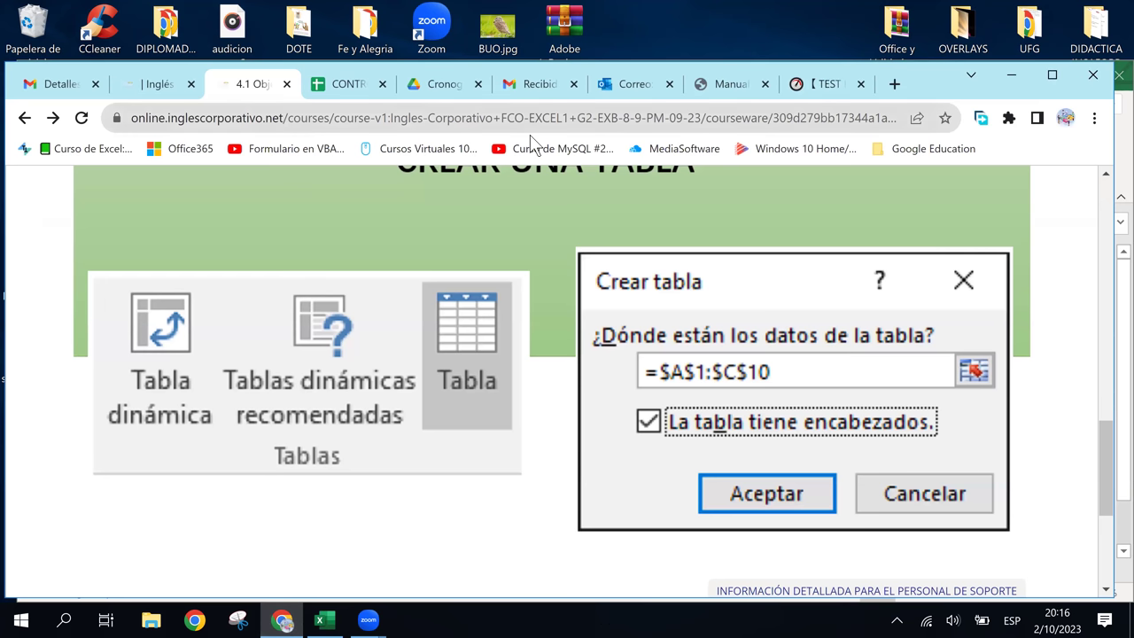
left_click(708, 83)
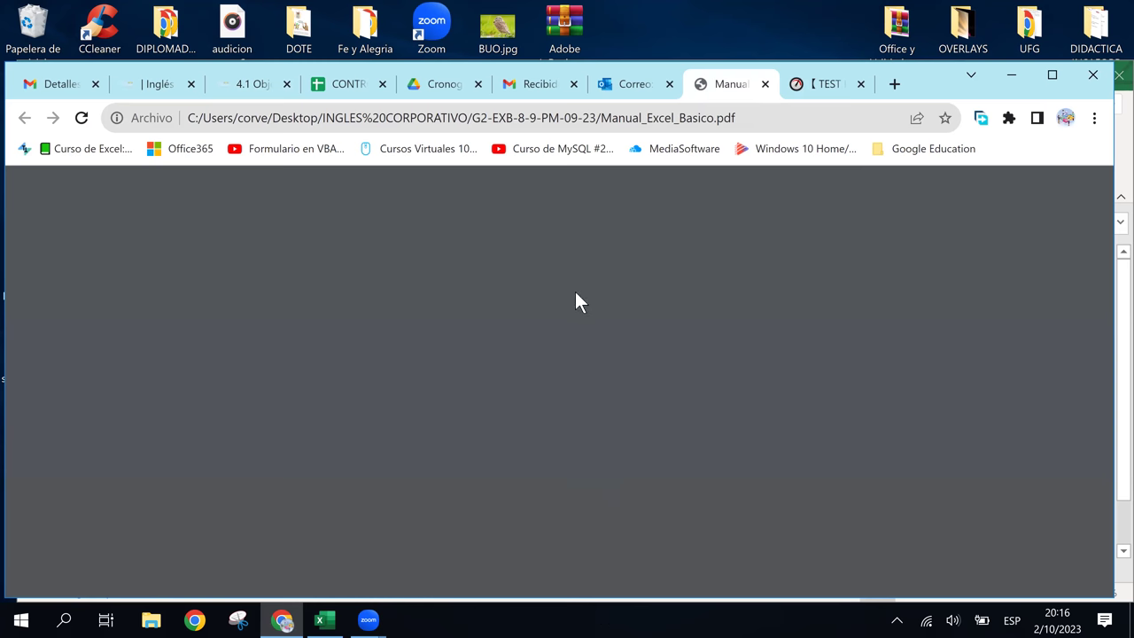
Reload the blank manual tab and scroll down to its table of contents
left_click(82, 121)
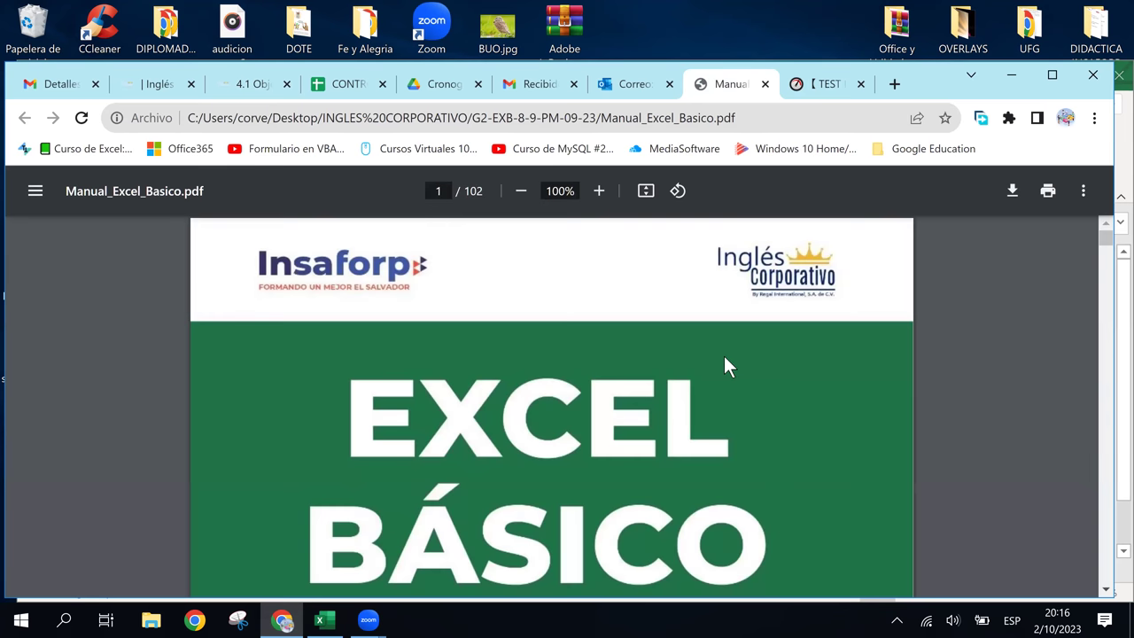
scroll(724, 363, "down", 5)
scroll(722, 365, "down", 2)
scroll(723, 365, "down", 5)
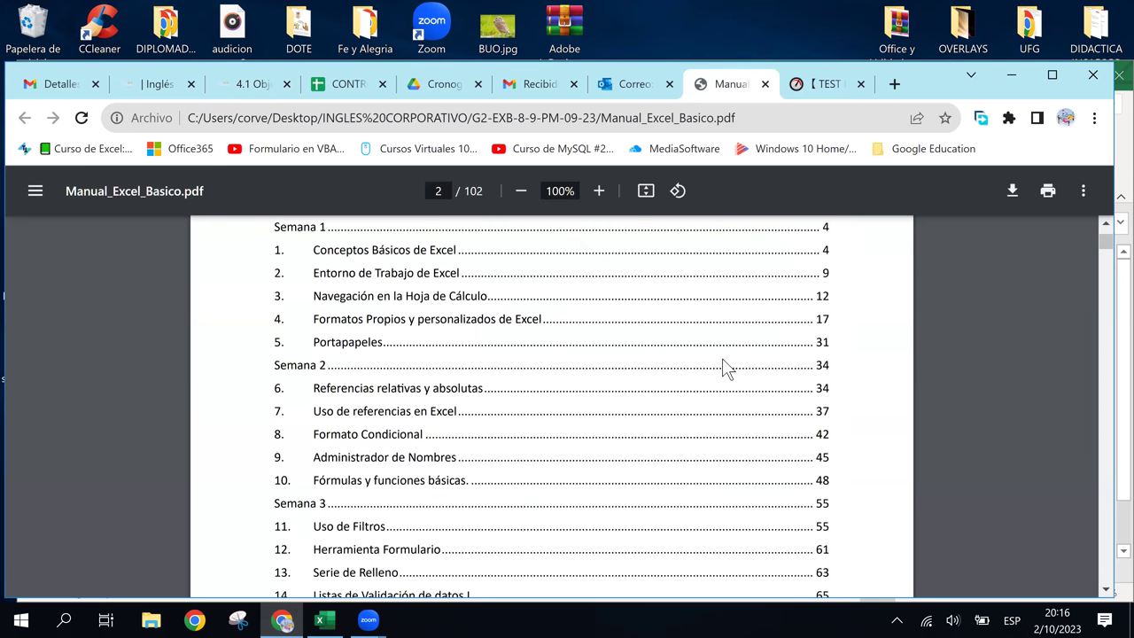
scroll(723, 365, "down", 4)
Jump to the Tablas Básicas chapter on page 80 and scroll to SELECCIONAR PARTES DE UNA TABLA
left_click(357, 312)
scroll(544, 465, "up", 2)
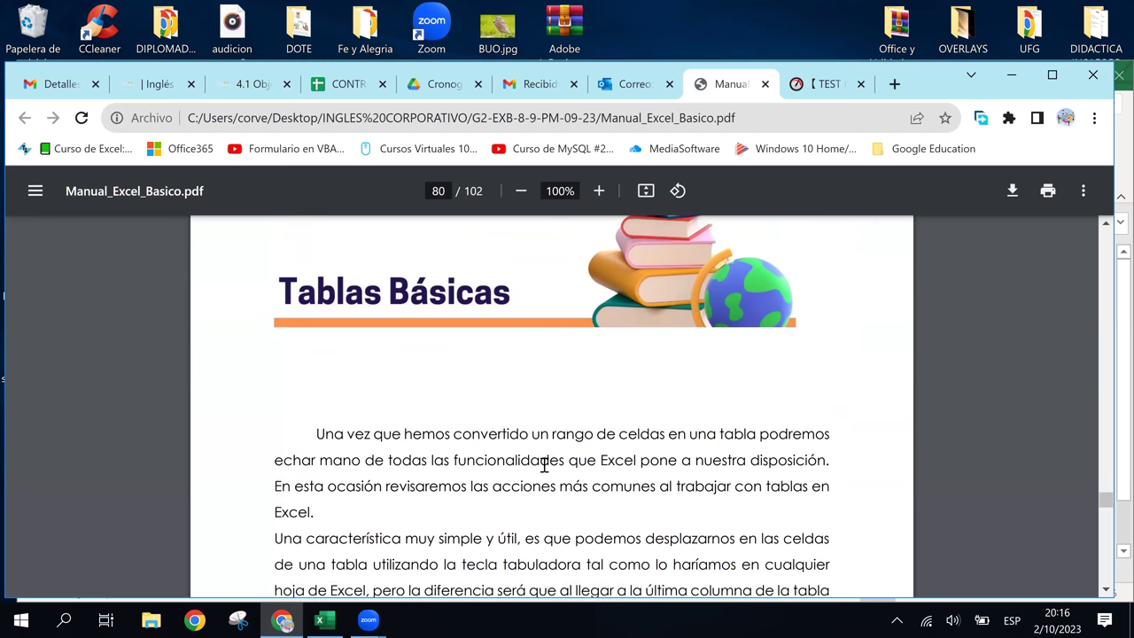
scroll(544, 464, "down", 1)
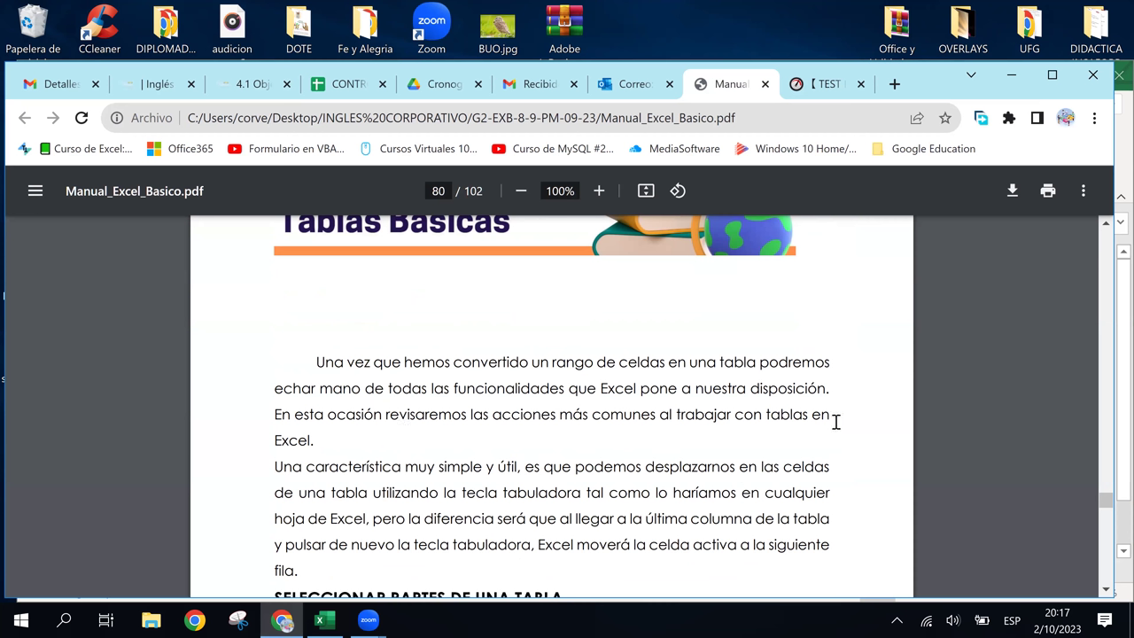
scroll(427, 453, "down", 1)
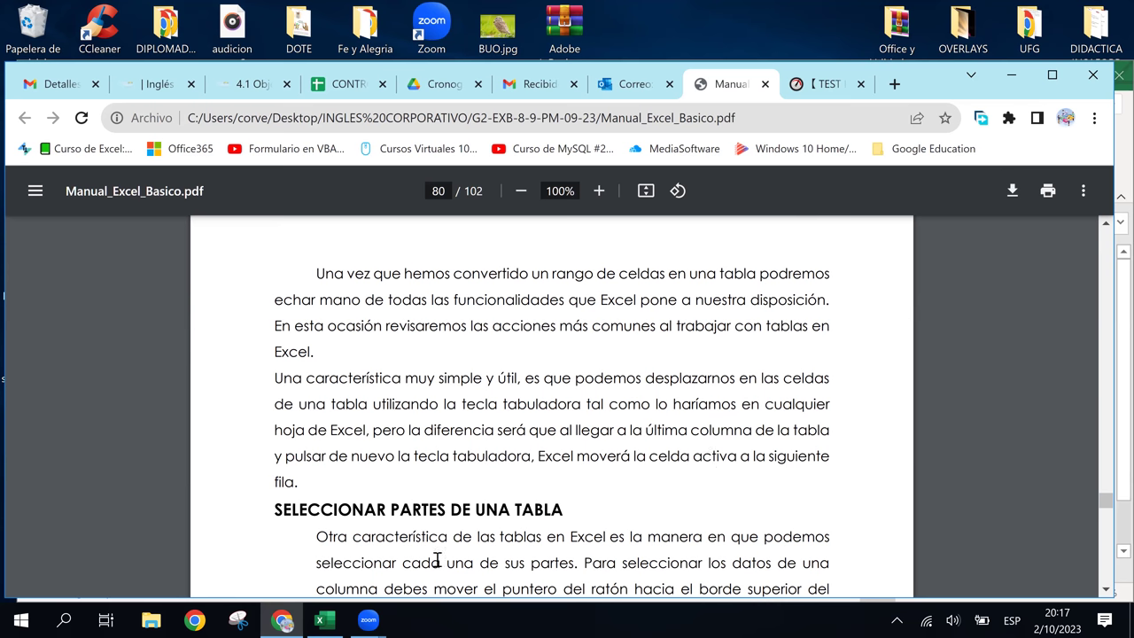
Back in Excel, move from A6 through the table cells past C8, adding new rows below team G
left_click(322, 623)
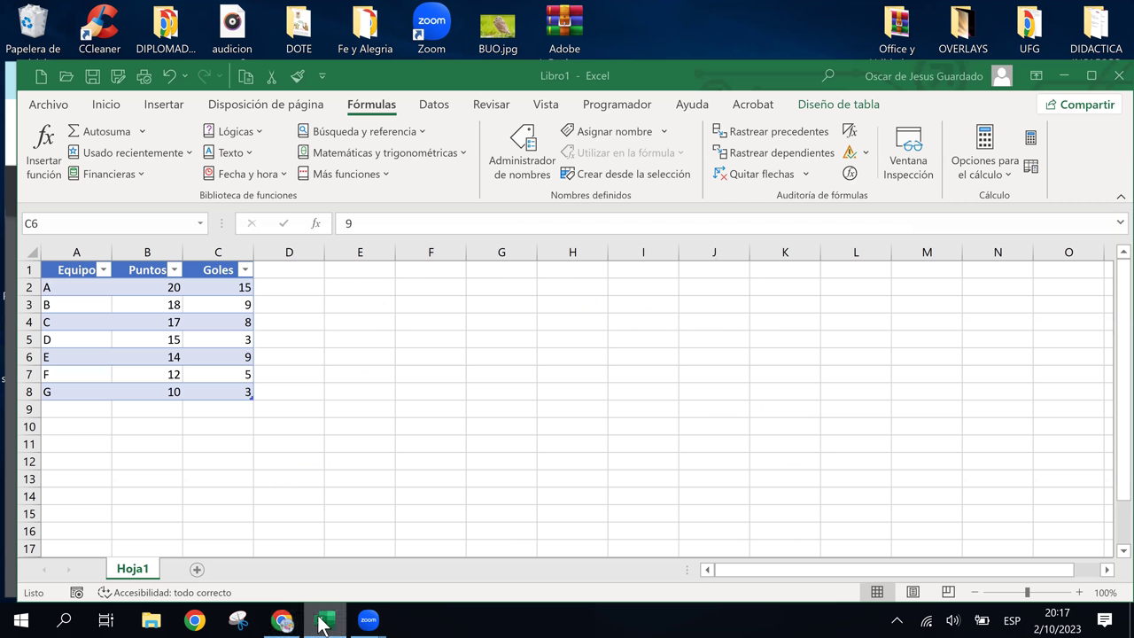
left_click(67, 363)
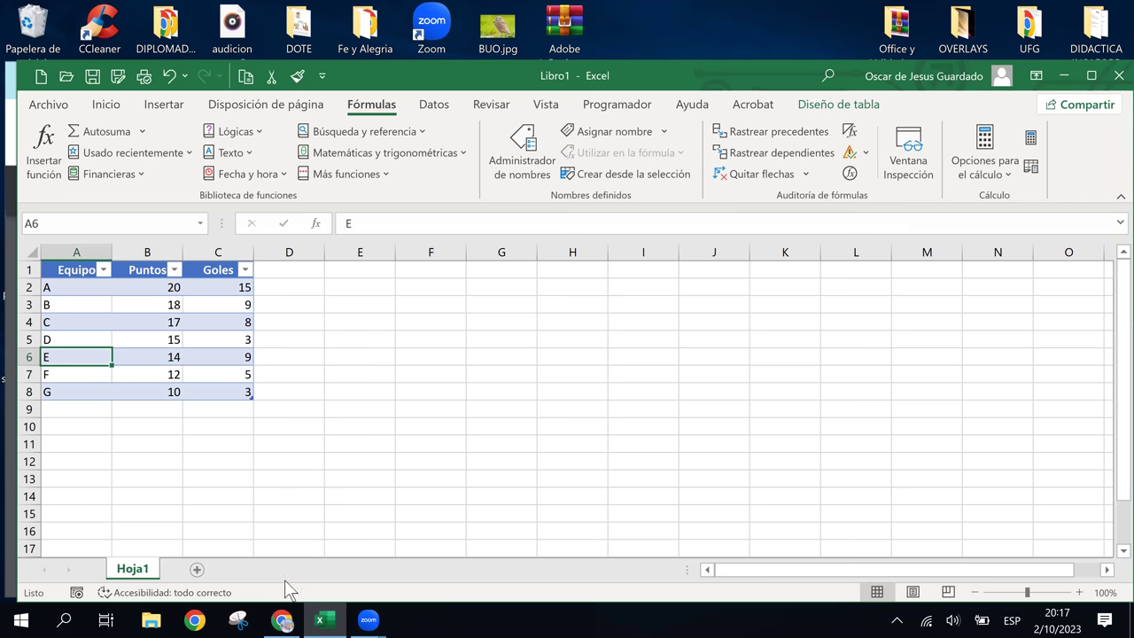
key("Right")
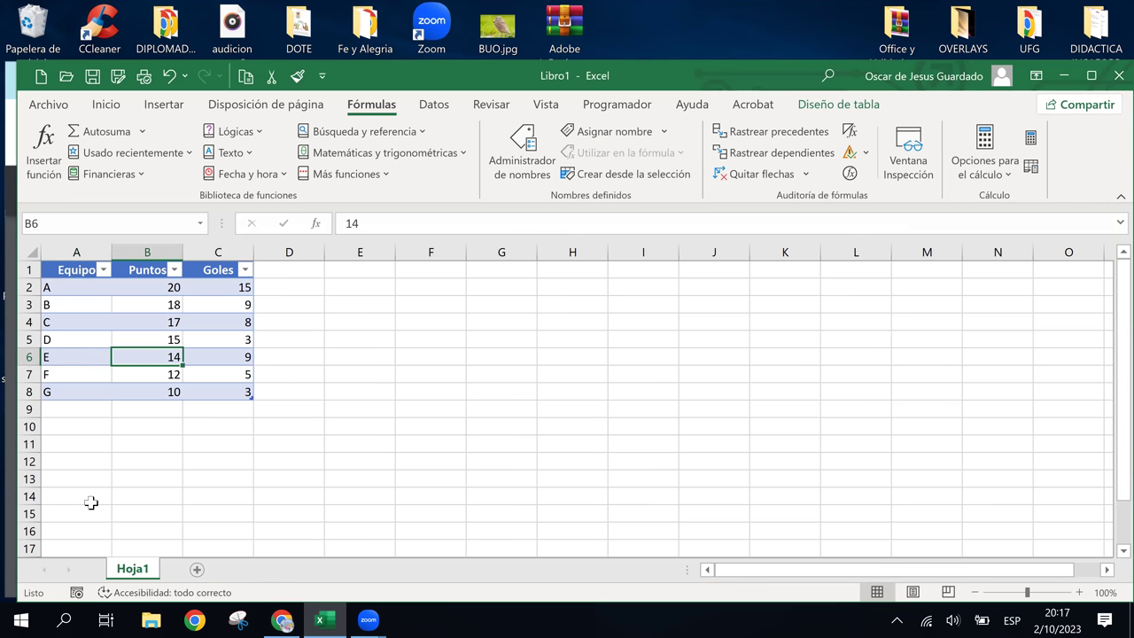
key("Right")
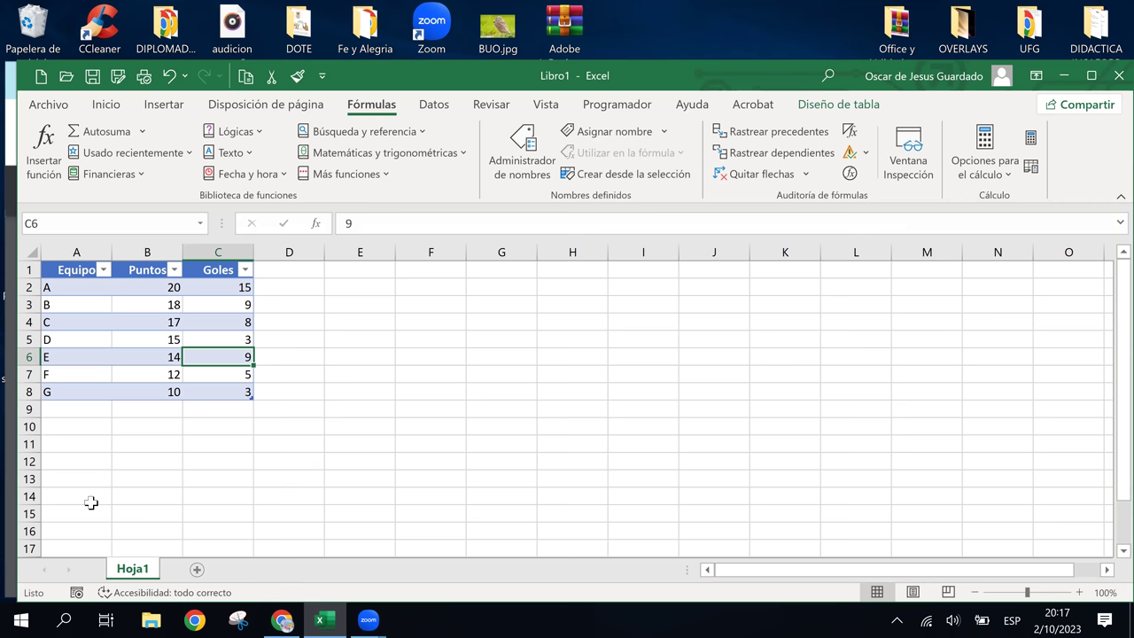
key("Tab")
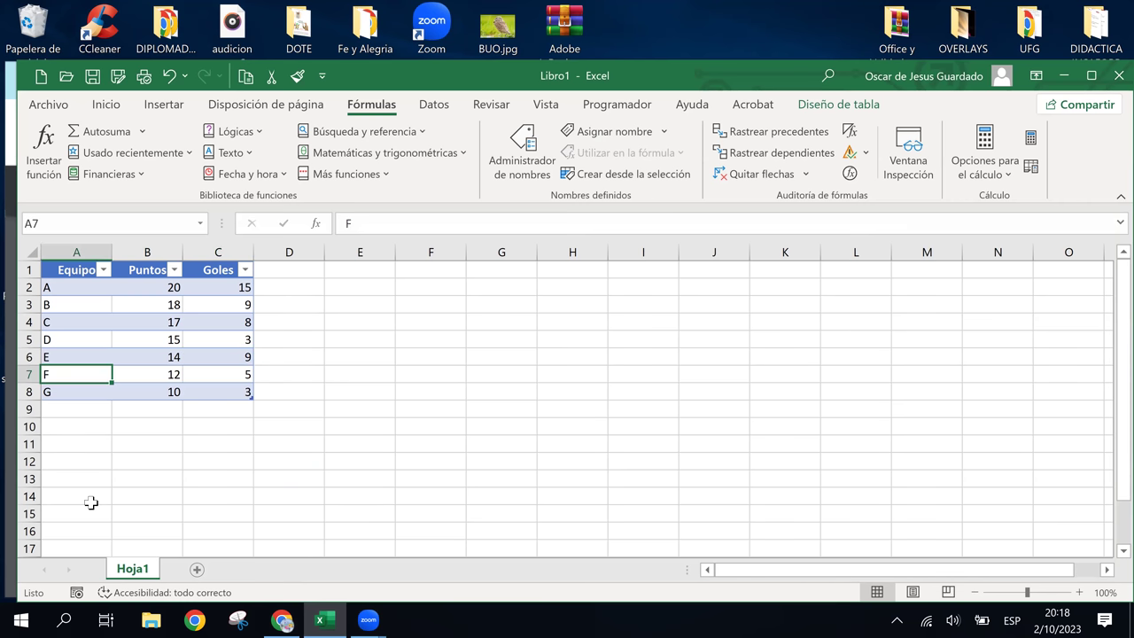
key("Tab")
key("Tab")
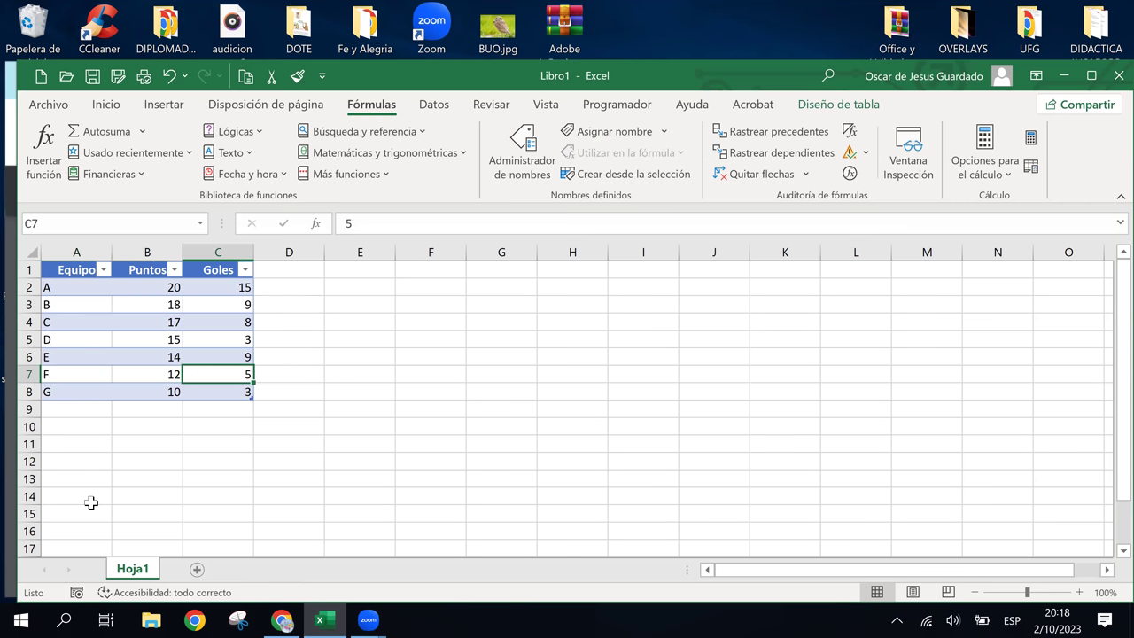
key("Tab")
key("Tab")
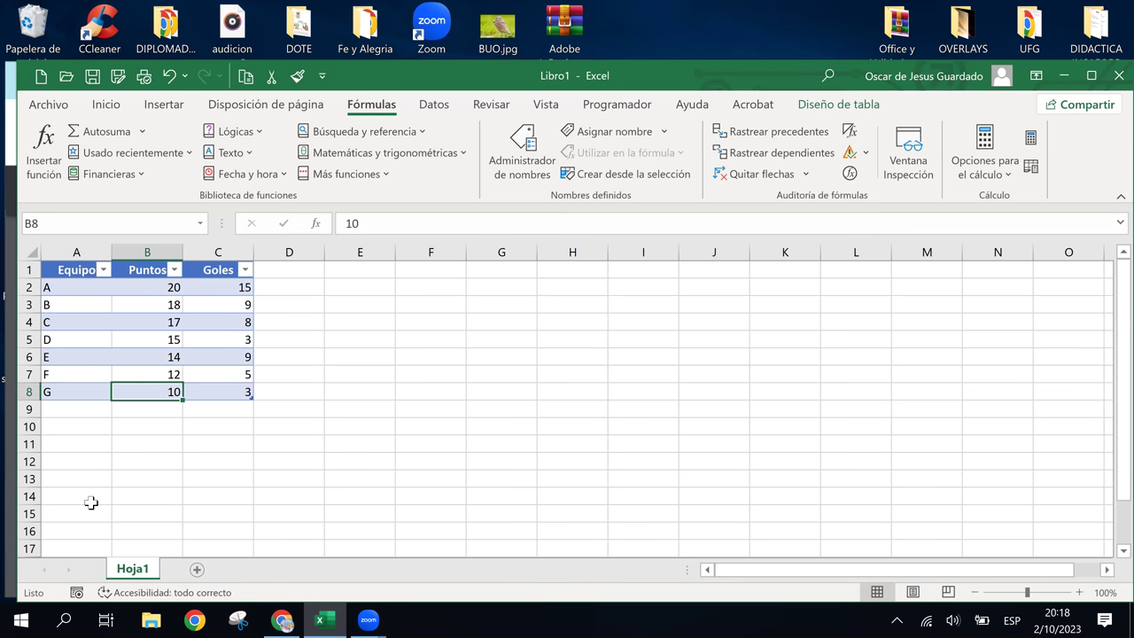
key("Tab")
key("Tab")
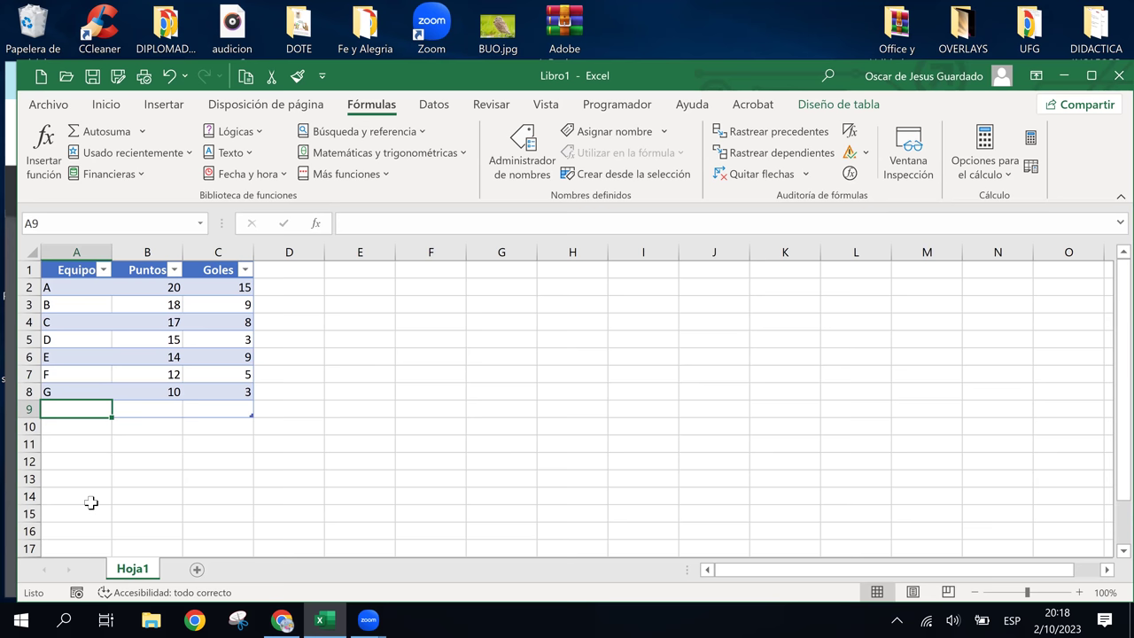
key("Tab")
key("Tab")
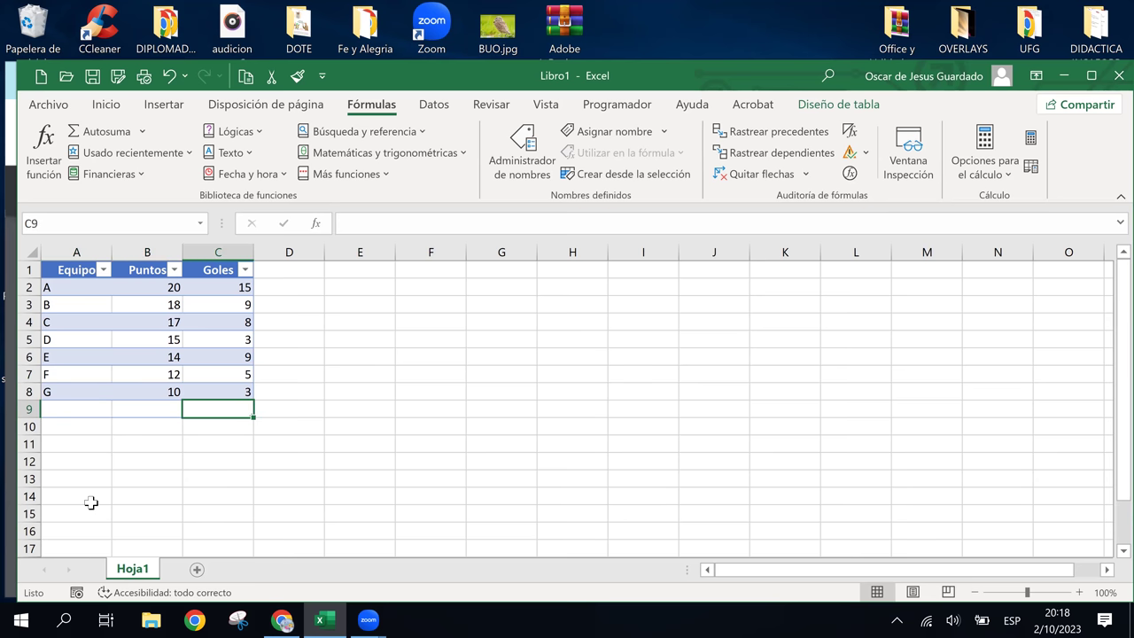
key("Tab")
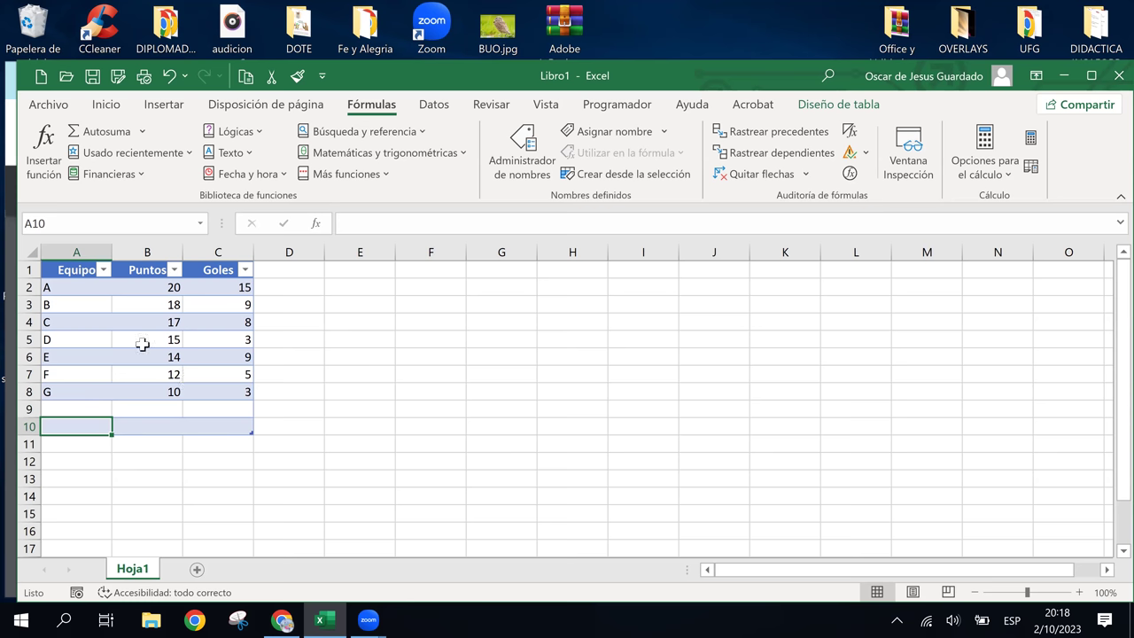
Select cells in team G's row 8, plus B3 and C6
left_click(207, 390)
left_click(161, 388)
key("Right")
left_click(134, 387)
left_click(81, 390)
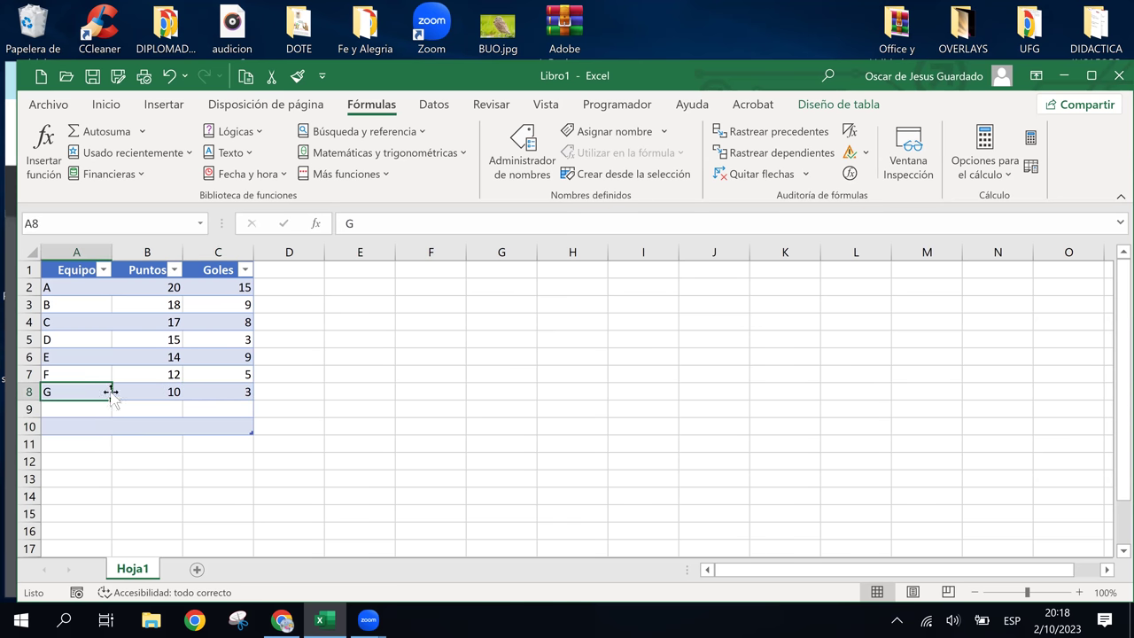
left_click(207, 392)
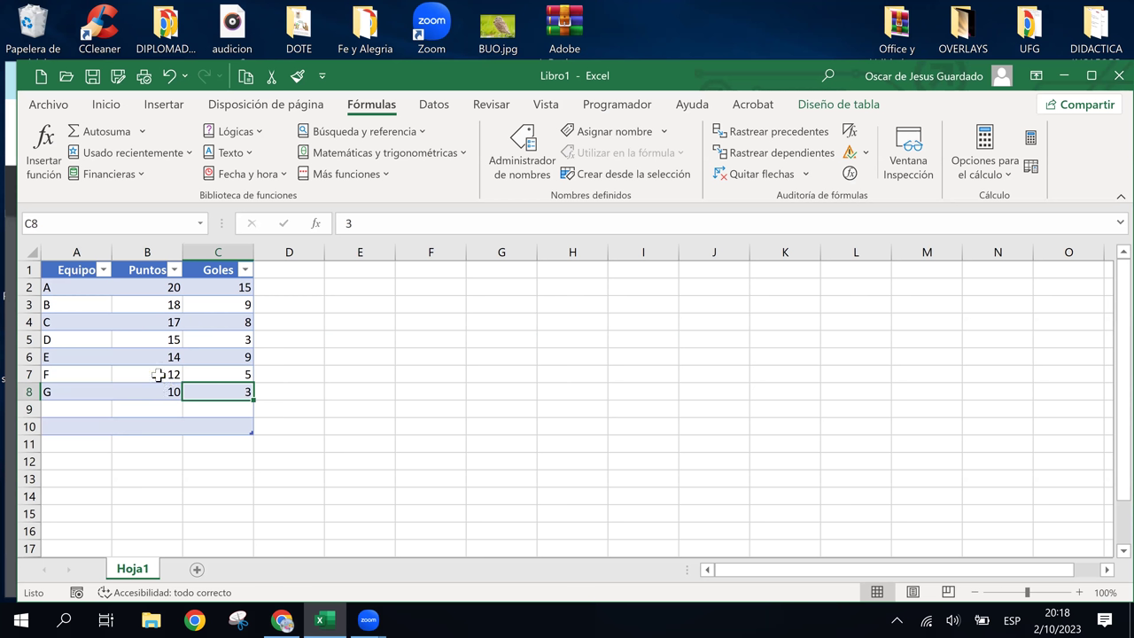
left_click(175, 307)
left_click(186, 390)
left_click(219, 354)
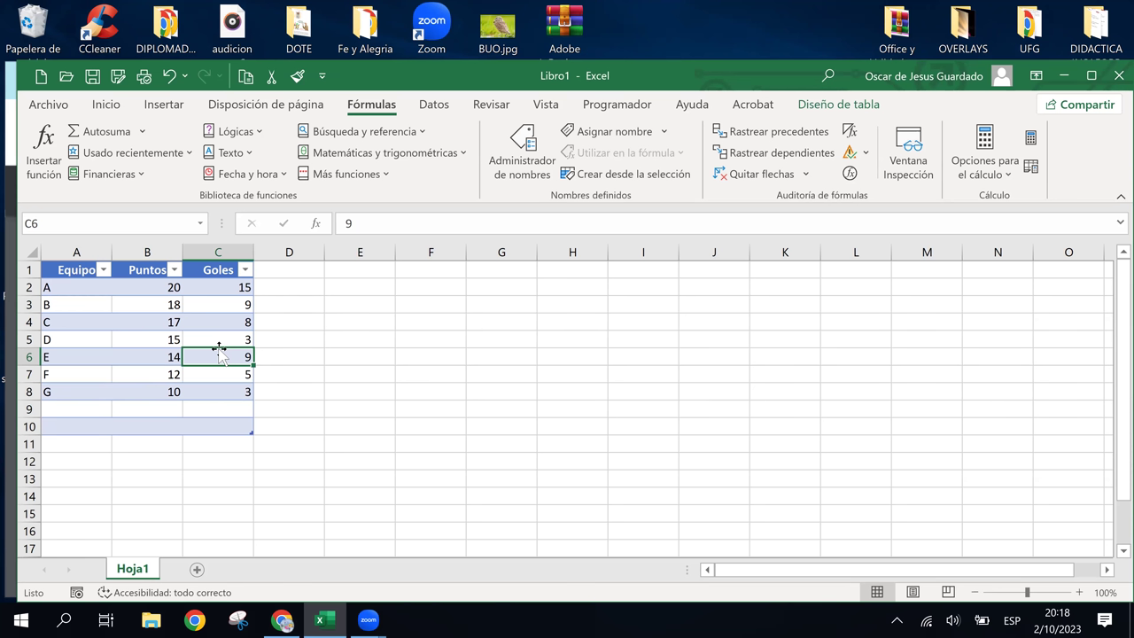
Select cells A9, B9 and C9 in the new blank row repeatedly
left_click(65, 407)
left_click(176, 408)
left_click(196, 408)
left_click(119, 403)
left_click(92, 406)
left_click(189, 413)
left_click(130, 409)
left_click(101, 405)
left_click(142, 410)
left_click(199, 410)
left_click(124, 406)
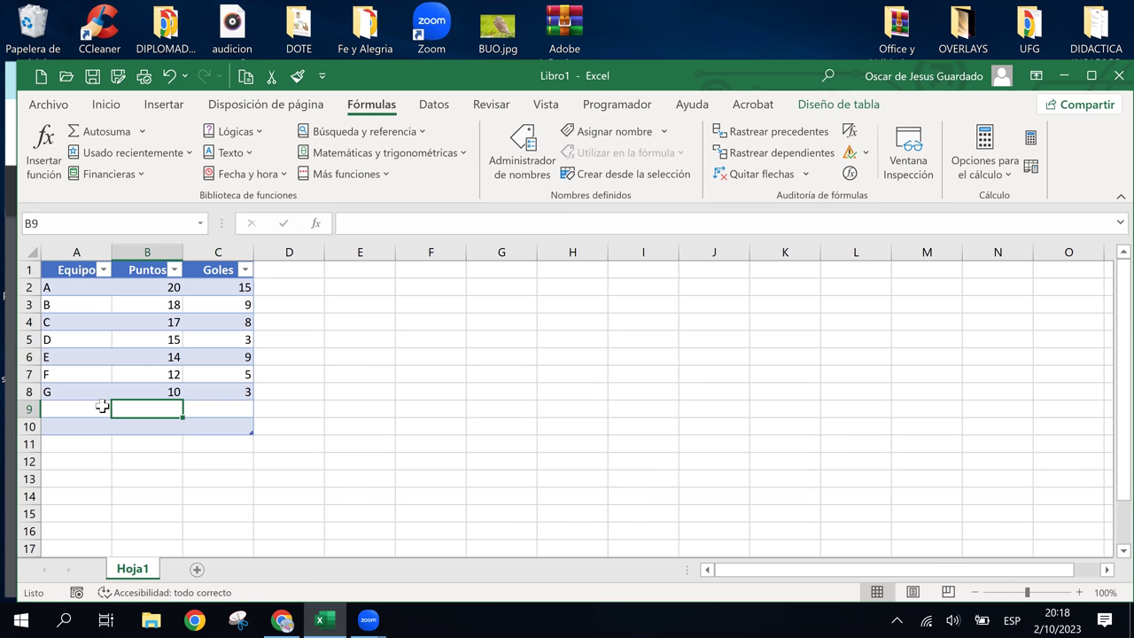
left_click(102, 406)
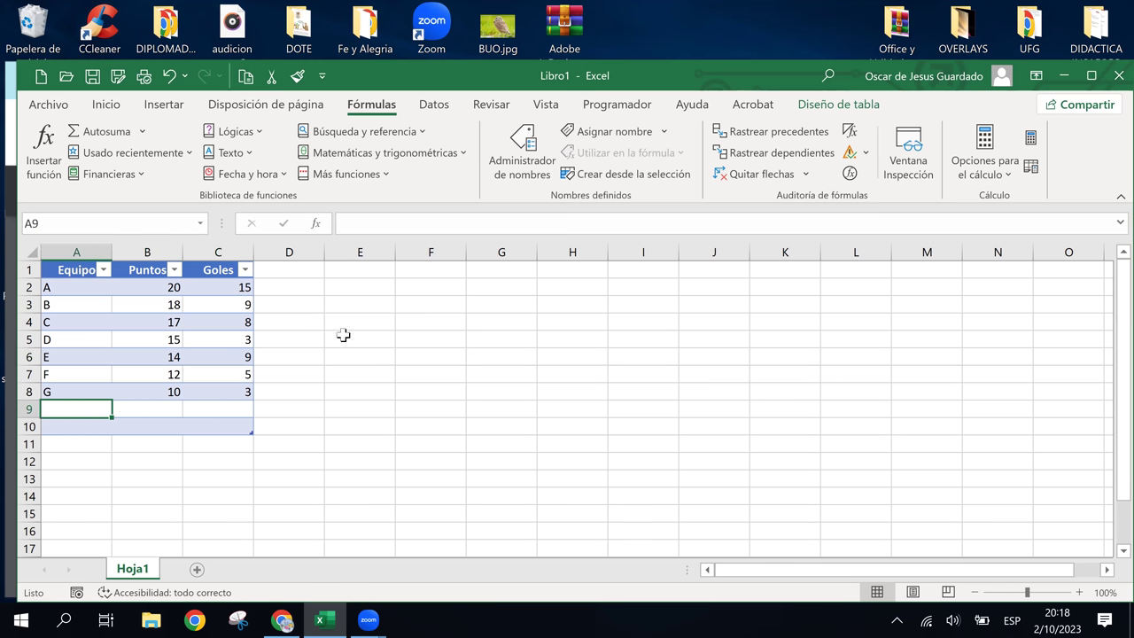
Select empty cells and ranges outside the table, such as F3:J12 and F2:J8
left_click(359, 308)
left_click(400, 300)
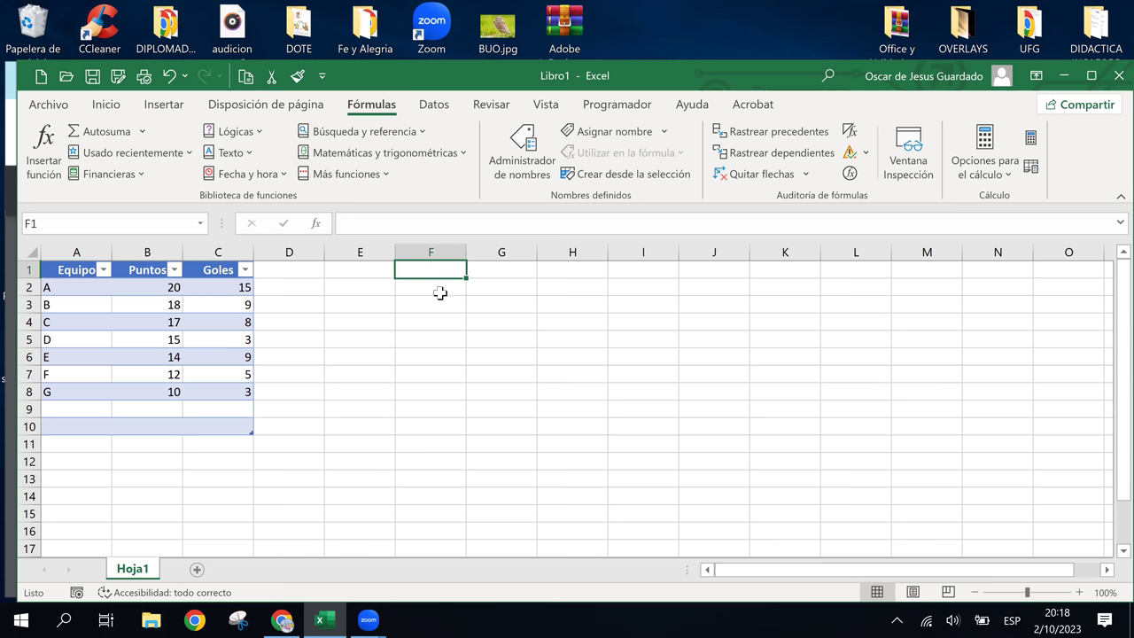
left_click_drag(440, 296, 658, 398)
left_click(482, 320)
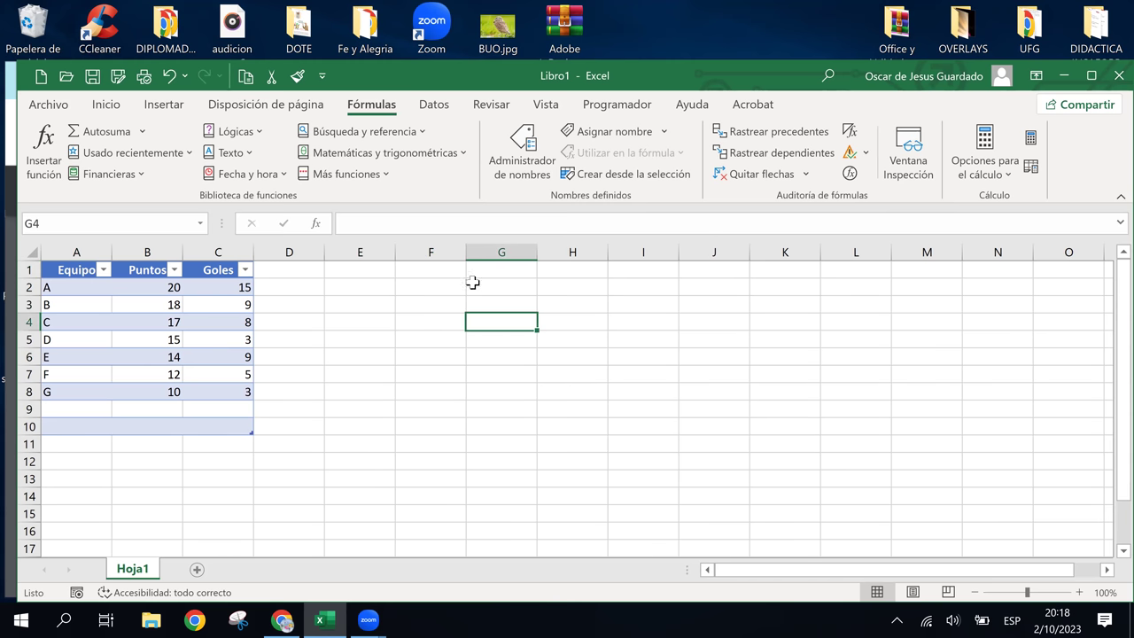
left_click_drag(435, 288, 604, 396)
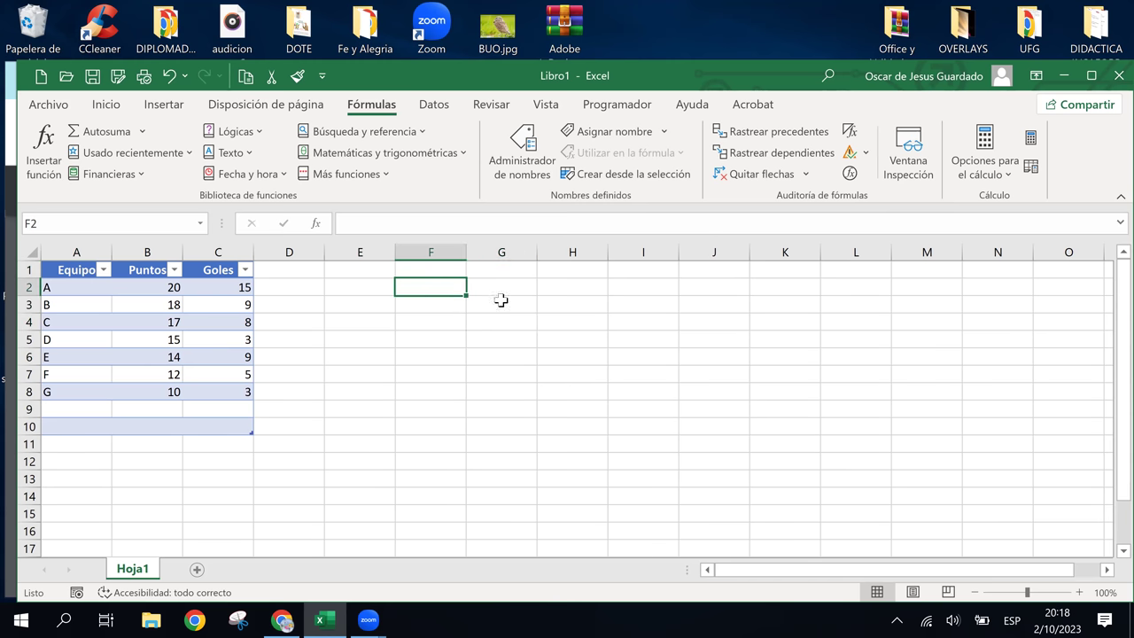
left_click(575, 354)
left_click(427, 288)
Use the arrow keys to step across row 2 of the table, A2 to C2
key("Right")
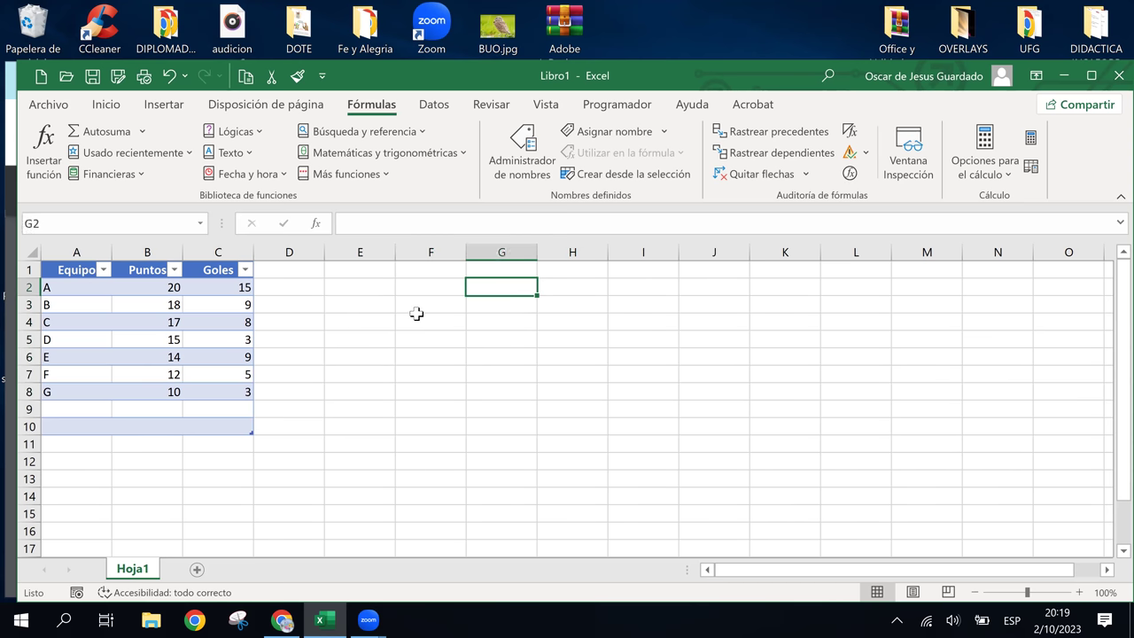
key("Right")
key("Right")
key("Right")
key("Right")
key("Right")
key("Right")
key("Right")
key("Right")
key("Right")
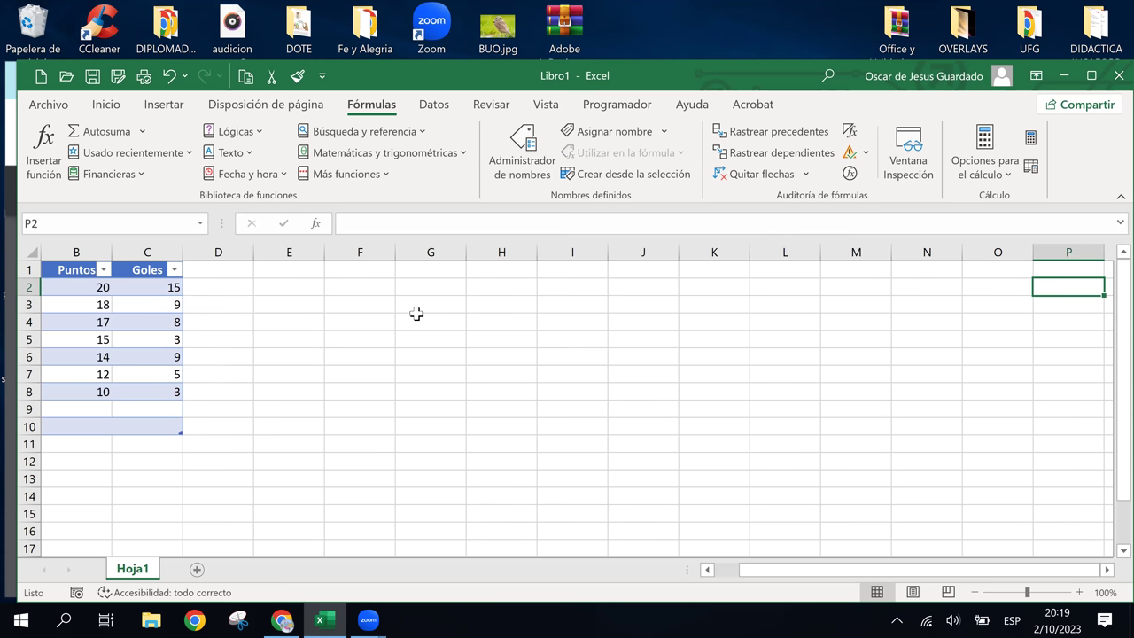
key("Left")
key("Left")
key("Left")
key("Left")
key("Left")
key("Left")
key("Left")
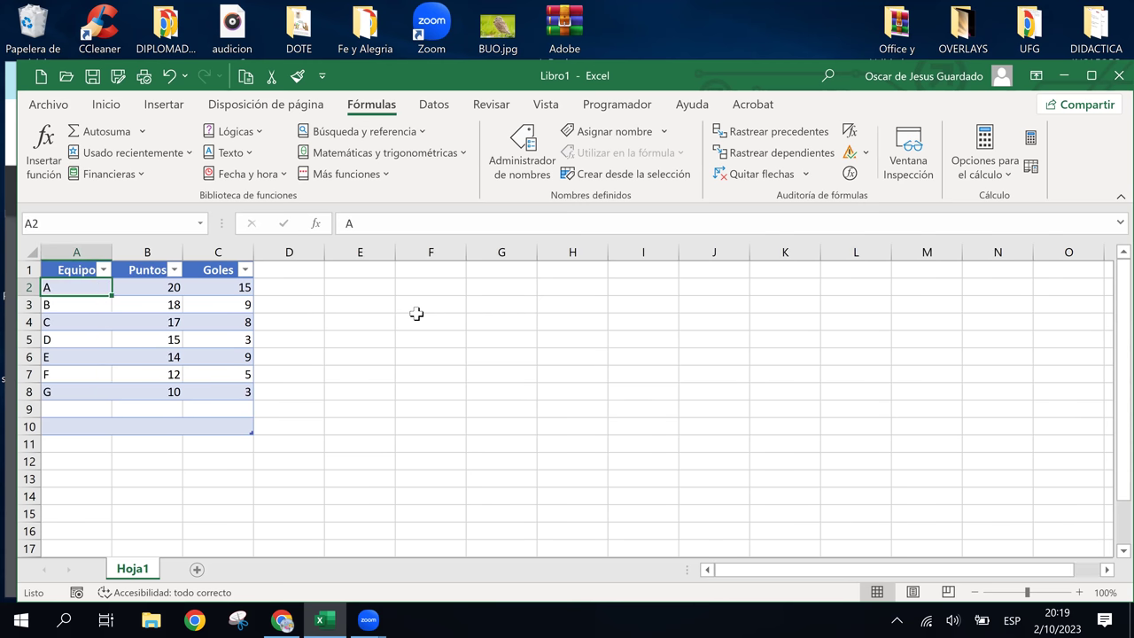
key("Right")
key("Right")
key("Up")
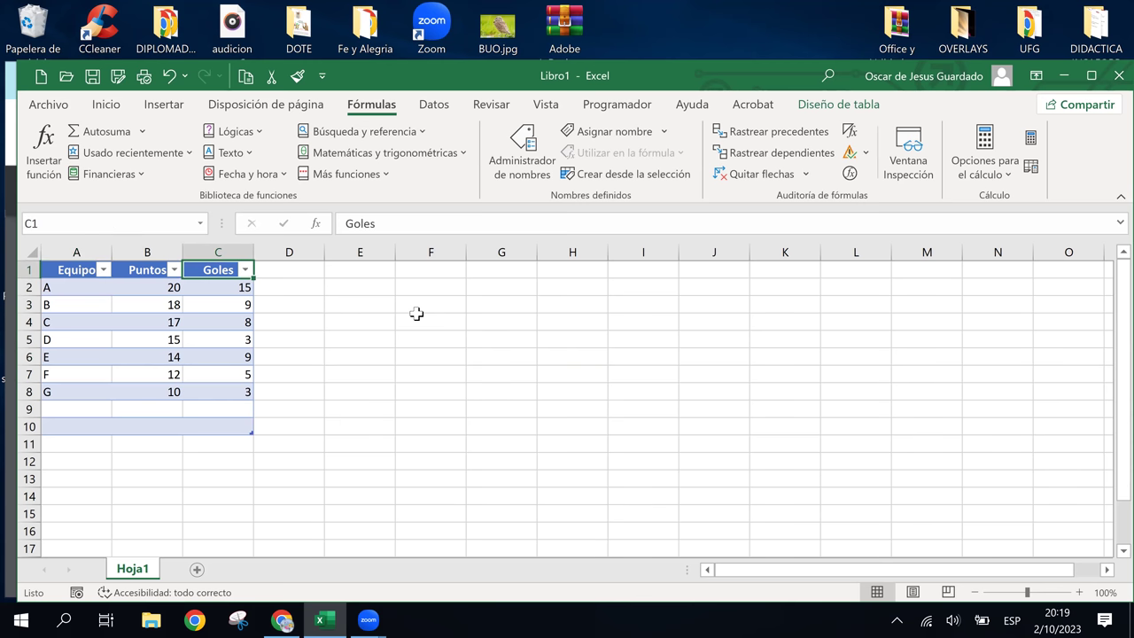
key("Right")
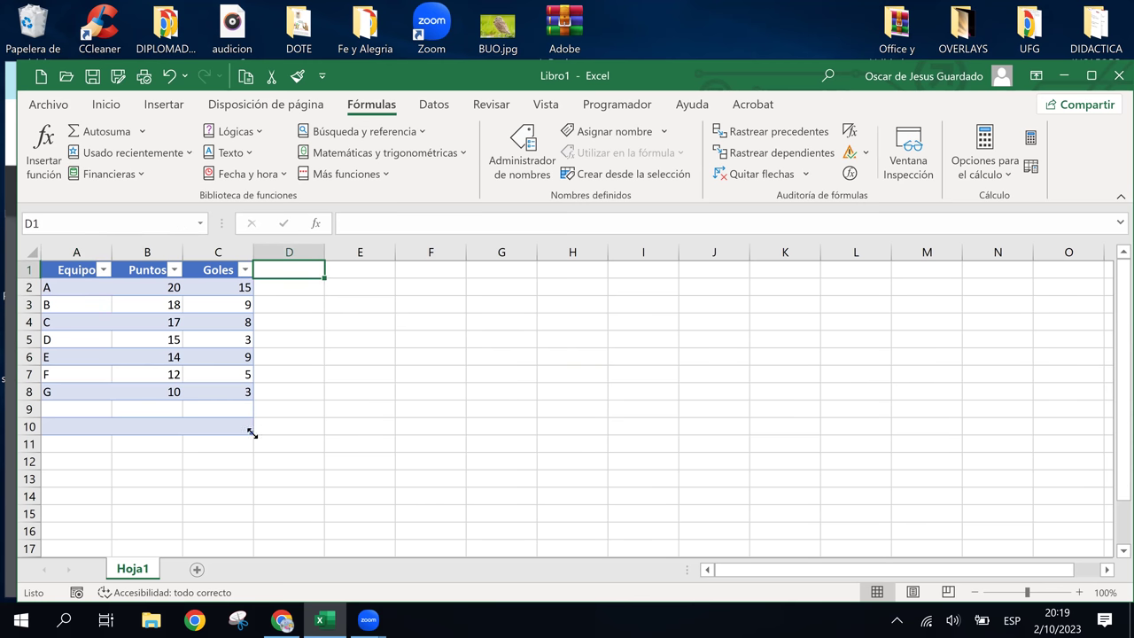
Drag the table's resize handle to extend it to A1:D10
left_click(259, 433)
left_click(273, 471)
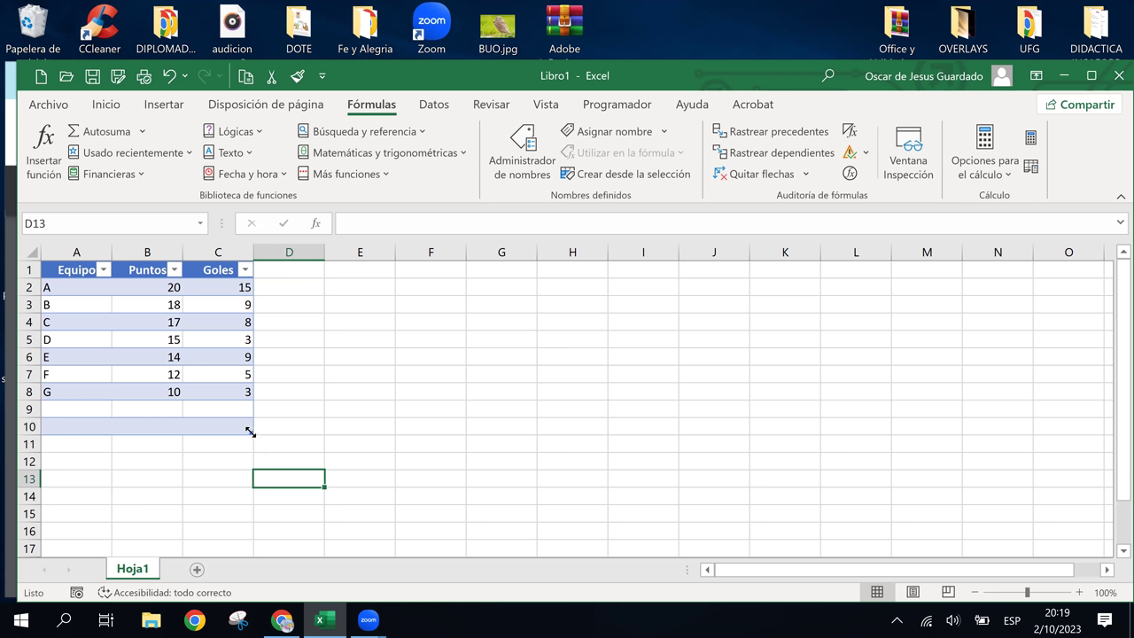
mouse_move(251, 431)
left_mouse_down()
mouse_move(302, 446)
mouse_move(296, 487)
mouse_move(325, 460)
left_mouse_up()
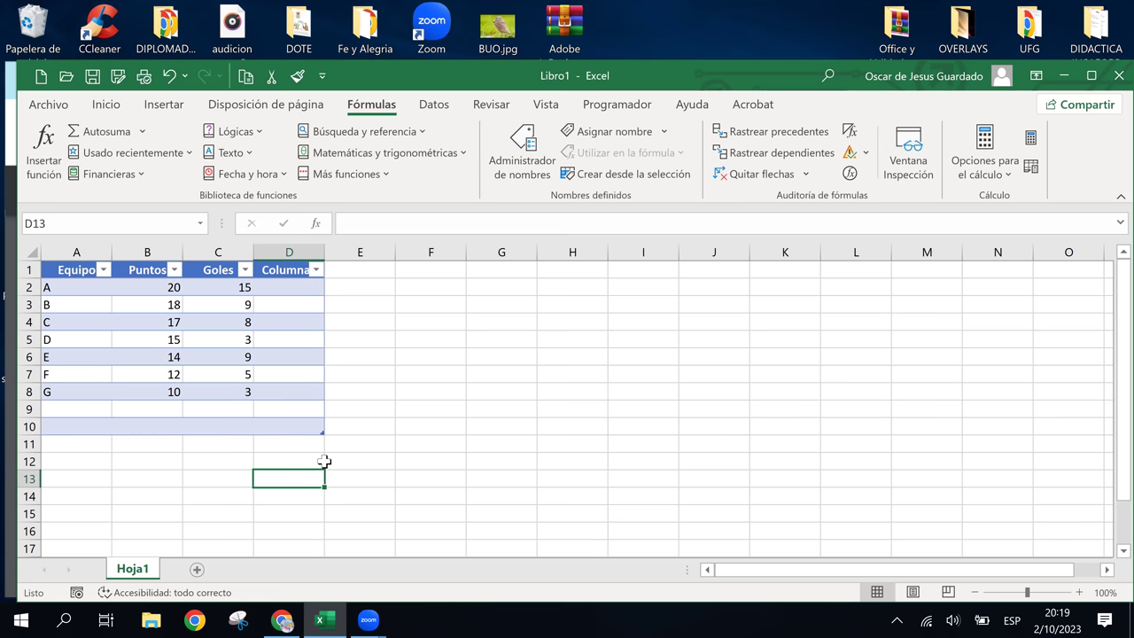
Shrink the table back to columns A–C and rows 1–8
left_click(252, 409)
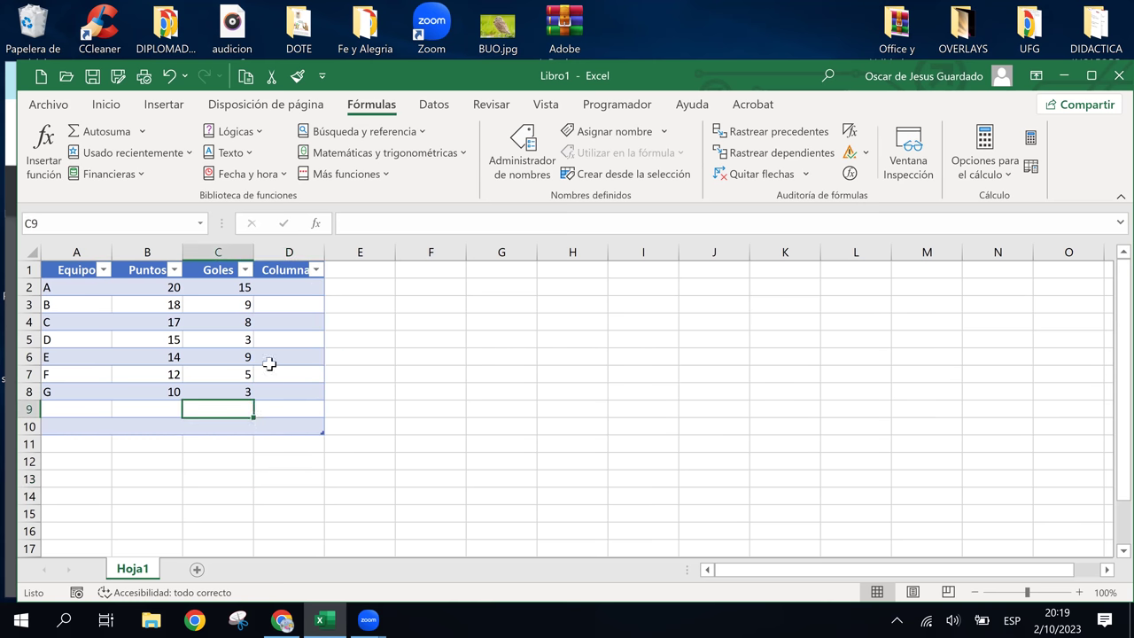
left_click(285, 323)
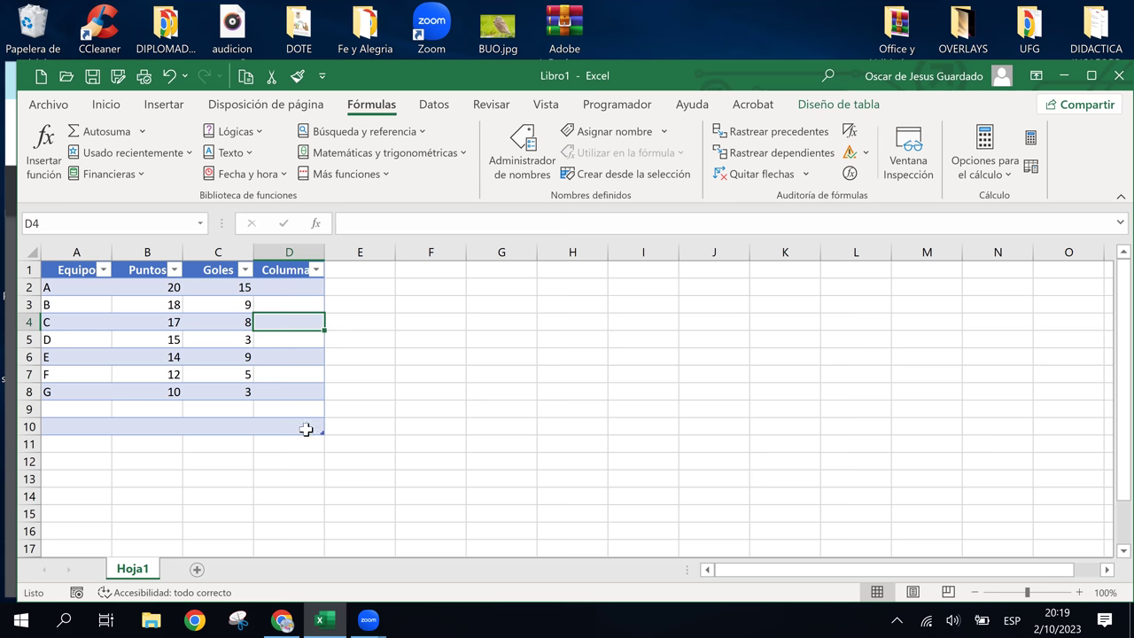
left_click_drag(322, 434, 279, 425)
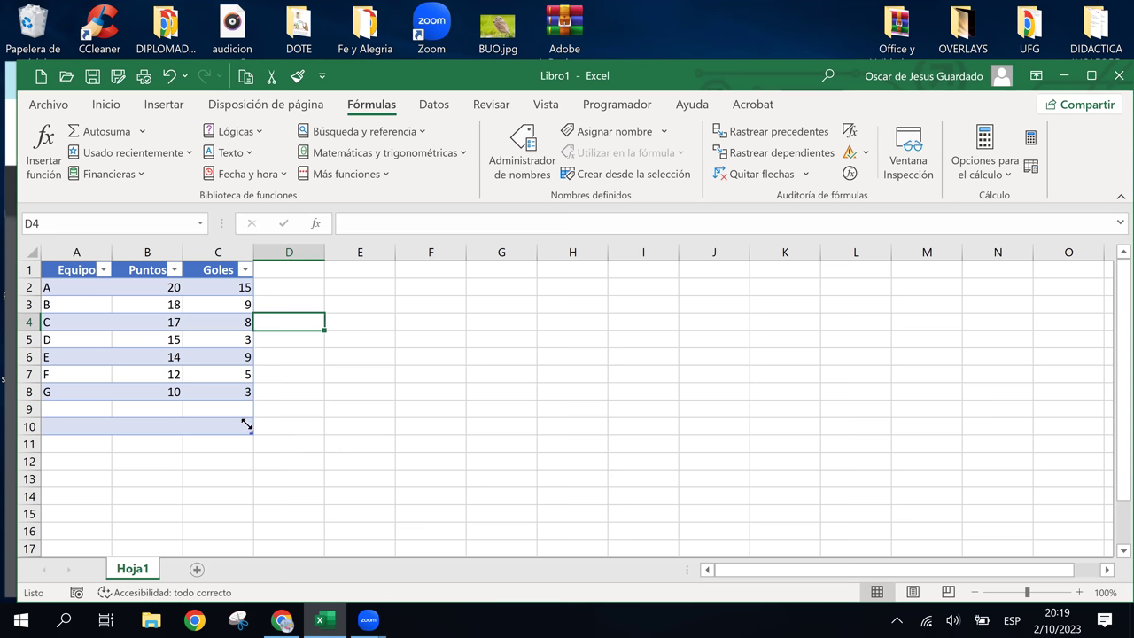
left_click_drag(246, 433, 253, 408)
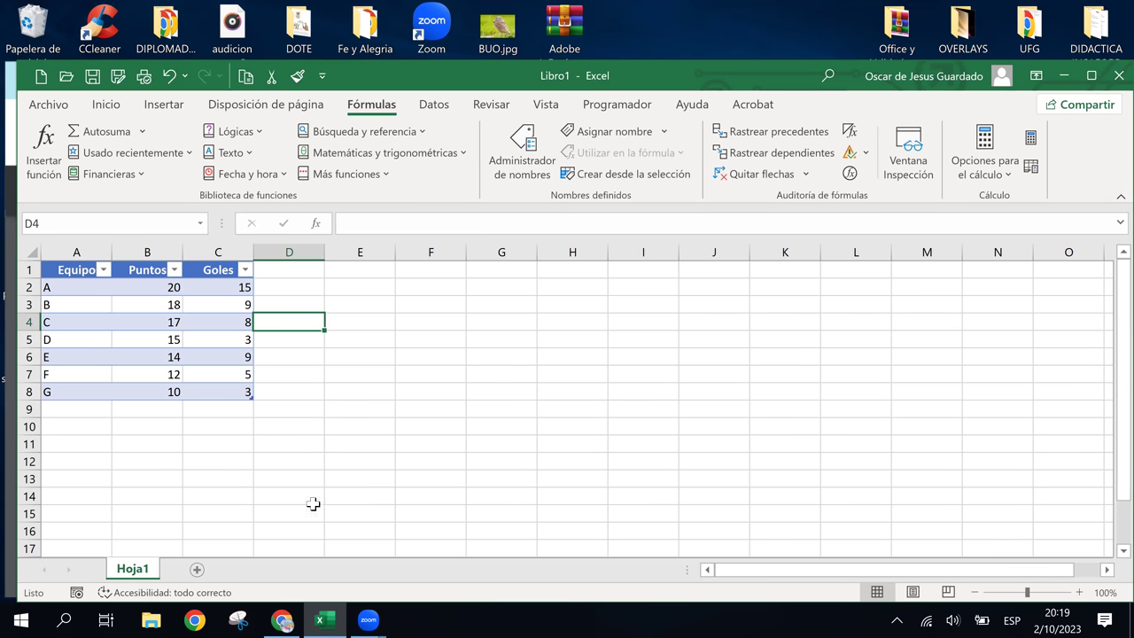
left_click(225, 358)
left_click(266, 432)
left_click(243, 375)
left_click(237, 394)
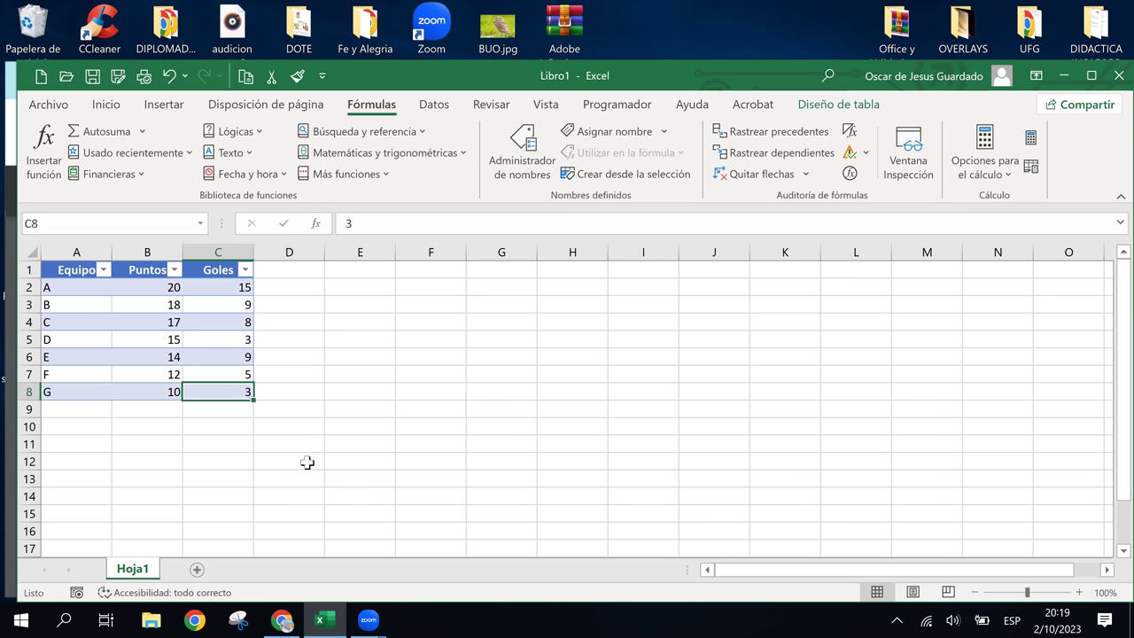
left_click(225, 324)
left_click(174, 288)
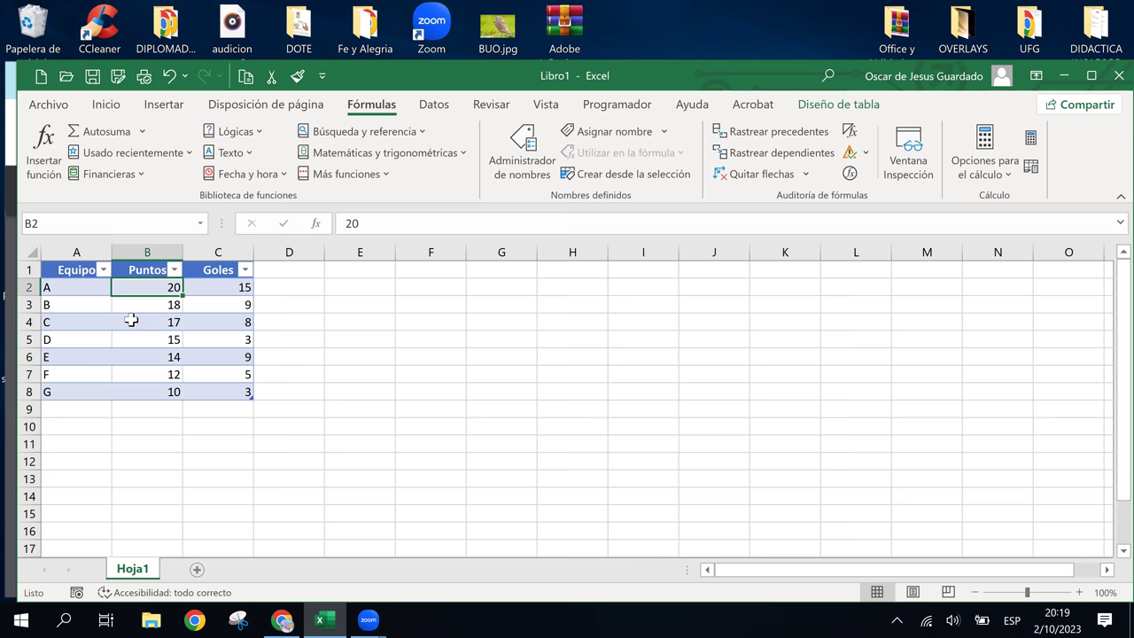
left_click_drag(75, 322, 221, 322)
left_click(168, 304)
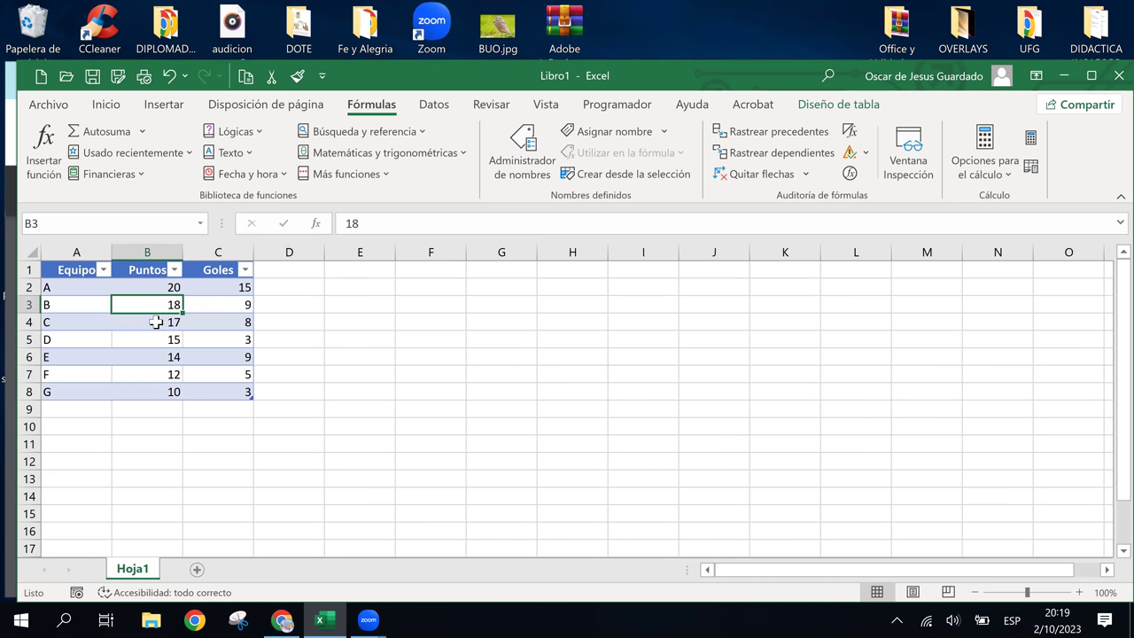
left_click(151, 290)
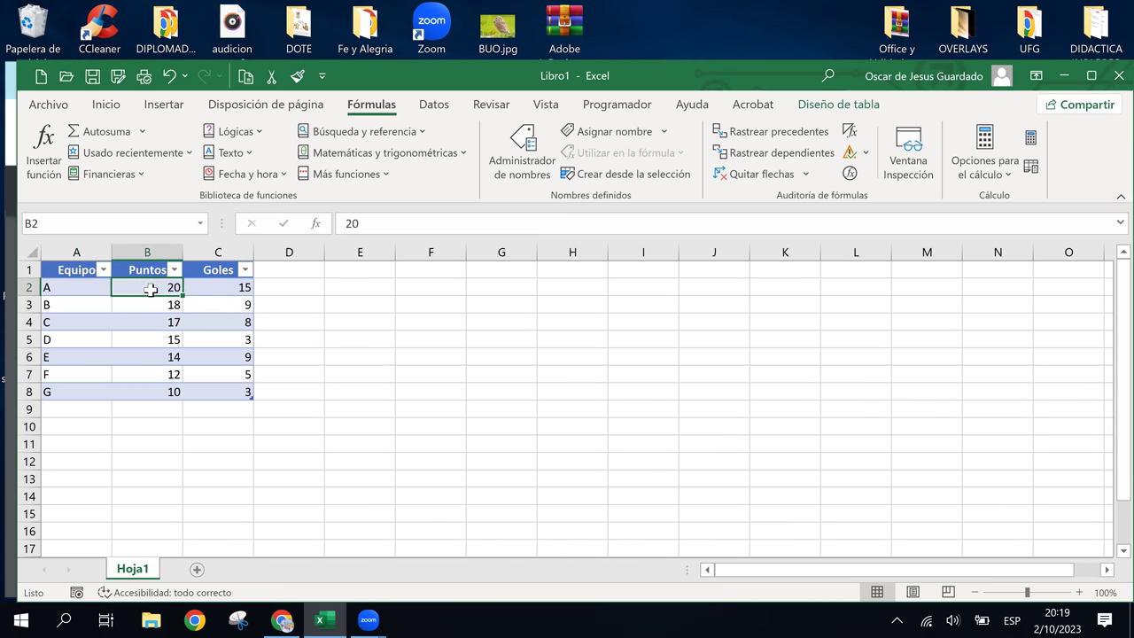
left_click(151, 343)
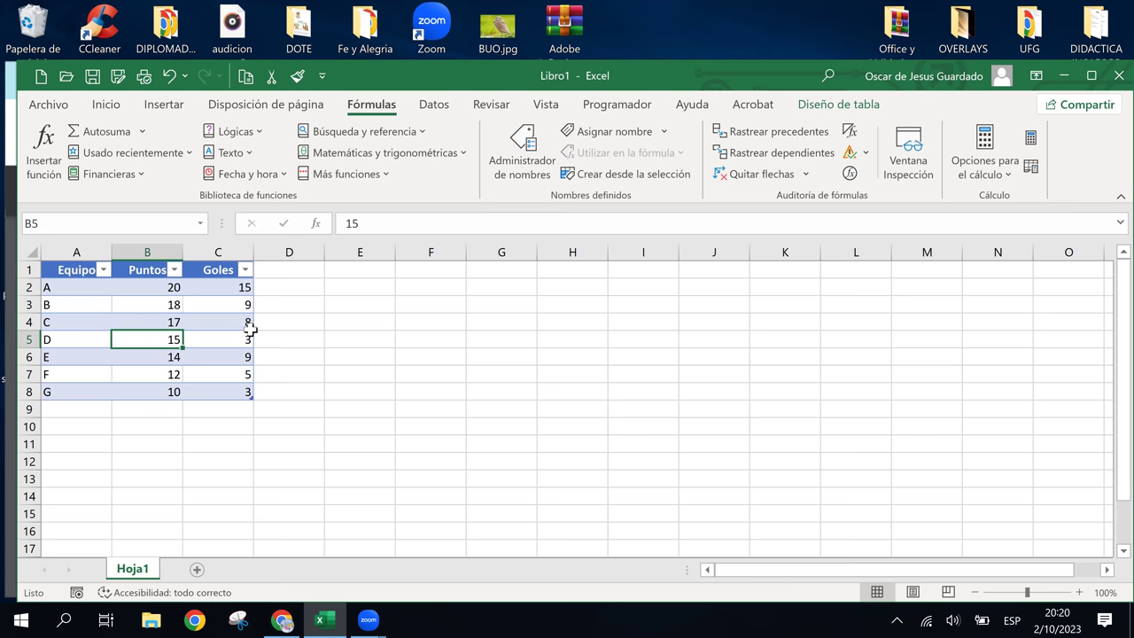
left_click(103, 271)
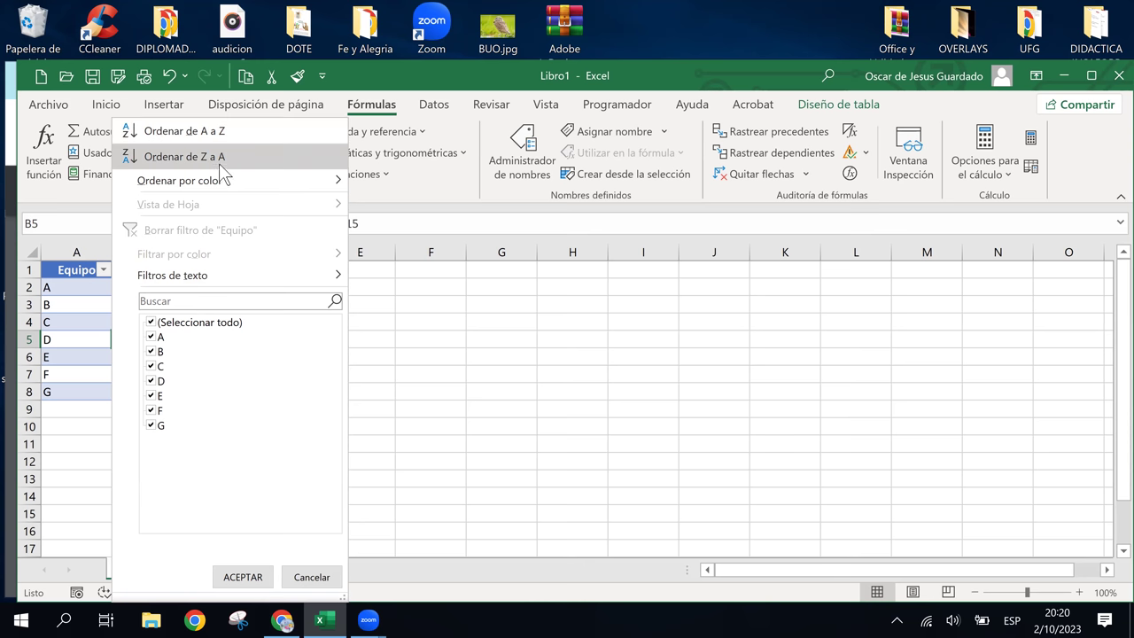
mouse_move(235, 194)
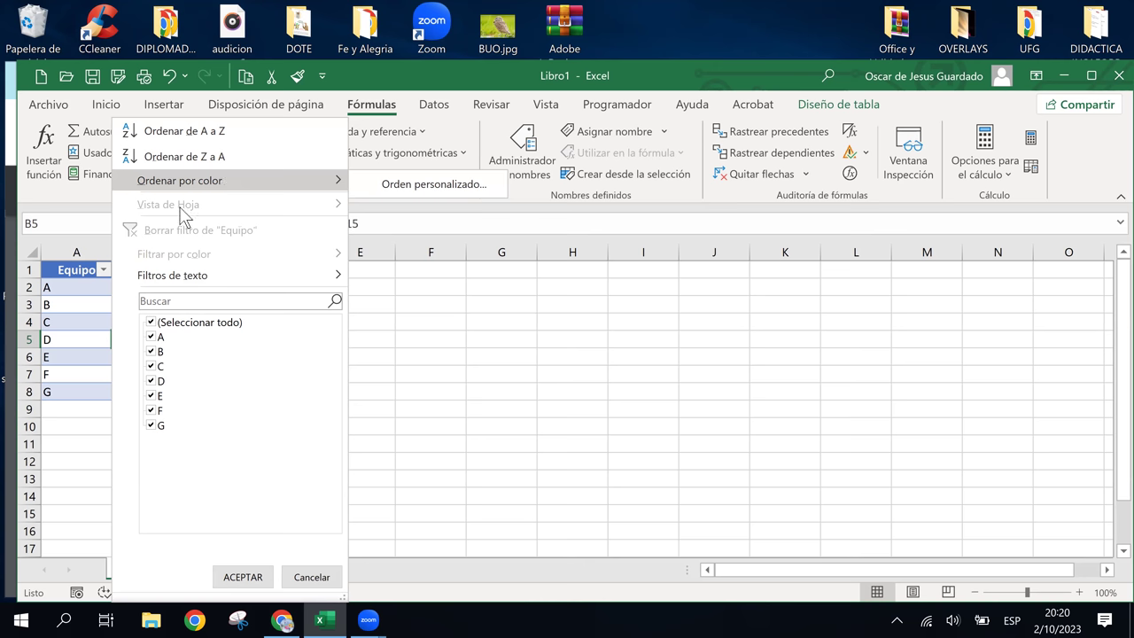
left_click(92, 282)
left_click(93, 289)
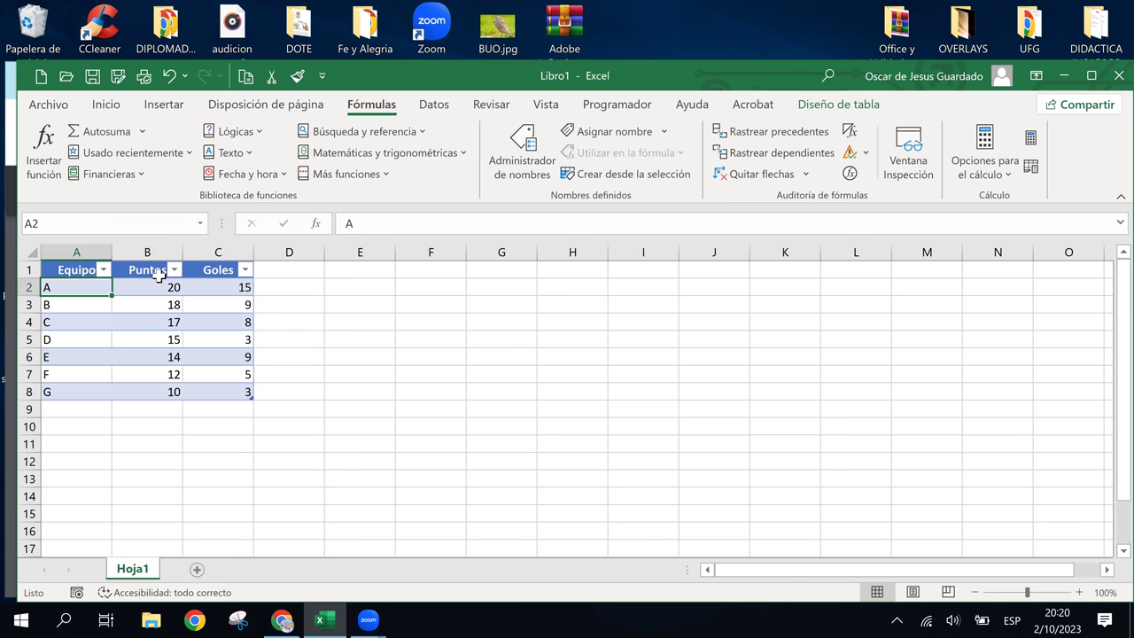
left_click(154, 270)
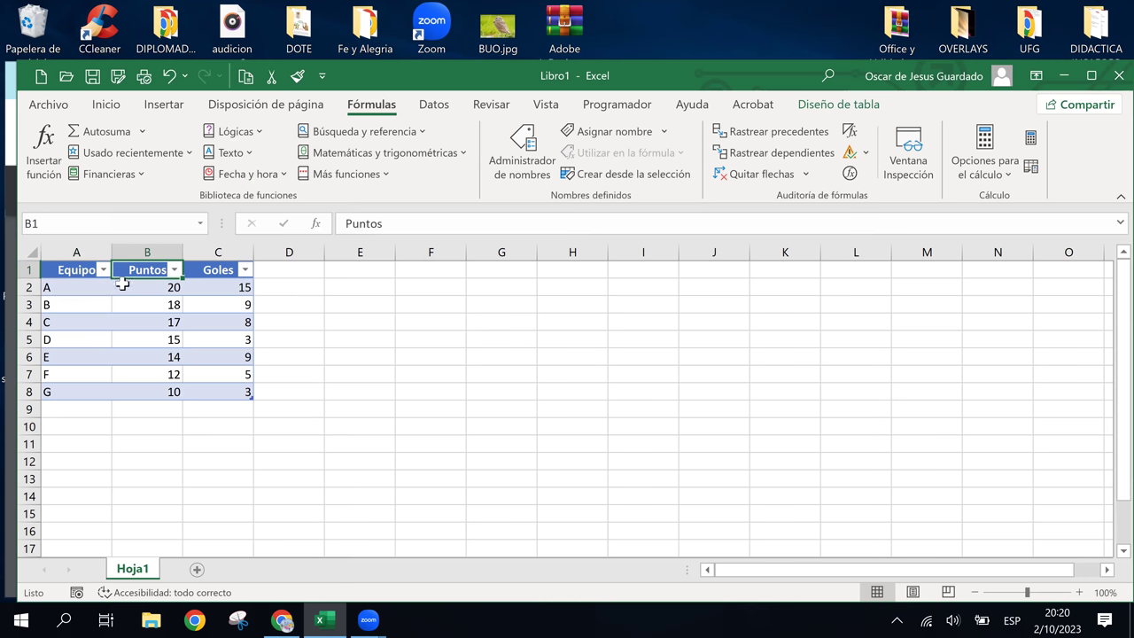
left_click(197, 322)
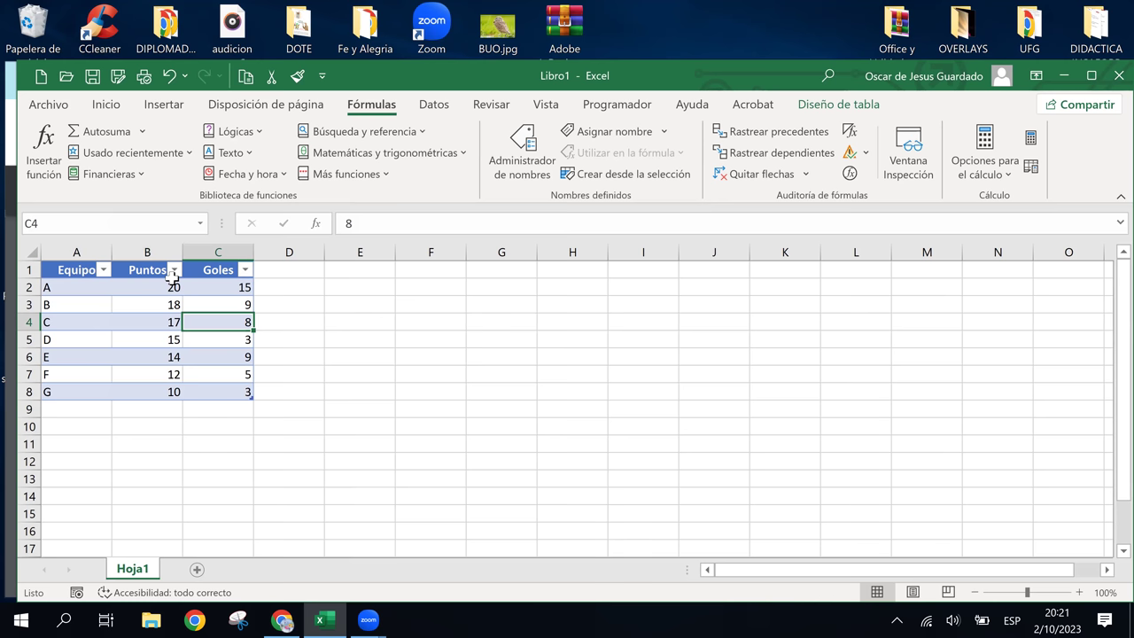
left_click(170, 272)
left_click(173, 270)
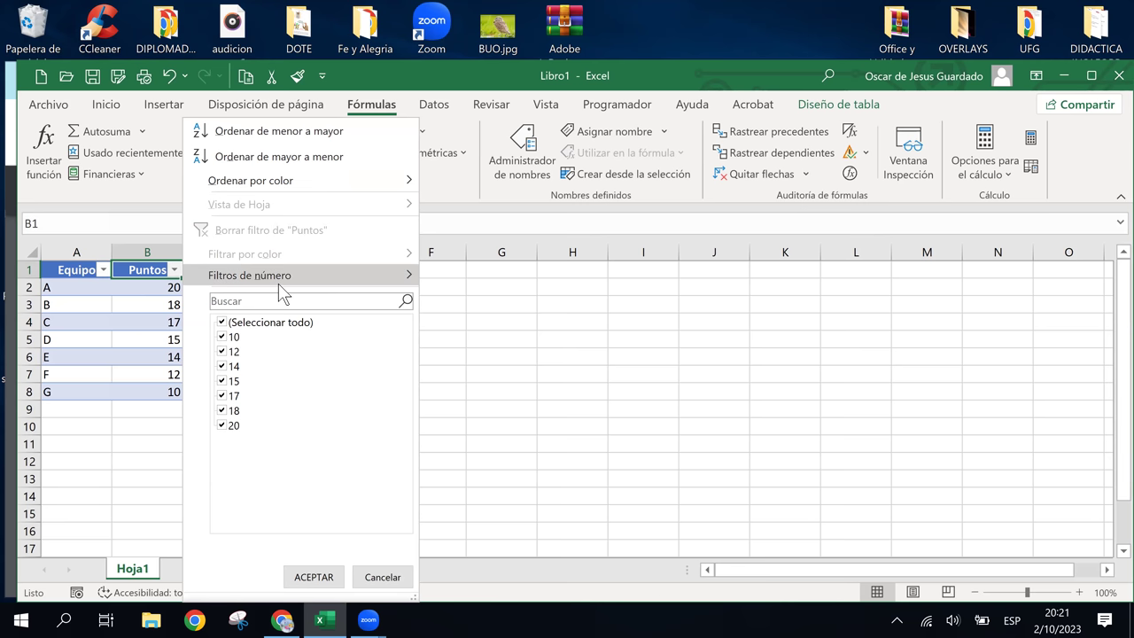
mouse_move(278, 281)
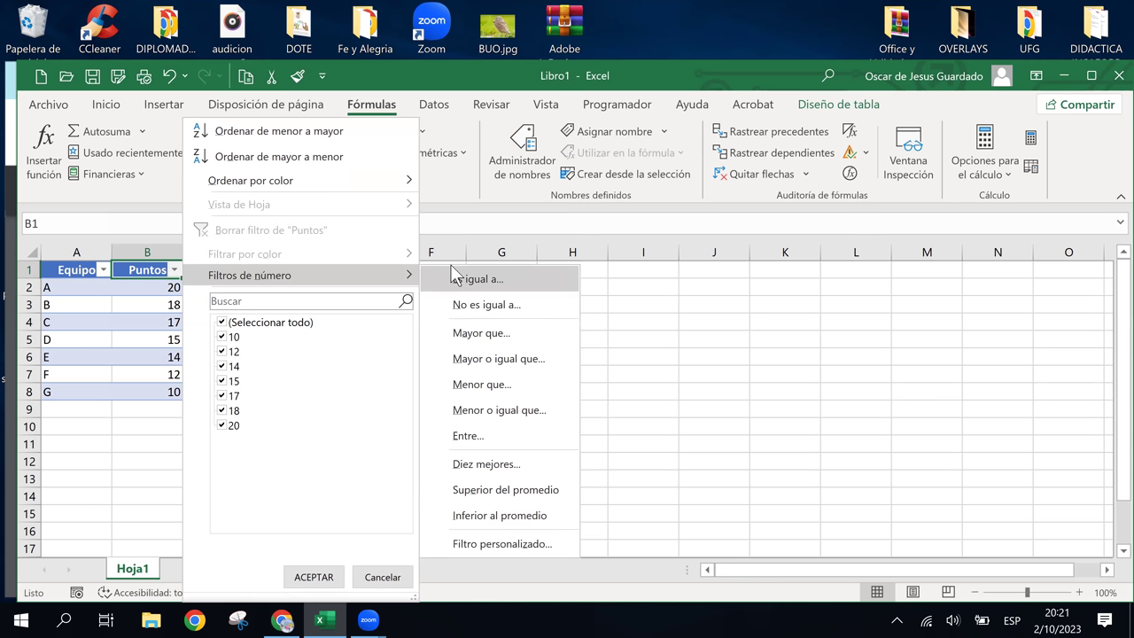
left_click(121, 294)
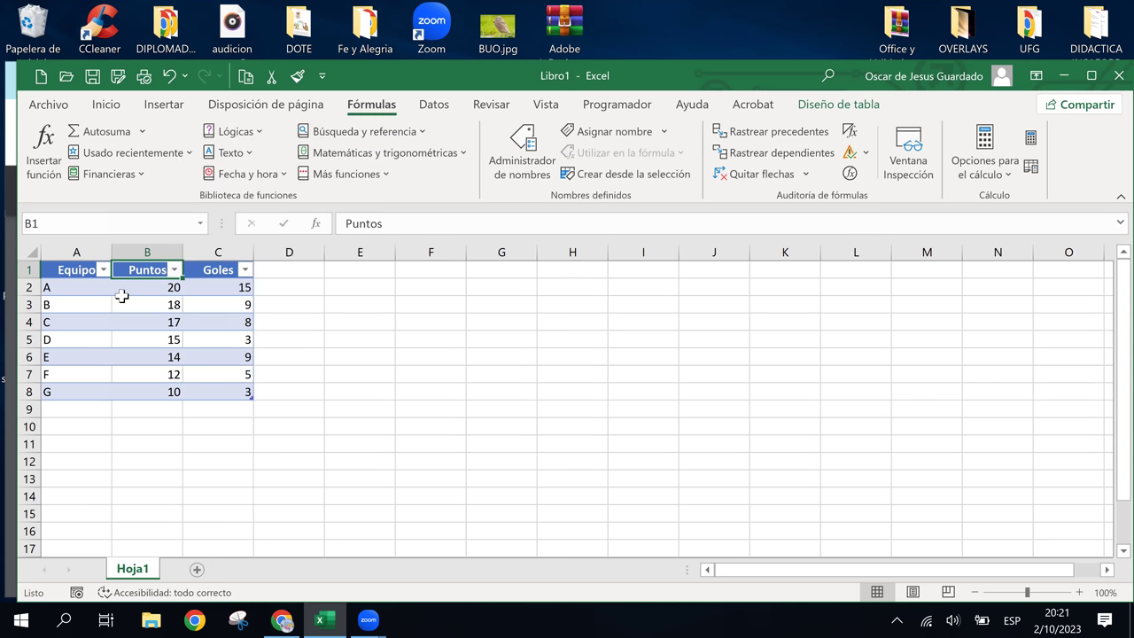
left_click(228, 292)
left_click(221, 339)
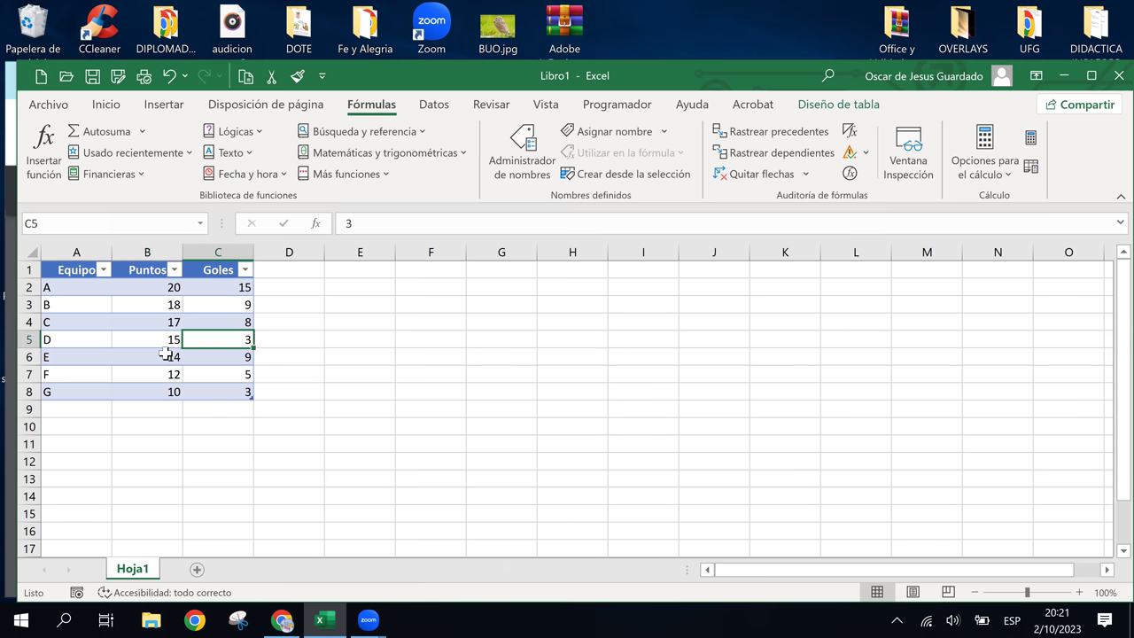
left_click(165, 354)
left_click(146, 340)
left_click(239, 324)
left_click(184, 374)
left_click(152, 375)
left_click(233, 392)
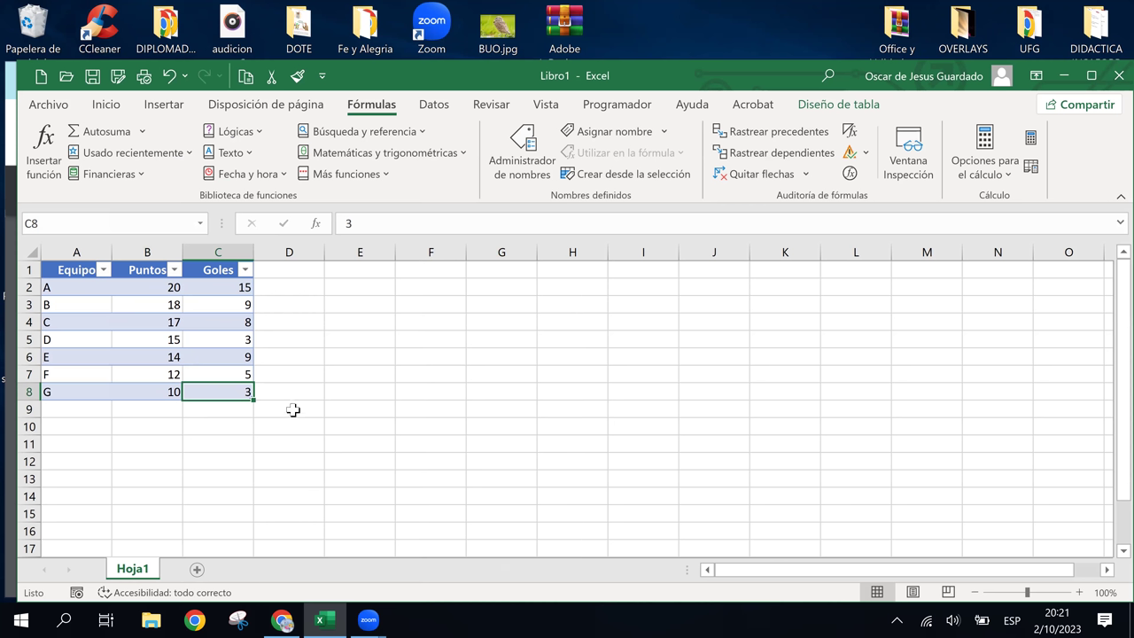
left_click(213, 335)
left_click(147, 335)
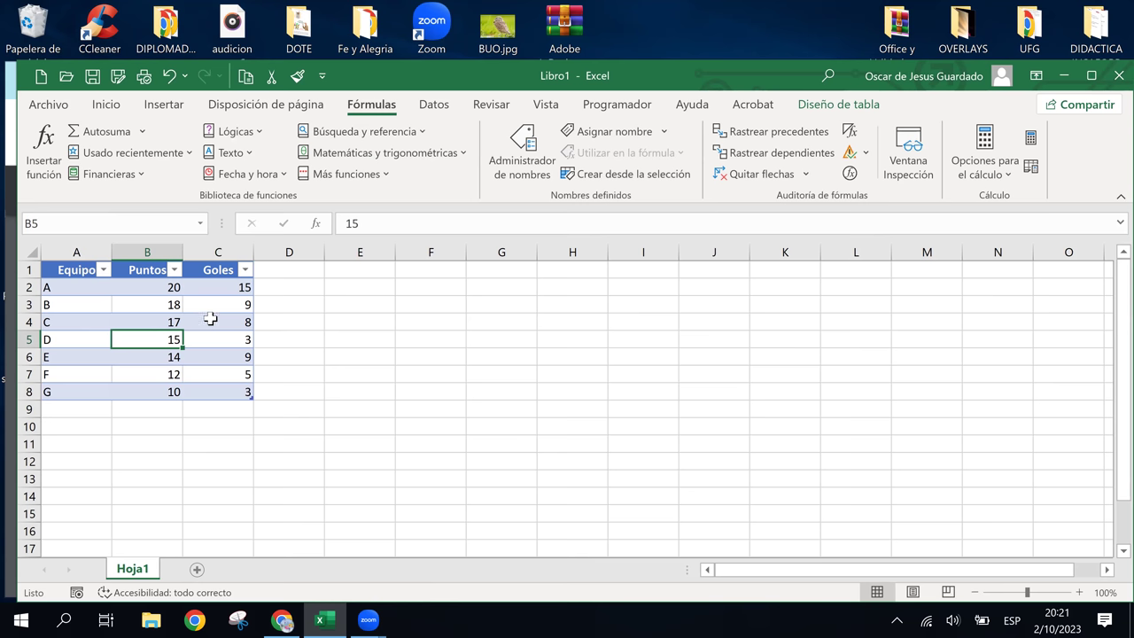
left_click(493, 340)
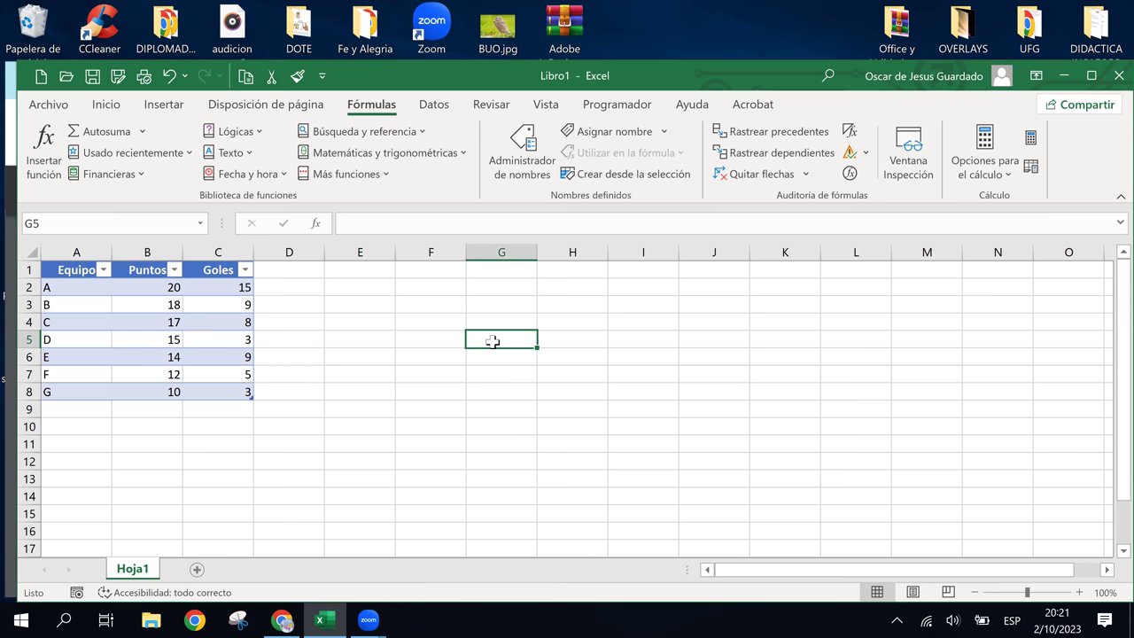
left_click(170, 324)
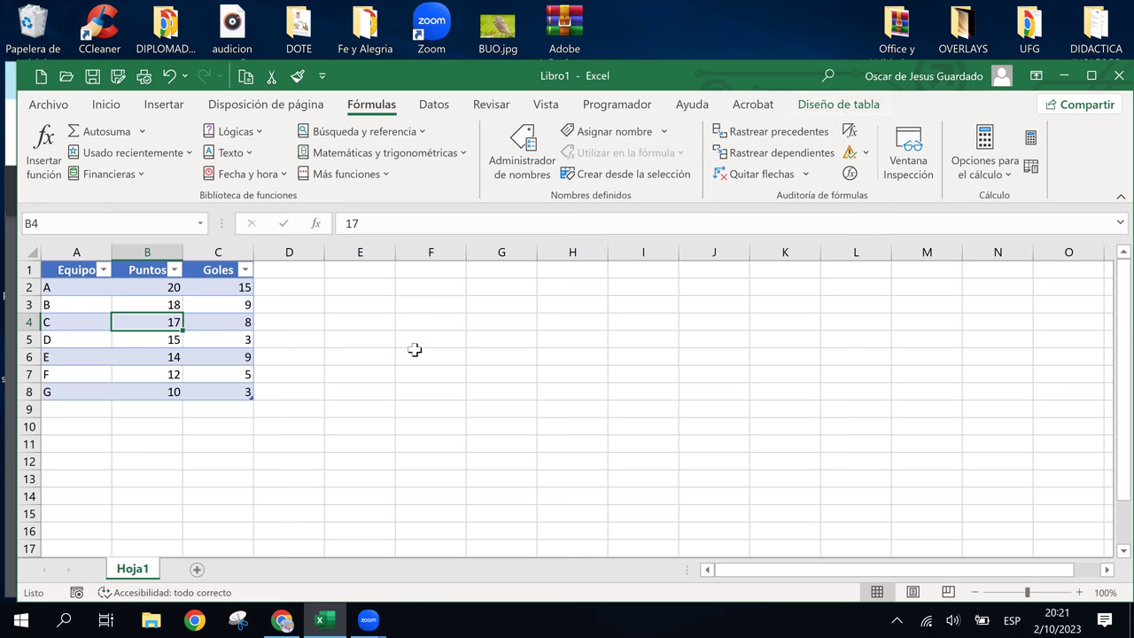
left_click(410, 308)
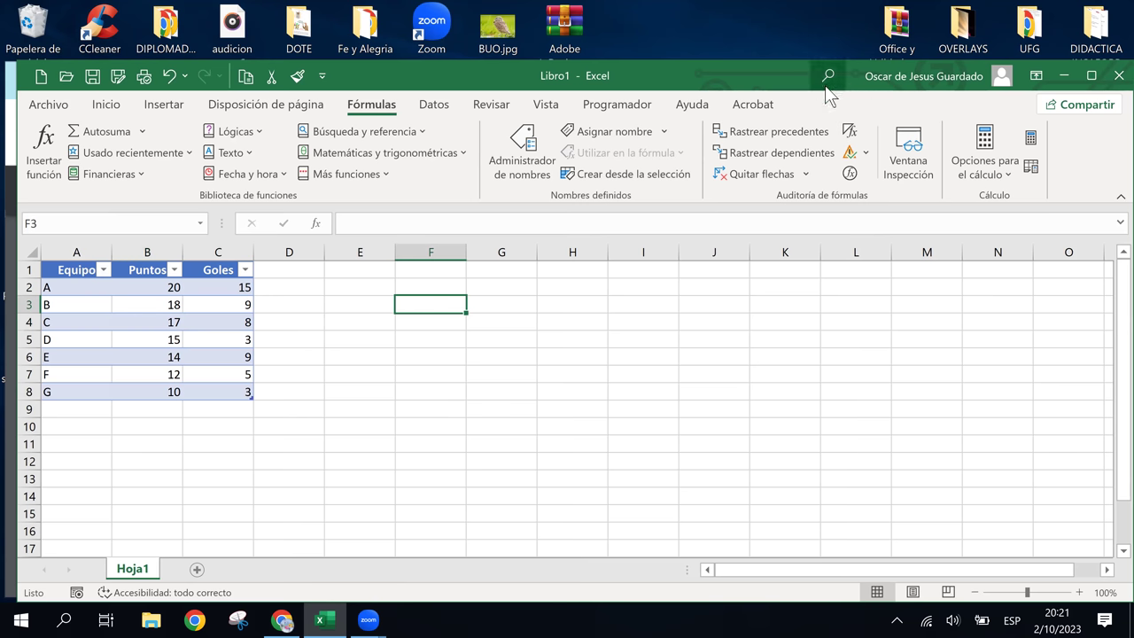
left_click(152, 321)
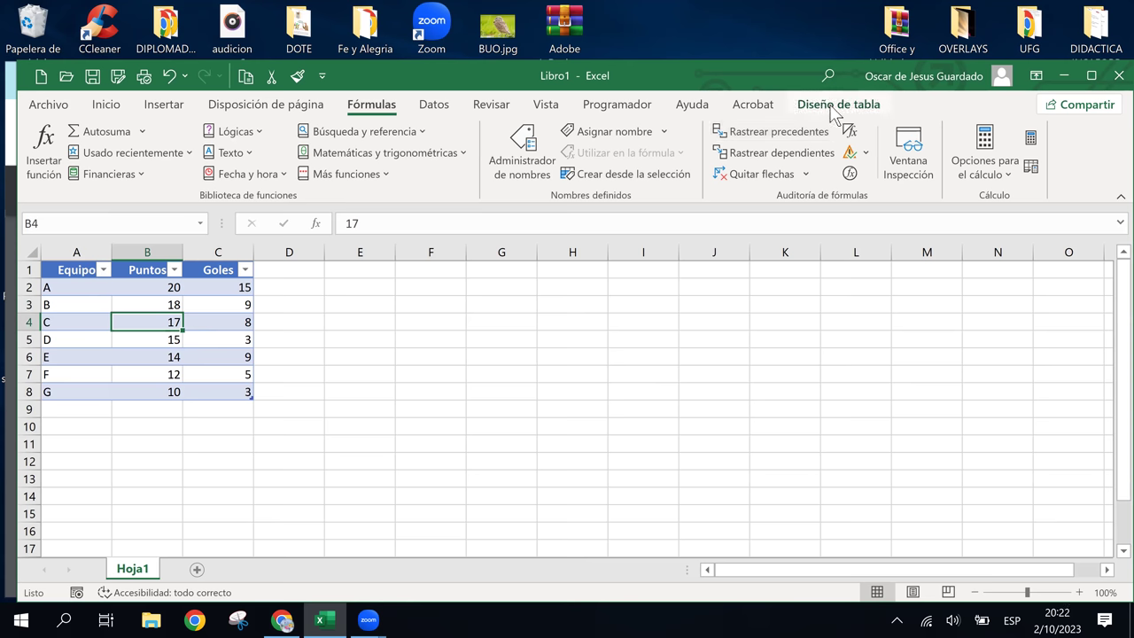
In Diseño de tabla, check the Tabla2 name and cancel Cambiar tamaño de la tabla, keeping A1:C8
left_click(833, 106)
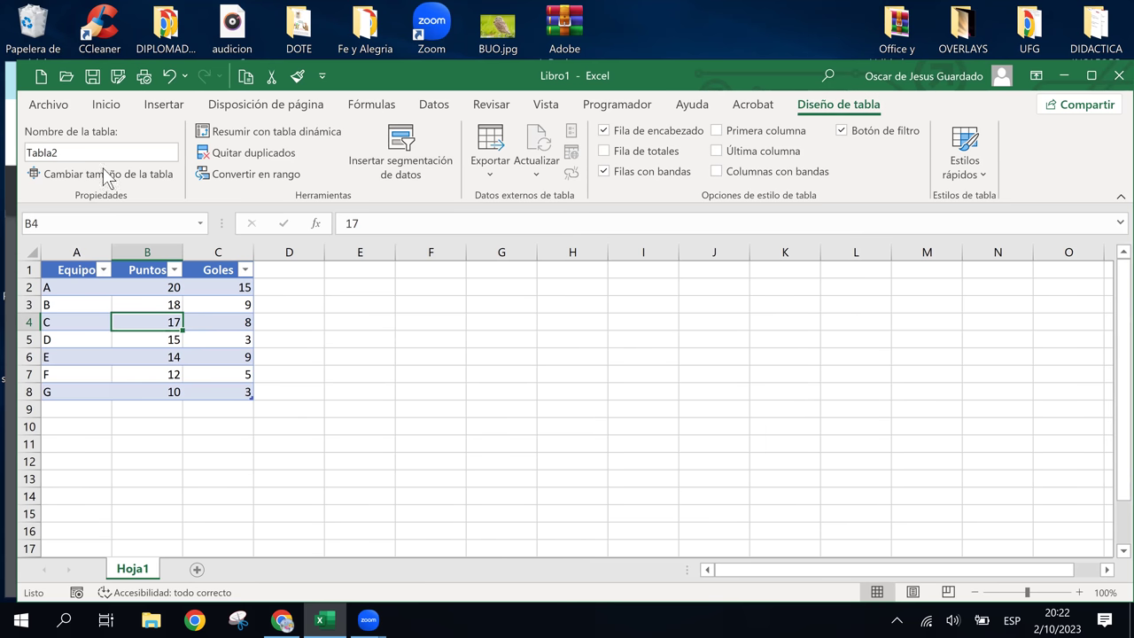
left_click(72, 152)
left_click(92, 153)
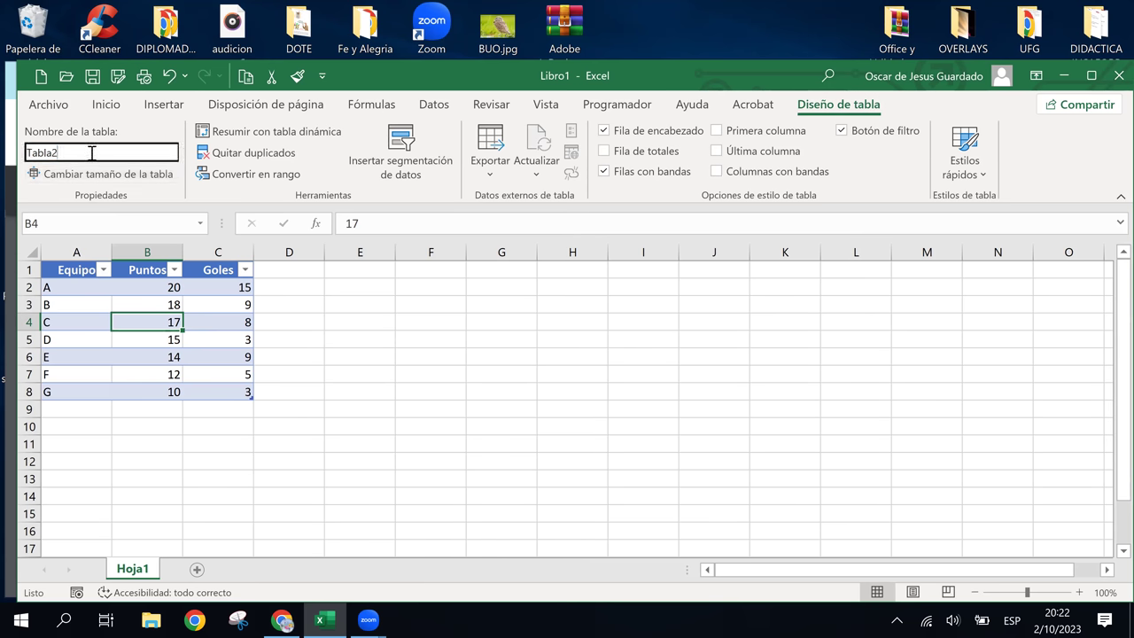
left_click(144, 178)
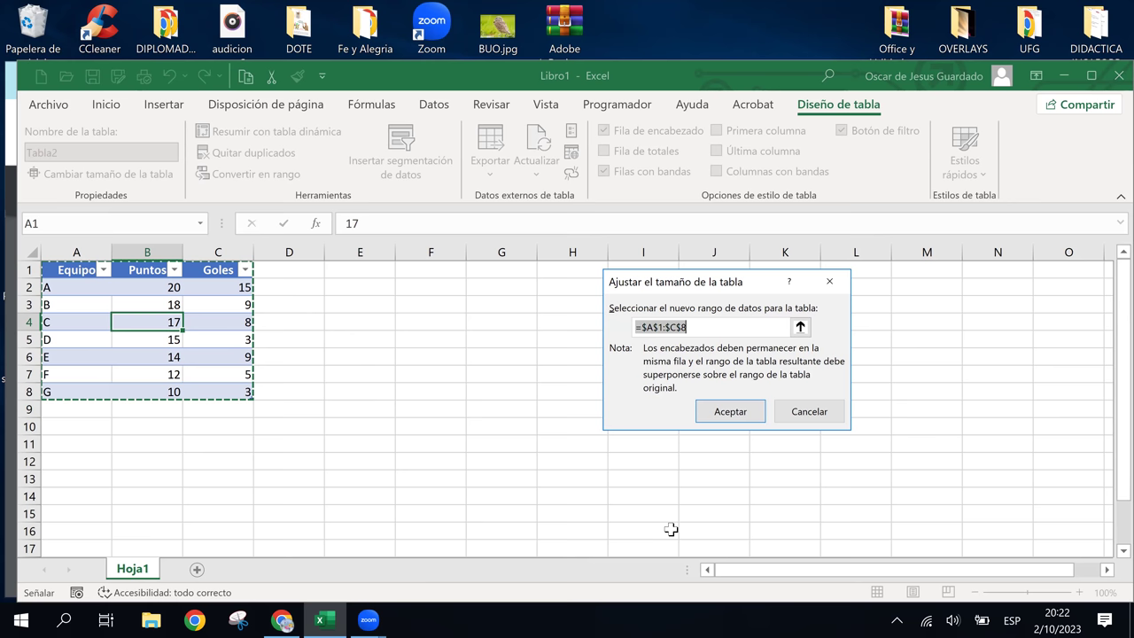
left_click(822, 418)
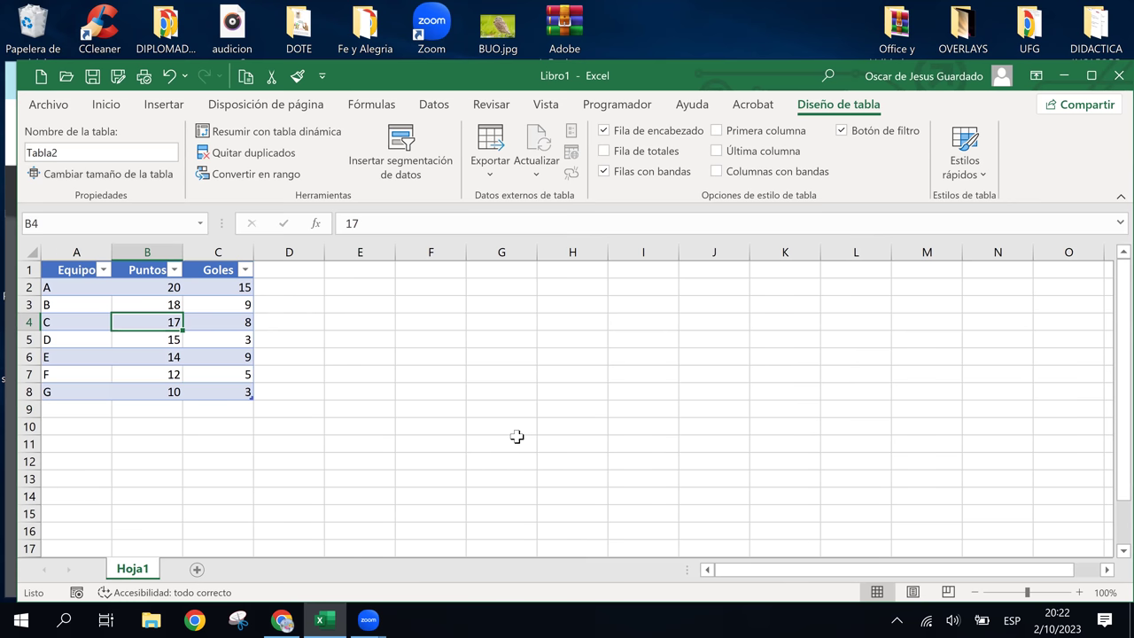
left_click(283, 622)
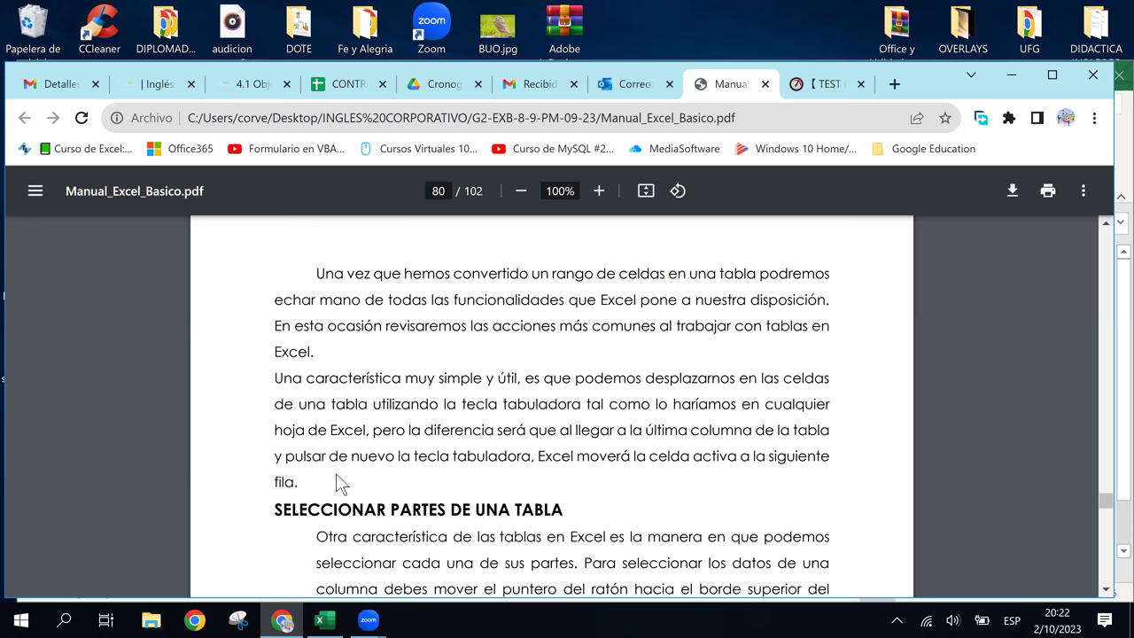
scroll(336, 475, "down", 3)
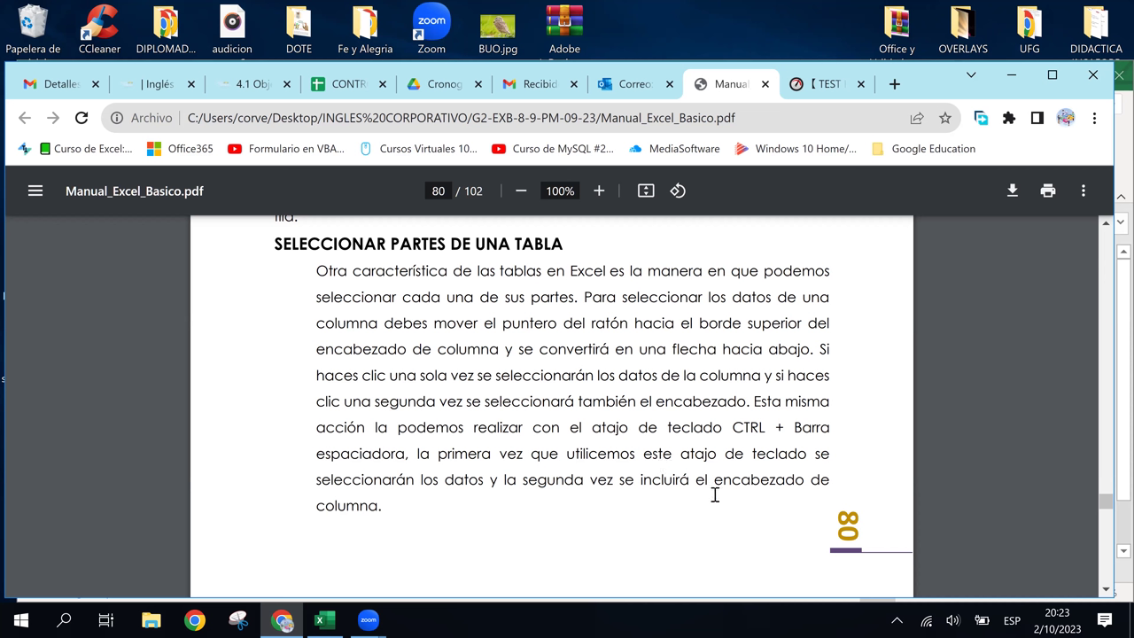
left_click(326, 621)
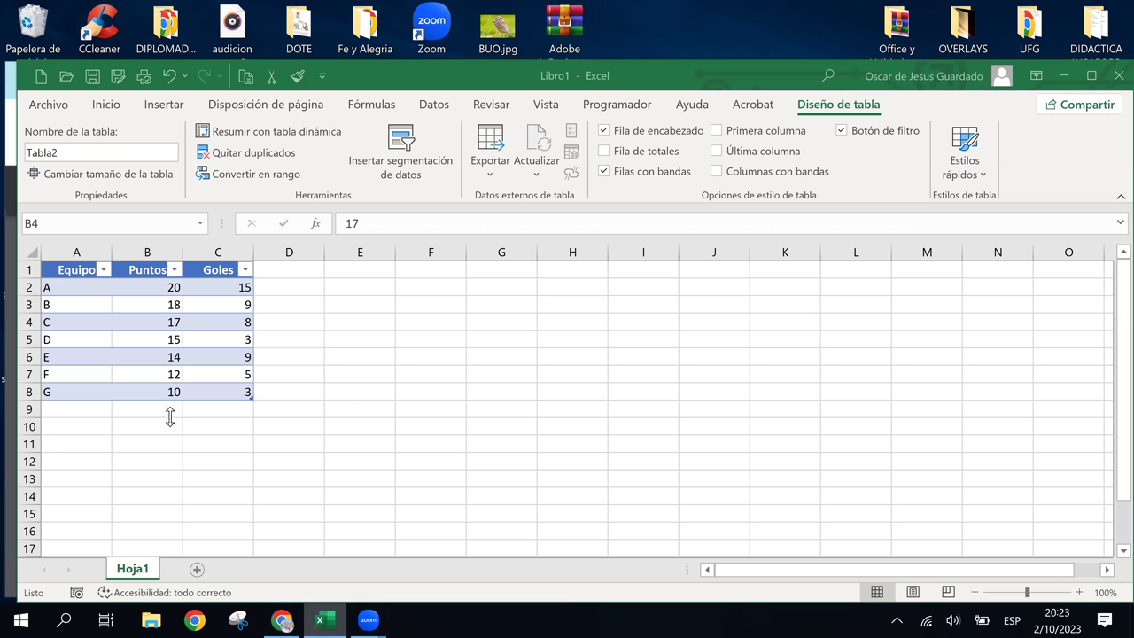
left_click(148, 270)
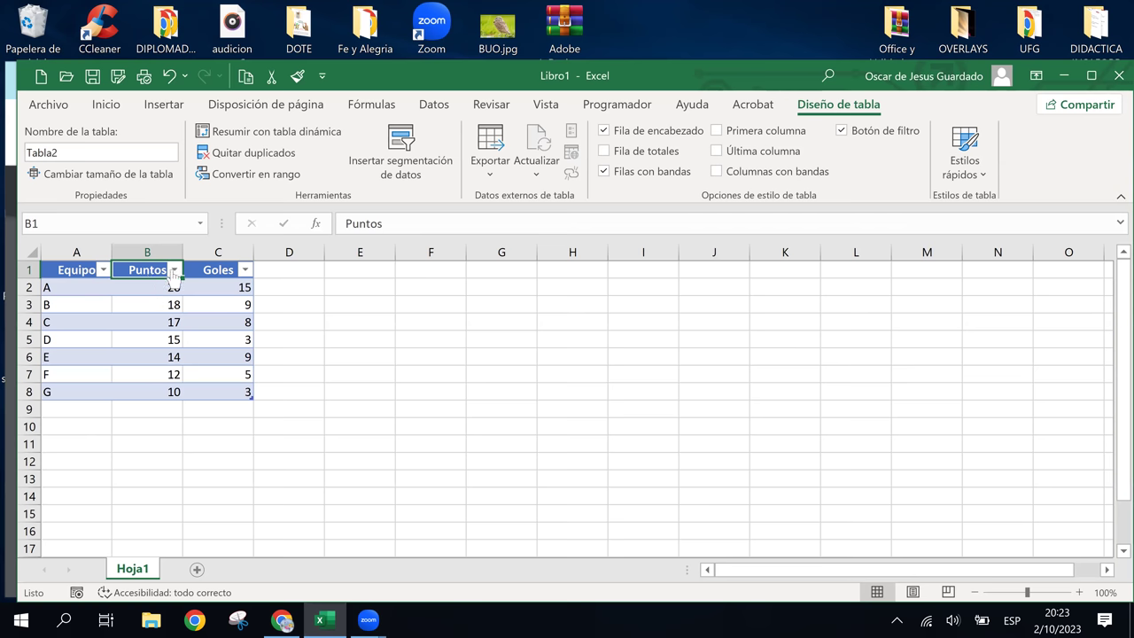
left_click(174, 270)
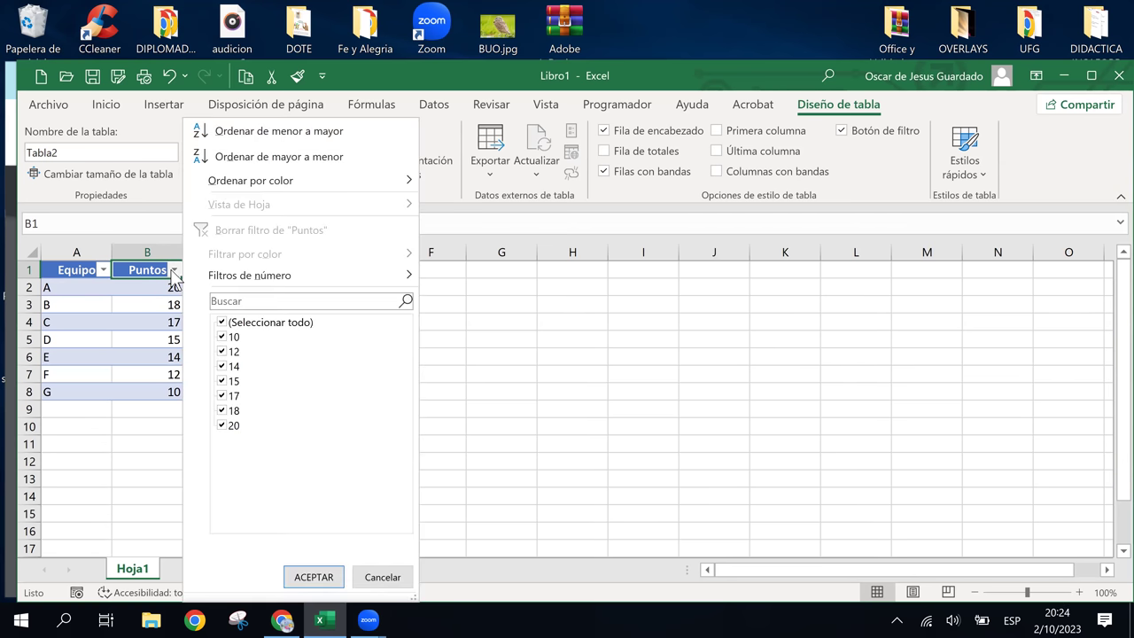
left_click(174, 271)
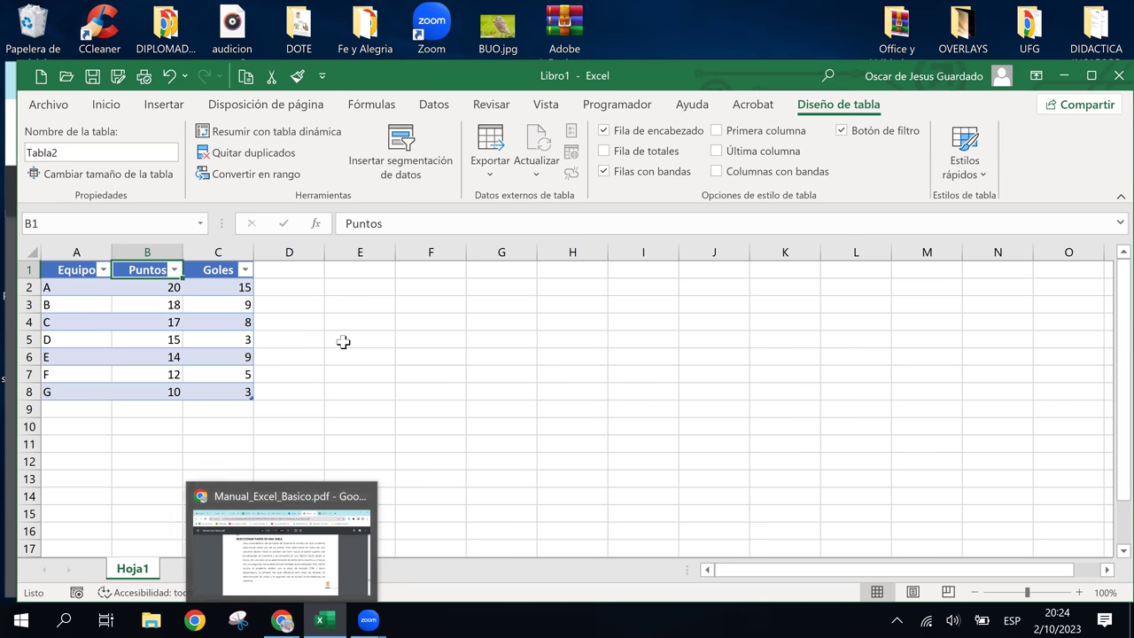
left_click(282, 623)
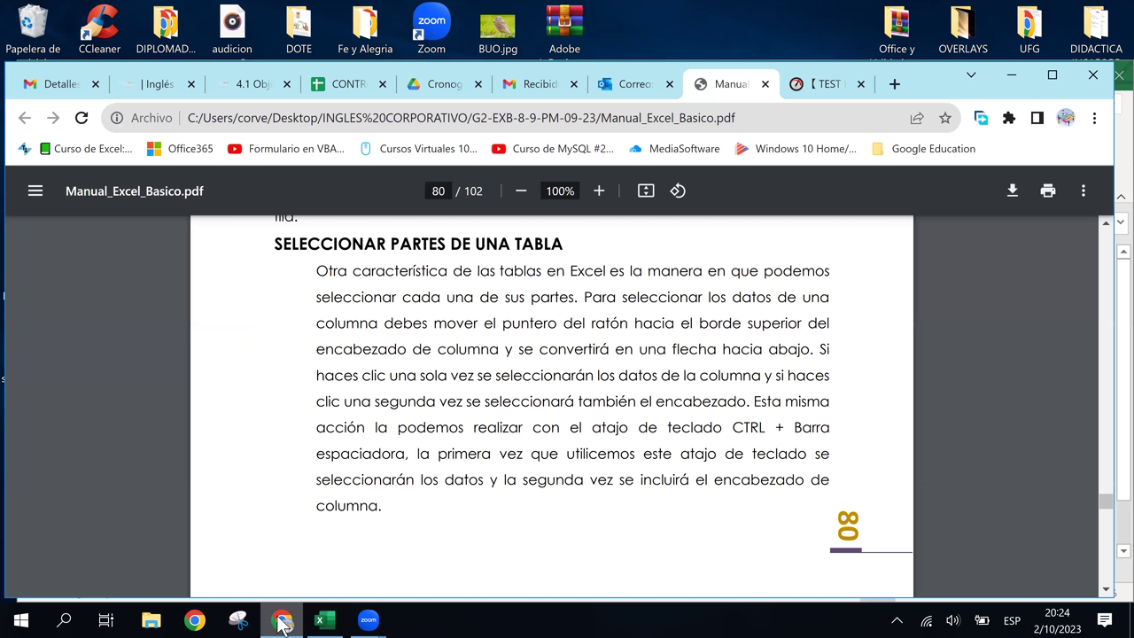
left_click(282, 623)
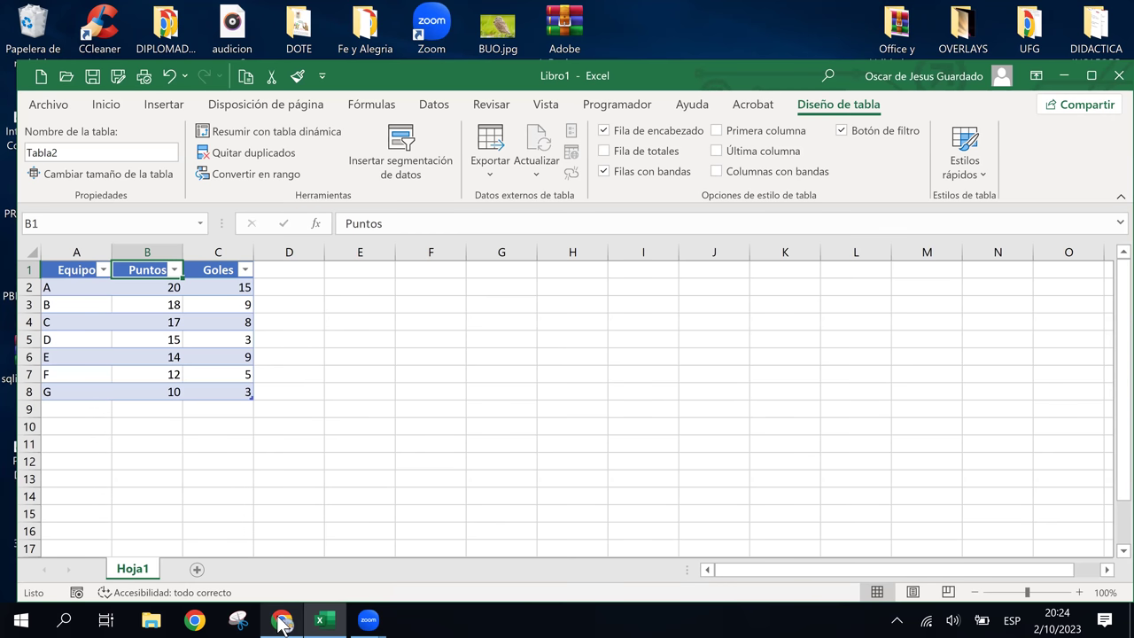
key("ctrl+shift+Down")
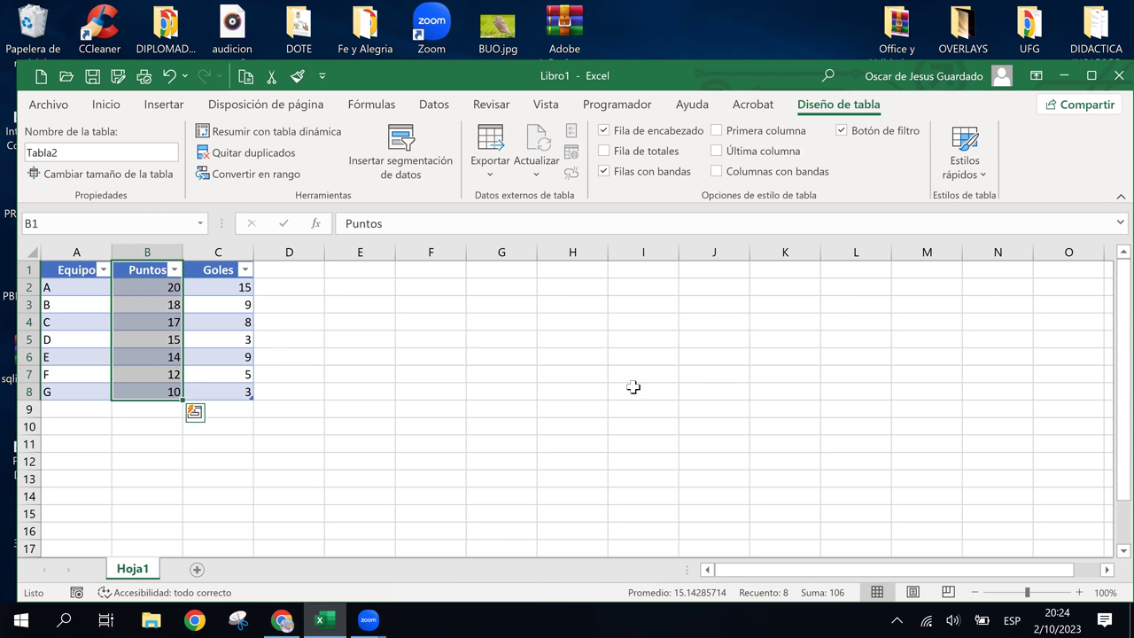
left_click(143, 275)
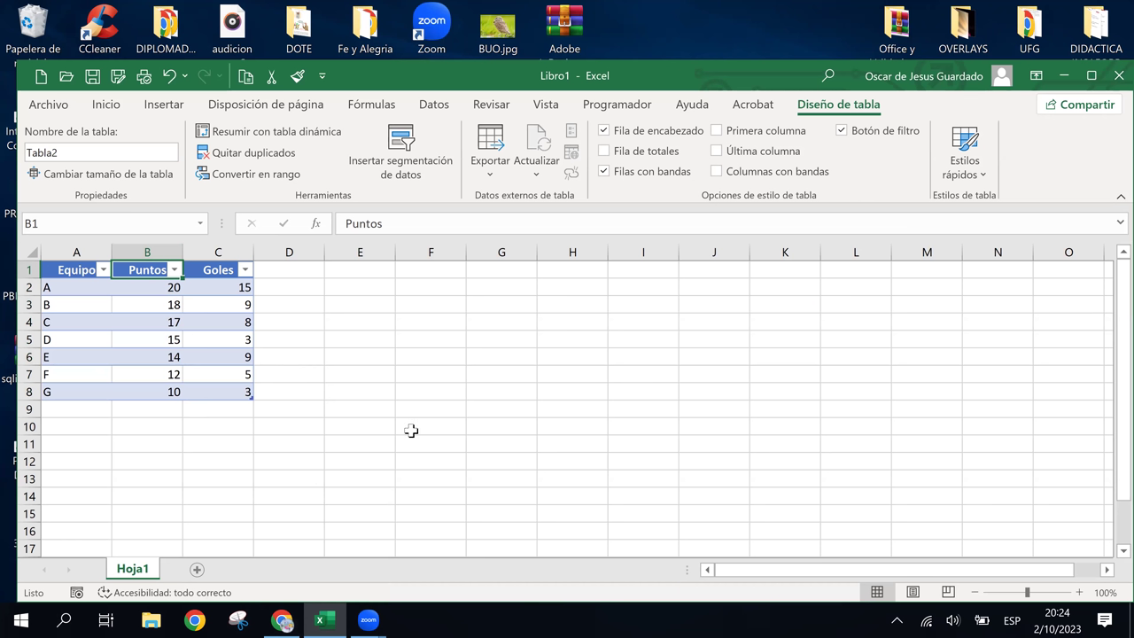
key("ctrl+shift+Down")
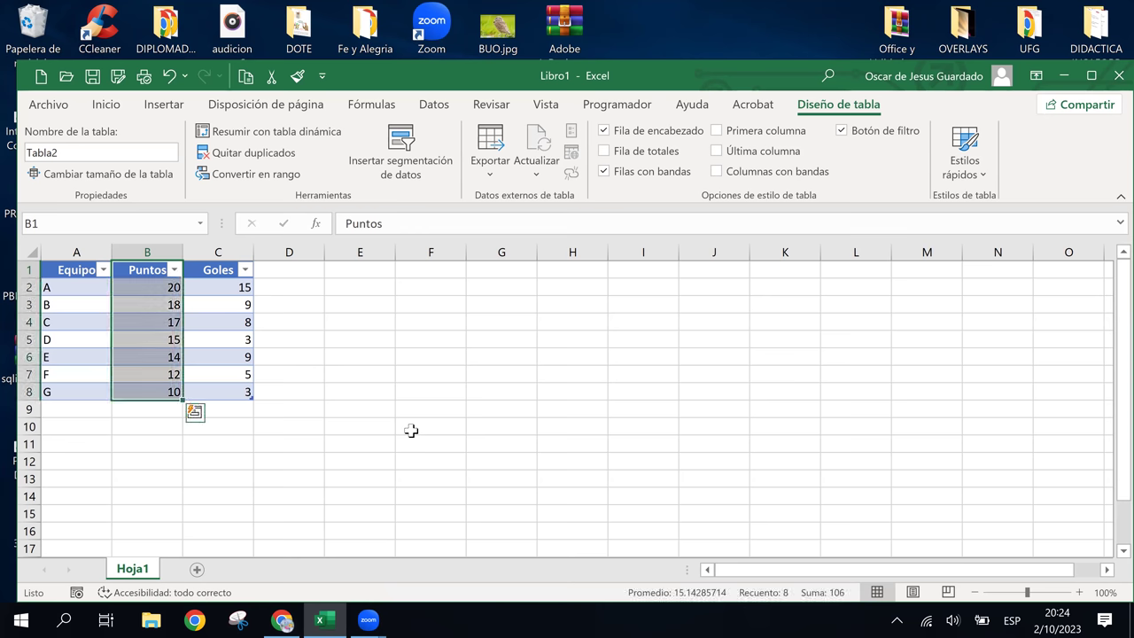
left_click(215, 272)
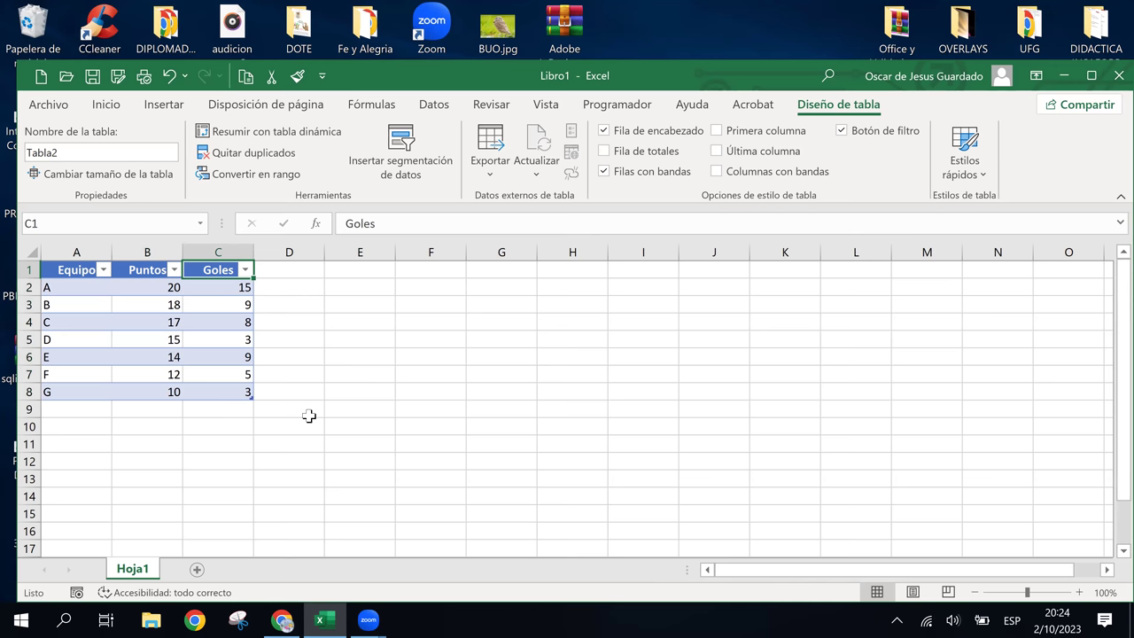
key("ctrl+shift+Down")
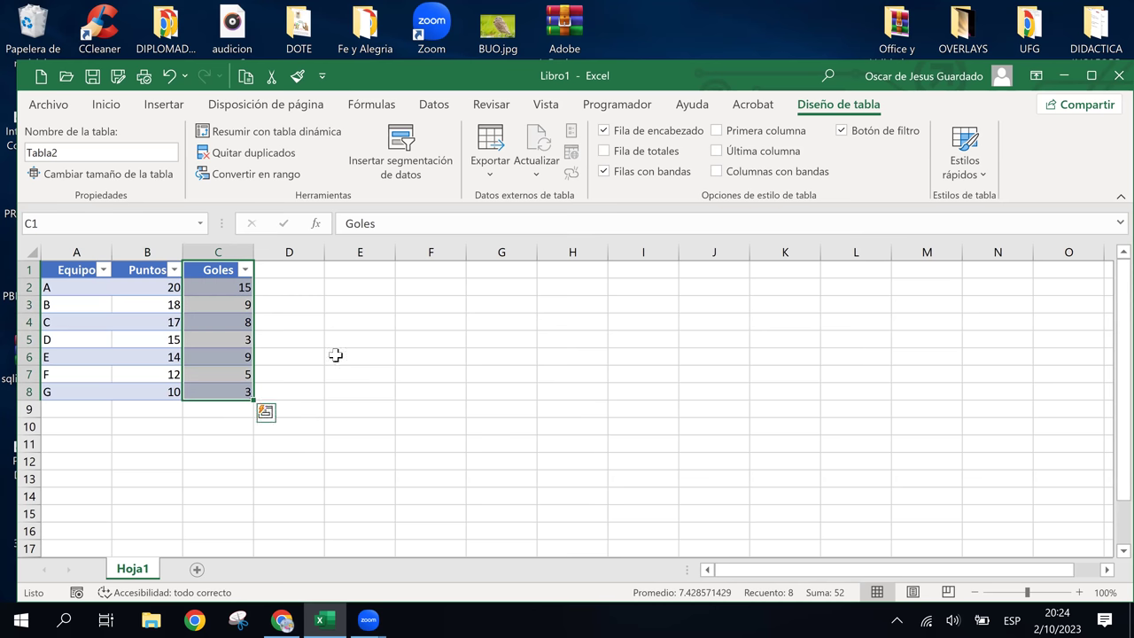
left_click(475, 390)
left_click(236, 293)
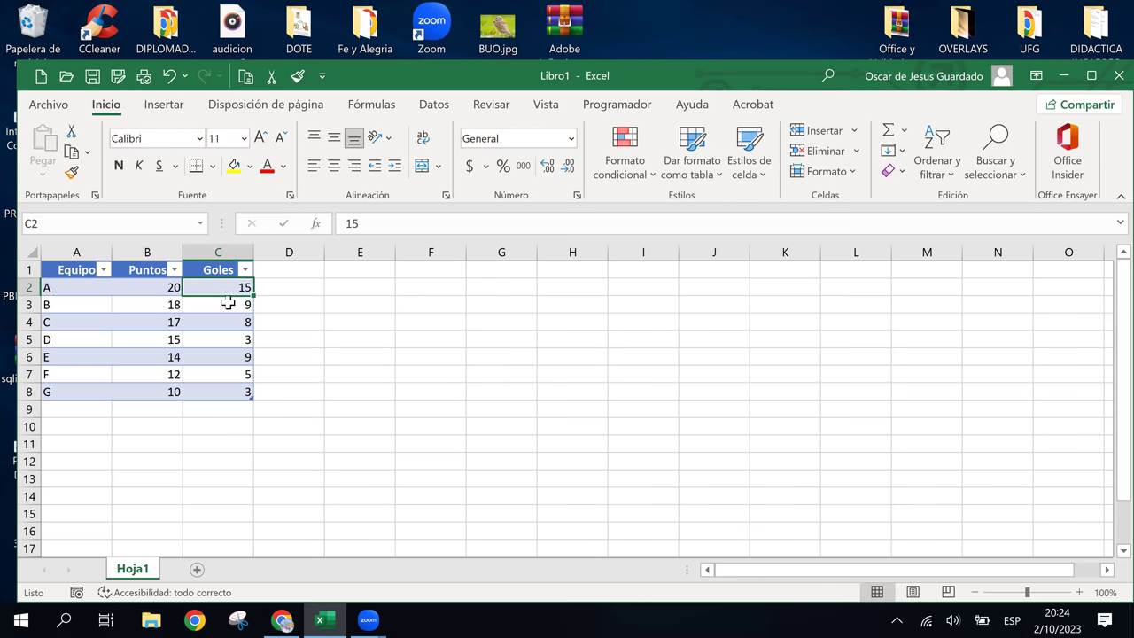
left_click(71, 274)
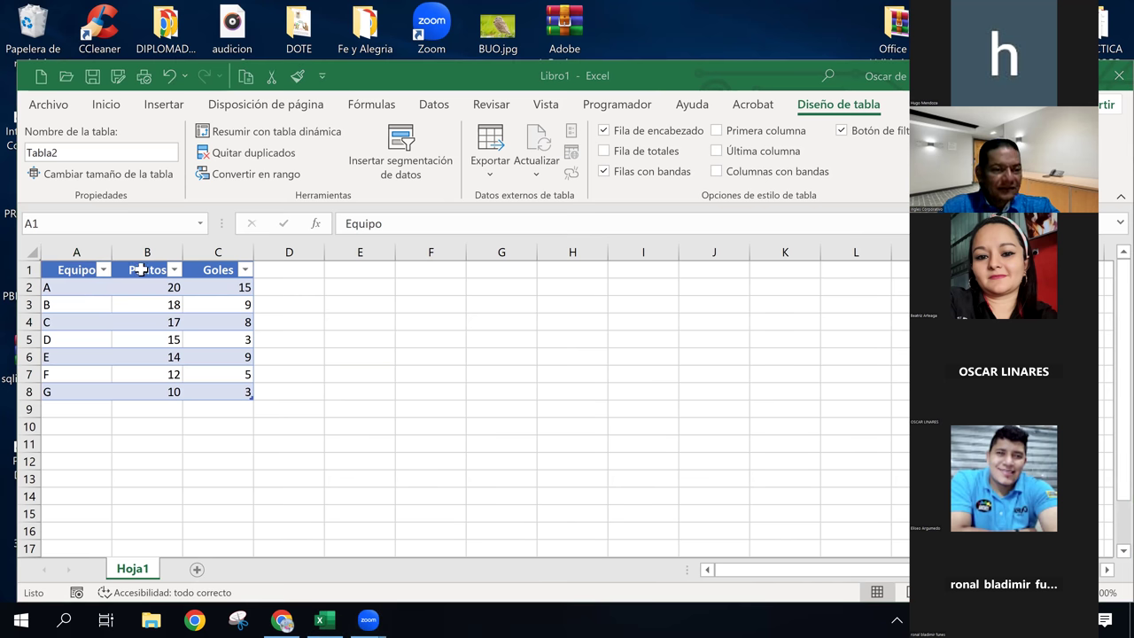
left_click_drag(141, 269, 138, 391)
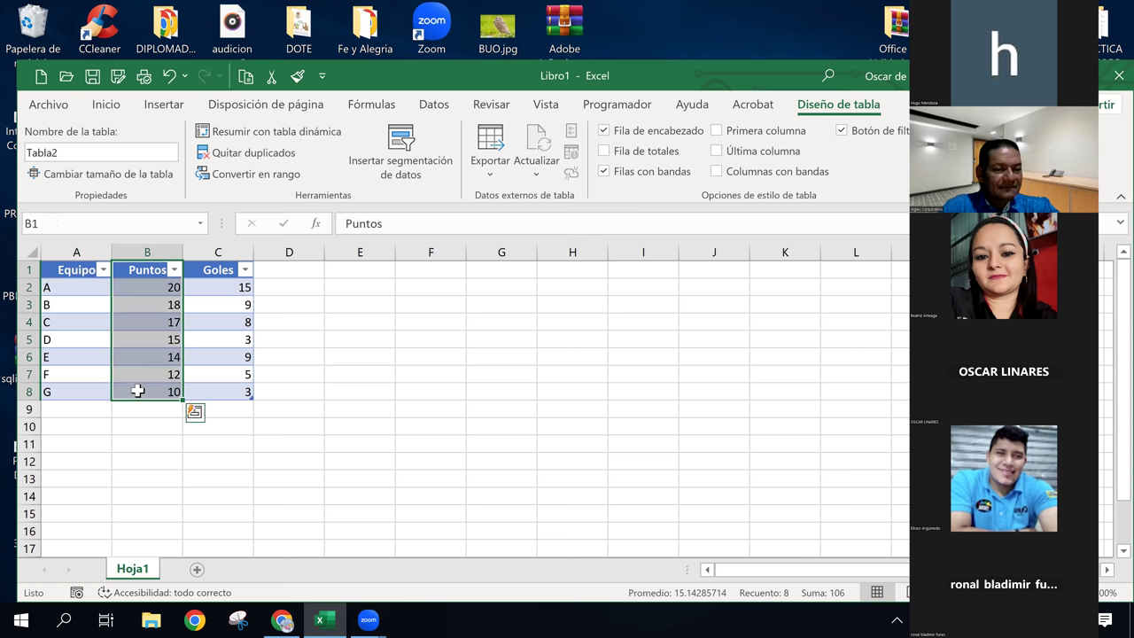
left_click(578, 620)
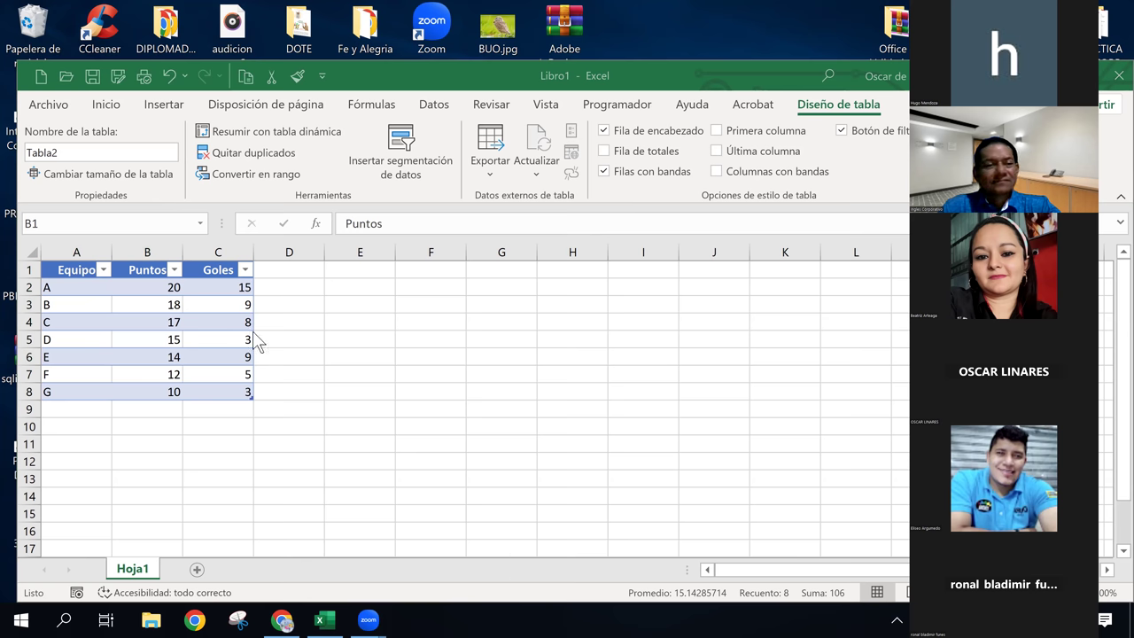
left_click(145, 268)
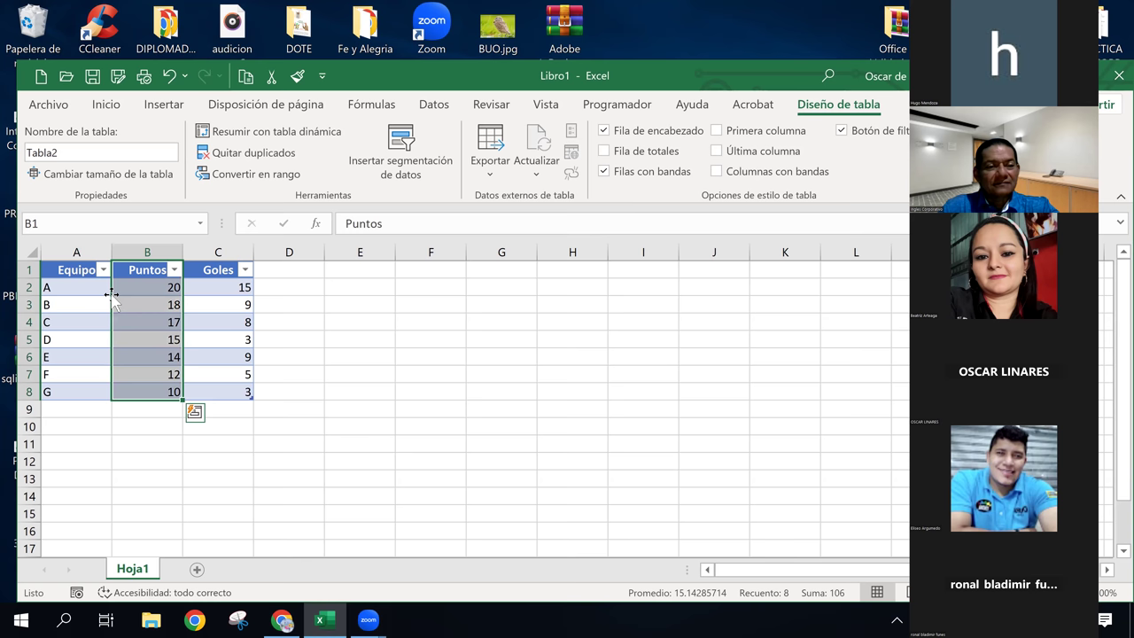
left_click(133, 270)
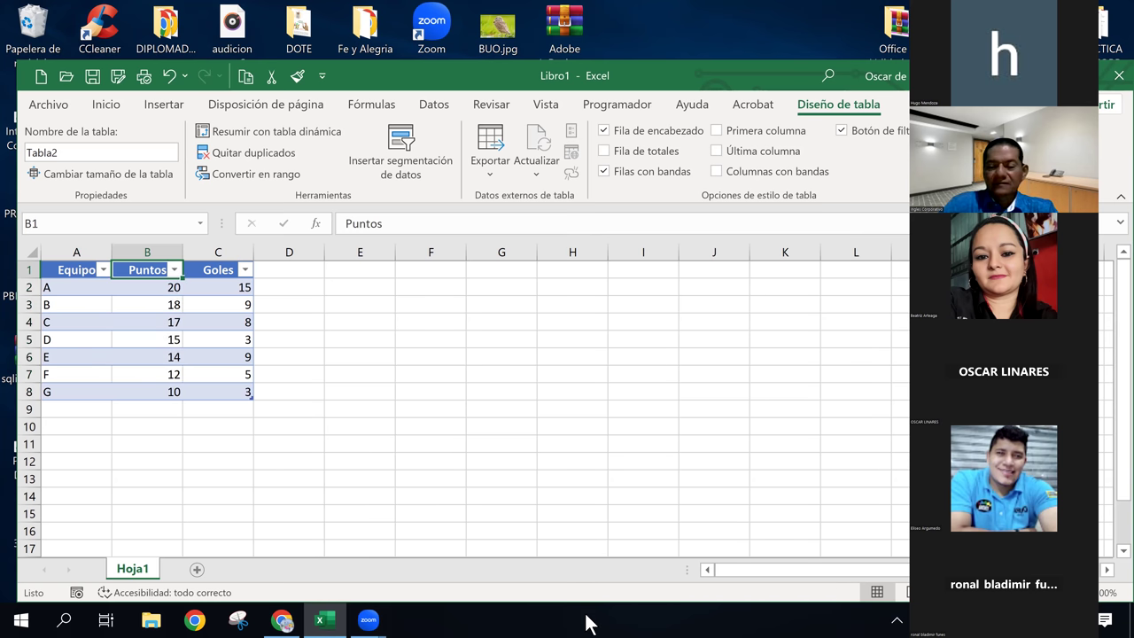
key("ctrl+shift+Down")
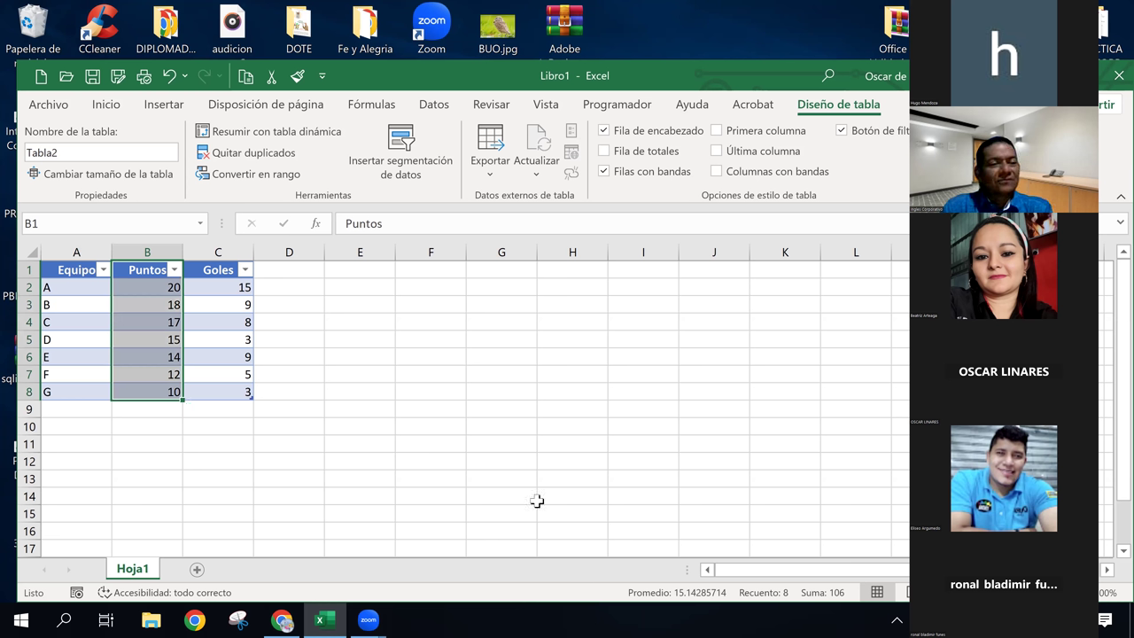
left_click(213, 287)
left_click(207, 259)
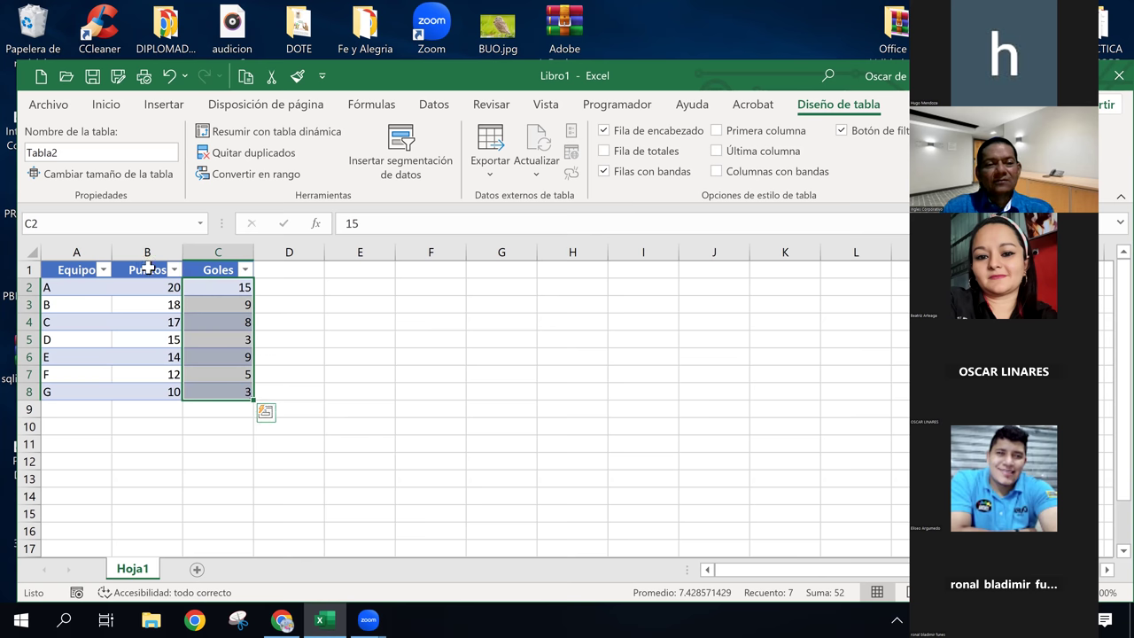
left_click(145, 258)
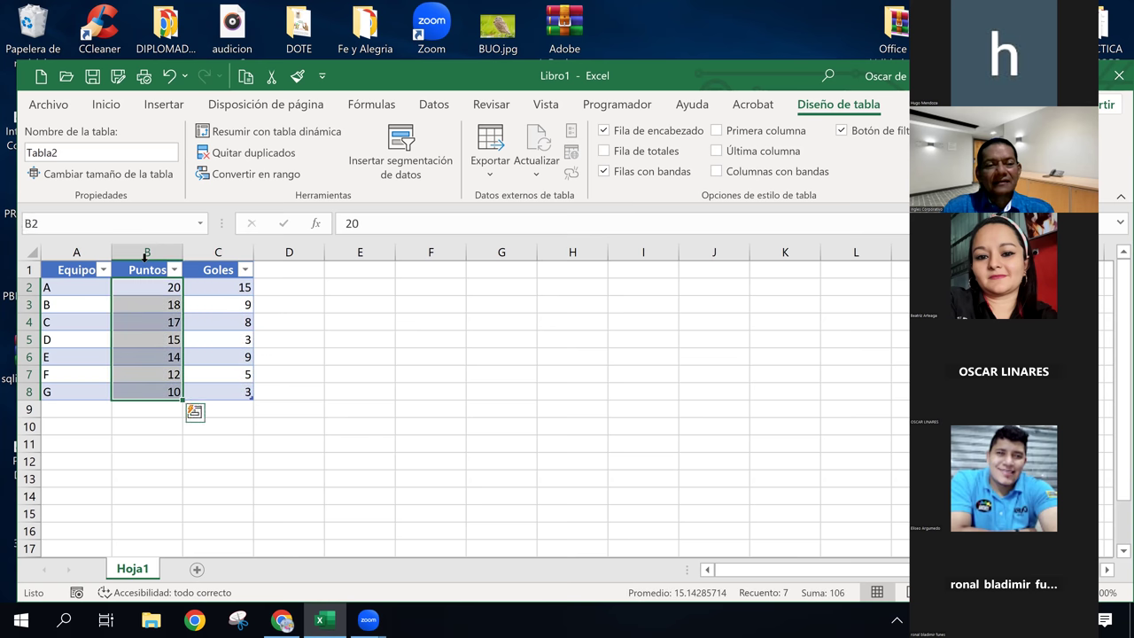
left_click(218, 305)
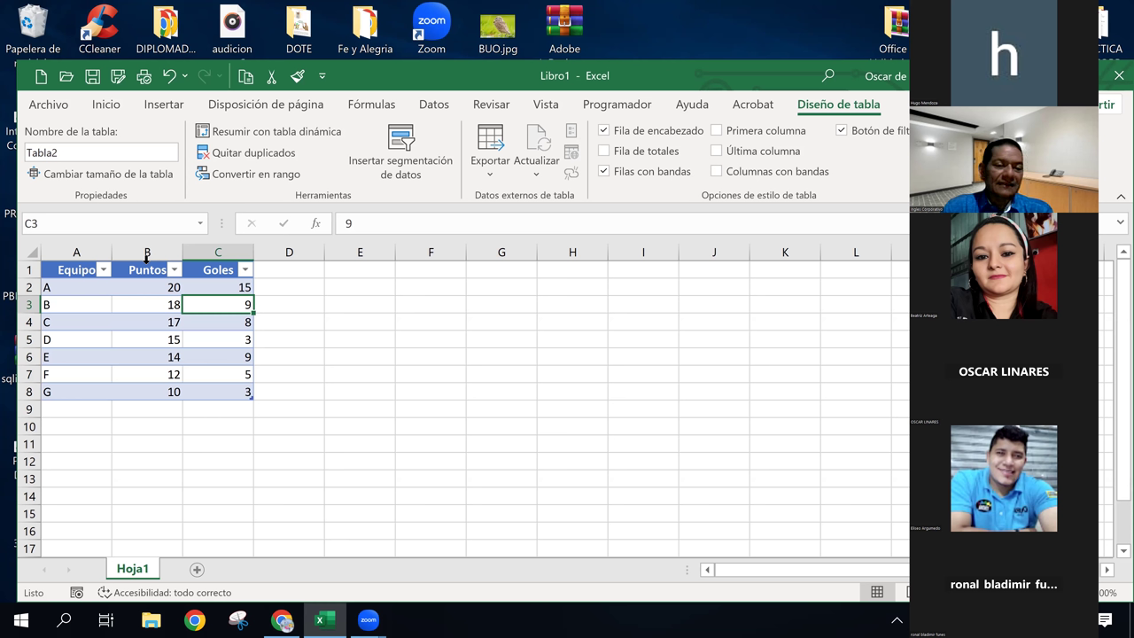
left_click(147, 257)
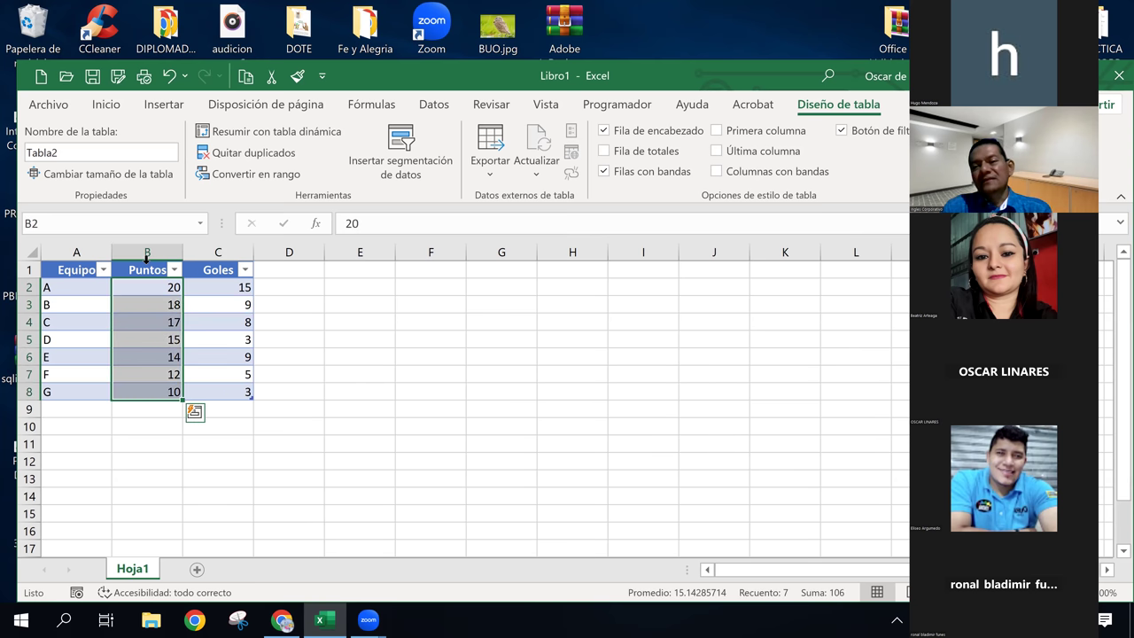
left_click(243, 328)
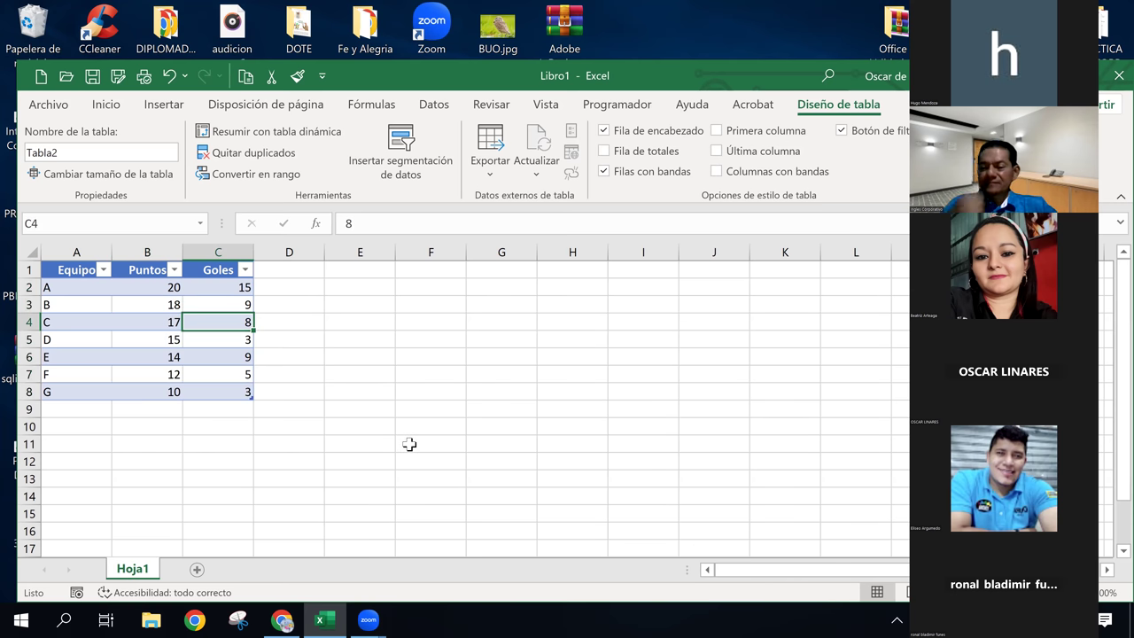
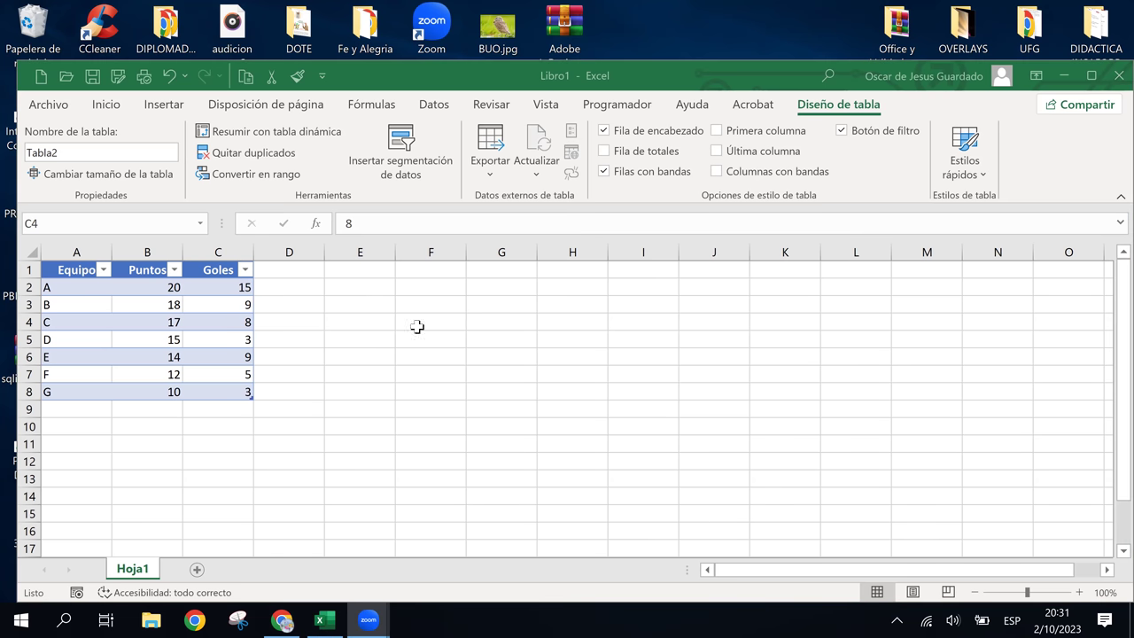
Move through the team table cells and headers, ending on empty cell D5 beside it
left_click(226, 301)
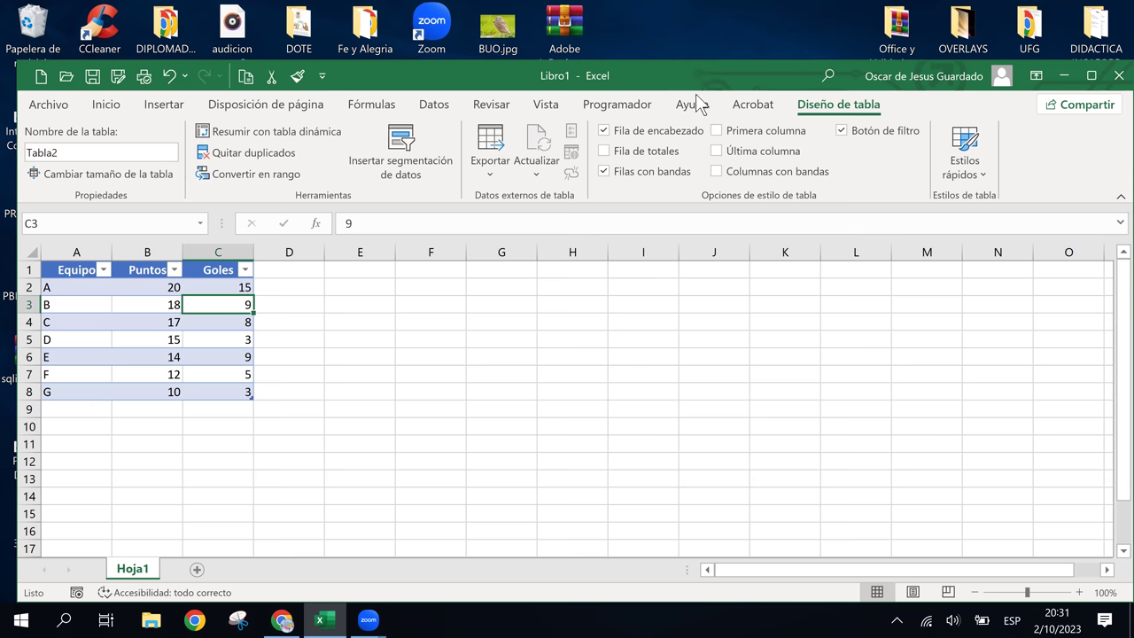
left_click(589, 338)
left_click(673, 285)
left_click(643, 334)
key("Left")
key("Left")
key("Left")
key("Left")
key("Left")
key("Left")
key("Left")
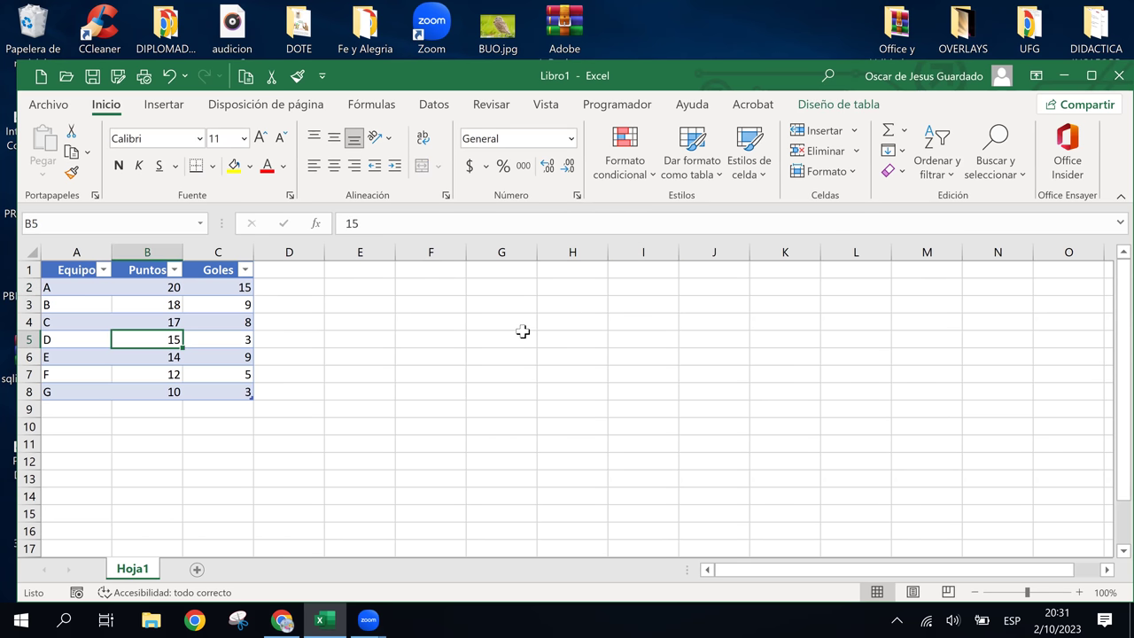
key("Left")
key("Up")
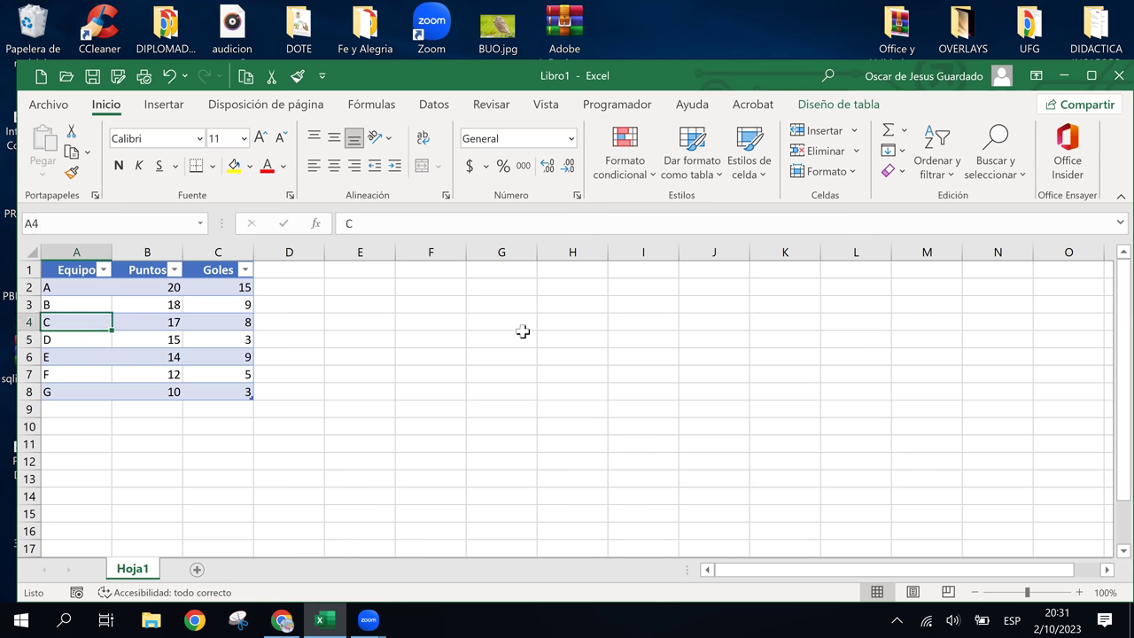
key("Up")
key("Up")
key("Up")
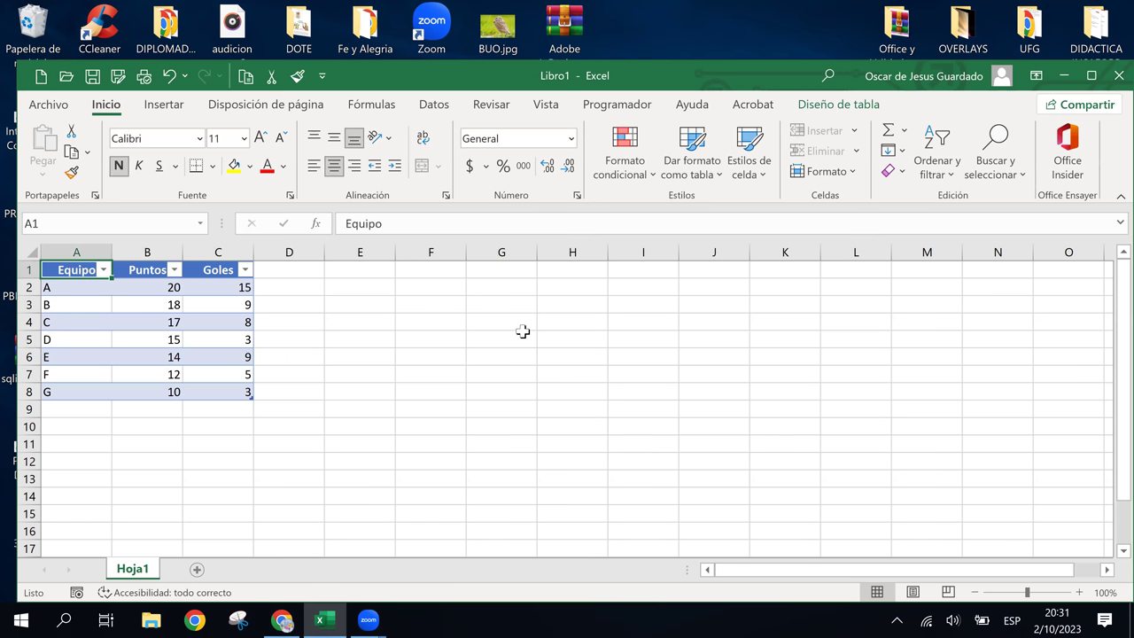
key("Right")
key("Right")
key("Left")
key("Left")
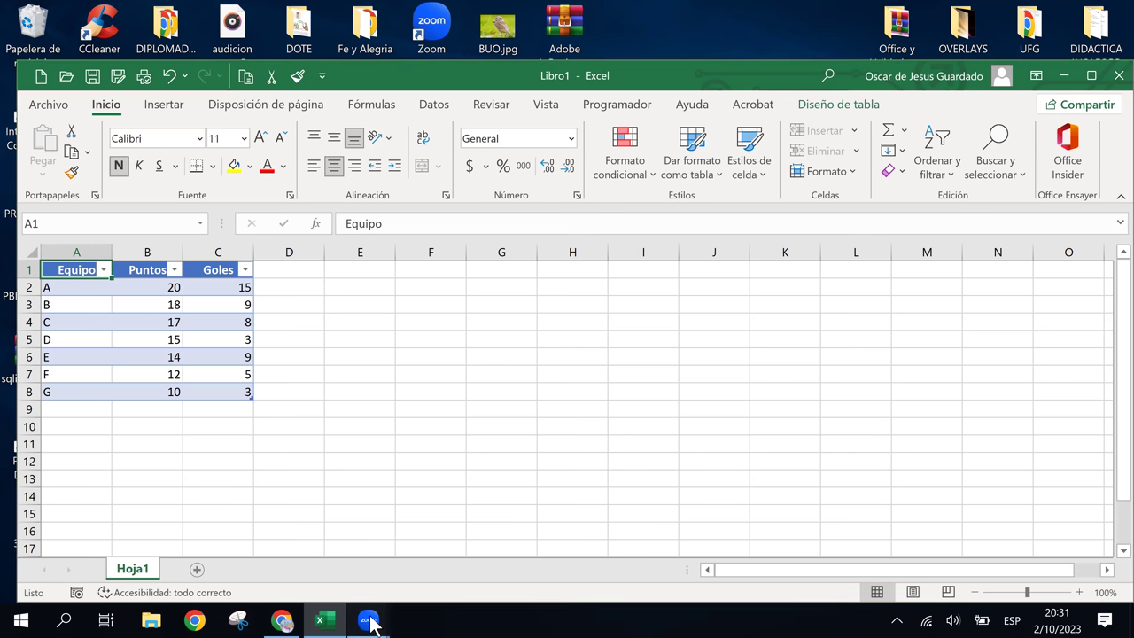
left_click(266, 339)
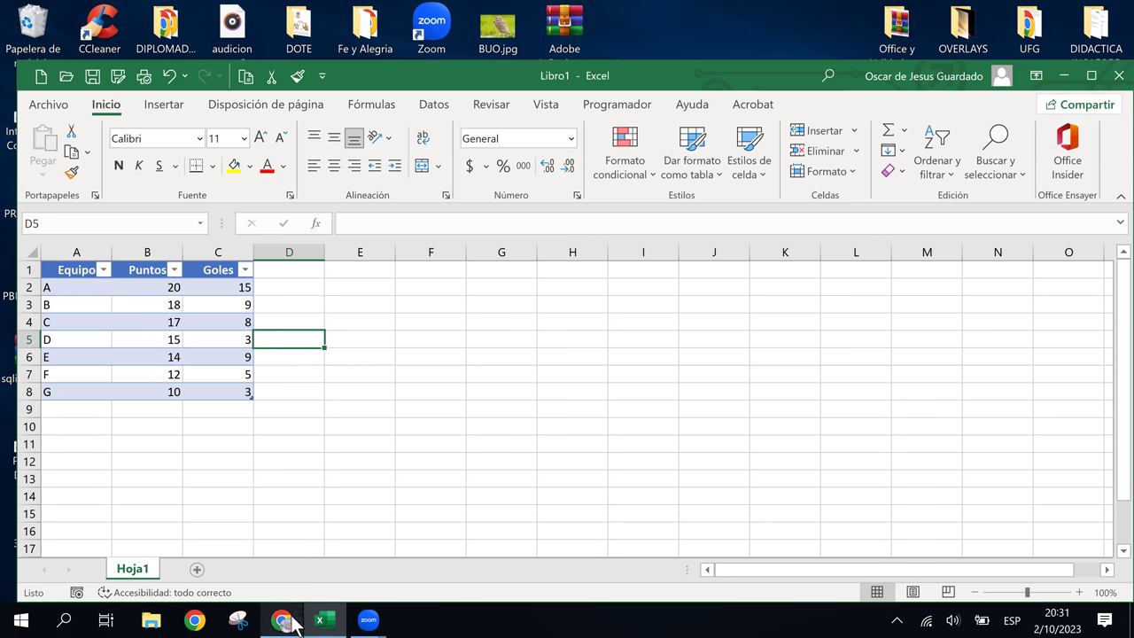
Scroll Manual_Excel_Basico.pdf to page 81's MAYUS + Barra espaciadora row selection, then return to Excel
left_click(283, 621)
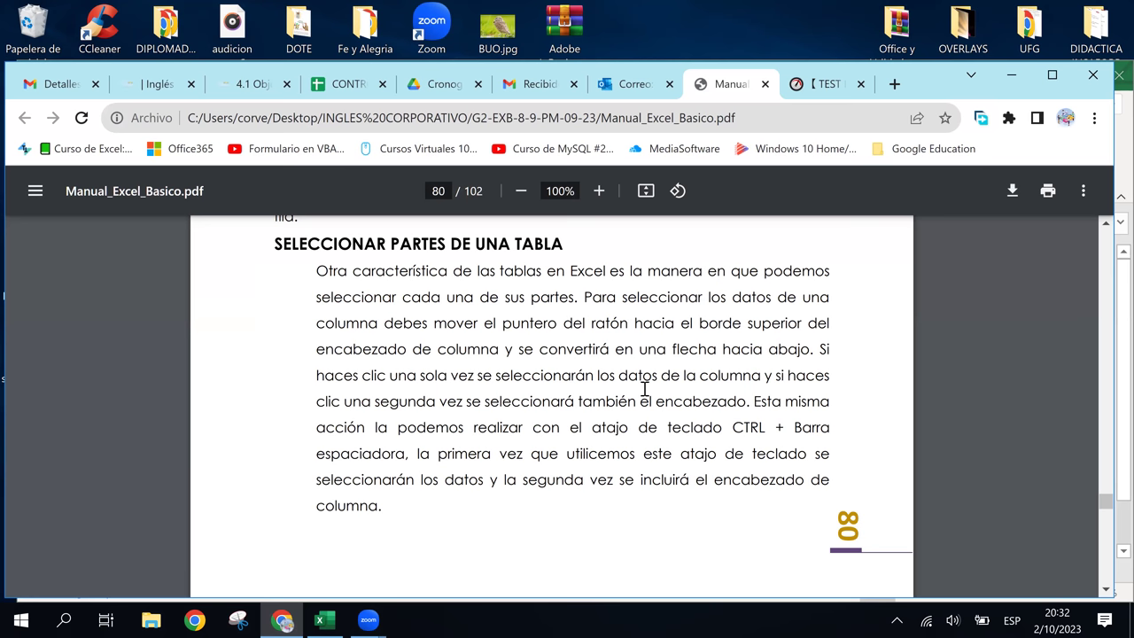
scroll(644, 388, "down", 1)
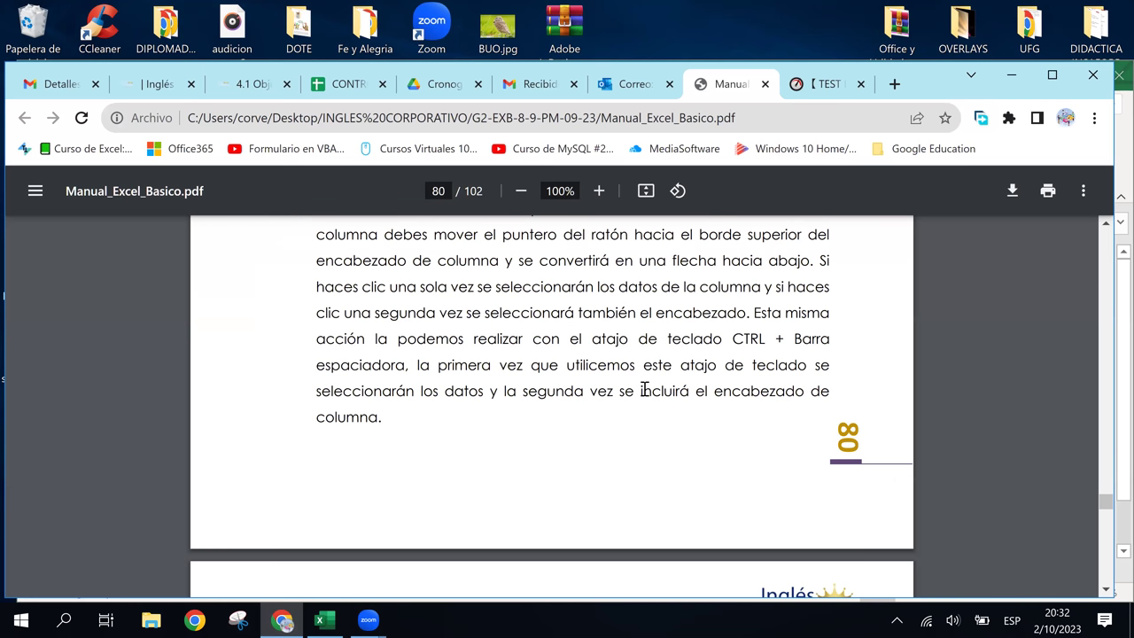
scroll(644, 388, "down", 3)
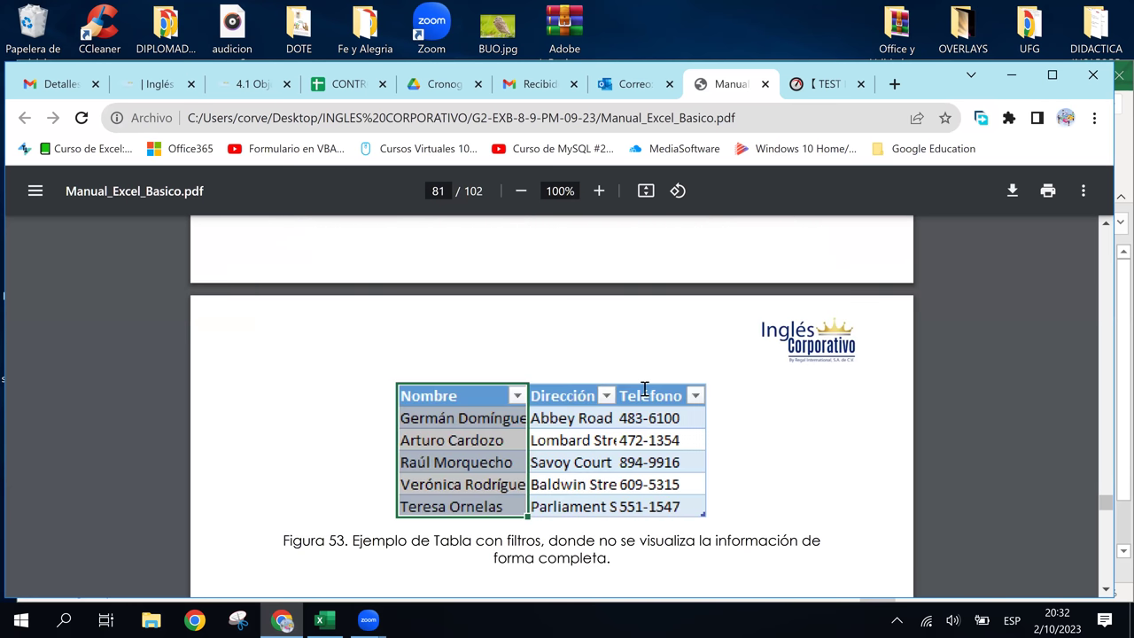
scroll(644, 388, "down", 1)
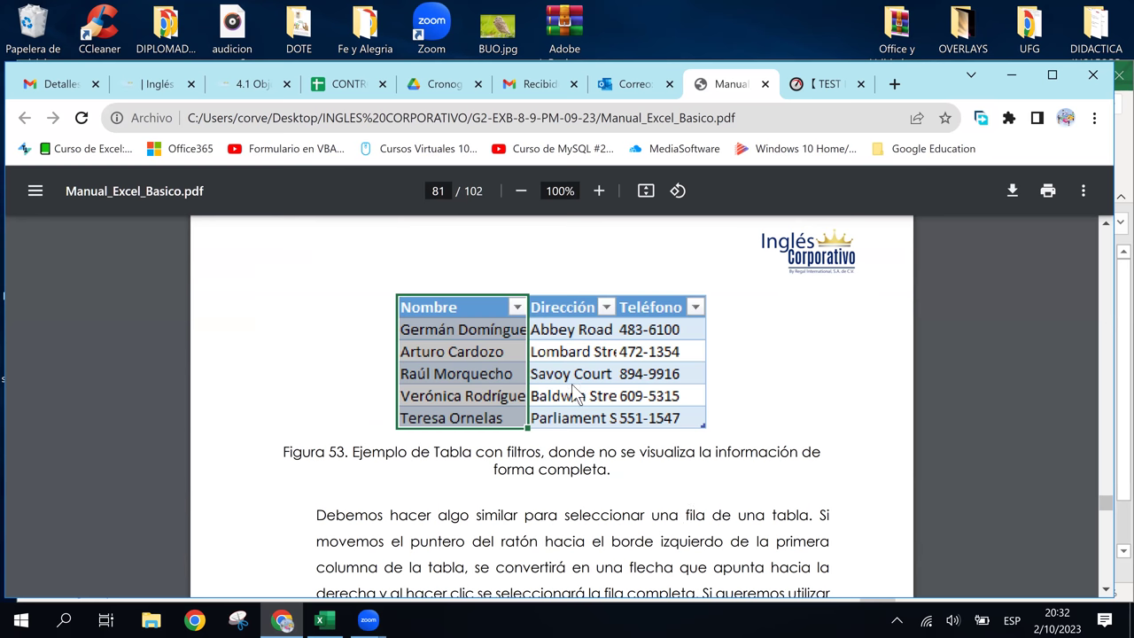
scroll(517, 482, "down", 2)
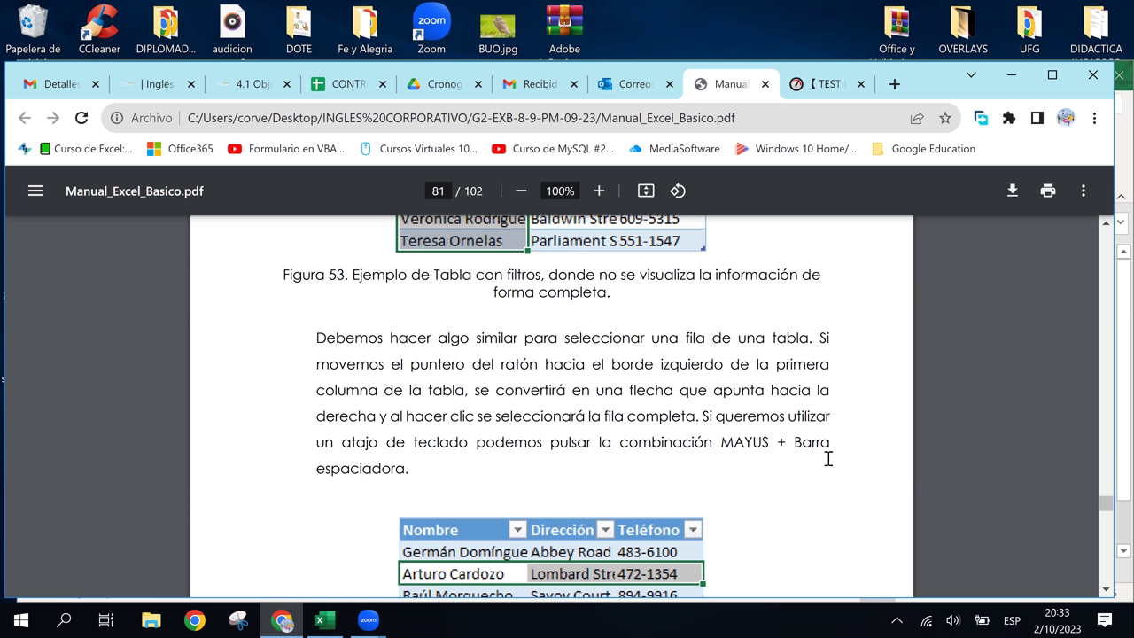
left_click(335, 623)
Drag the A1:C8 team table one column right to B1:D8, replacing the destination cells
left_click(66, 320)
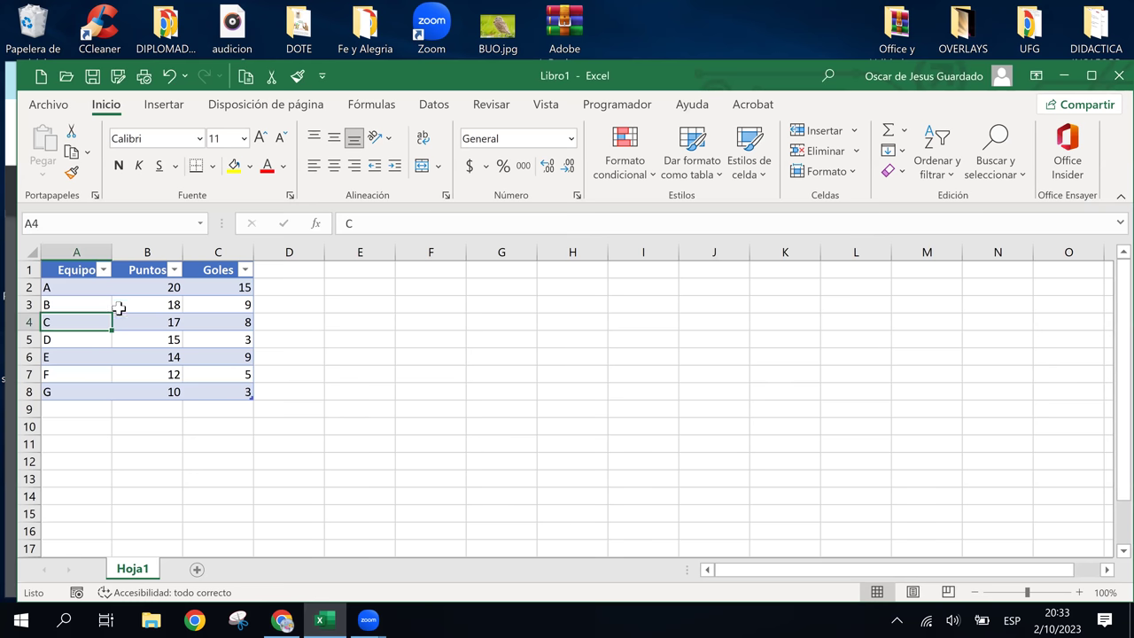
left_click_drag(76, 270, 221, 391)
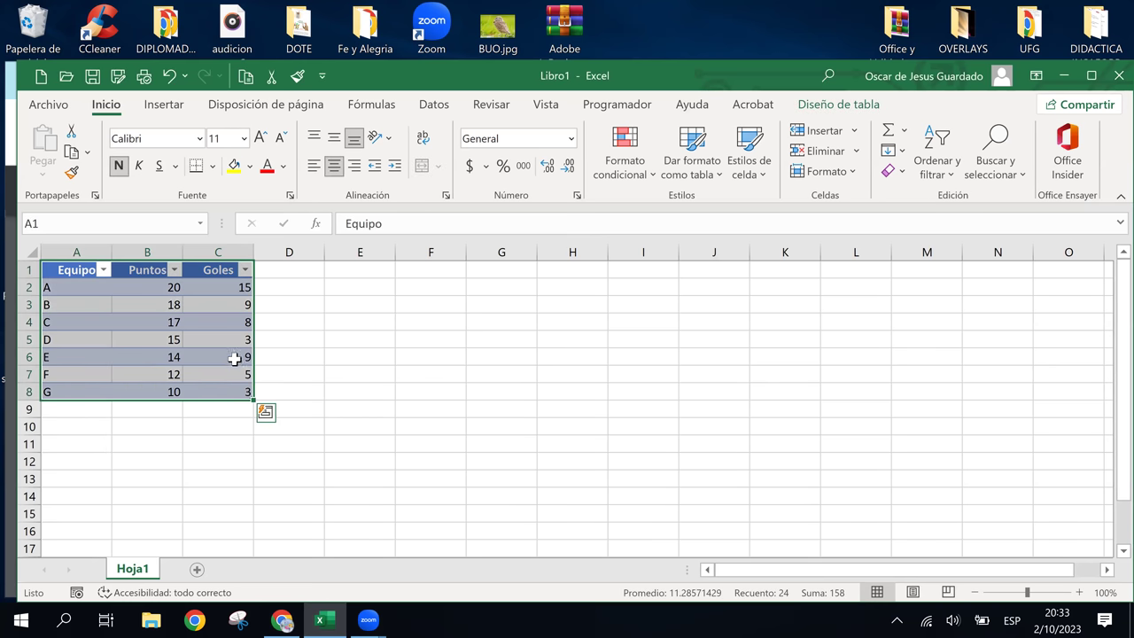
left_click_drag(253, 356, 285, 383)
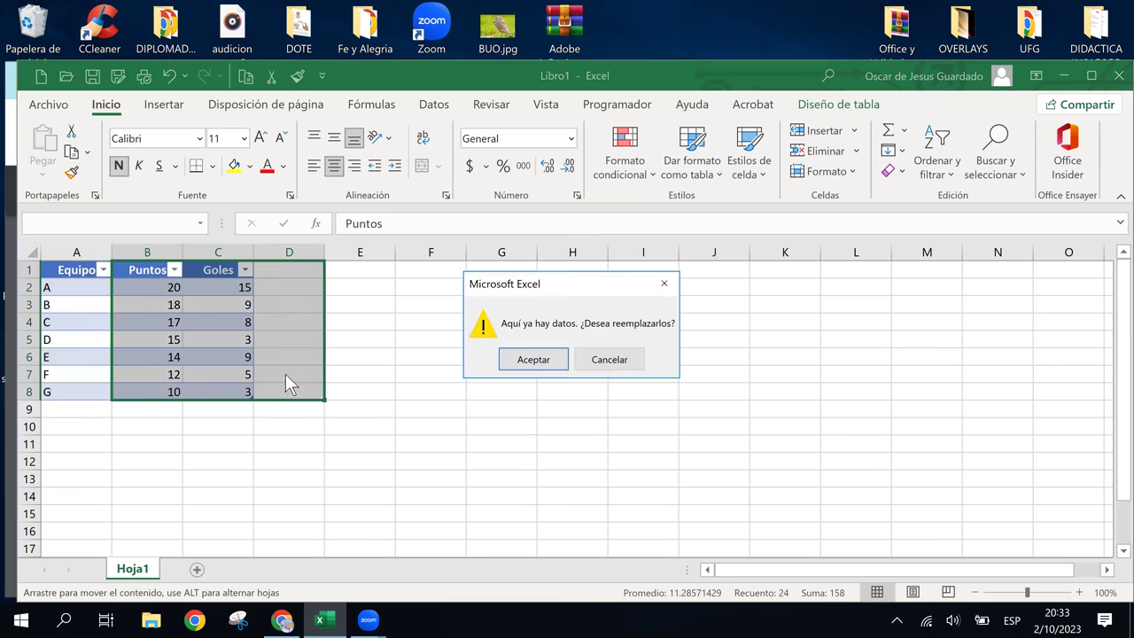
left_click(529, 363)
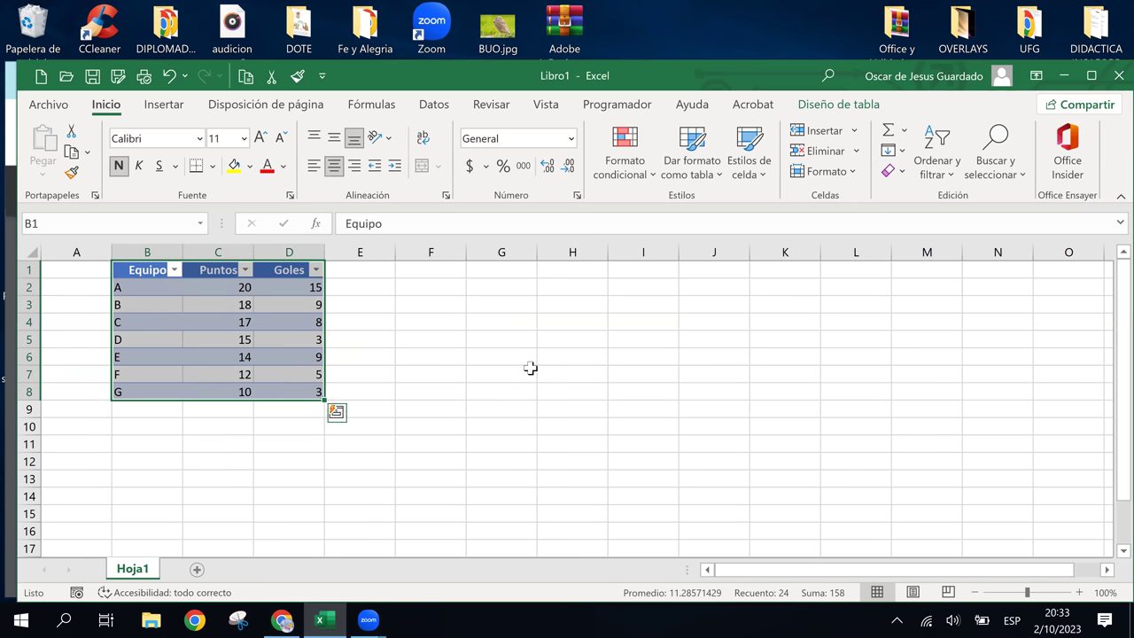
left_click(145, 309)
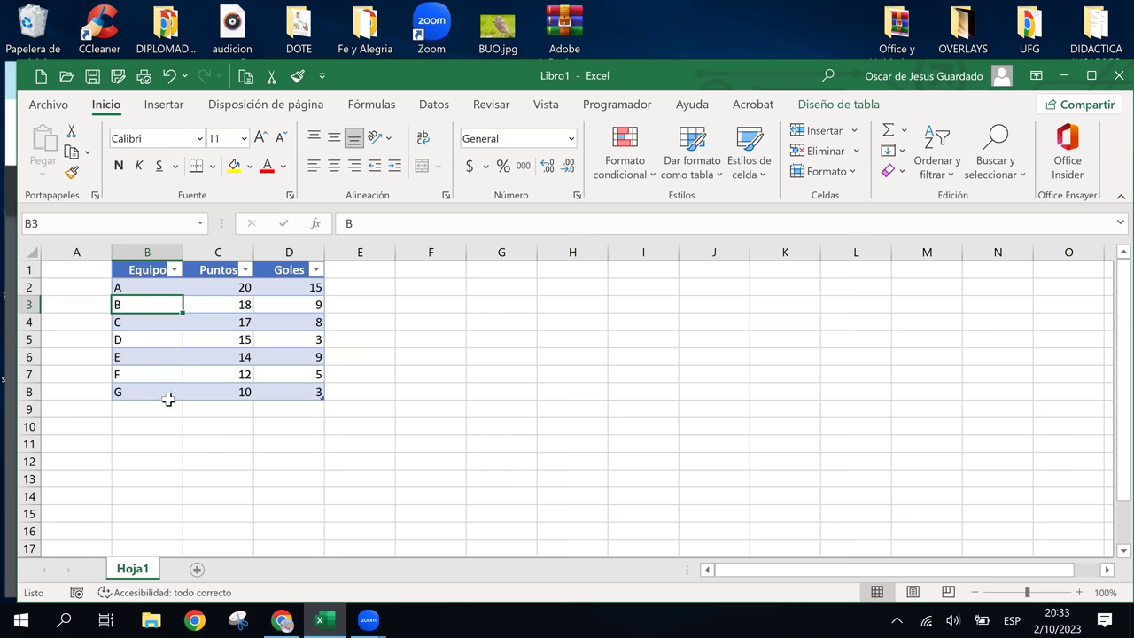
left_click(192, 344)
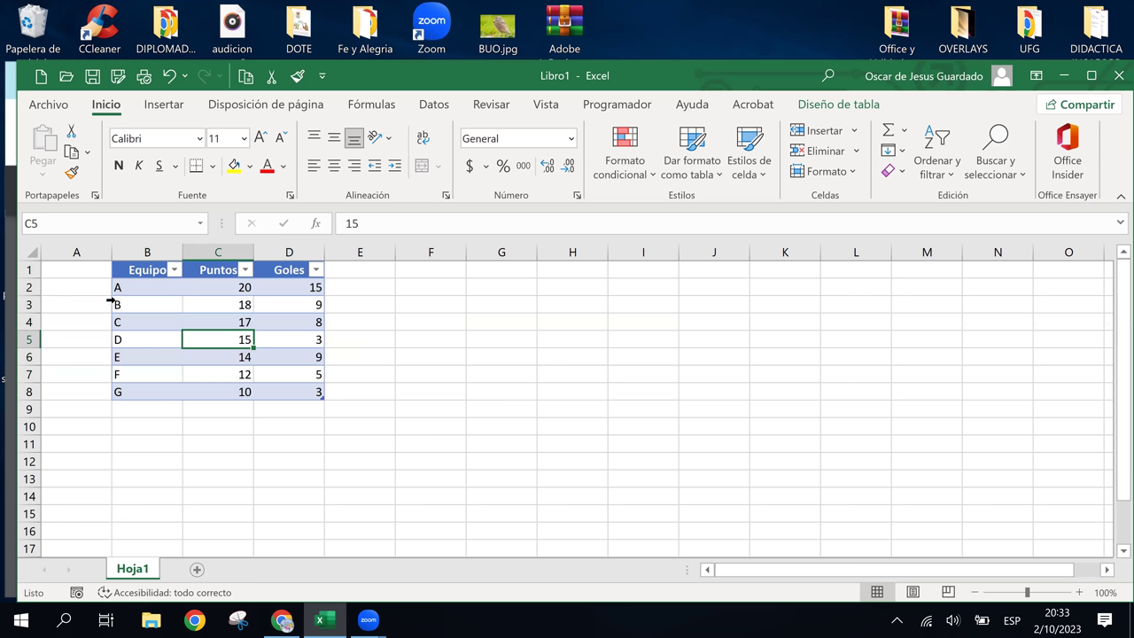
left_click(143, 306)
left_click(238, 310)
left_click(230, 341)
left_click(211, 271)
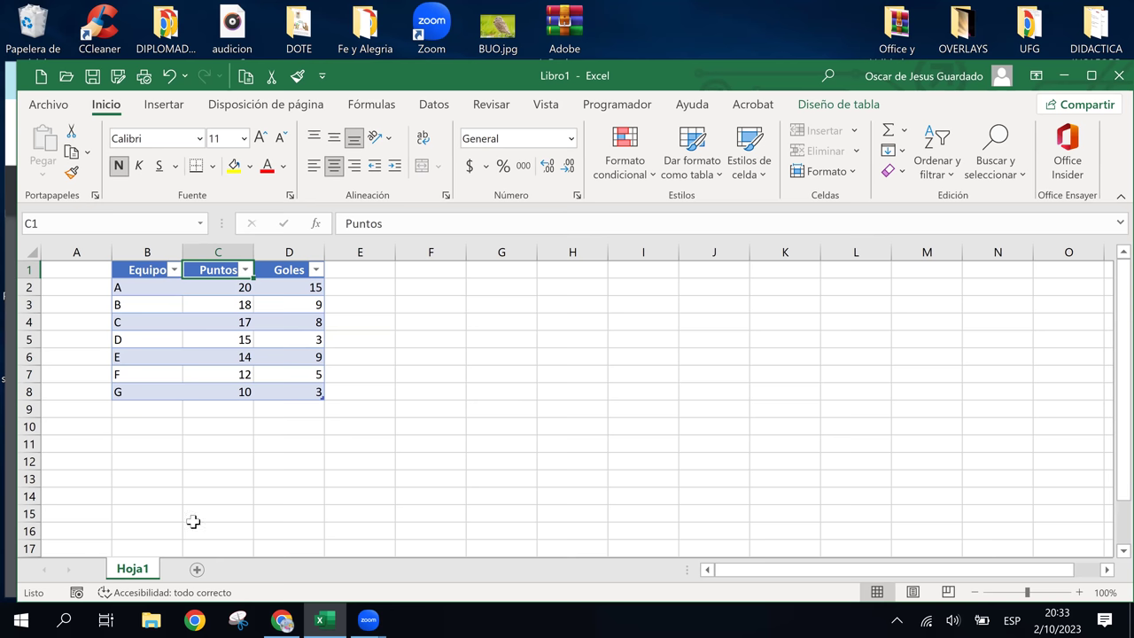
left_click(147, 322)
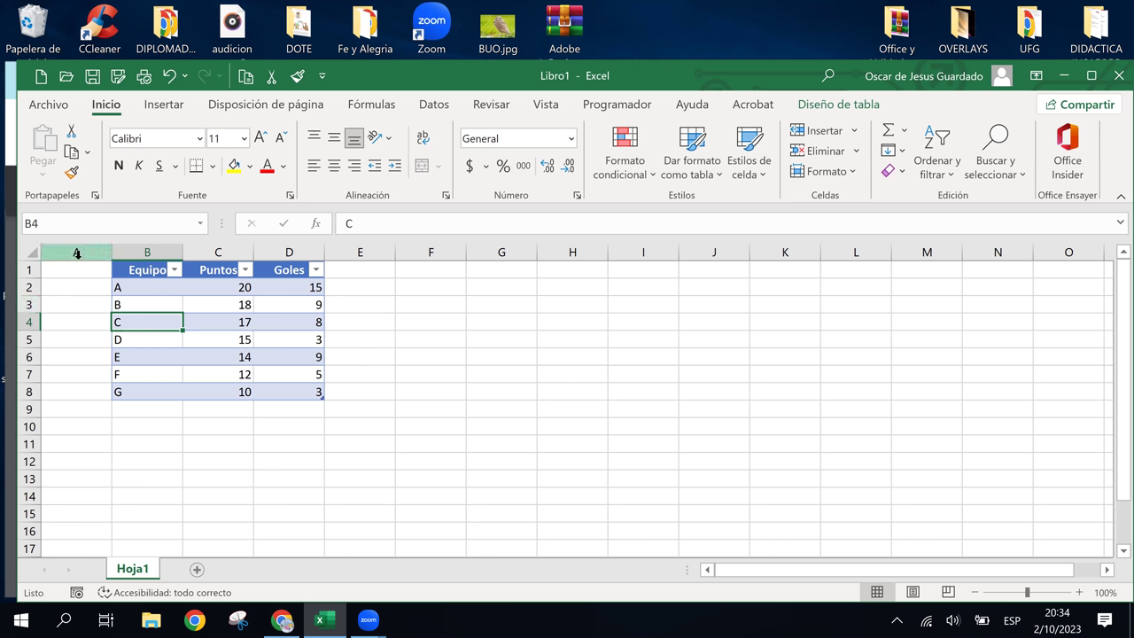
left_click(203, 319)
left_click(156, 309)
left_click(157, 325)
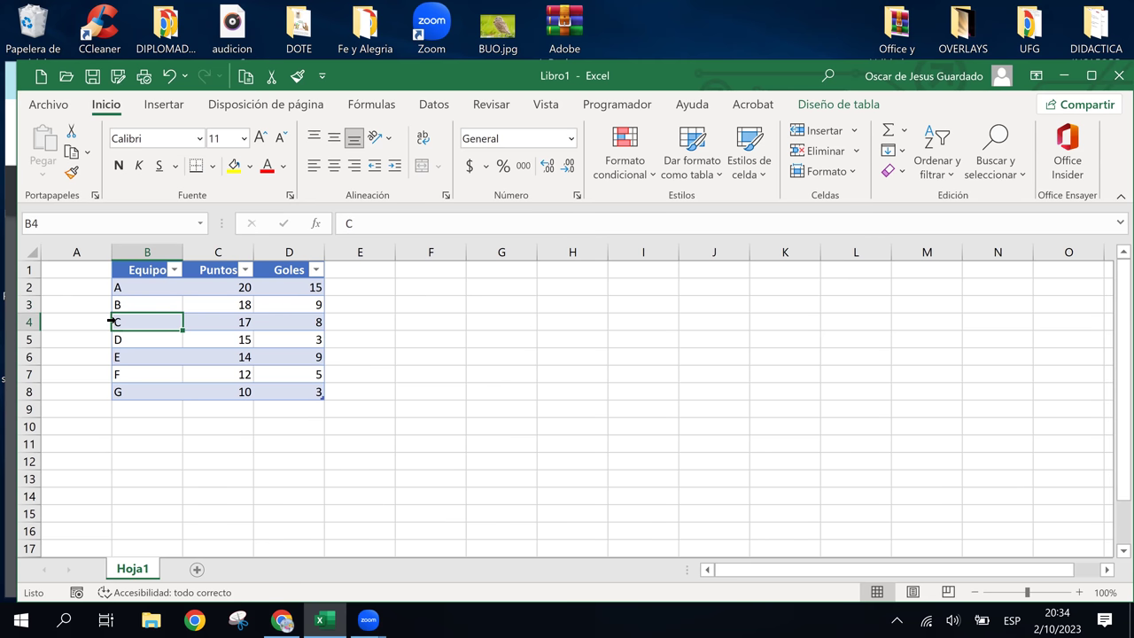
left_click(112, 321)
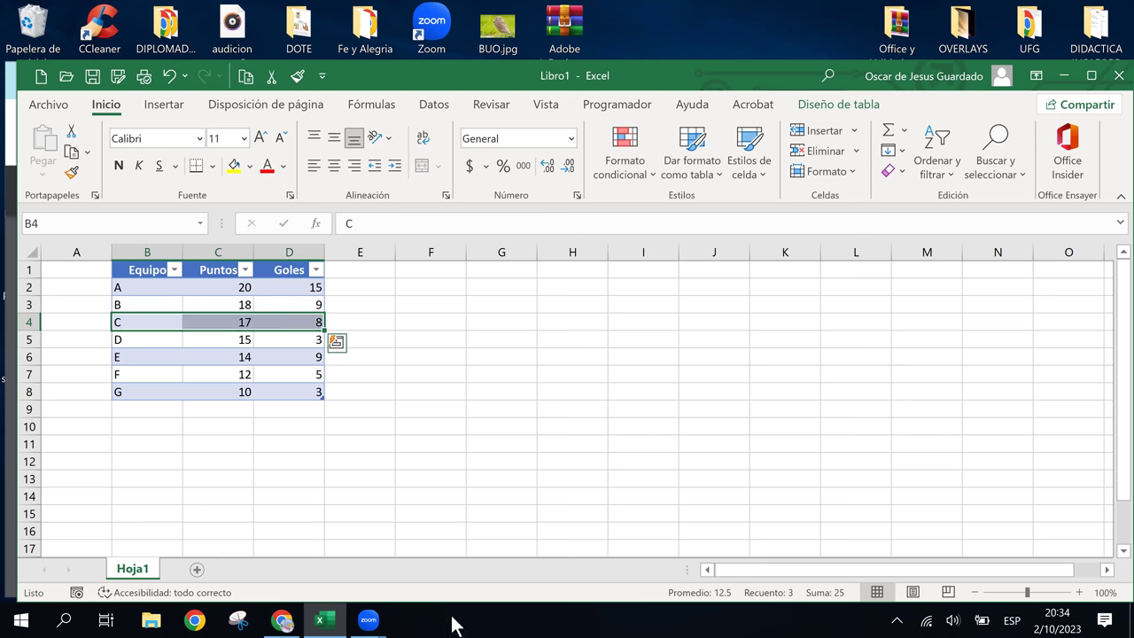
left_click(141, 352)
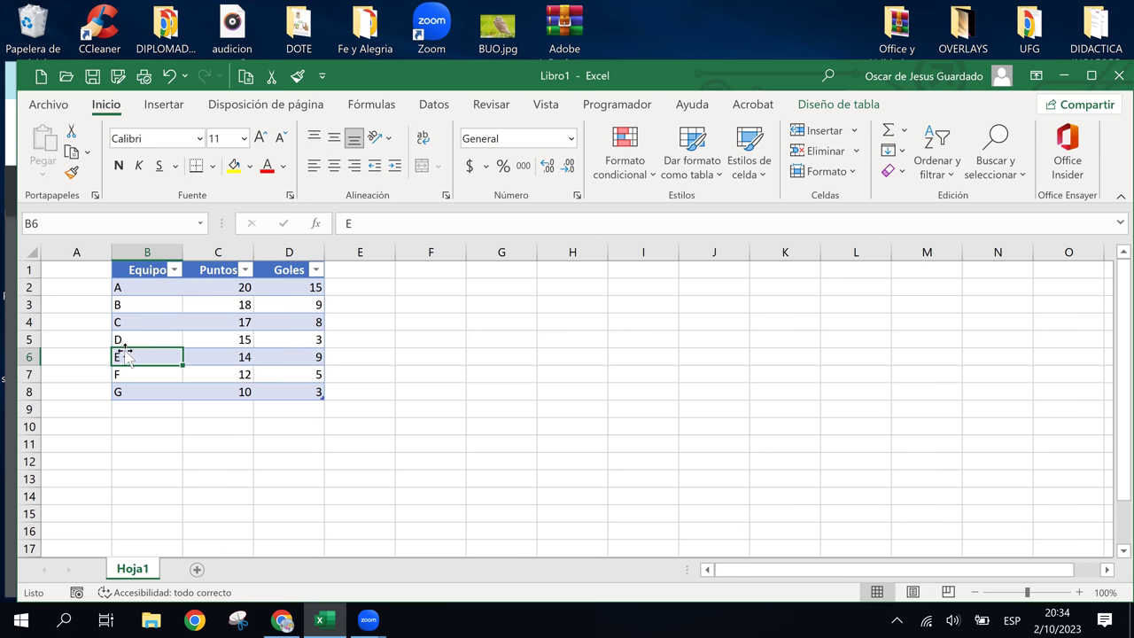
left_click(113, 304)
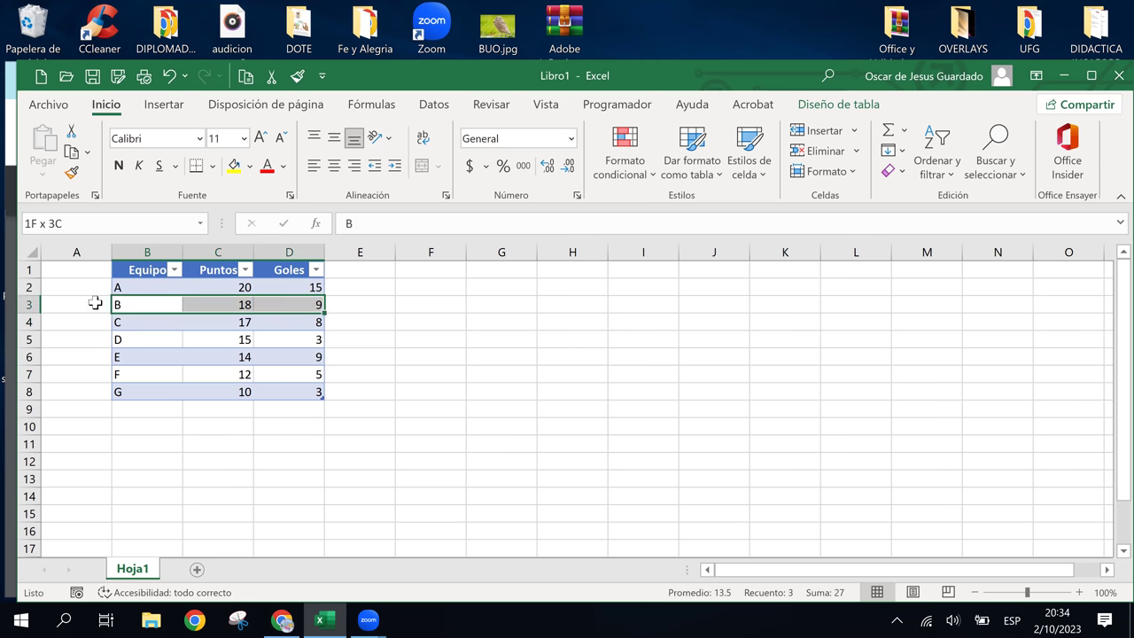
left_click(145, 324)
left_click(117, 304)
mouse_move(116, 304)
left_mouse_down()
mouse_move(122, 337)
mouse_move(300, 359)
left_mouse_up()
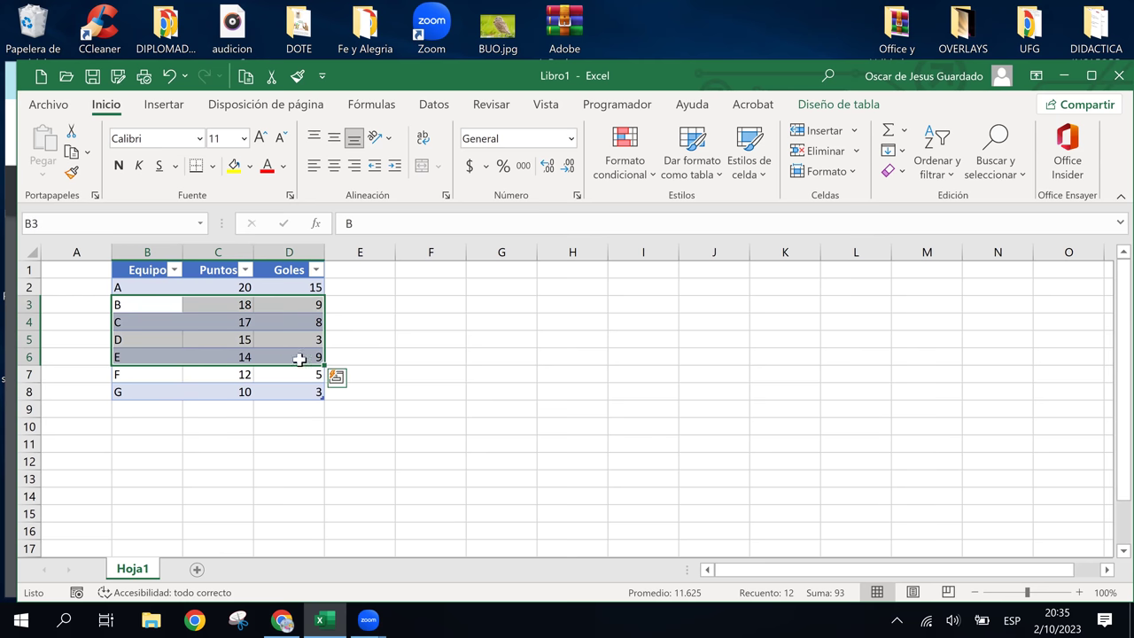
left_click(300, 359)
left_click(147, 306)
left_click(188, 356)
left_click(235, 322)
left_click(247, 355)
left_click(114, 320)
left_click(113, 339)
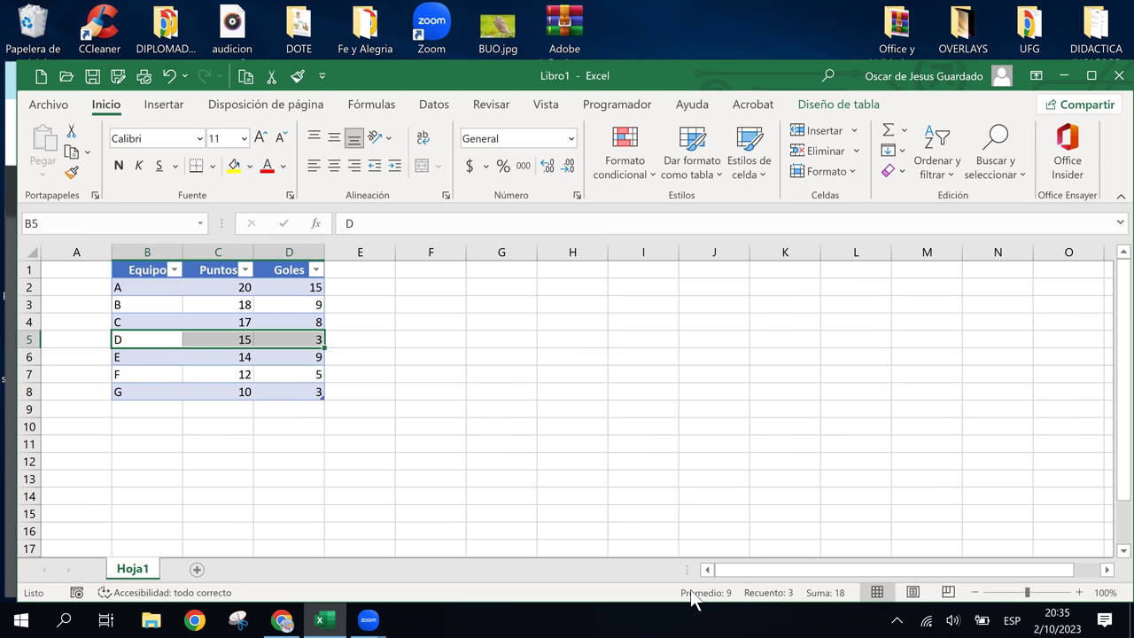
left_click(173, 373)
left_click(168, 357)
left_click(162, 337)
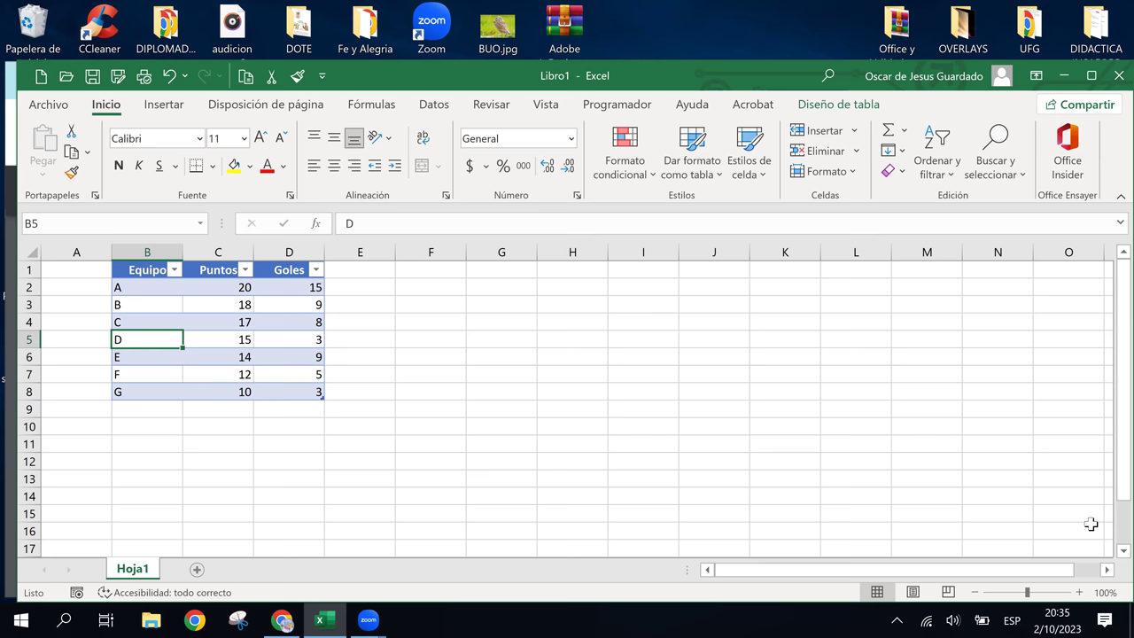
key("ctrl+shift+Right")
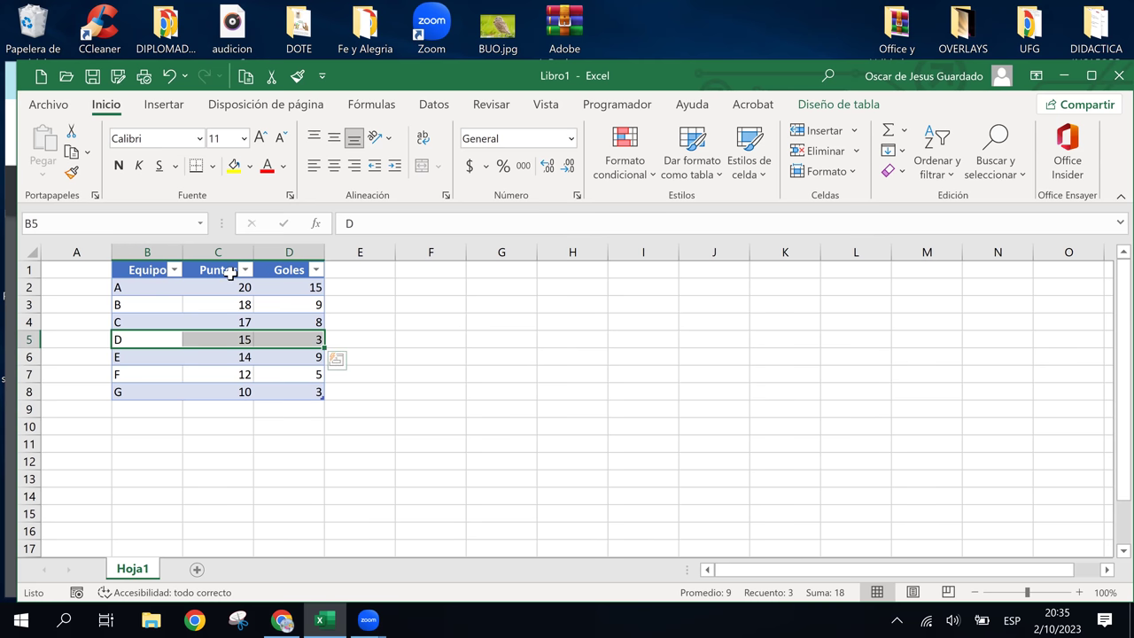
left_click(208, 257)
left_click(213, 271)
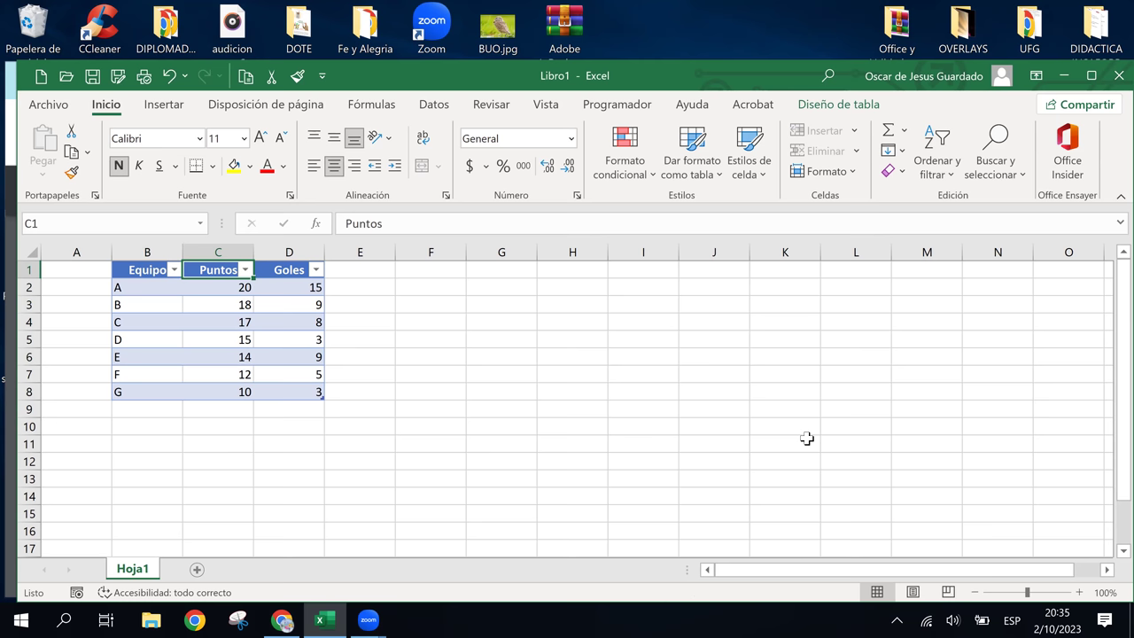
key("ctrl+shift+Down")
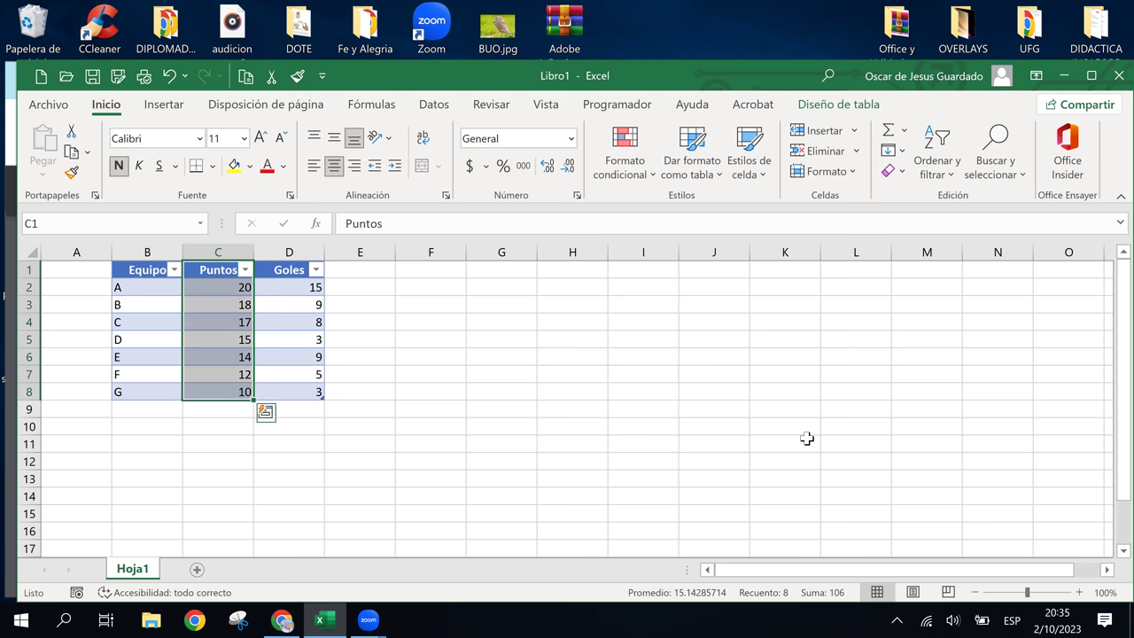
key("Down")
key("Left")
key("Down")
key("Down")
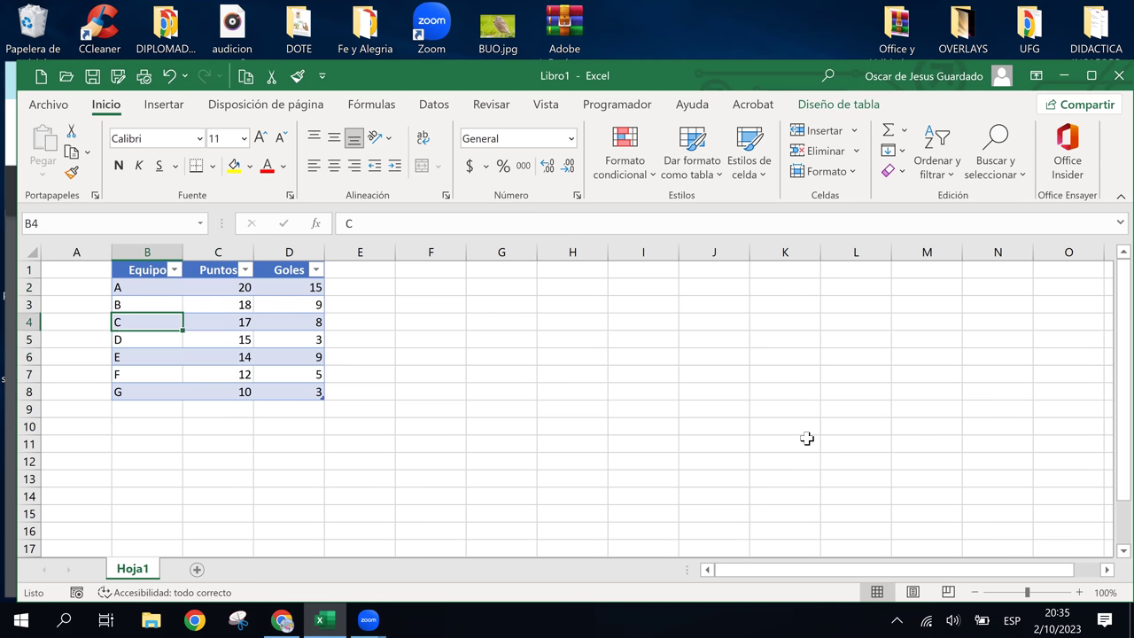
key("ctrl+shift+Right")
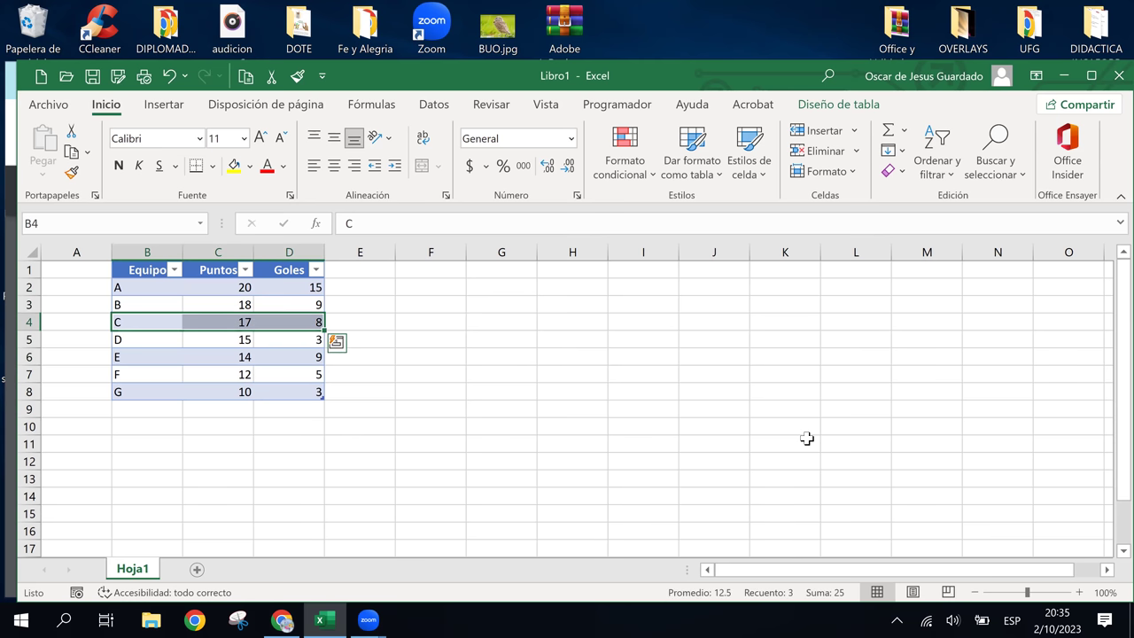
key("Down")
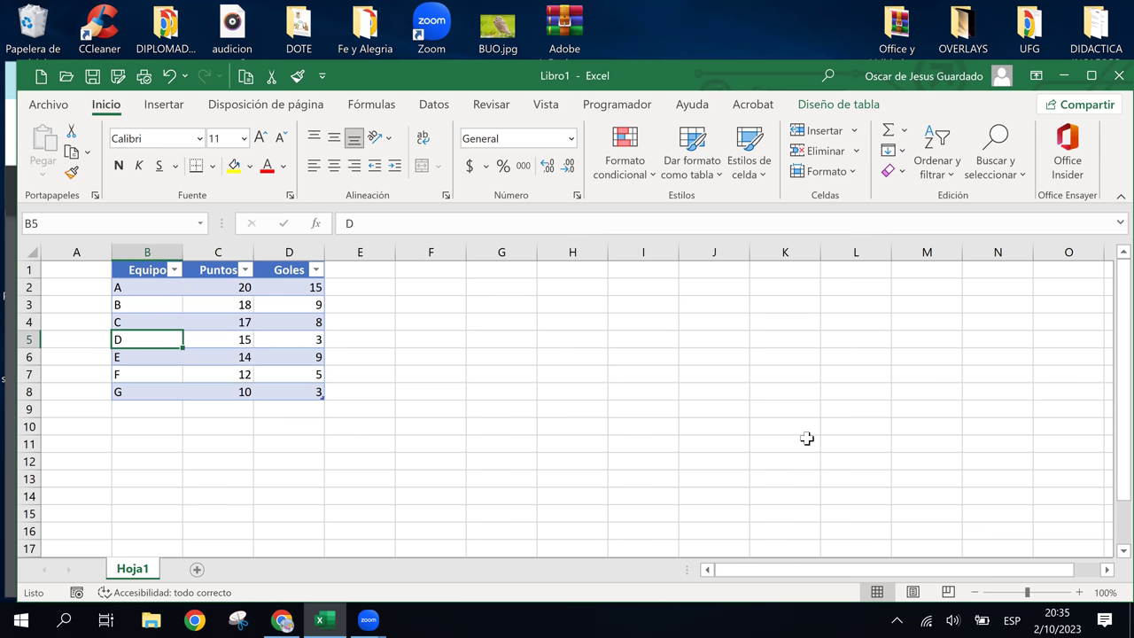
key("Up")
key("Up")
key("Up")
key("Down")
key("Down")
key("Down")
key("Up")
key("Down")
key("Up")
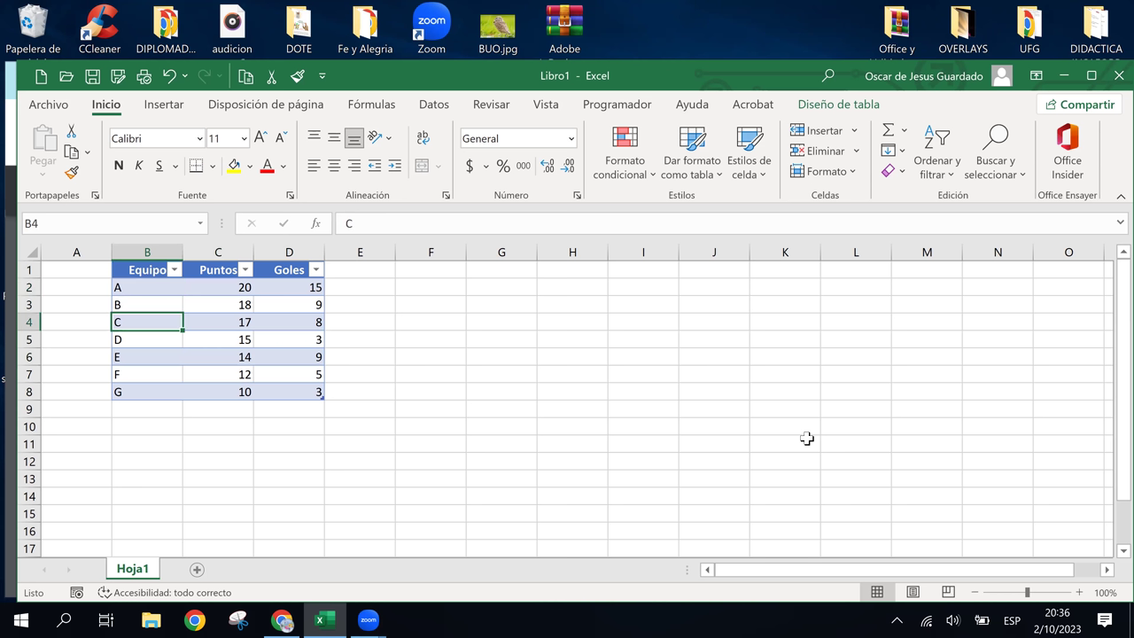
key("Up")
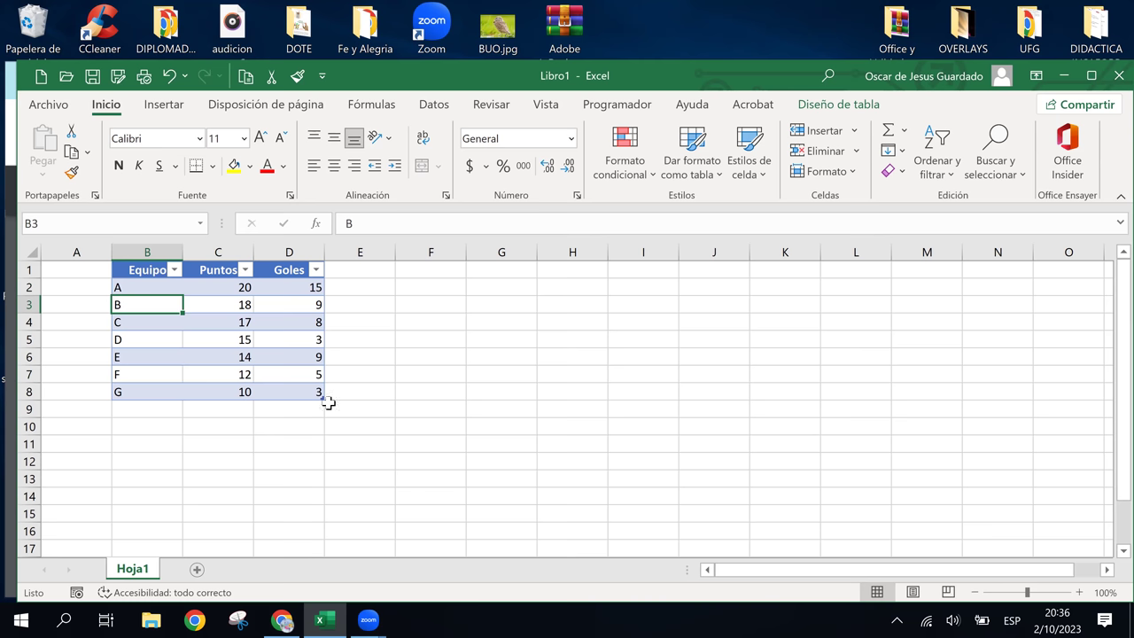
left_click(217, 342)
left_click(210, 301)
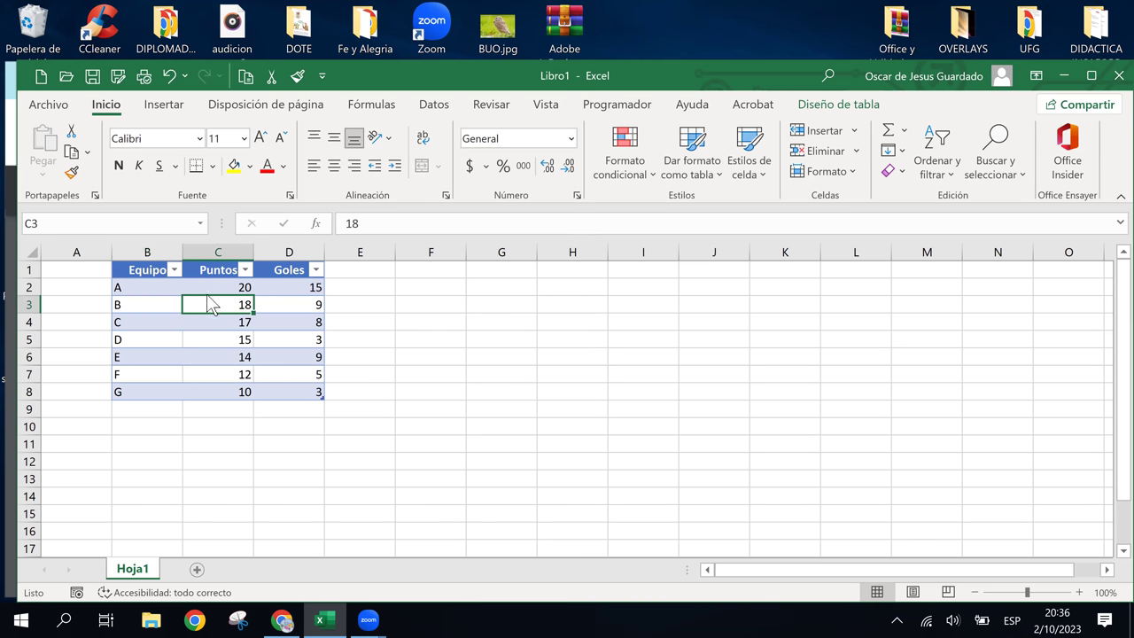
left_click(208, 286)
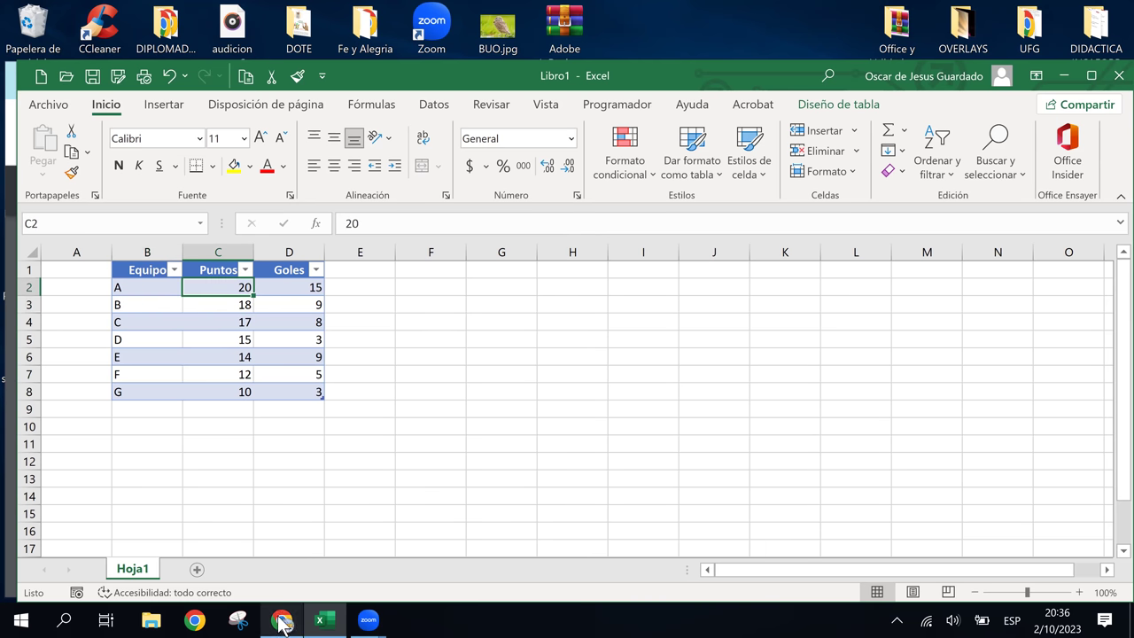
left_click(281, 622)
Scroll the manual PDF down to page 81's Figure 54 text on selecting a whole table
scroll(467, 373, "down", 2)
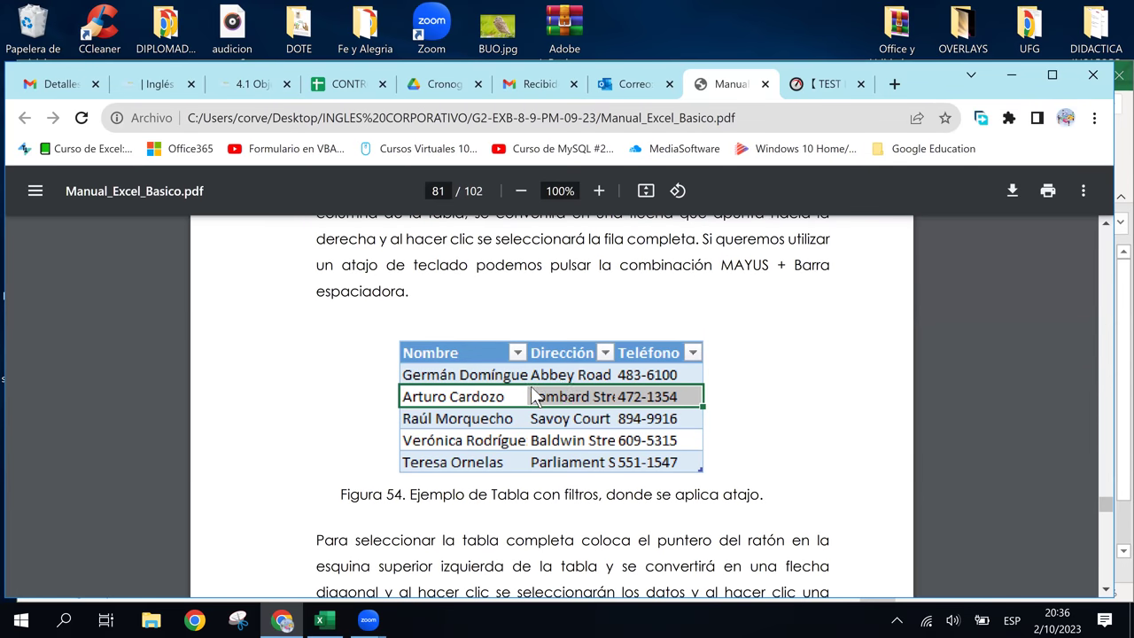
scroll(352, 462, "down", 1)
scroll(352, 462, "down", 3)
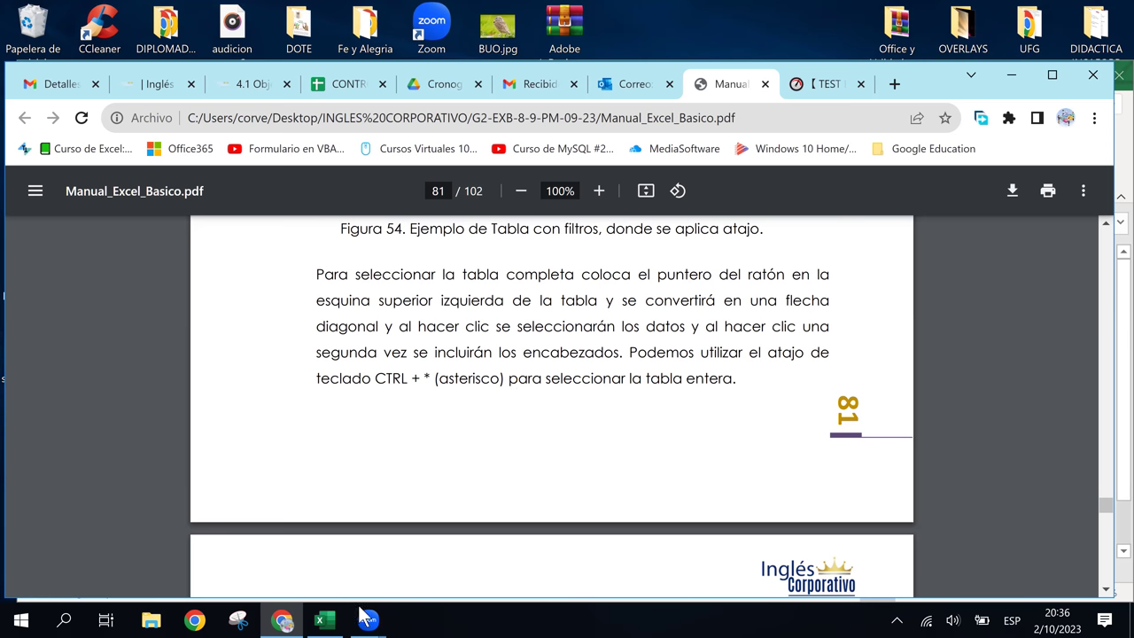
mouse_move(340, 622)
Drag the team table so it starts at C3, replacing the destination cells, then deselect it
left_click(326, 620)
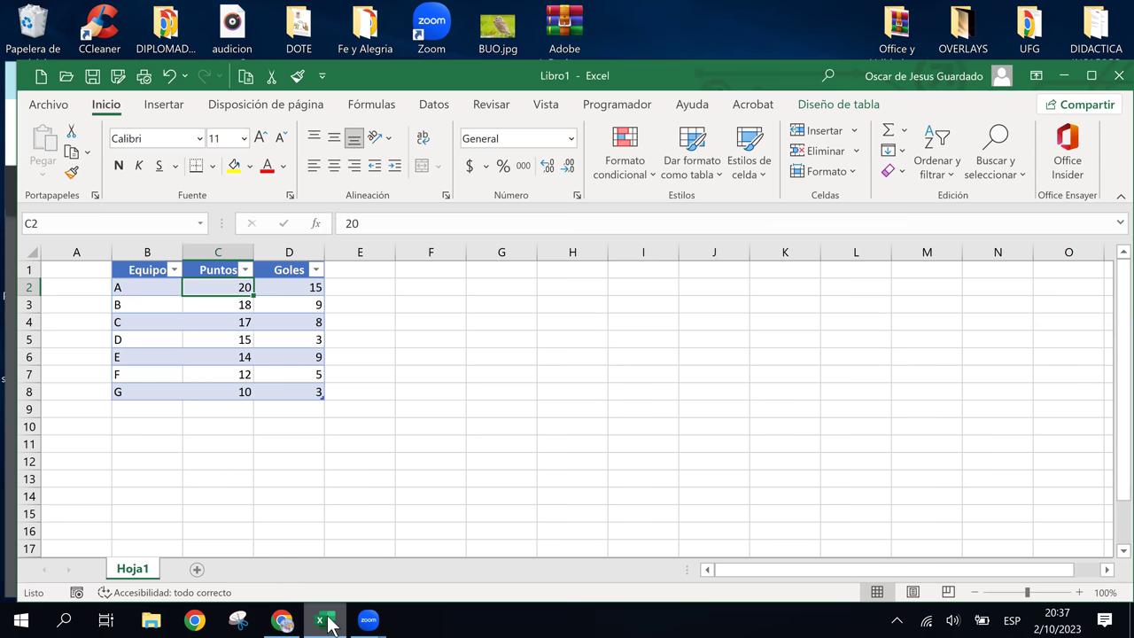
left_click(328, 623)
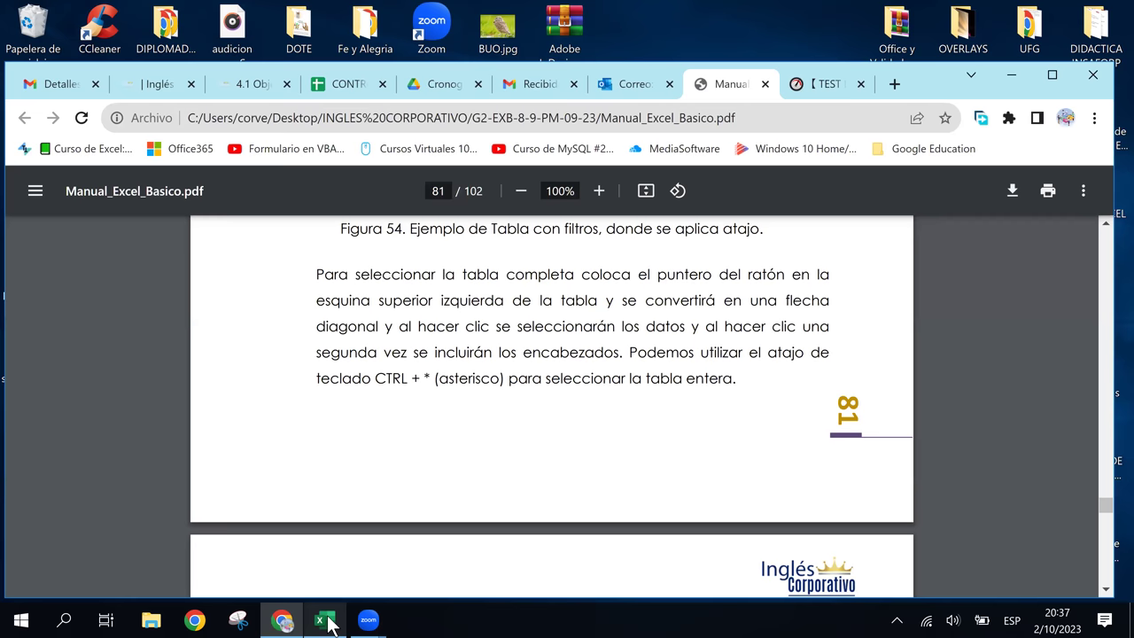
left_click(326, 620)
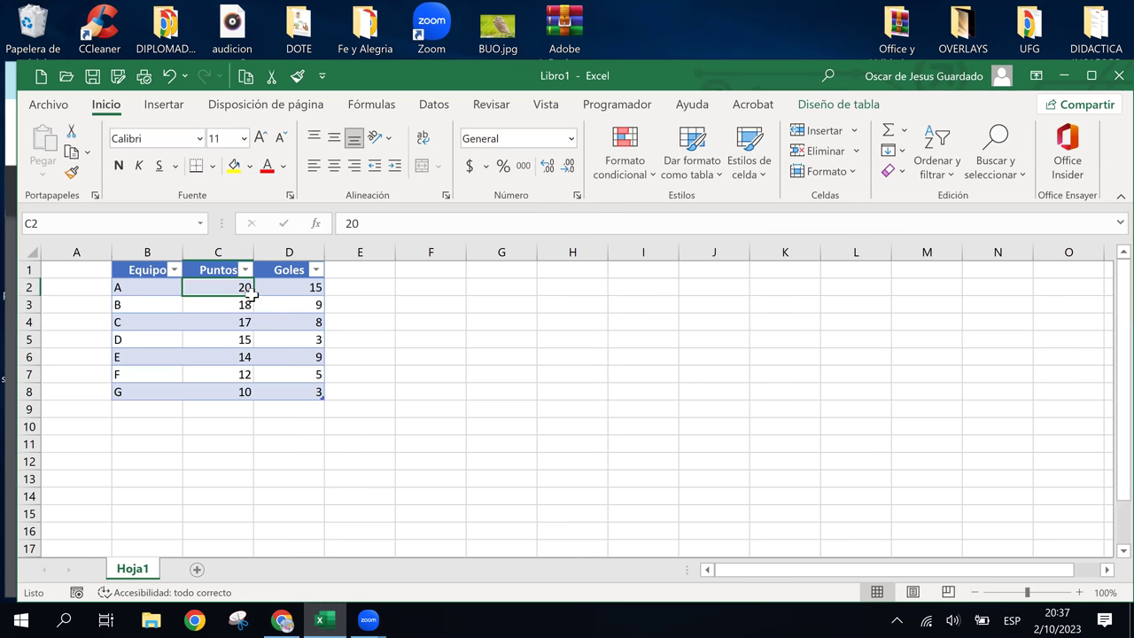
mouse_move(139, 269)
left_mouse_down()
mouse_move(289, 392)
mouse_move(330, 396)
left_mouse_up()
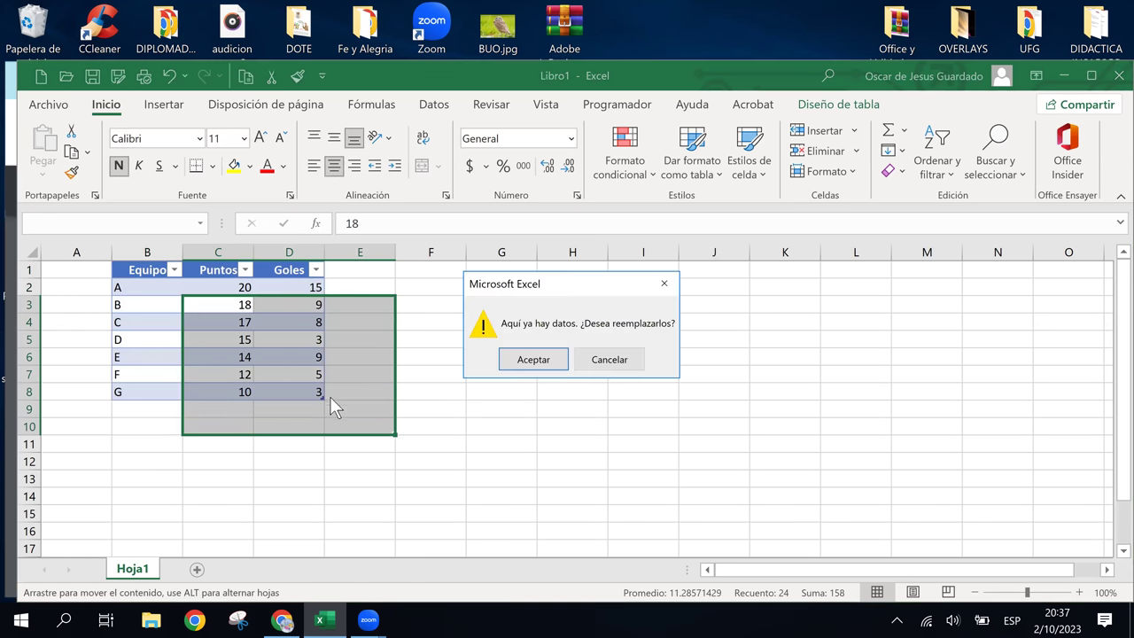
left_click(530, 362)
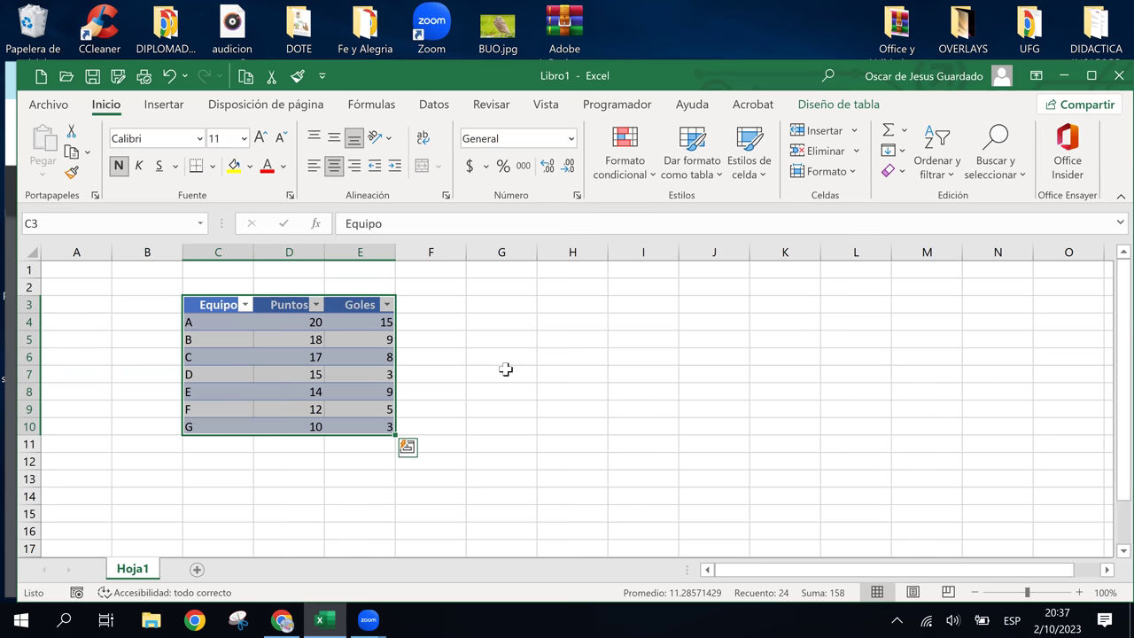
left_click(505, 370)
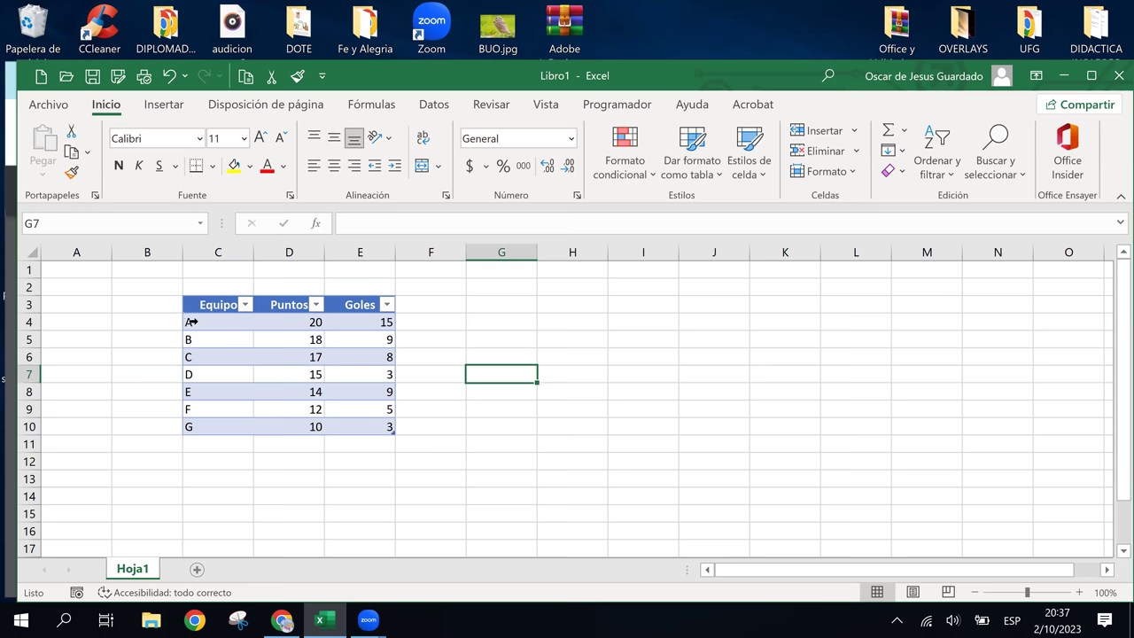
scroll(195, 322, "up", 2, "ctrl")
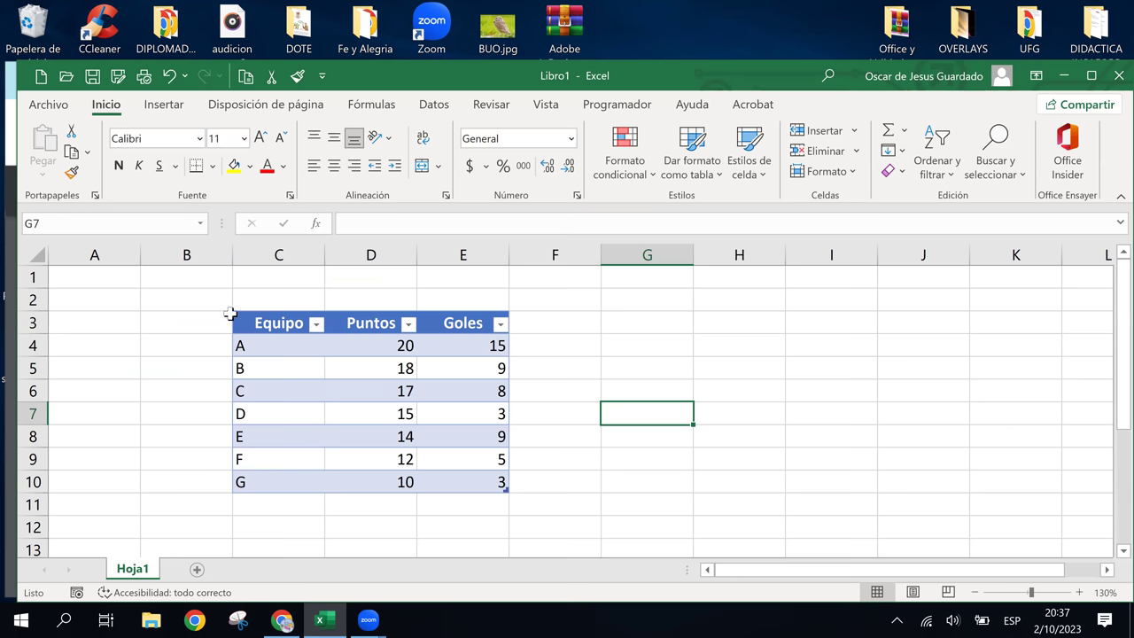
left_click(233, 311)
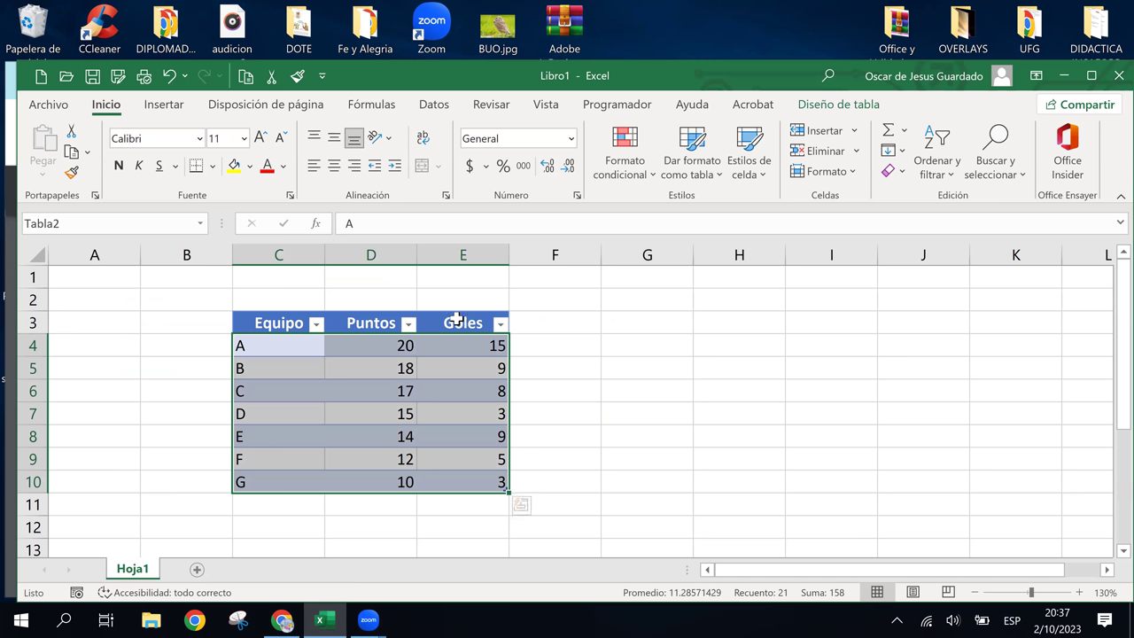
left_click(370, 366)
left_click(236, 348)
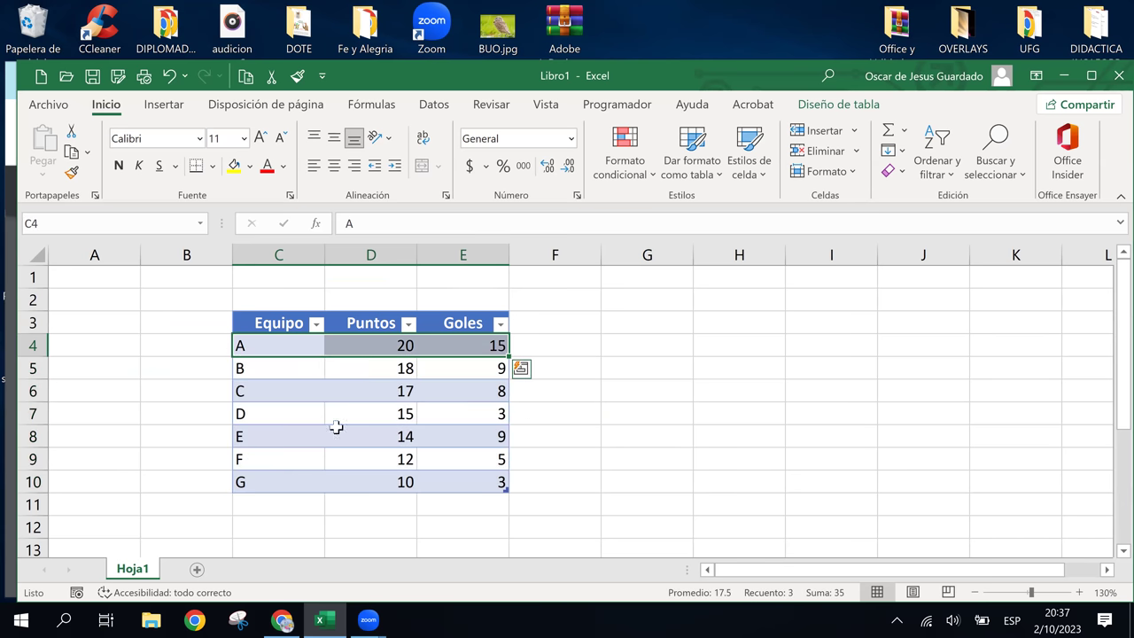
left_click(240, 322)
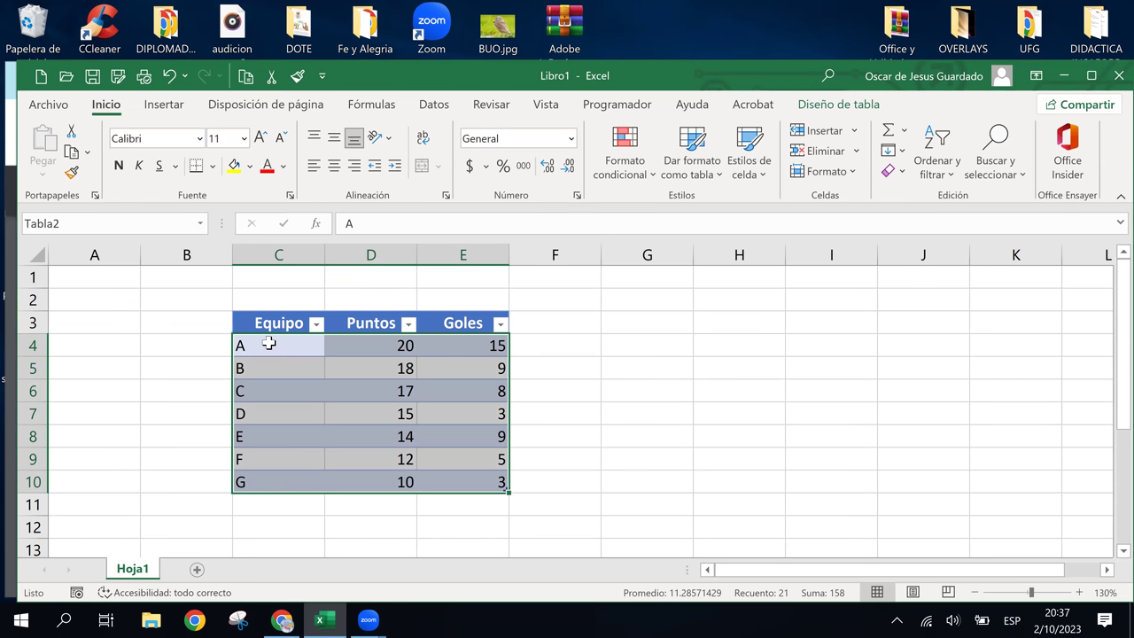
left_click(266, 345)
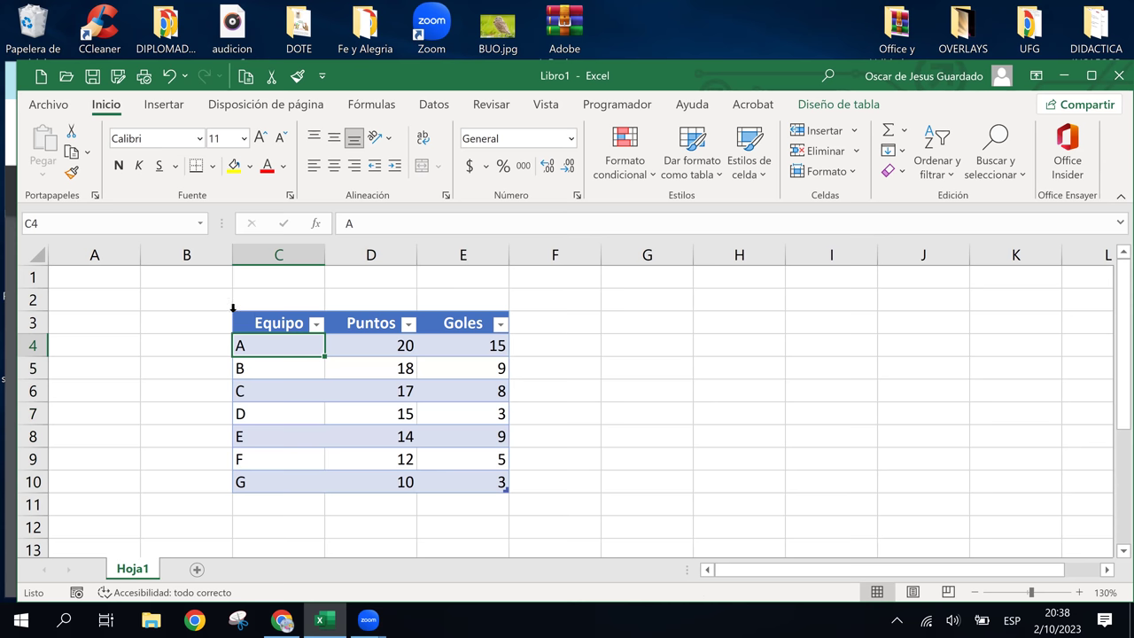
left_click(235, 308)
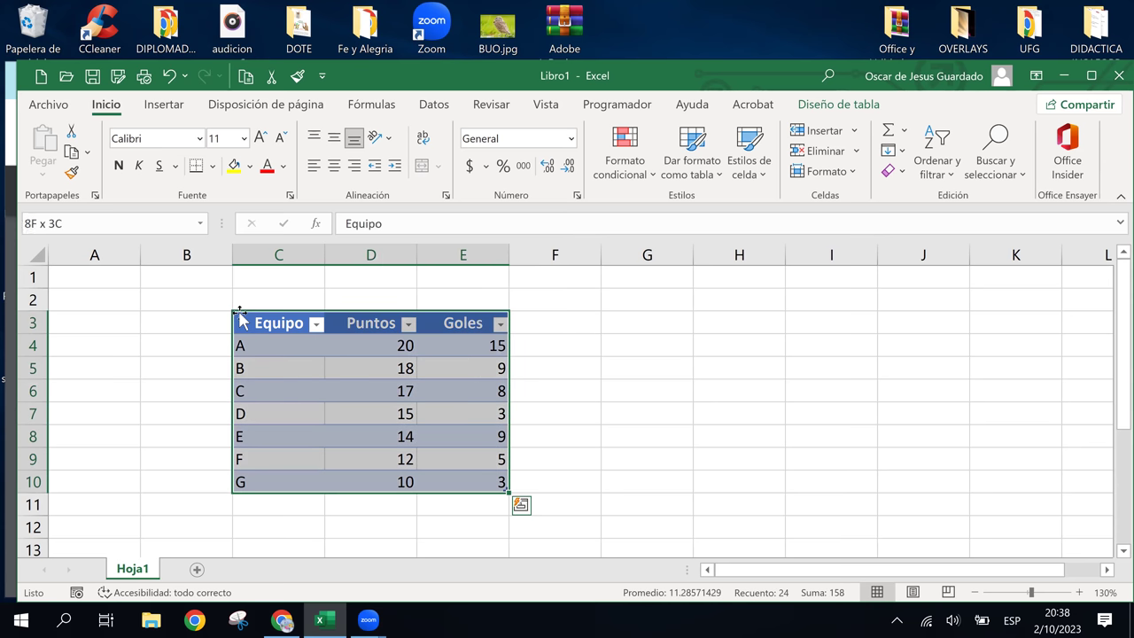
left_click(274, 362)
left_click(282, 341)
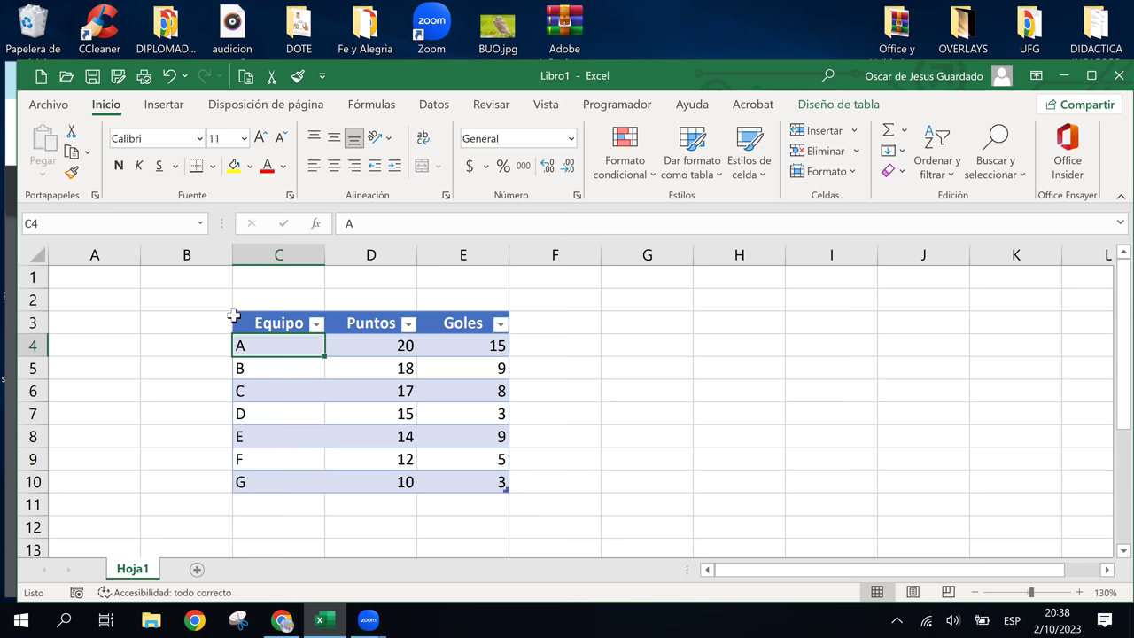
left_click(229, 310)
left_click(231, 311)
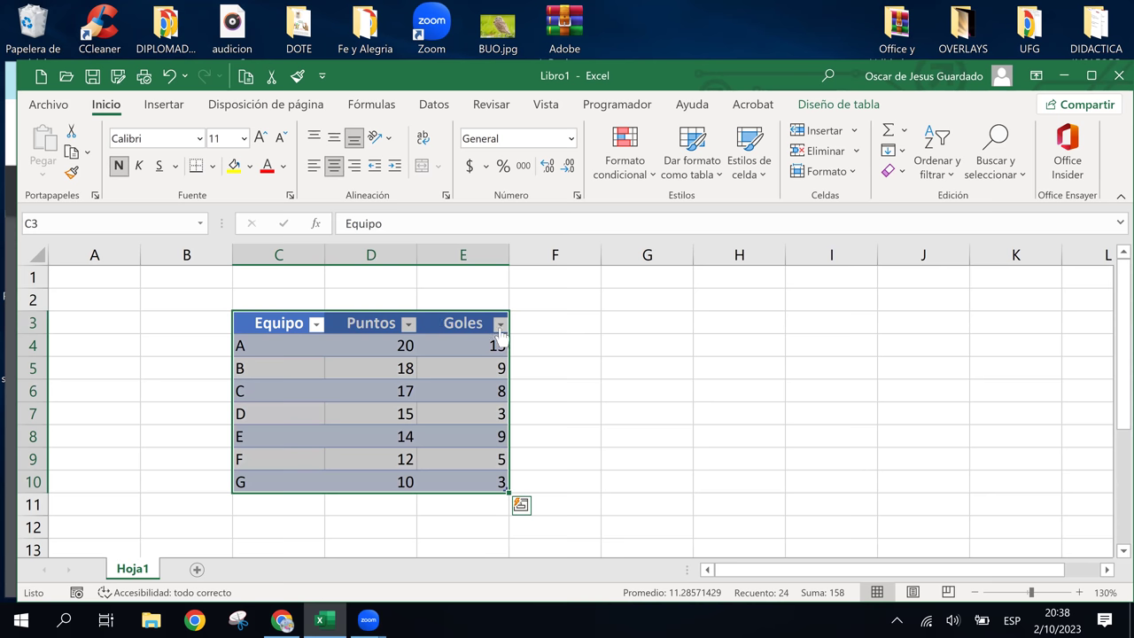
left_click(284, 359)
left_click(284, 352)
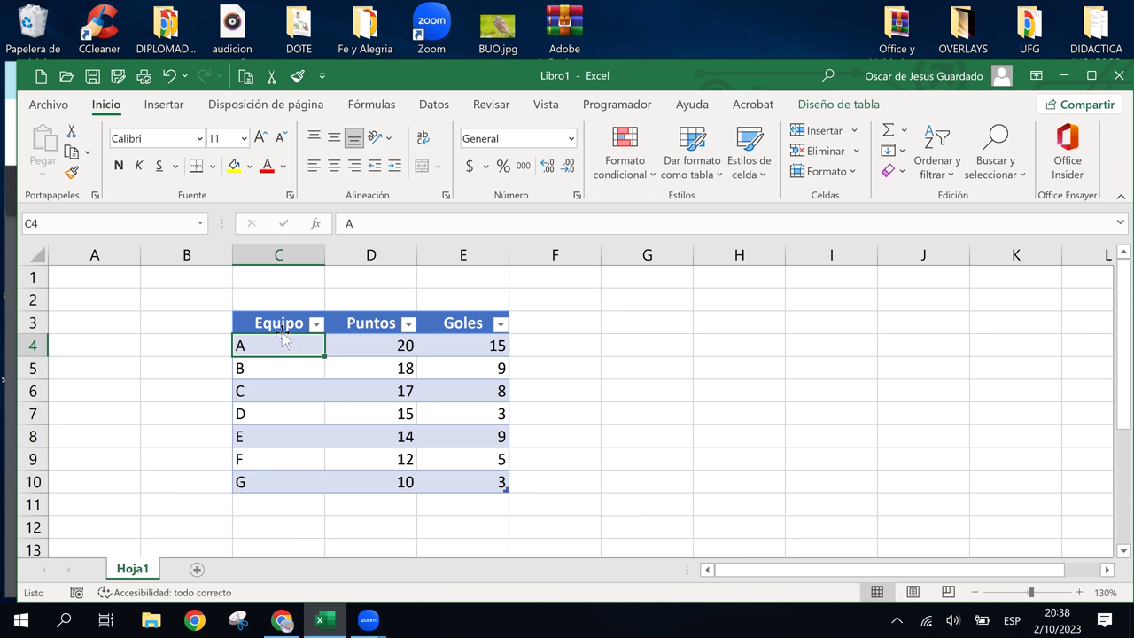
left_click(280, 326)
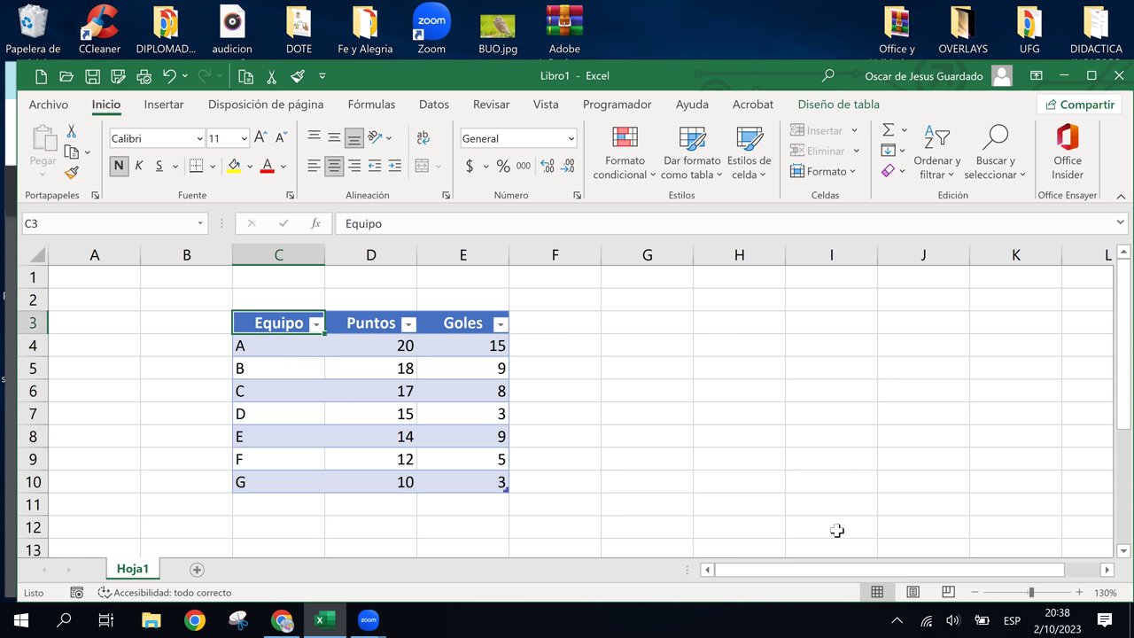
key("ctrl+a")
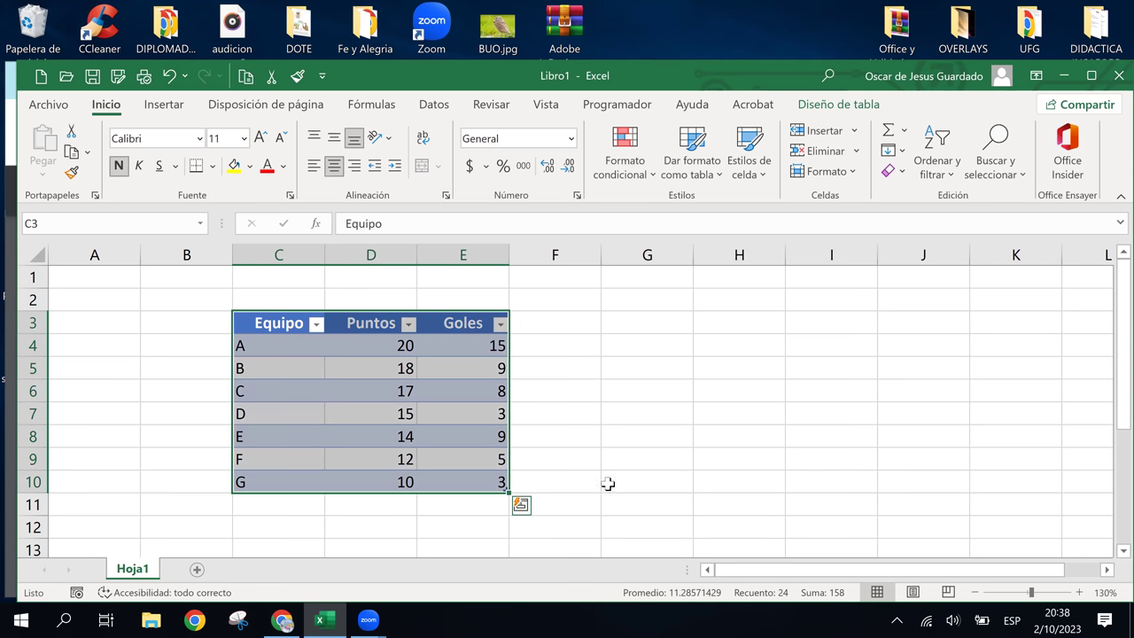
left_click(337, 391)
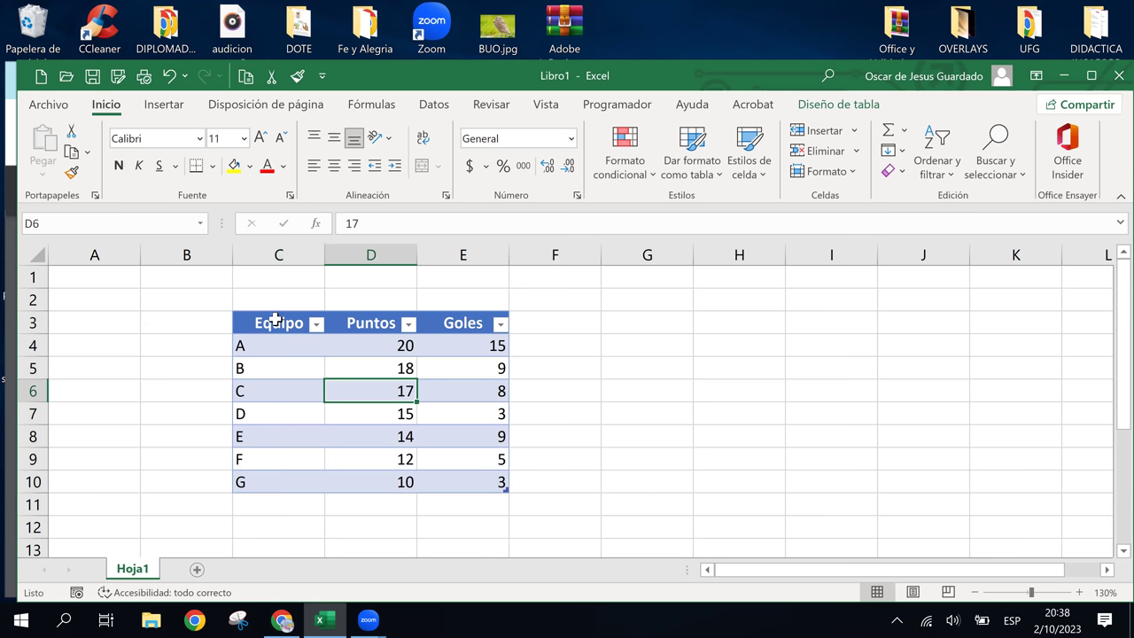
left_click(270, 324)
left_click(315, 407)
left_click(314, 359)
left_click(304, 390)
left_click(312, 438)
left_click(289, 421)
left_click(293, 456)
left_click(310, 482)
left_click(295, 458)
left_click(291, 409)
left_click(296, 388)
left_click(298, 363)
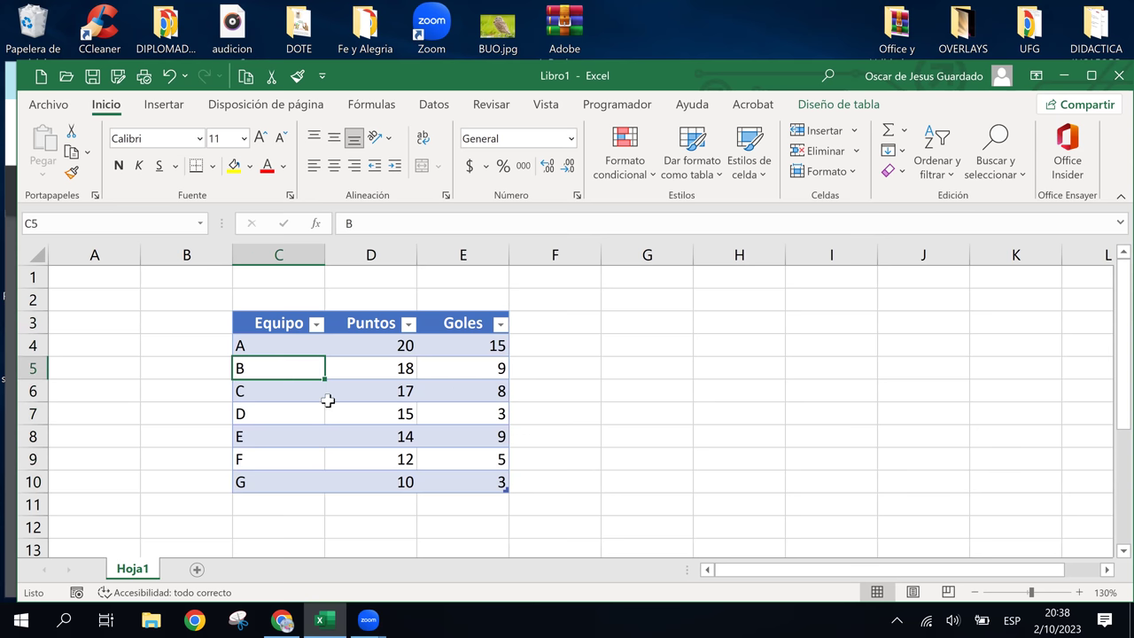
left_click(363, 348)
left_click(372, 399)
left_click(384, 436)
left_click(372, 393)
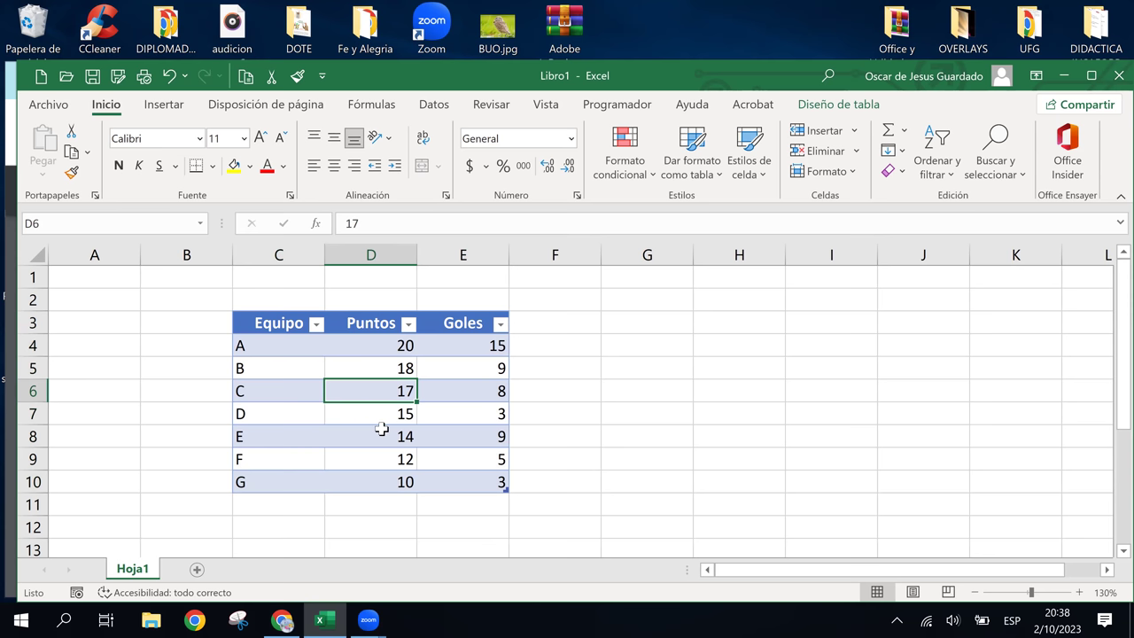
left_click(380, 430)
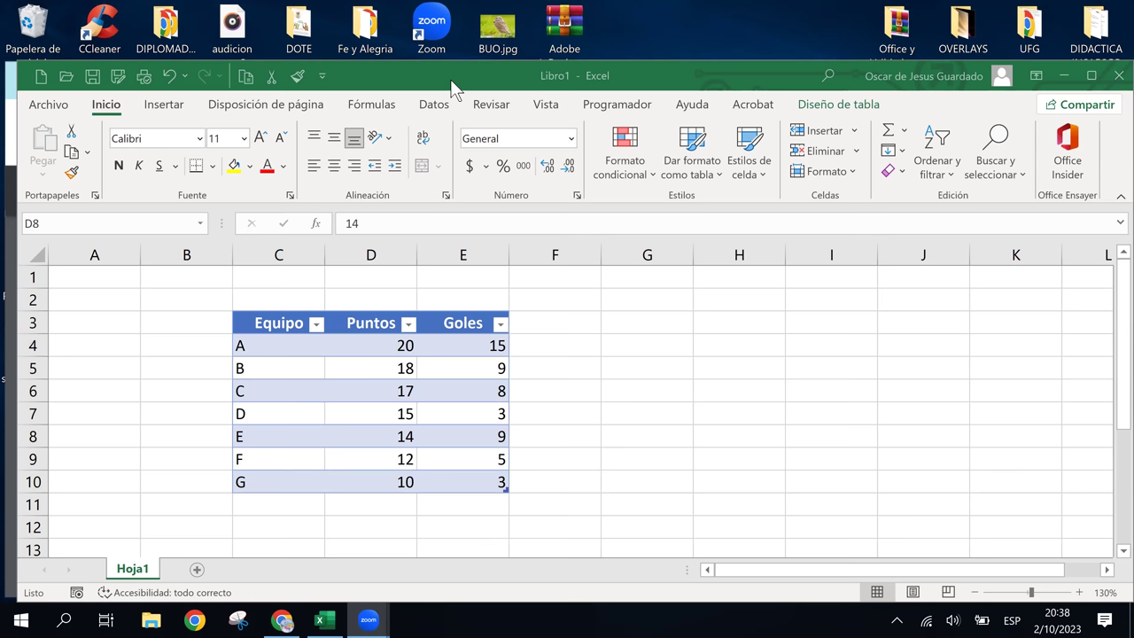
left_click(271, 322)
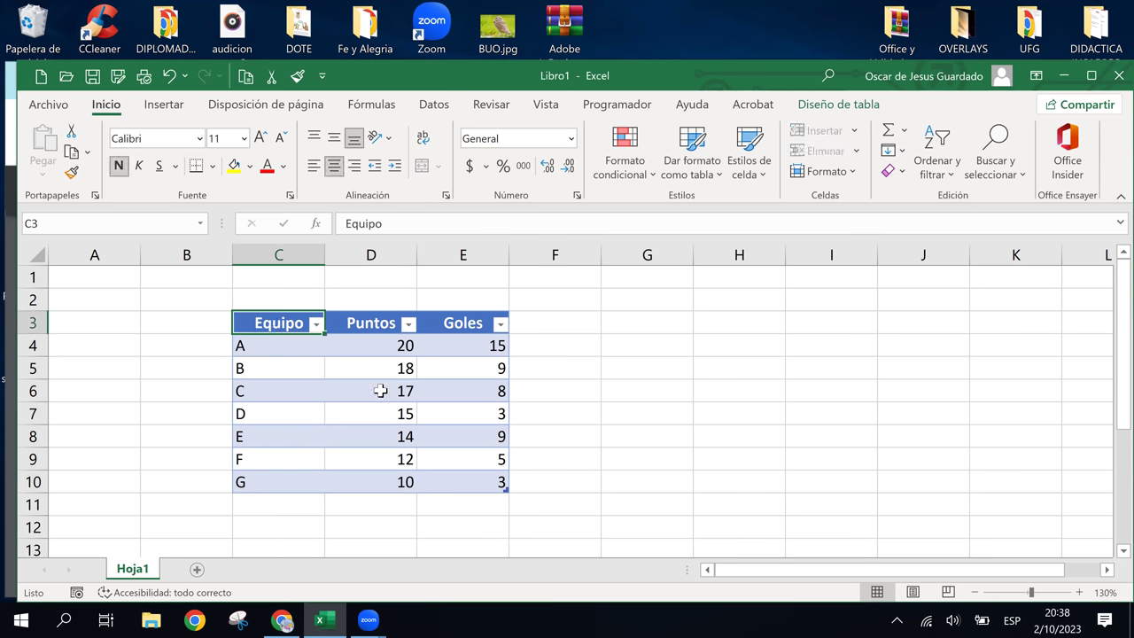
left_click(281, 623)
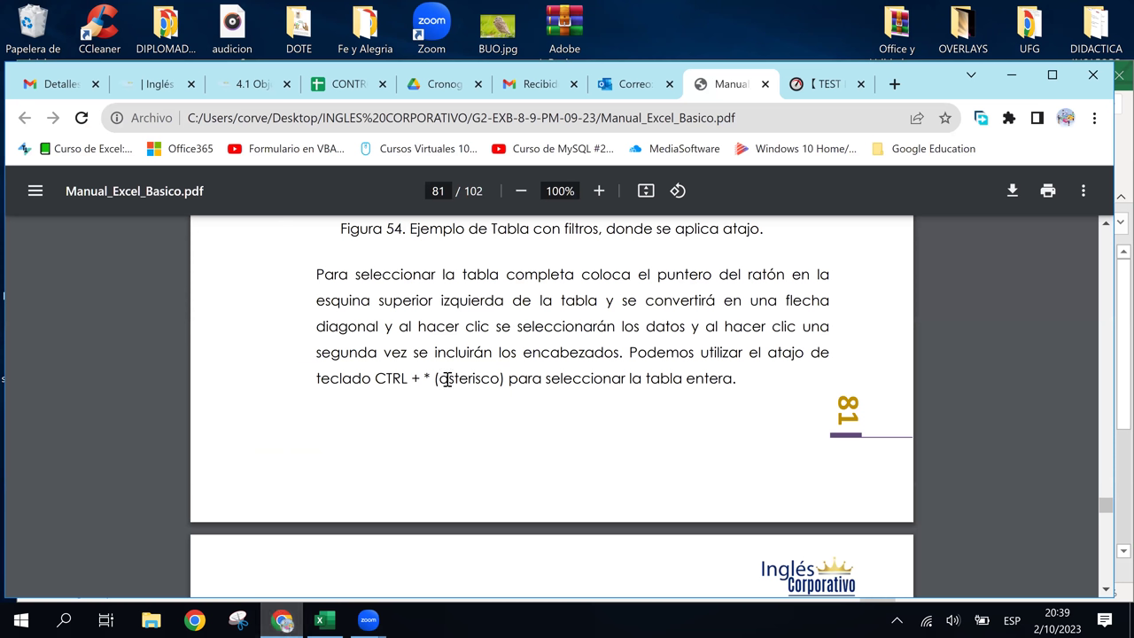
left_click(344, 624)
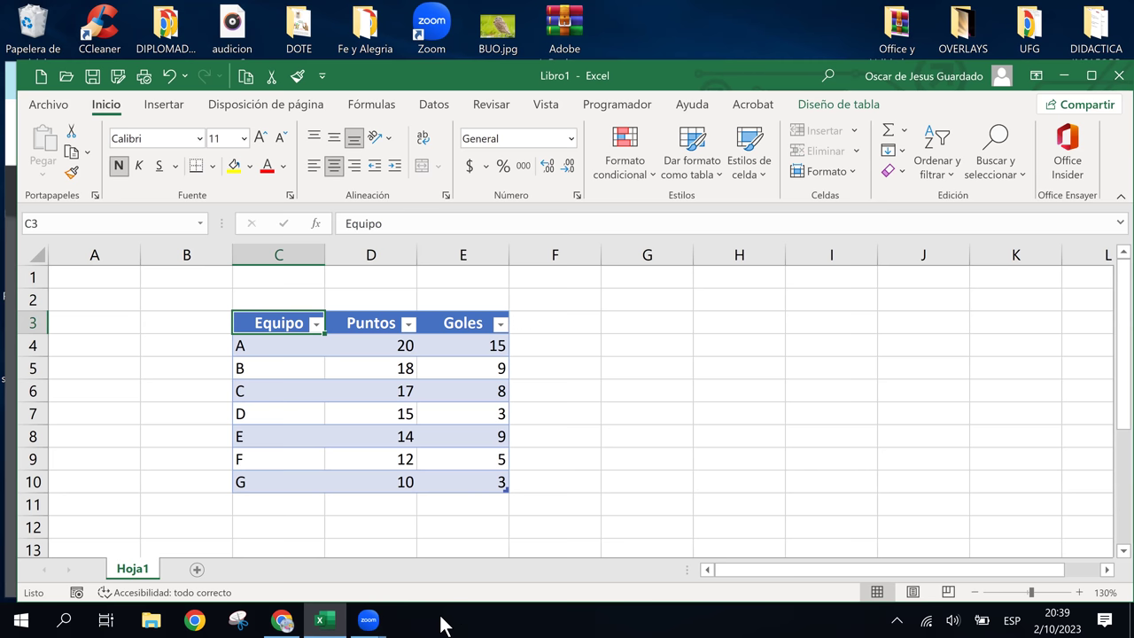
key("ctrl+a")
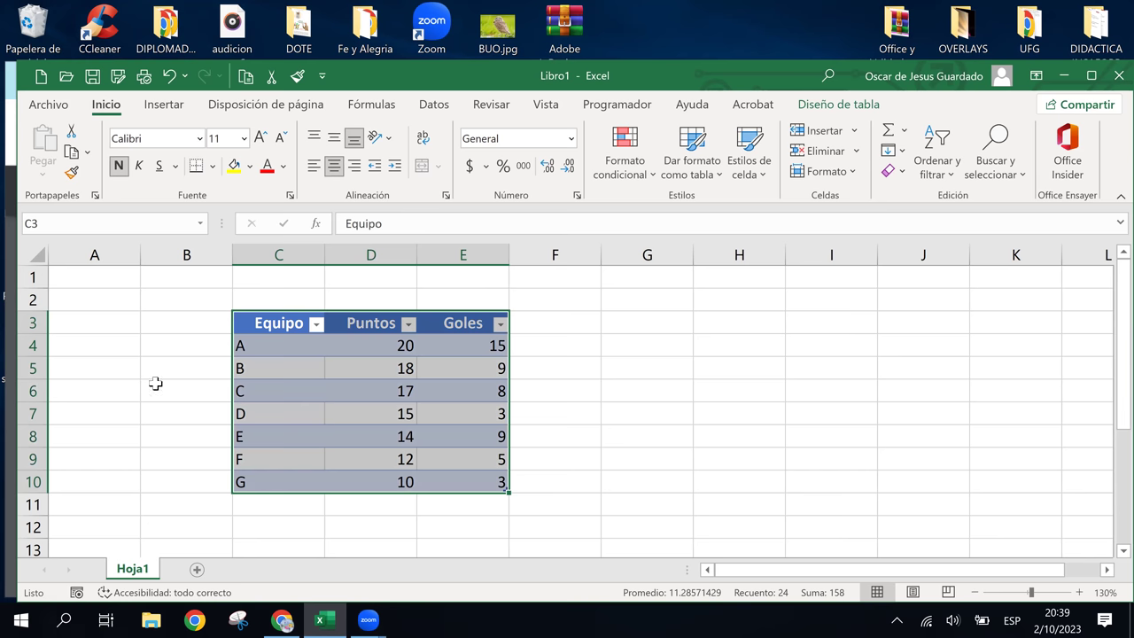
left_click(268, 324)
left_click(274, 399)
left_click(276, 309)
left_click(265, 325)
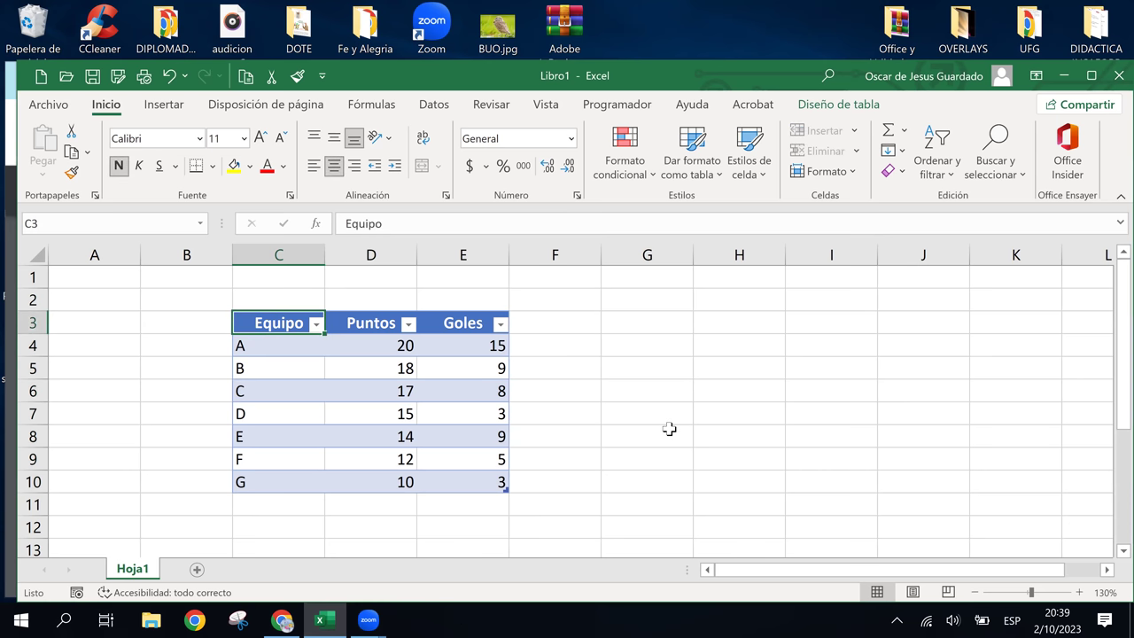
Show the table design options and select cells inside the team table, ending on C4
left_click(834, 105)
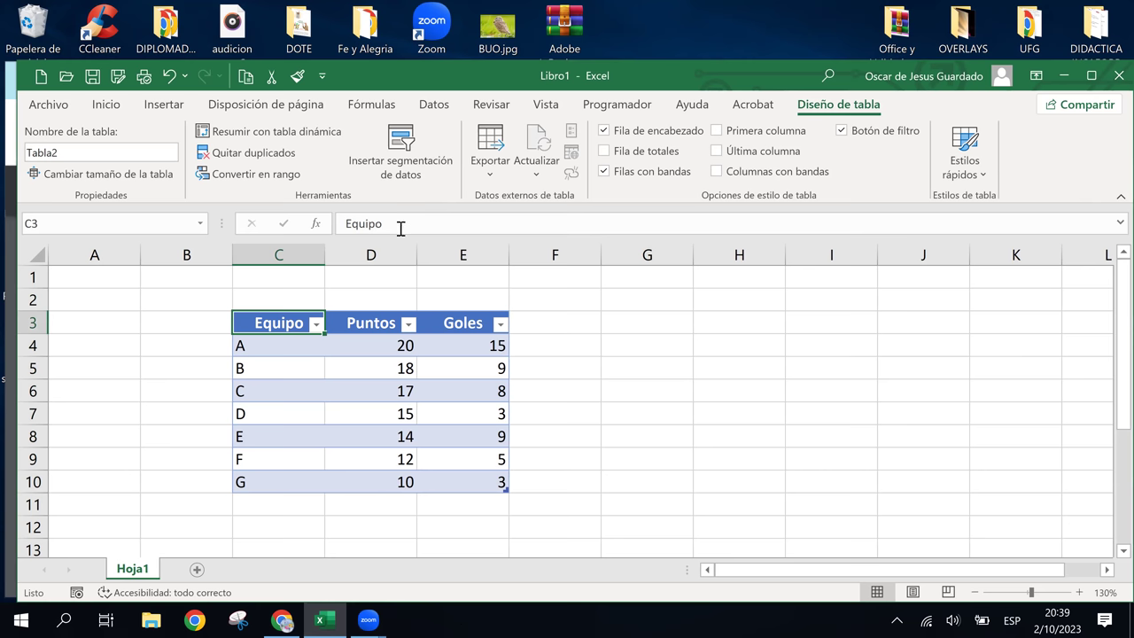
left_click(330, 435)
left_click_drag(245, 478, 483, 485)
left_click(363, 481)
left_click(248, 342)
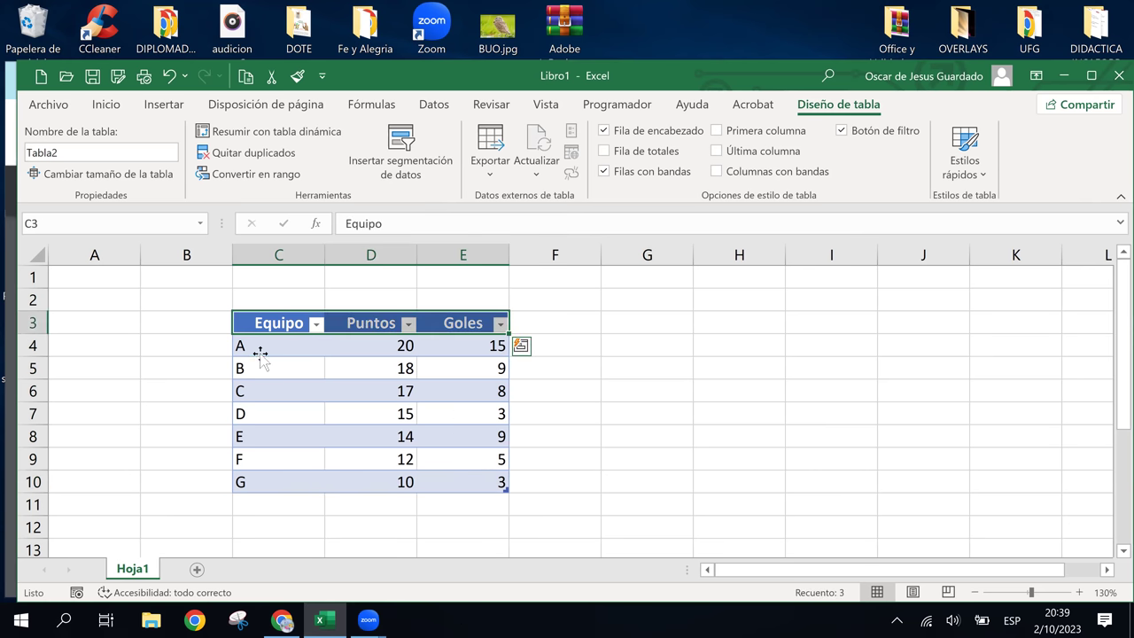
left_click(260, 355)
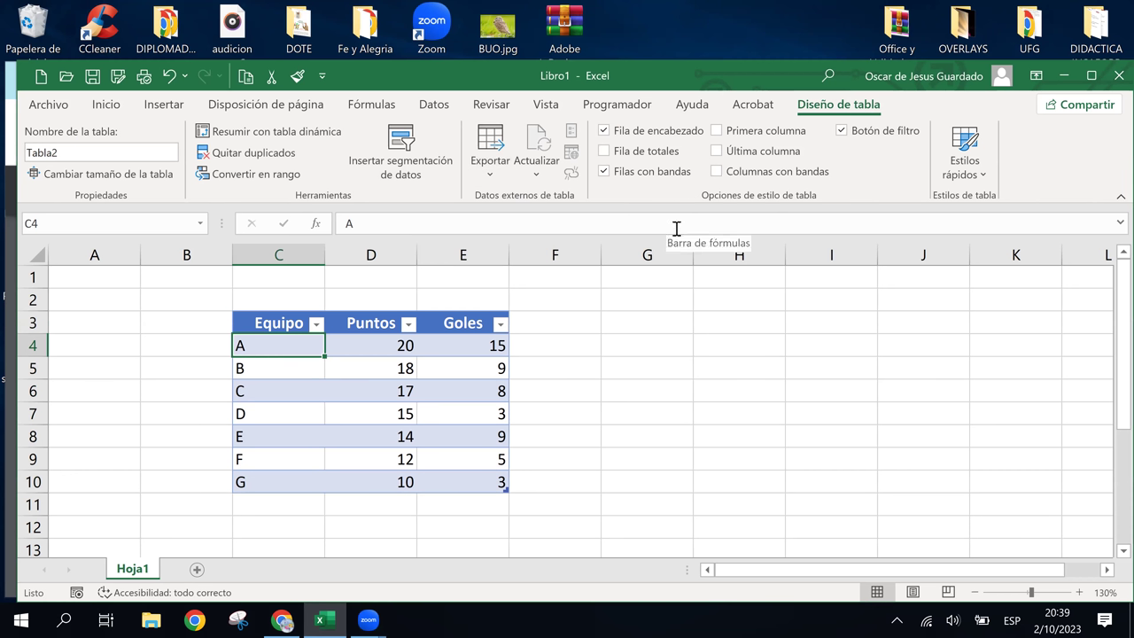
Toggle banded columns on and off, then banded rows off and on twice
left_click(716, 171)
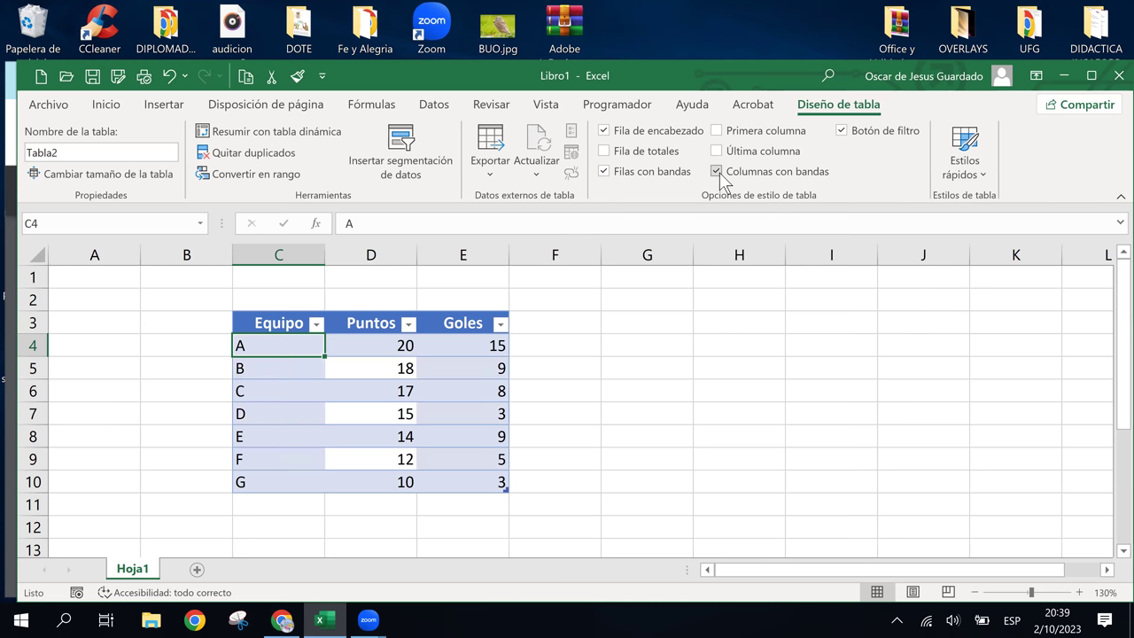
left_click(719, 173)
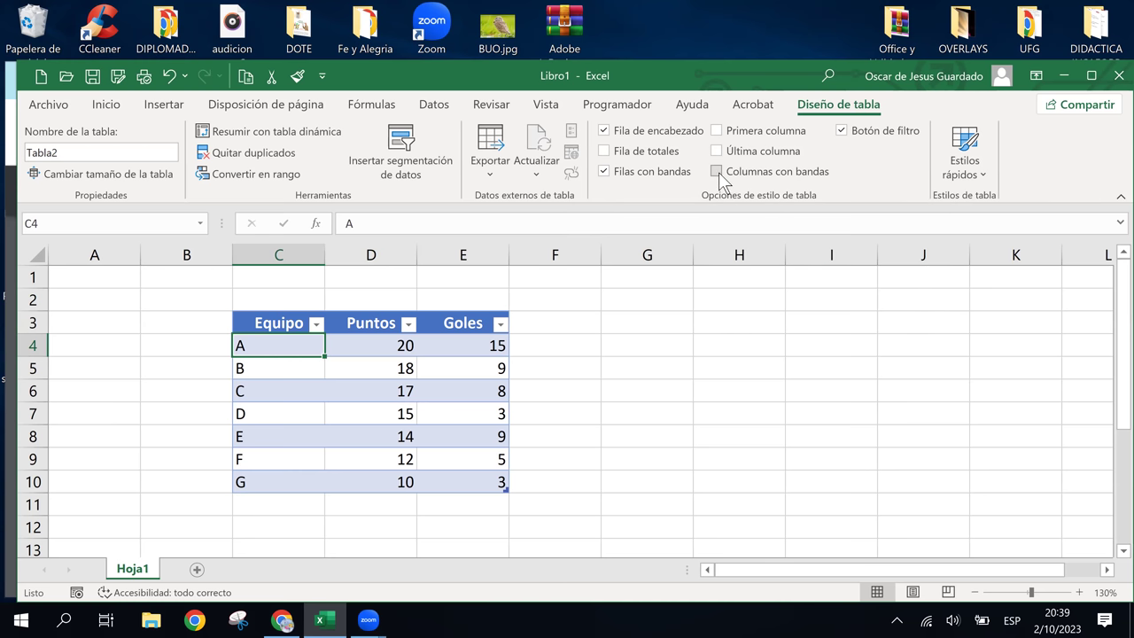
left_click(604, 174)
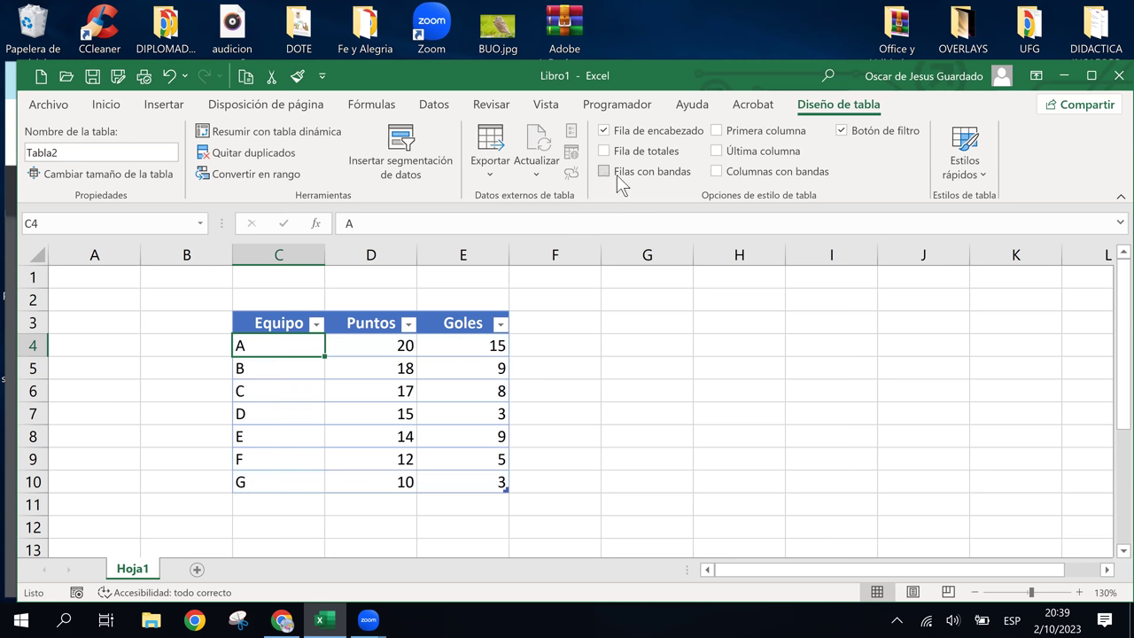
left_click(606, 173)
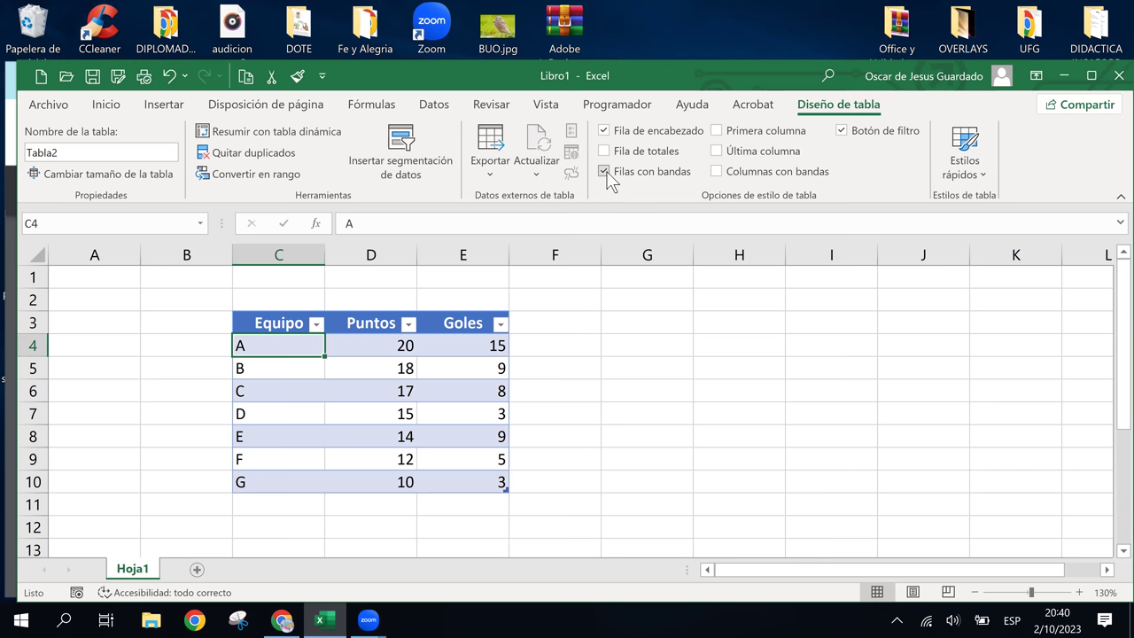
left_click(605, 172)
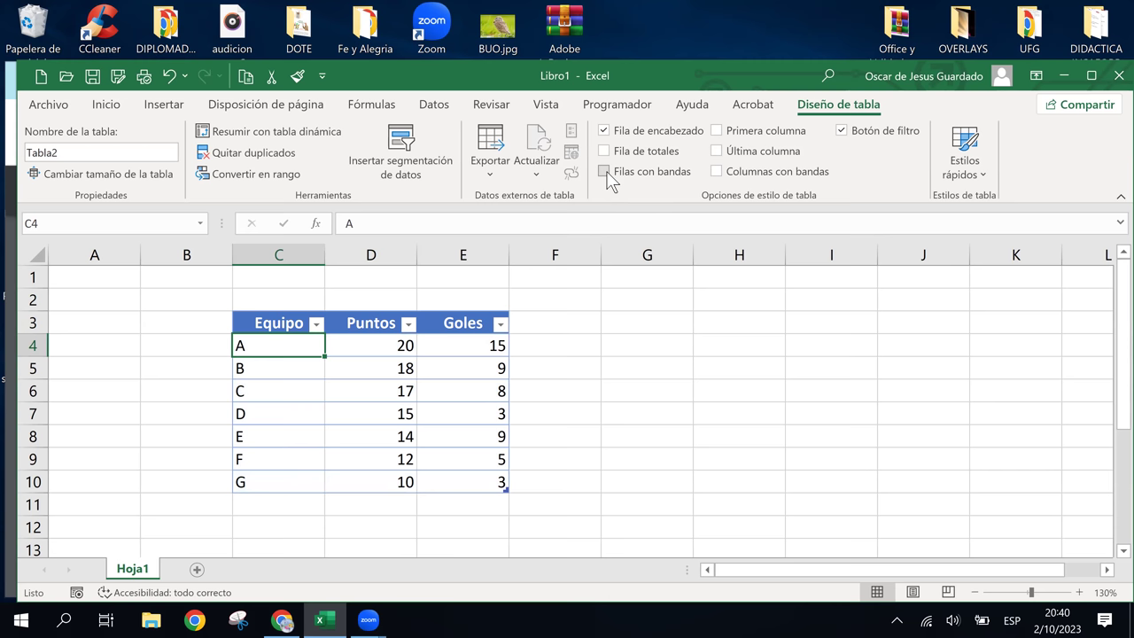
left_click(604, 171)
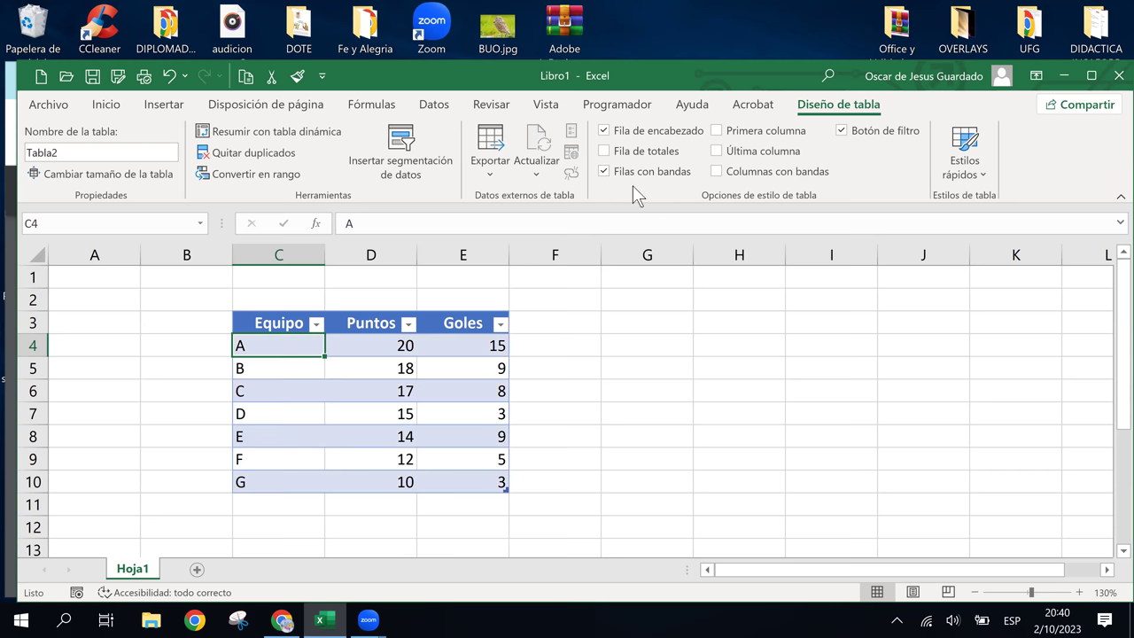
Hide and restore the Equipo/Puntos/Goles header row twice
left_click(603, 131)
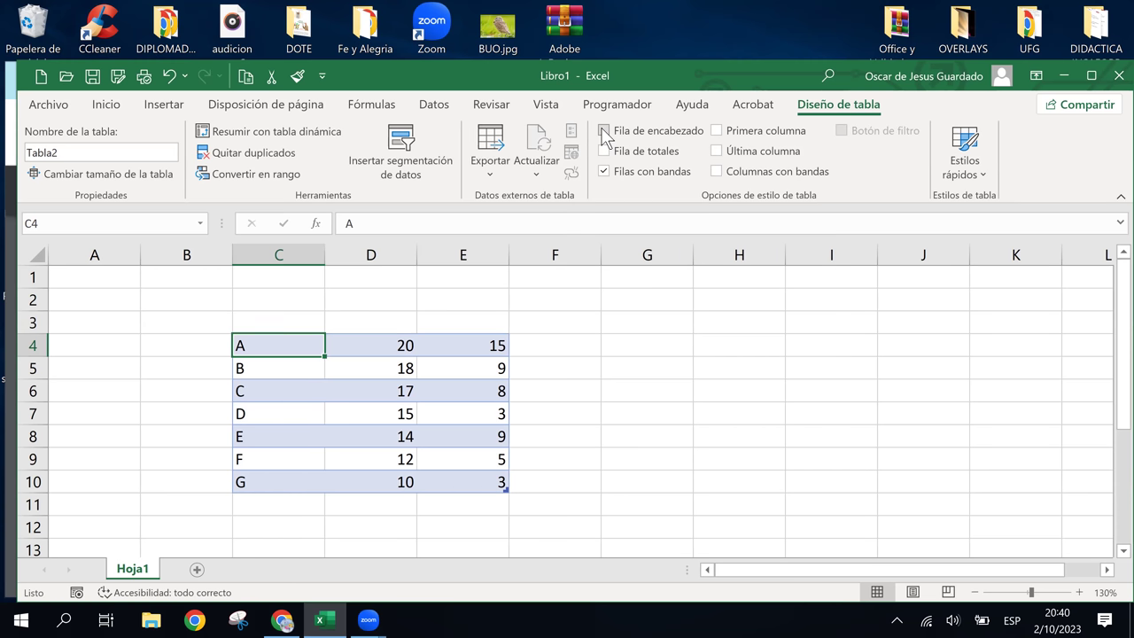
left_click(604, 131)
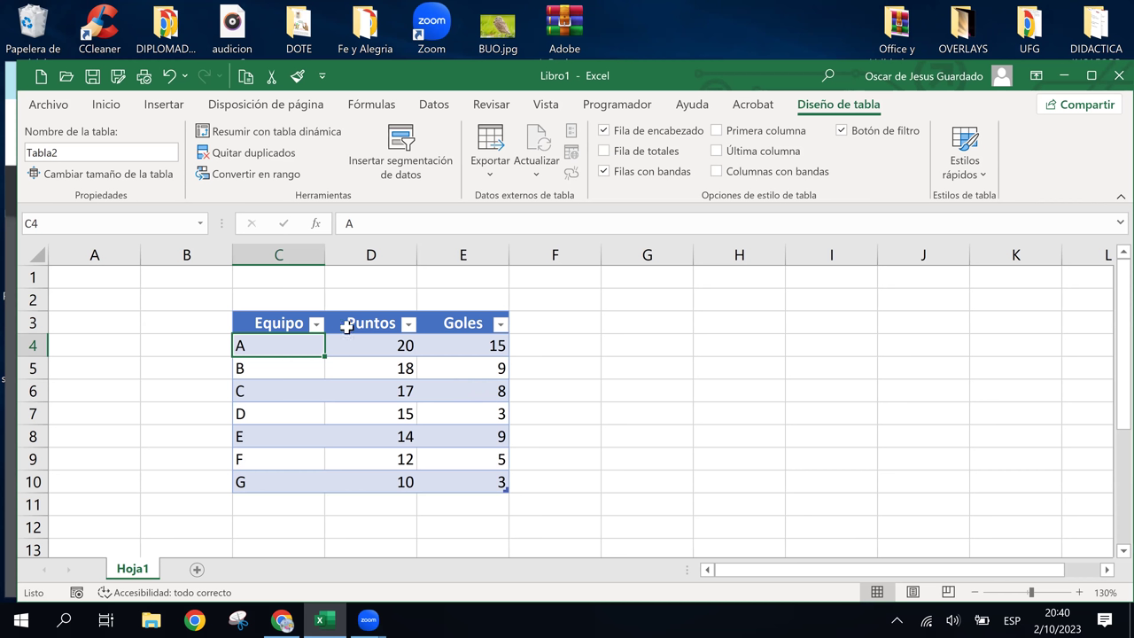
left_click(294, 324)
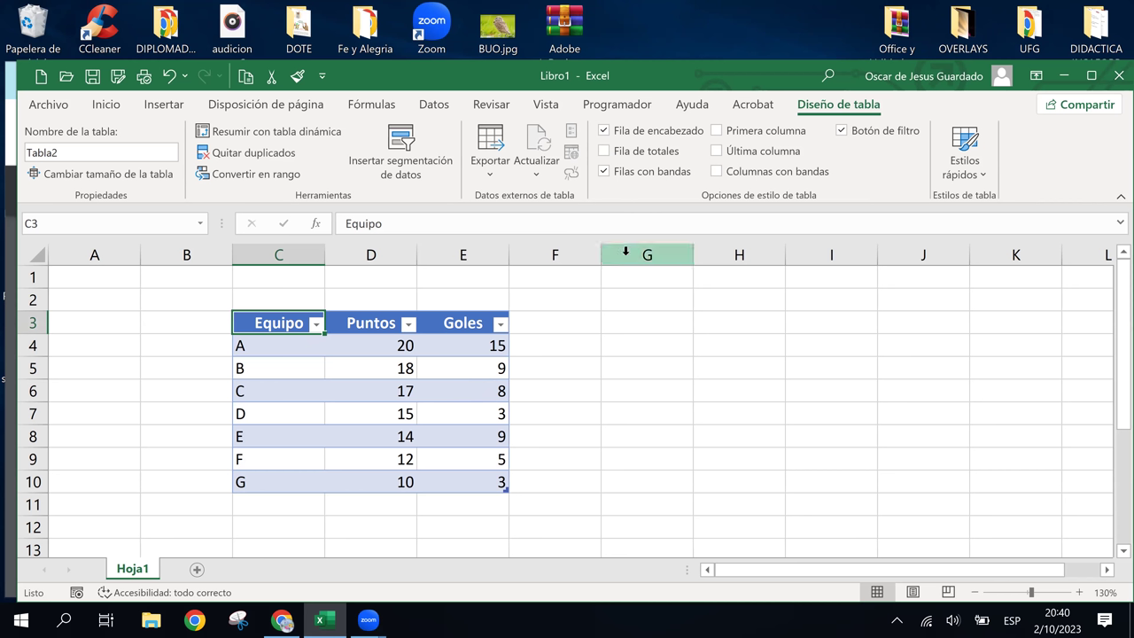
left_click(605, 131)
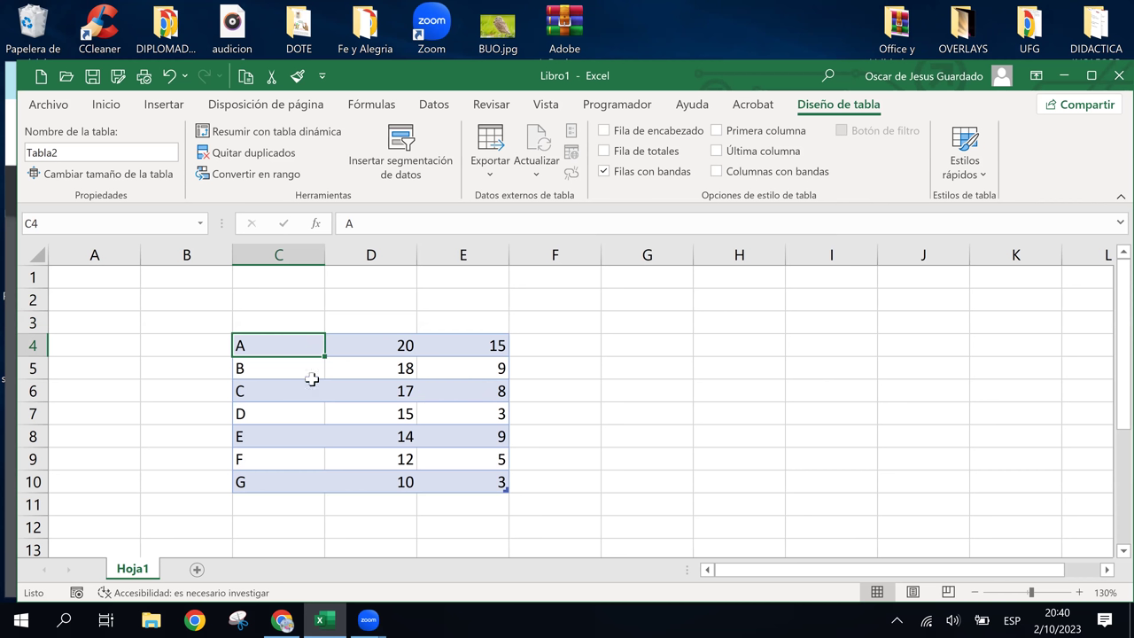
left_click(603, 131)
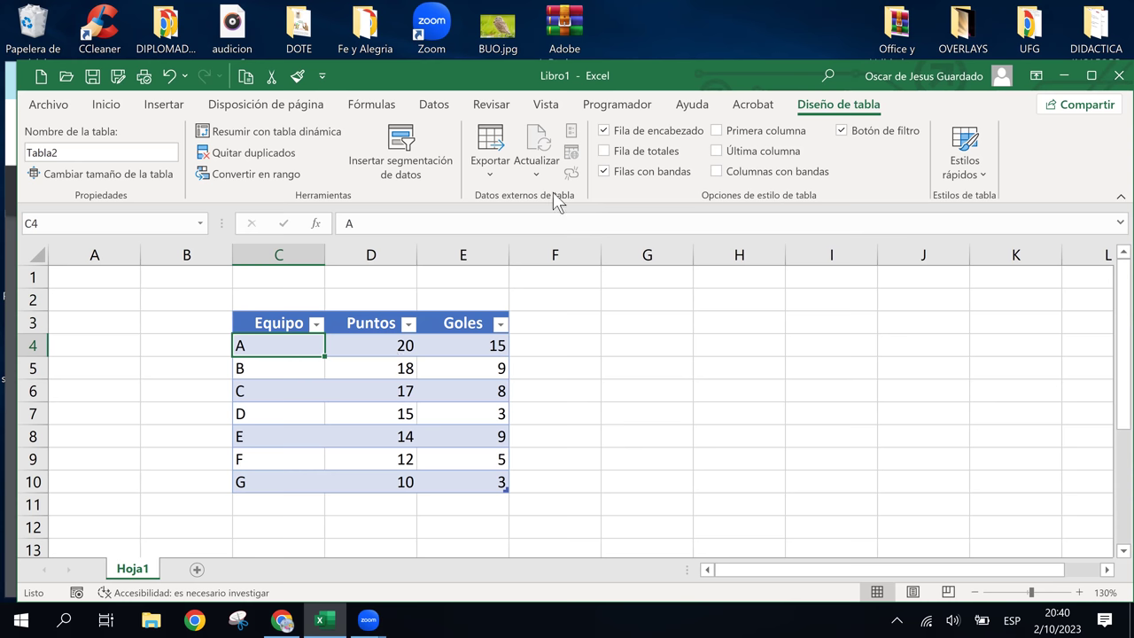
left_click(615, 155)
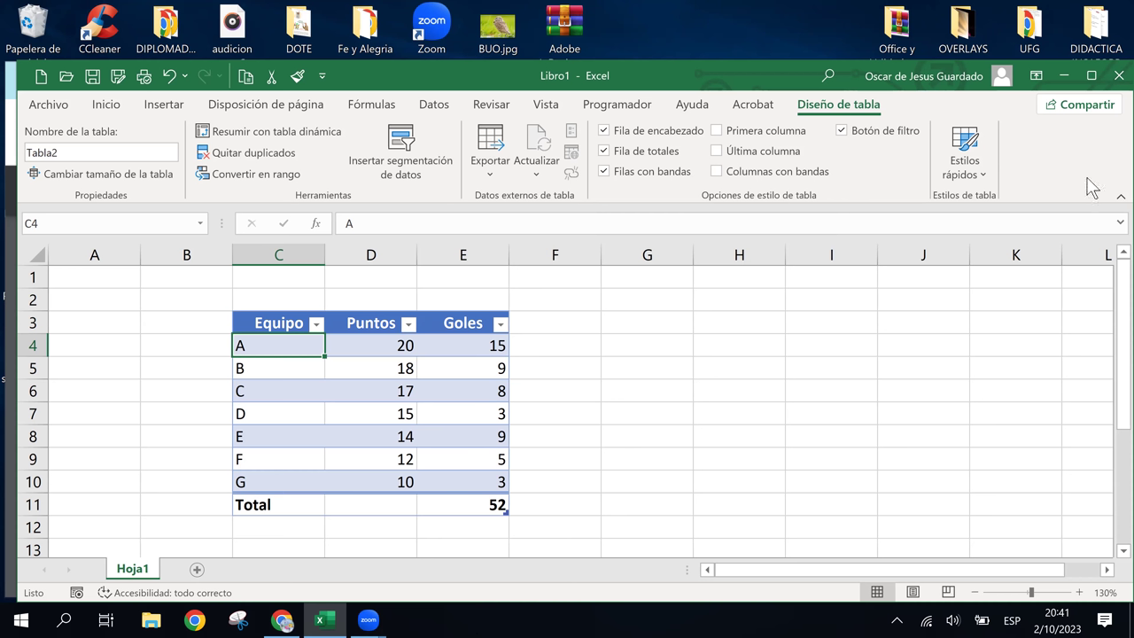
left_click(345, 342)
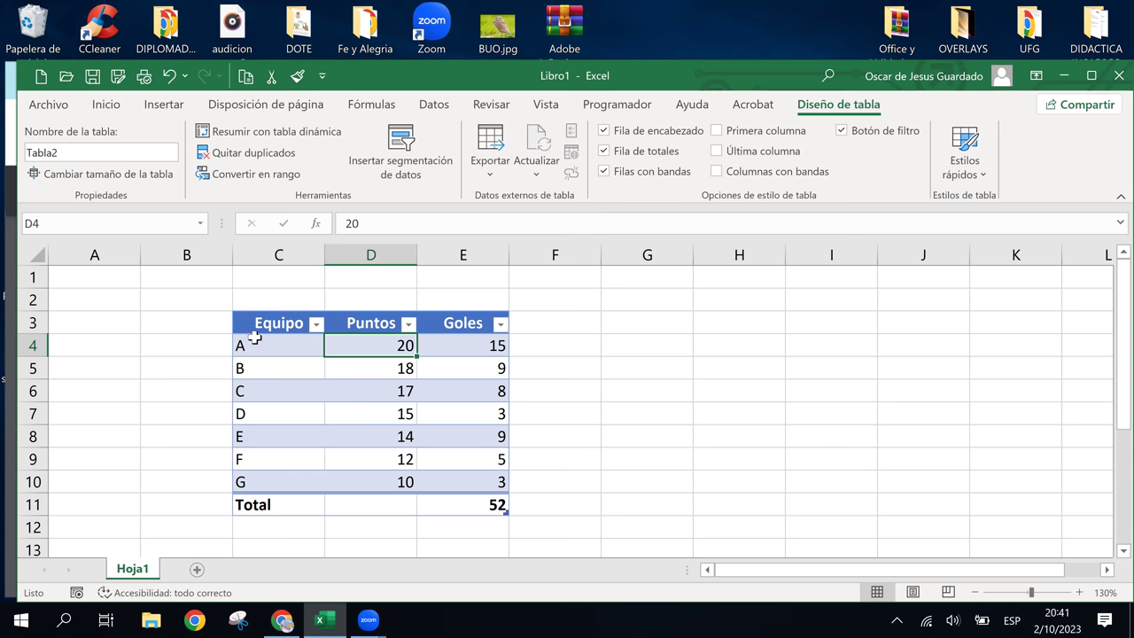
left_click(271, 351)
left_click(255, 325)
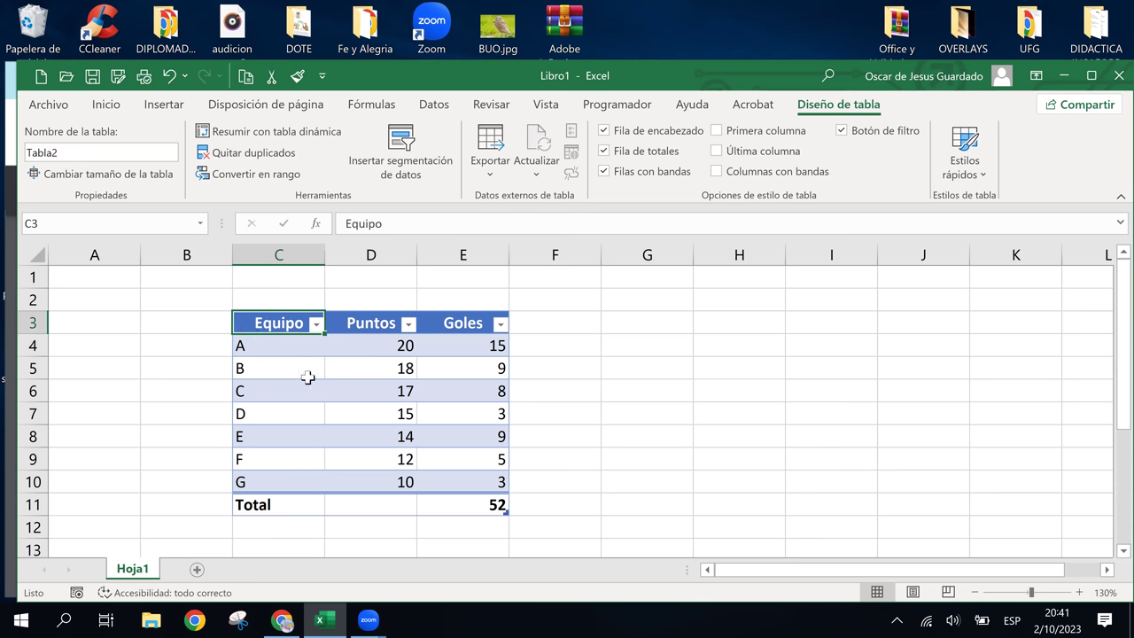
Browse the table style gallery and apply the dark green style to the team table
left_click(976, 165)
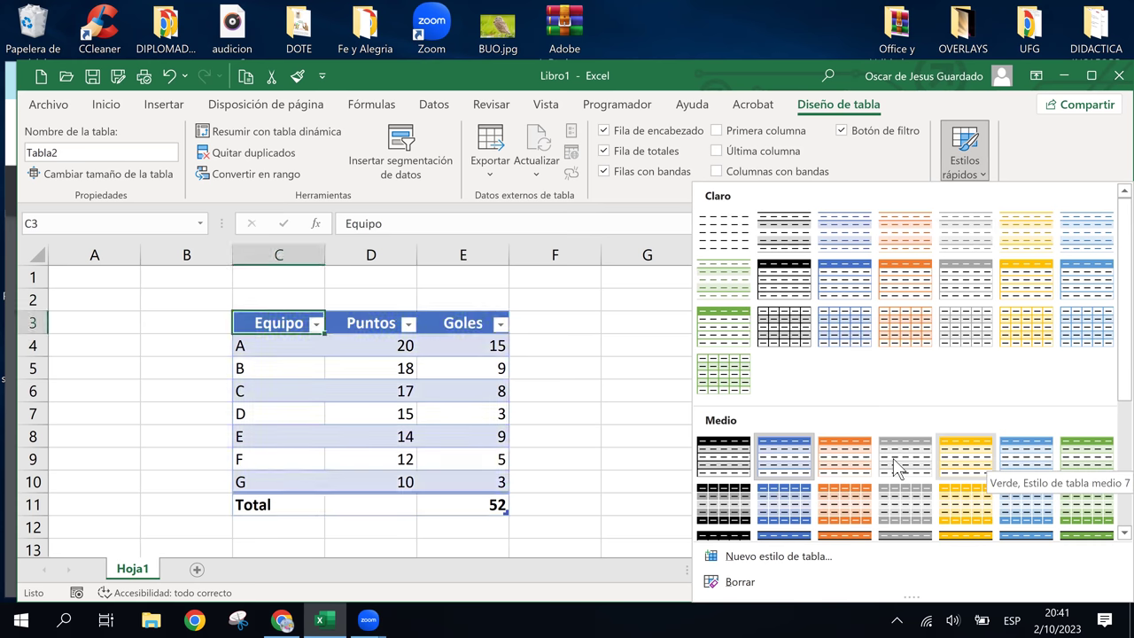
scroll(856, 464, "down", 3)
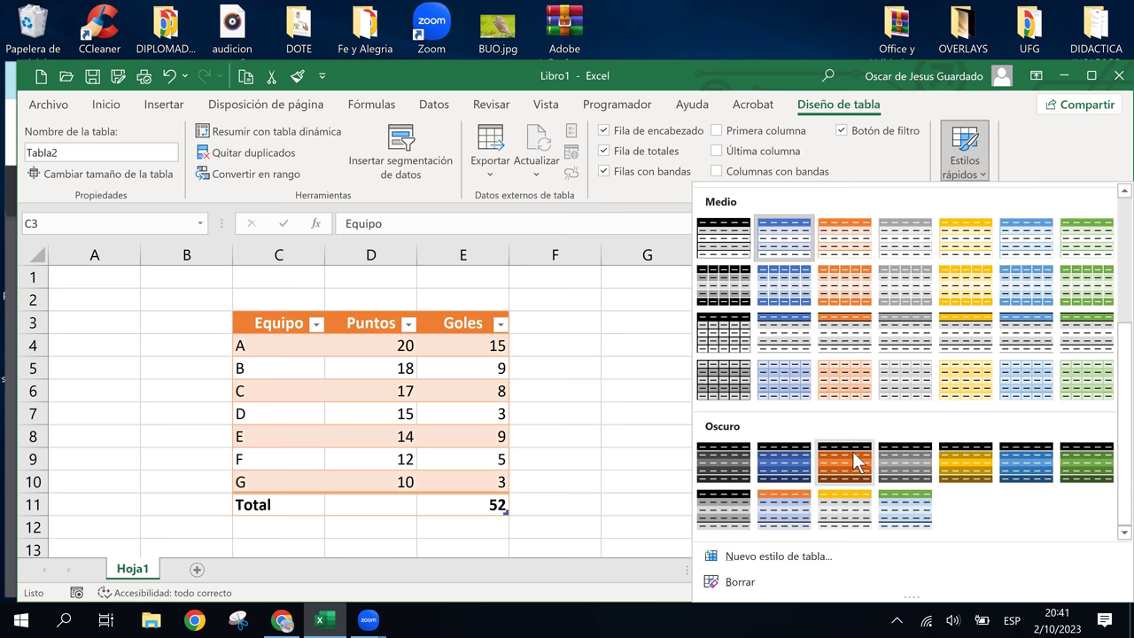
scroll(846, 451, "up", 3)
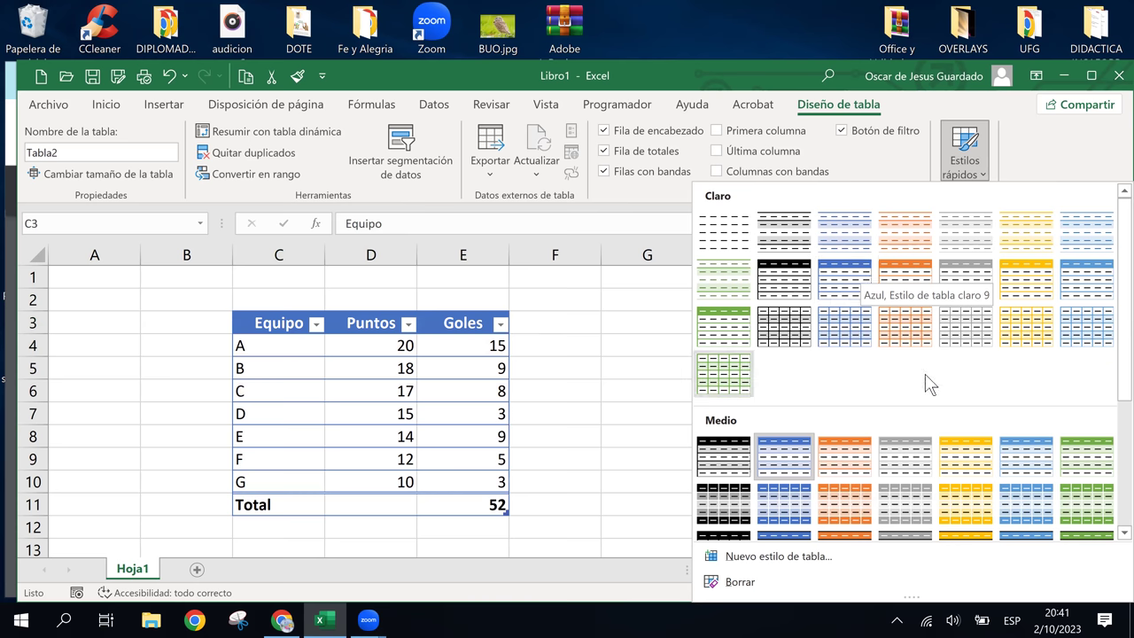
scroll(926, 379, "down", 3)
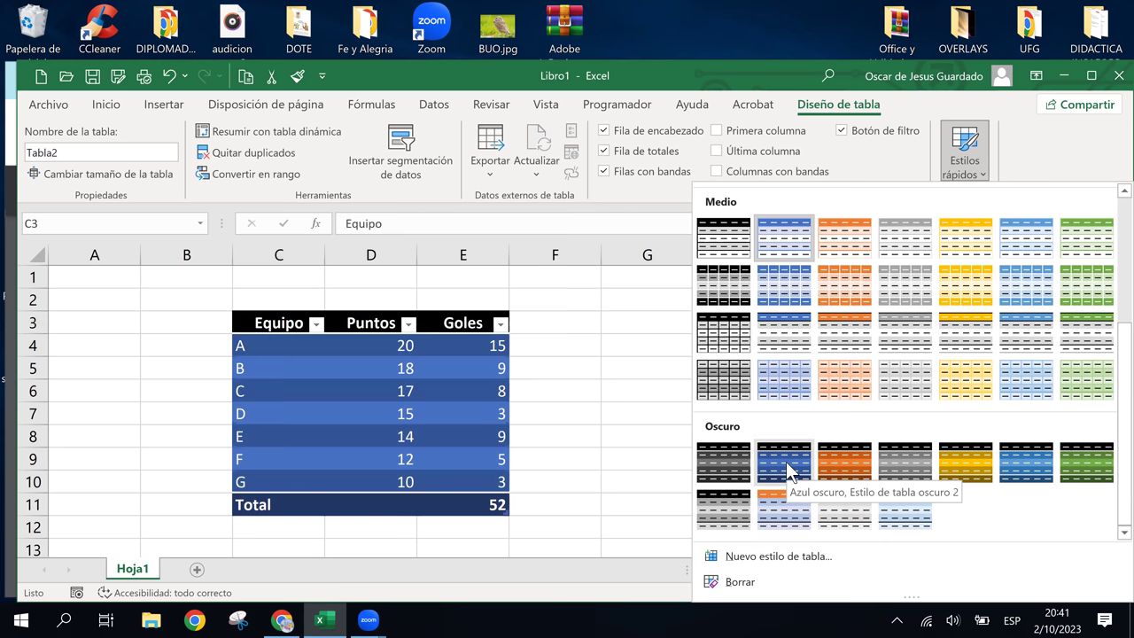
left_click(1088, 471)
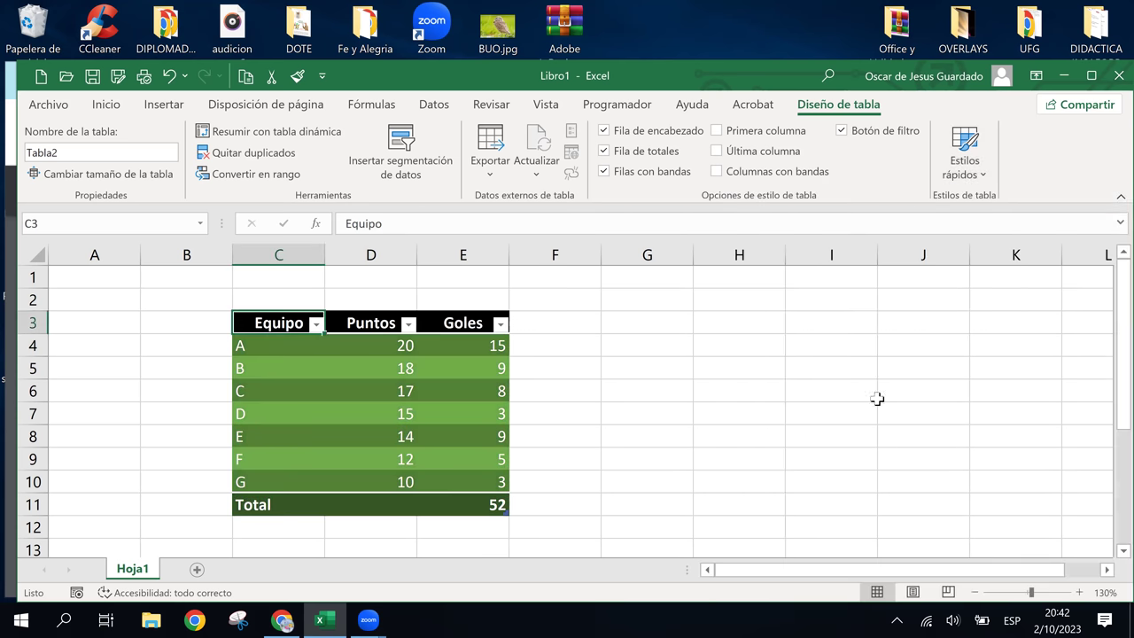
Review the dark green styled table by selecting cells, ending on the Equipo header C3
left_click(656, 412)
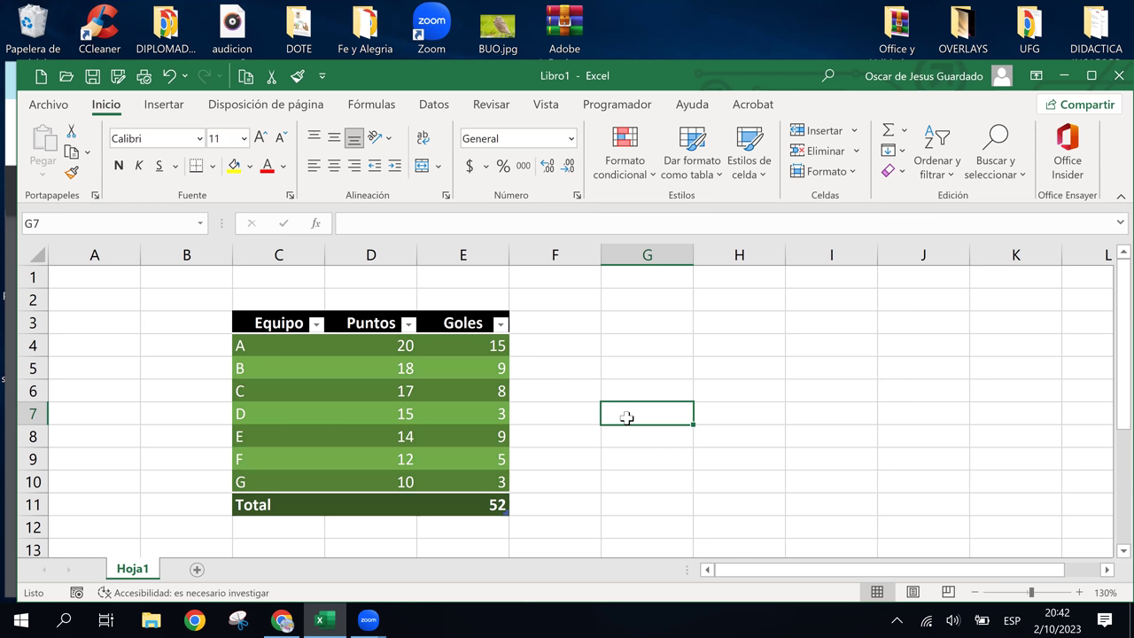
left_click(282, 324)
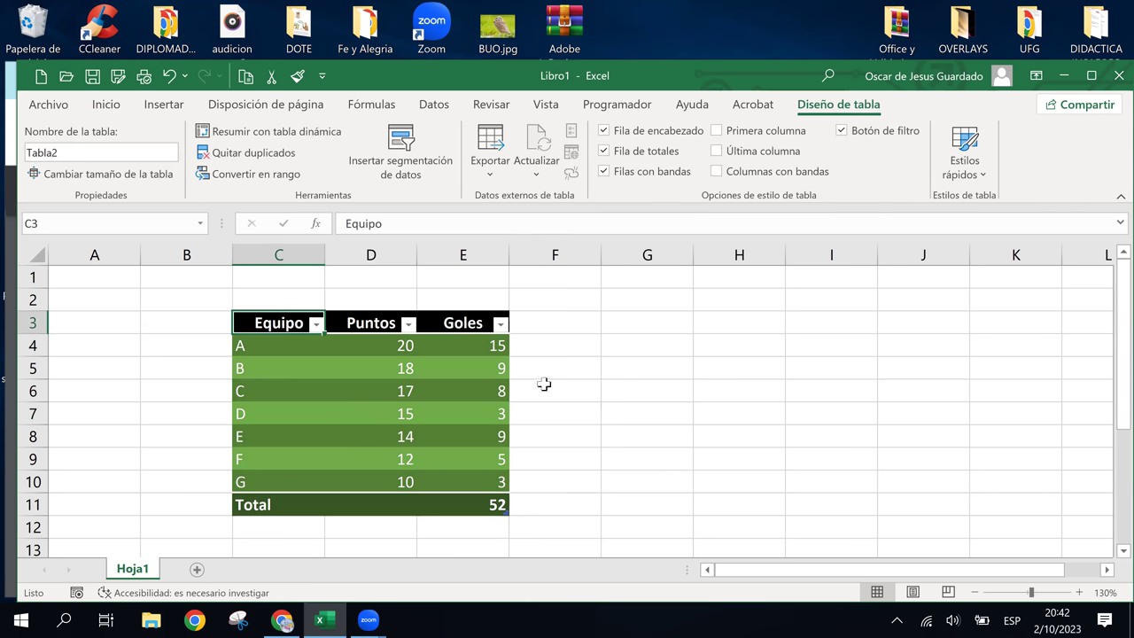
mouse_move(263, 323)
left_mouse_down()
mouse_move(828, 452)
mouse_move(736, 417)
left_mouse_up()
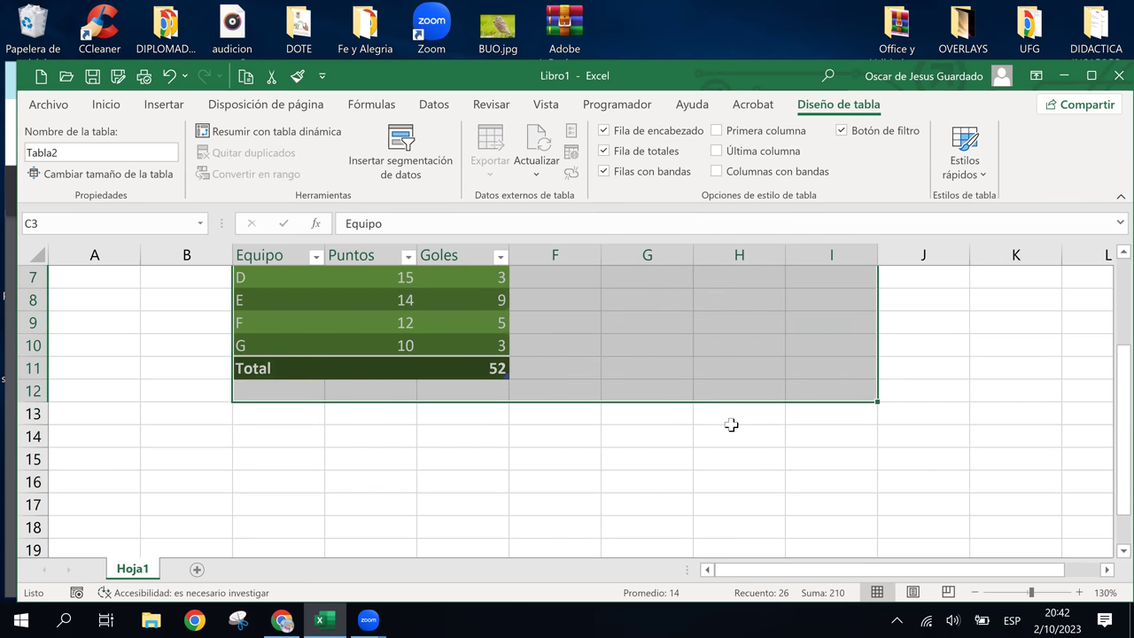
scroll(640, 528, "up", 2)
left_click(410, 368)
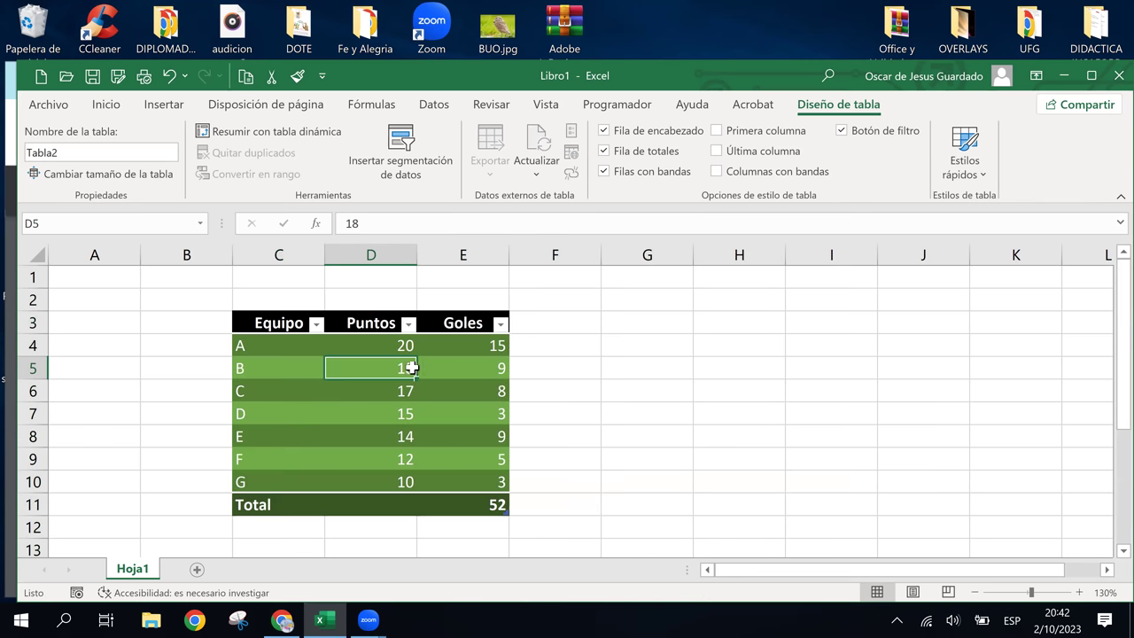
left_click(492, 382)
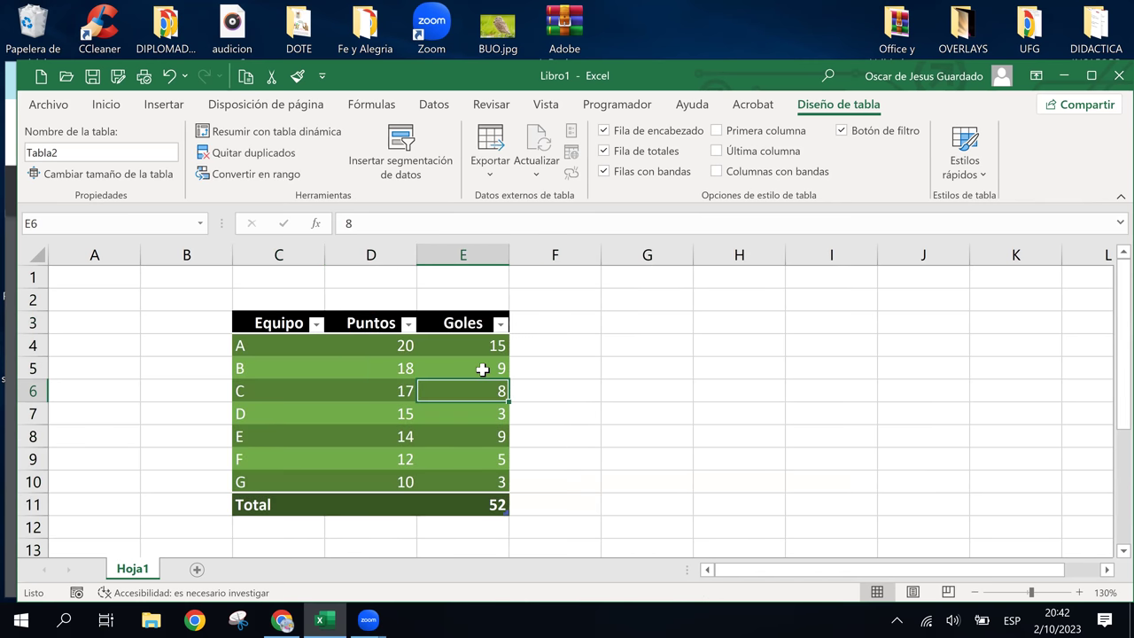
left_click(282, 319)
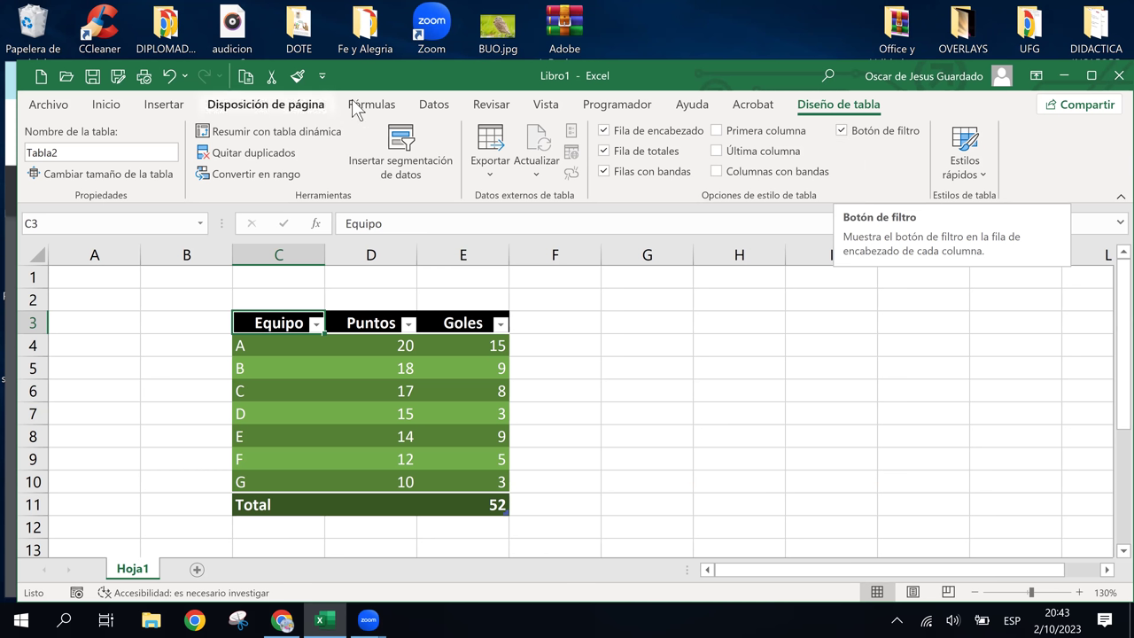
Toggle filter buttons and banded columns off and on, and try bold first/last column emphasis
left_click(843, 133)
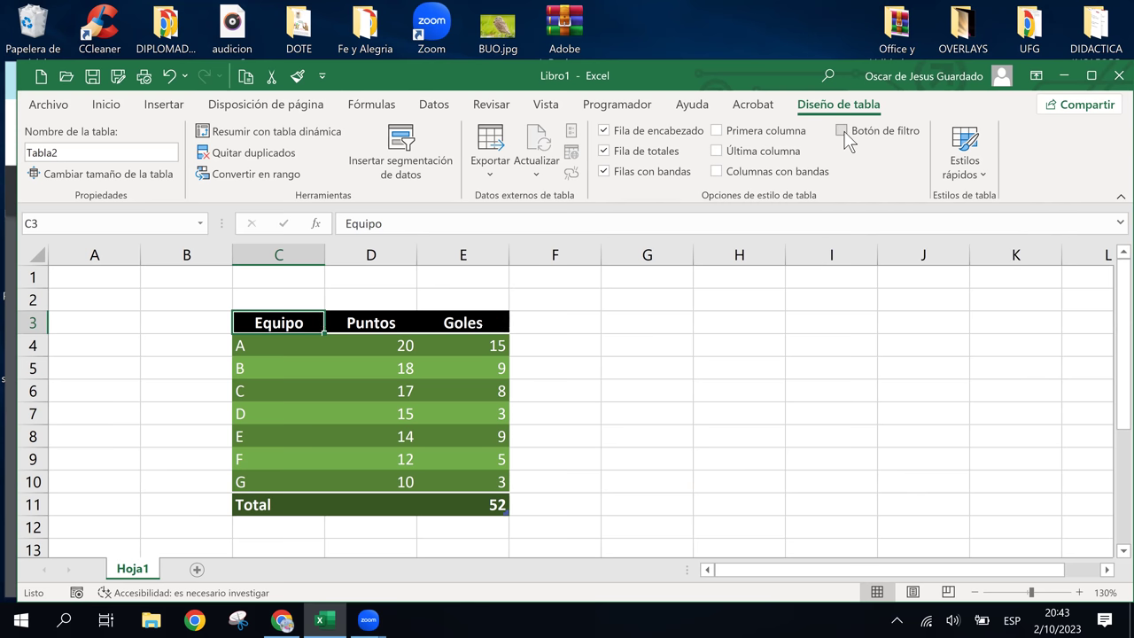
left_click(843, 132)
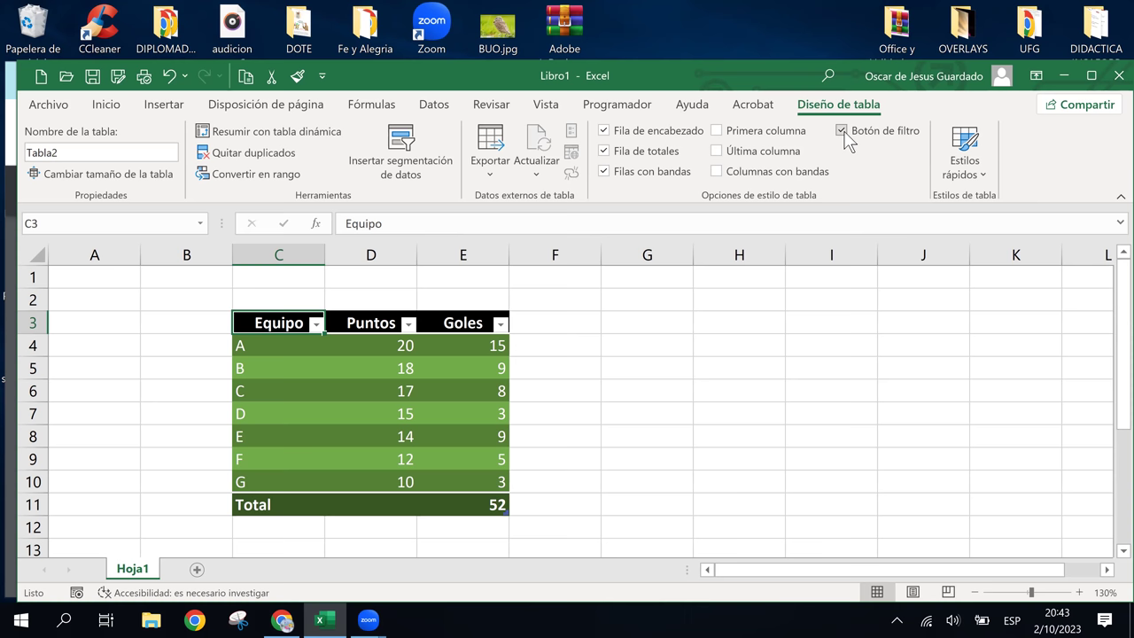
left_click(717, 171)
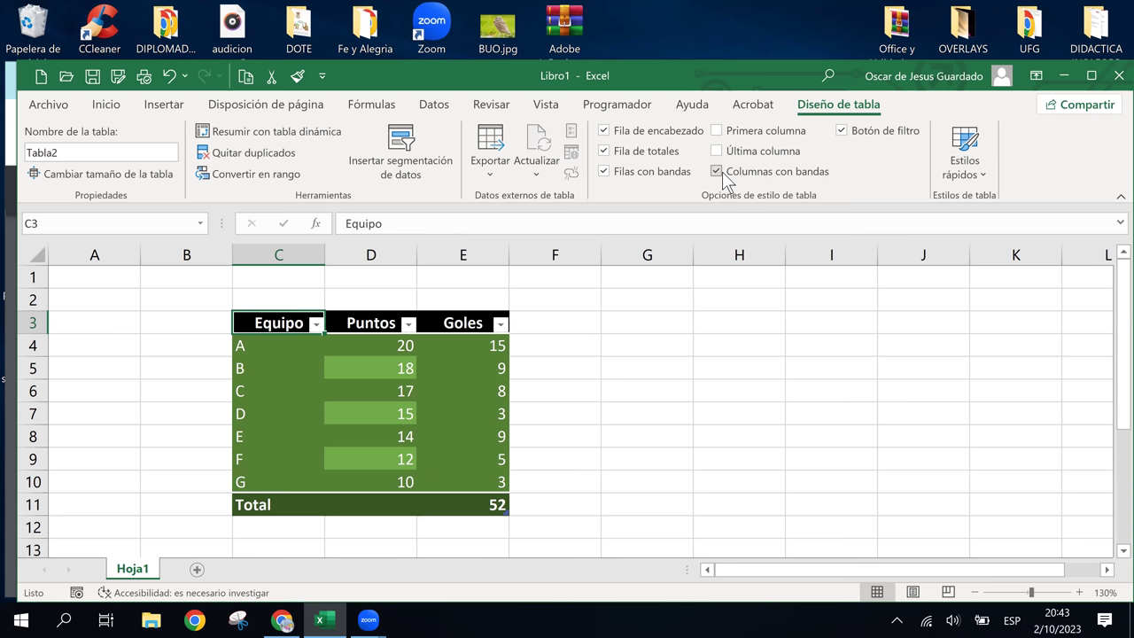
left_click(717, 171)
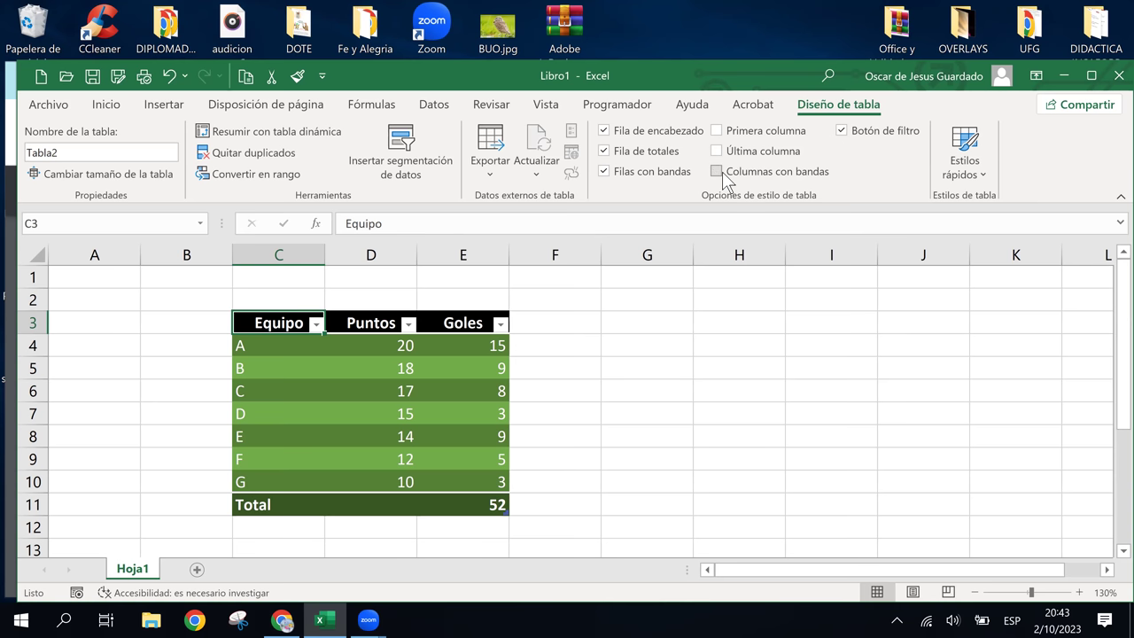
left_click(718, 152)
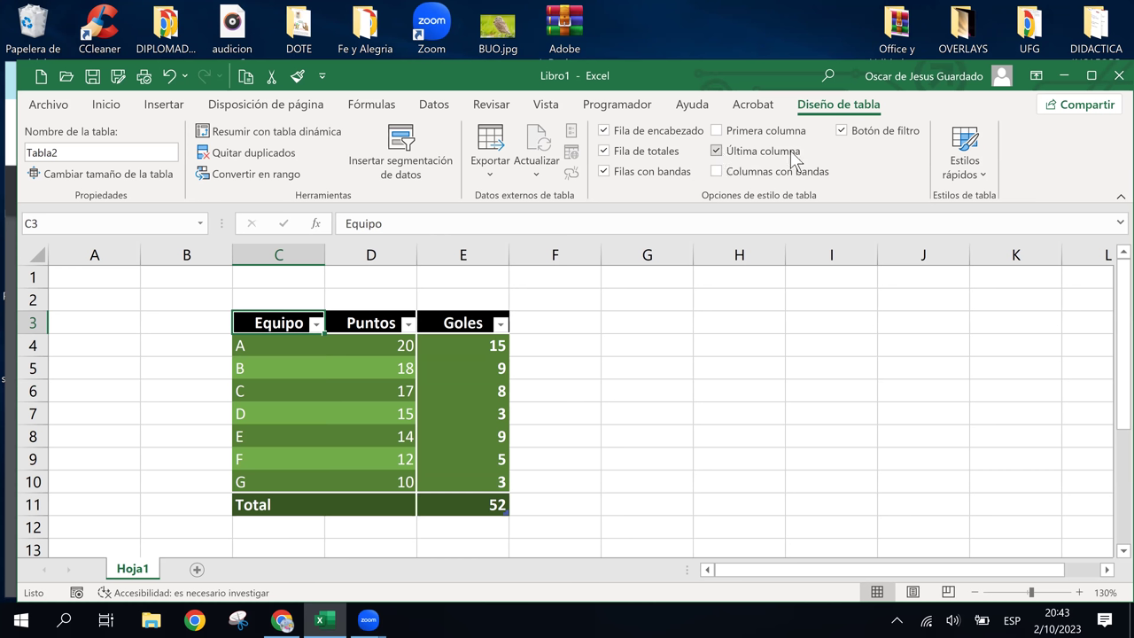
left_click(714, 129)
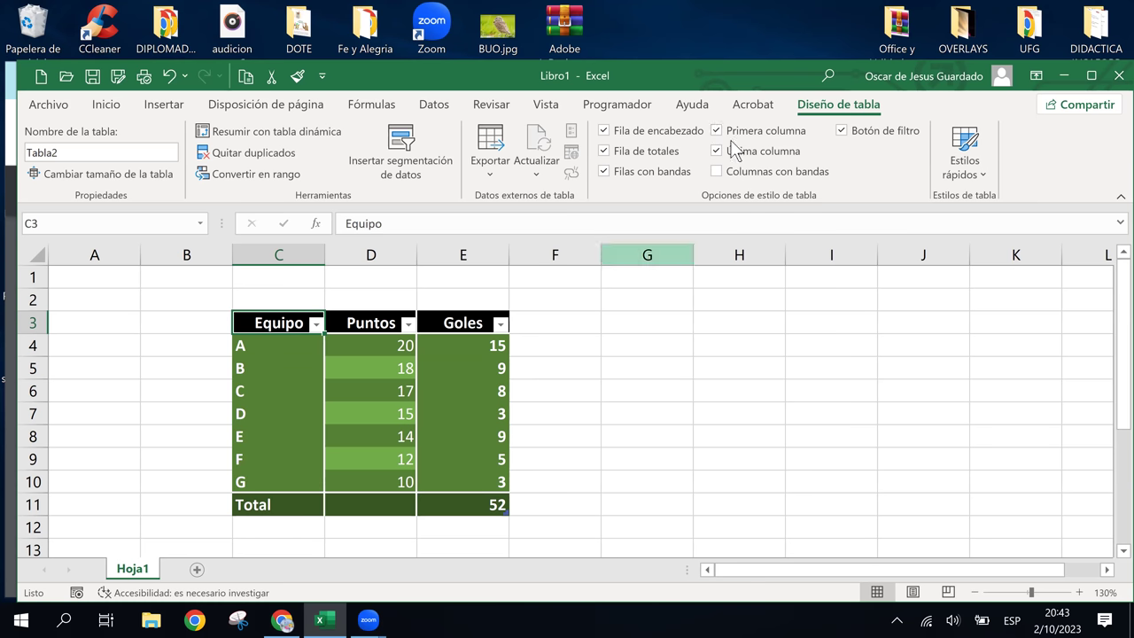
left_click(716, 150)
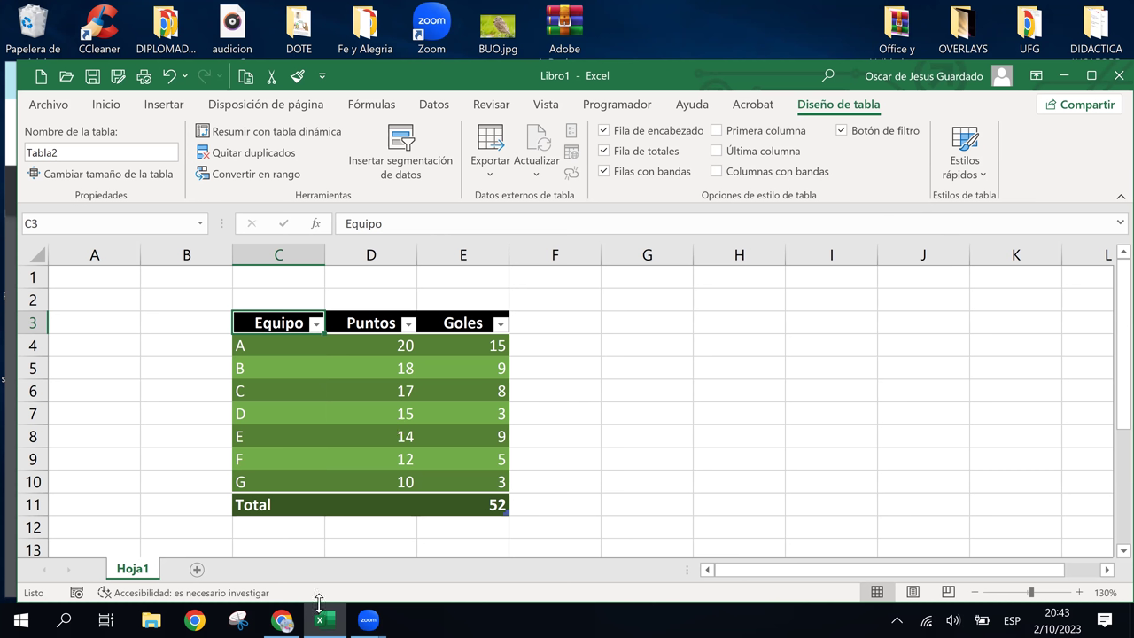
left_click(291, 623)
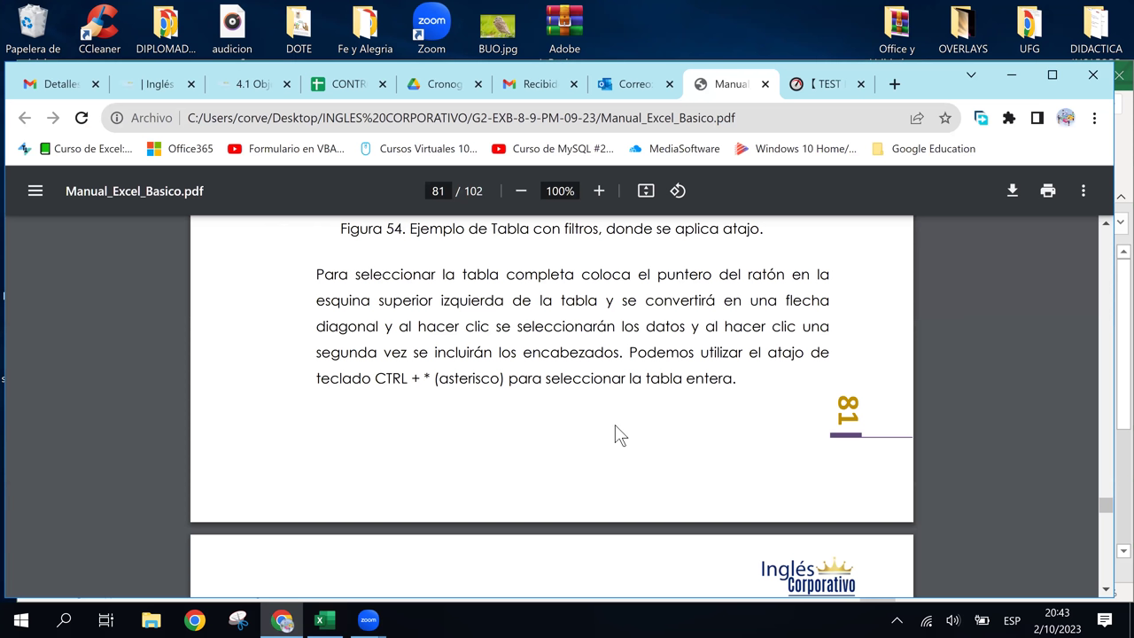
scroll(615, 439, "down", 2)
scroll(614, 439, "up", 4)
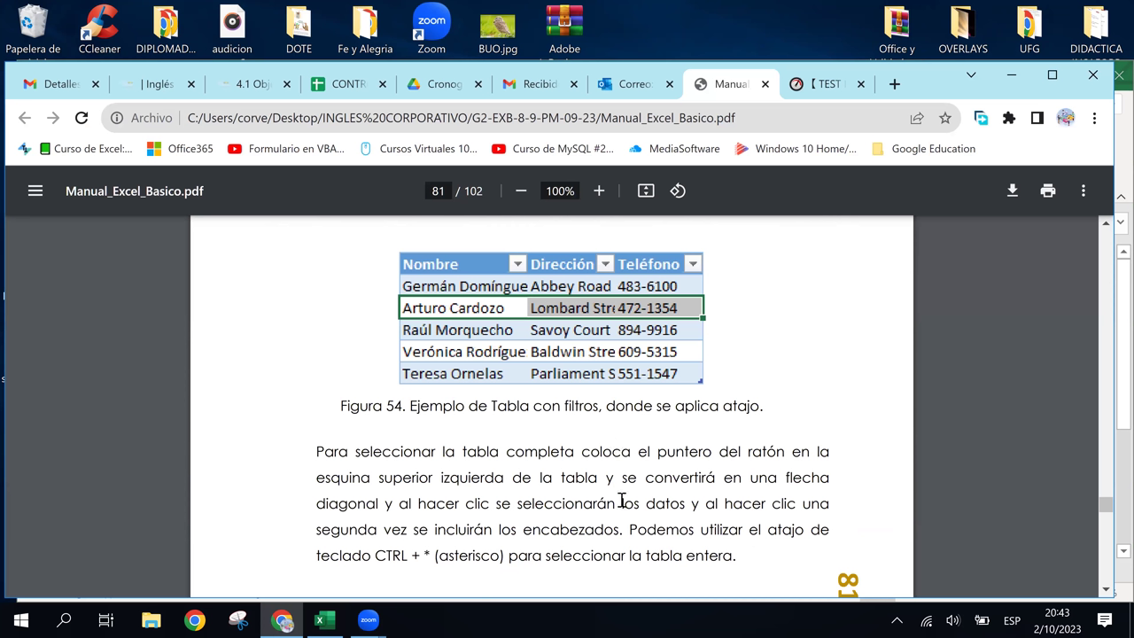
left_click(253, 83)
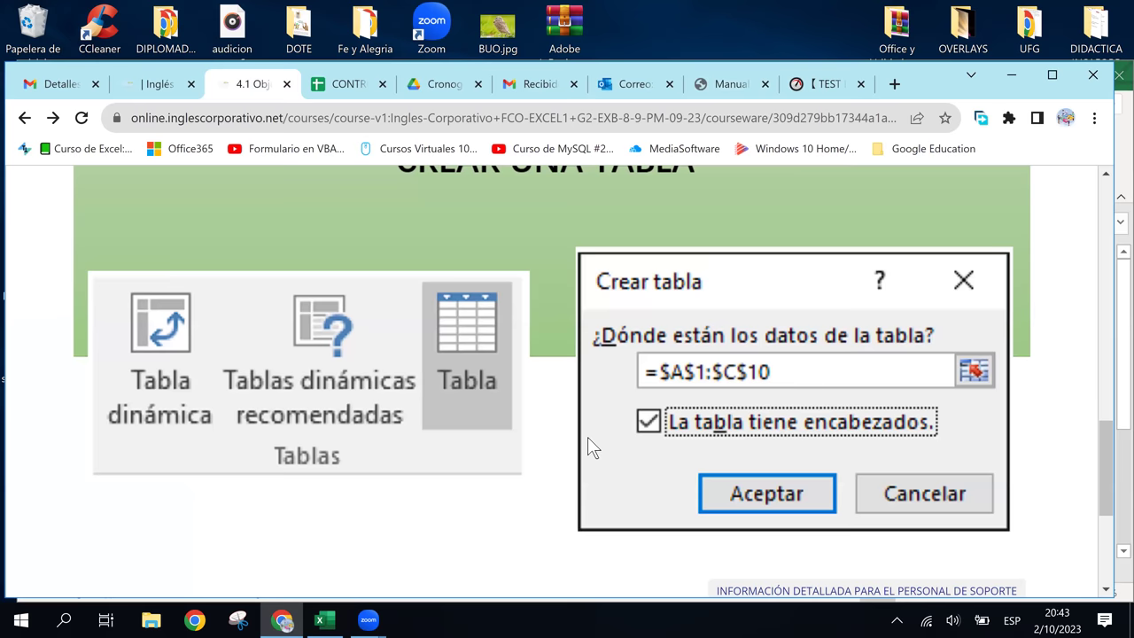
scroll(587, 437, "up", 3)
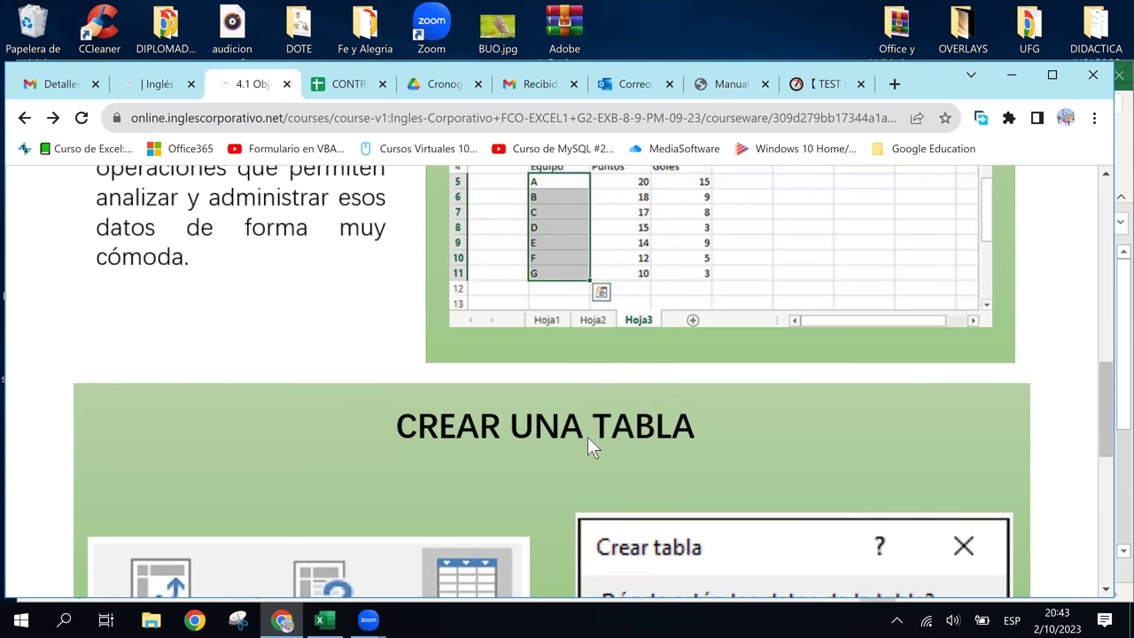
scroll(587, 437, "up", 1)
scroll(587, 437, "up", 1)
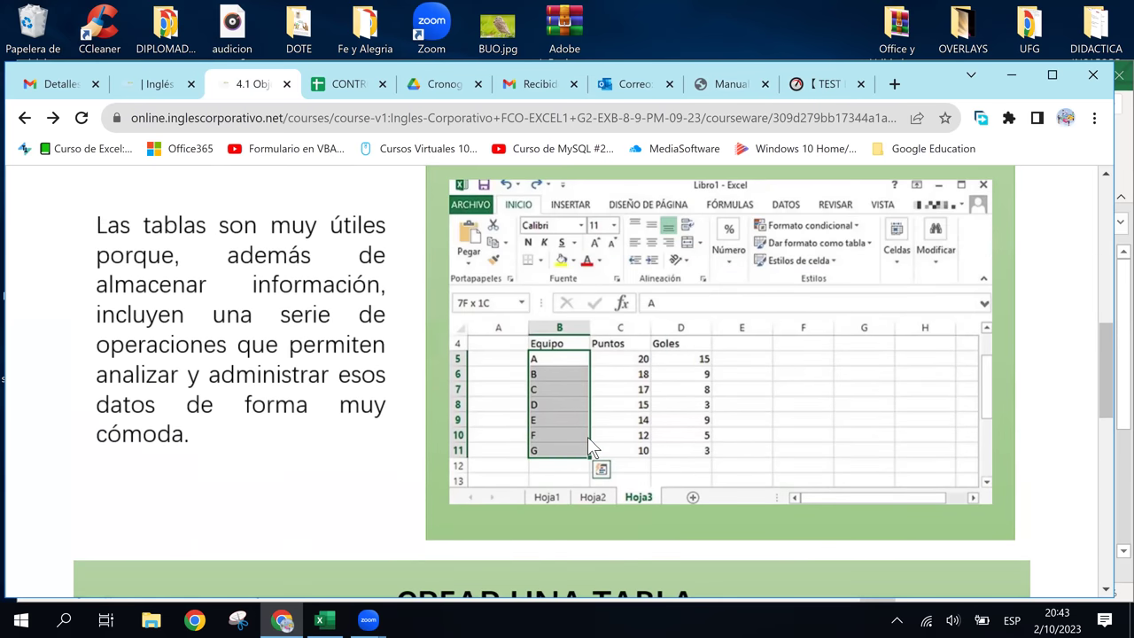
scroll(587, 437, "down", 3)
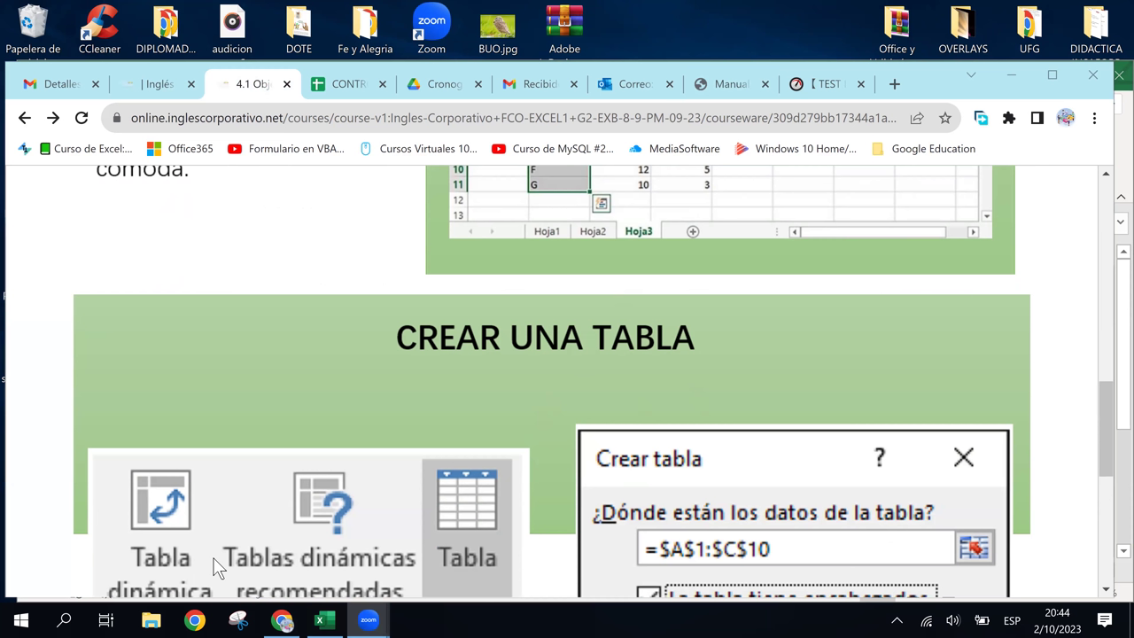
left_click(320, 622)
Set the Puntos total in D11 to Suma, giving 106
left_click(431, 504)
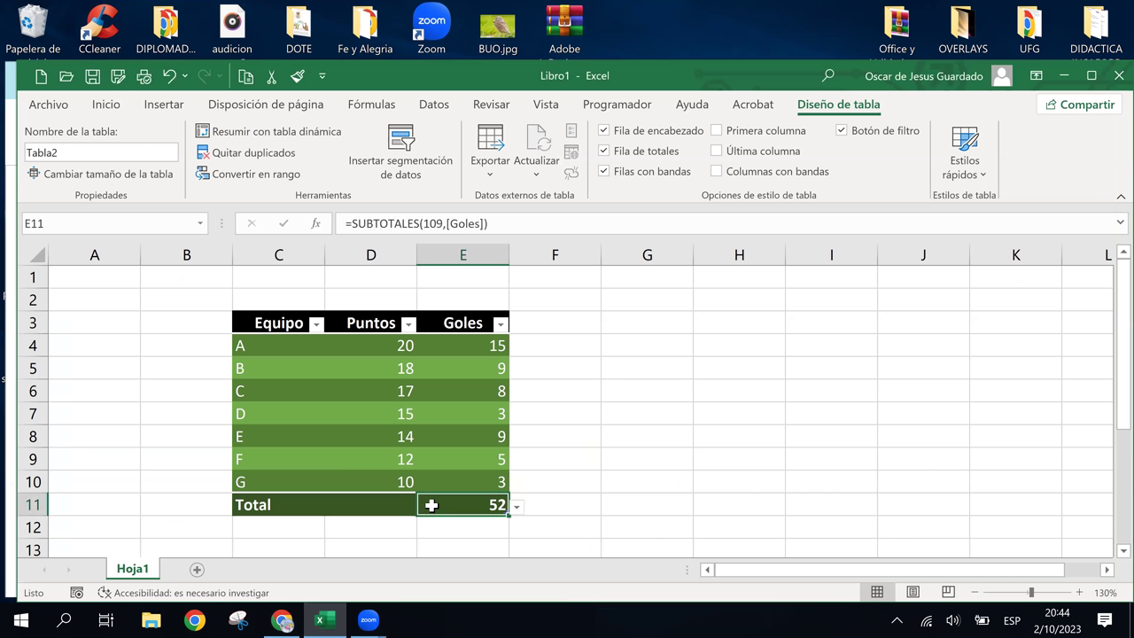
left_click(407, 504)
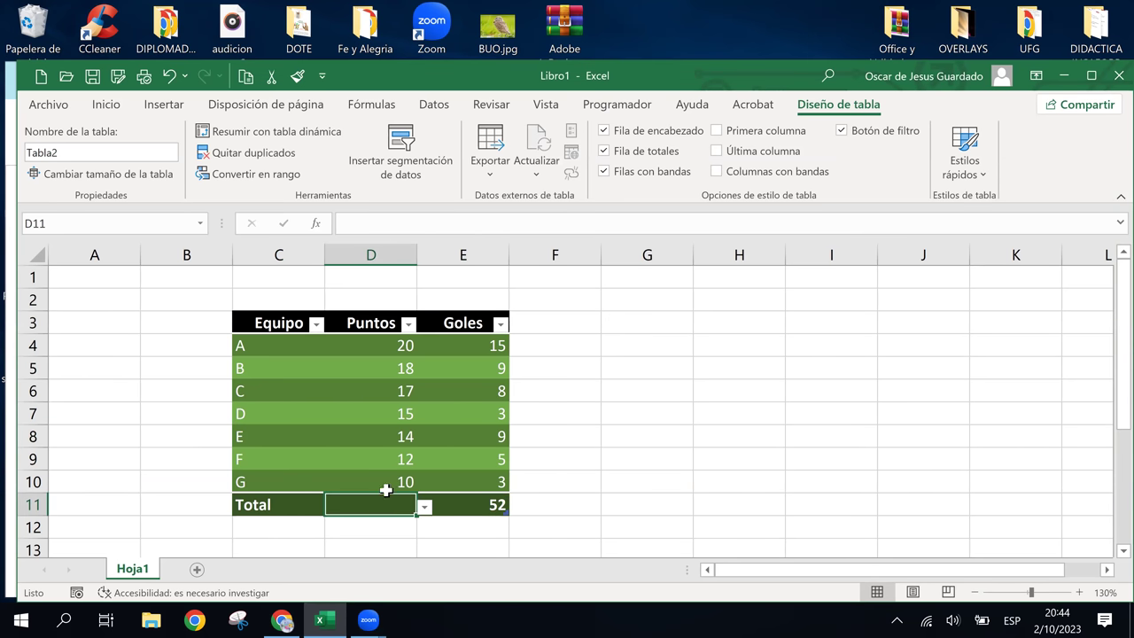
left_click(425, 507)
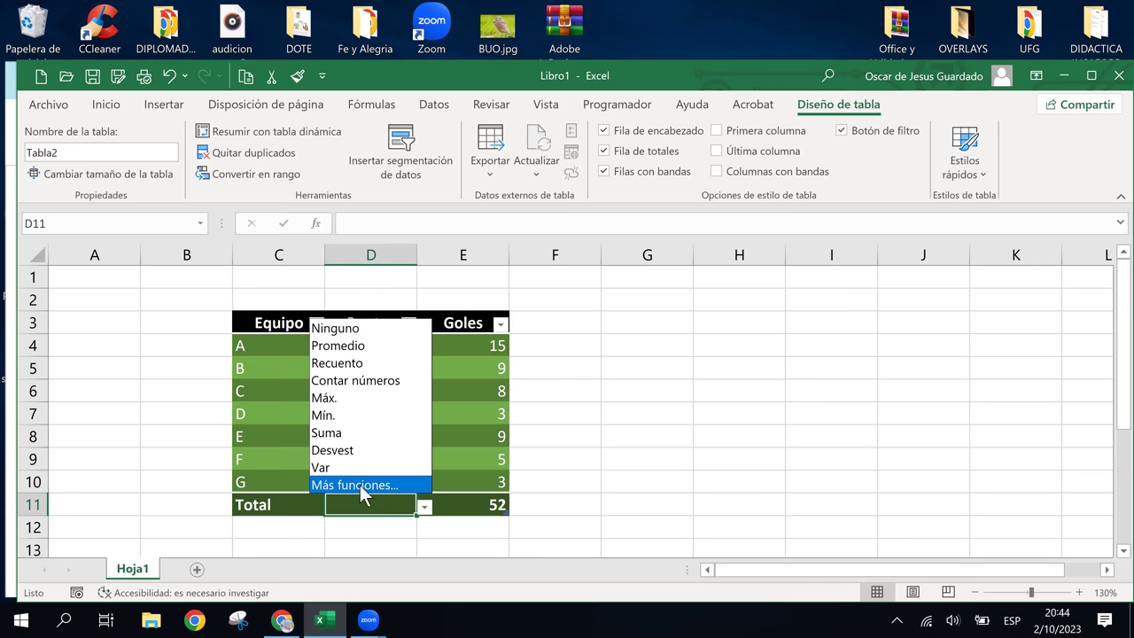
key("Escape")
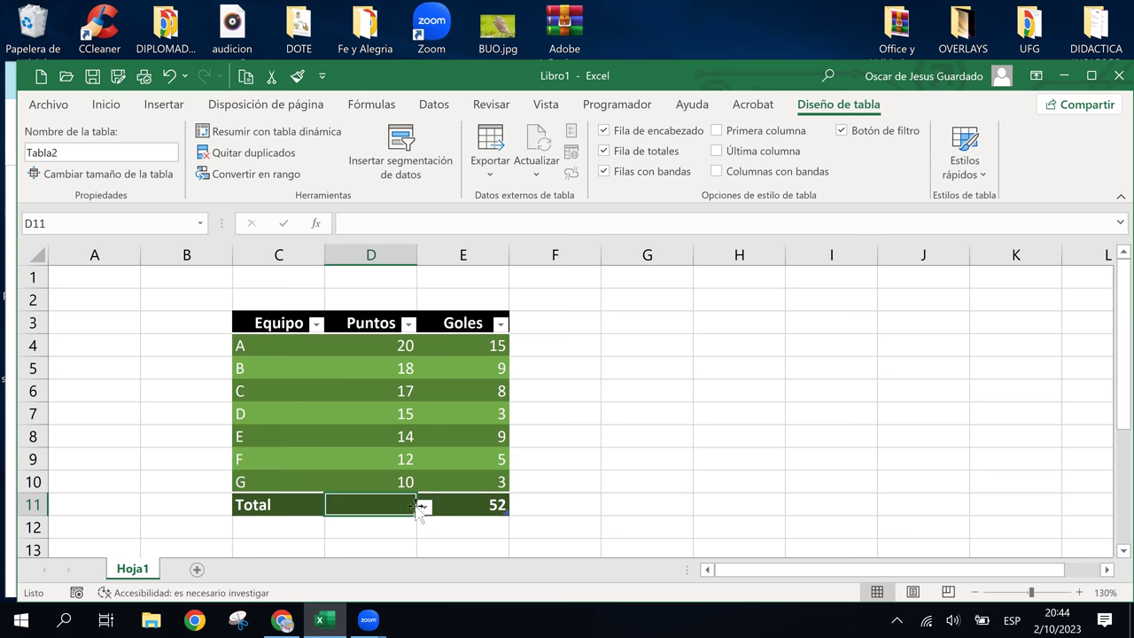
left_click(425, 505)
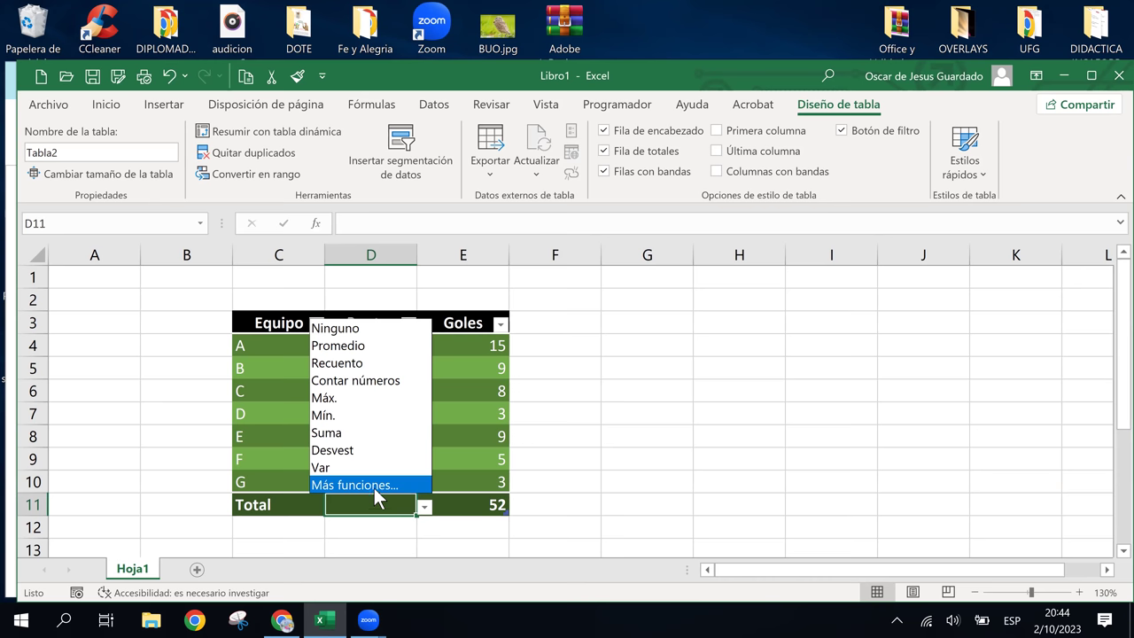
left_click(328, 433)
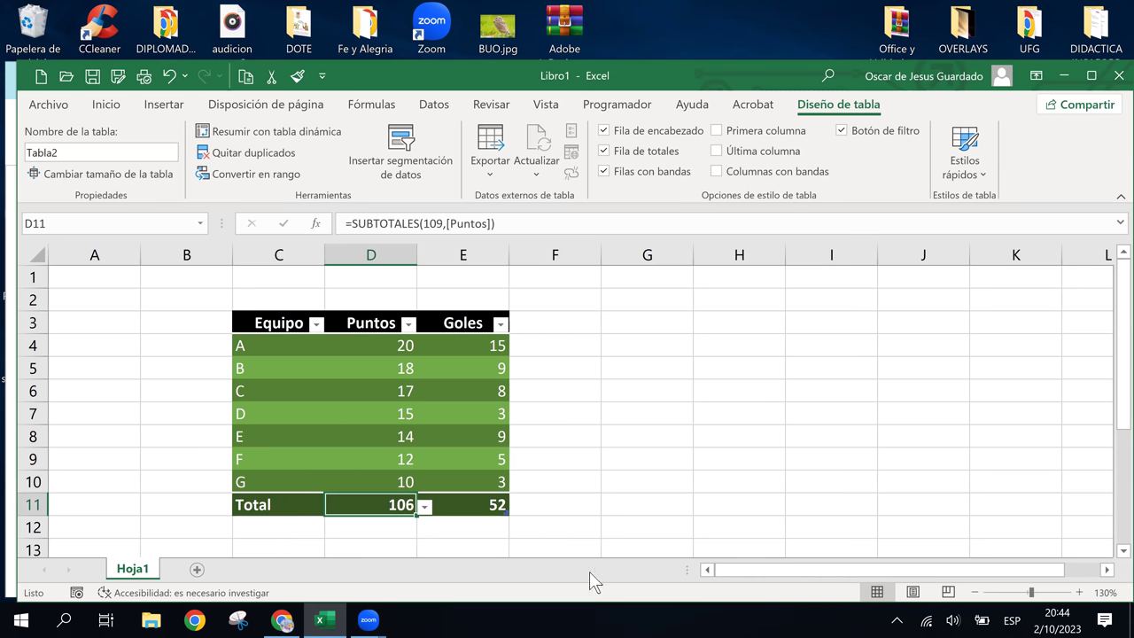
left_click(673, 454)
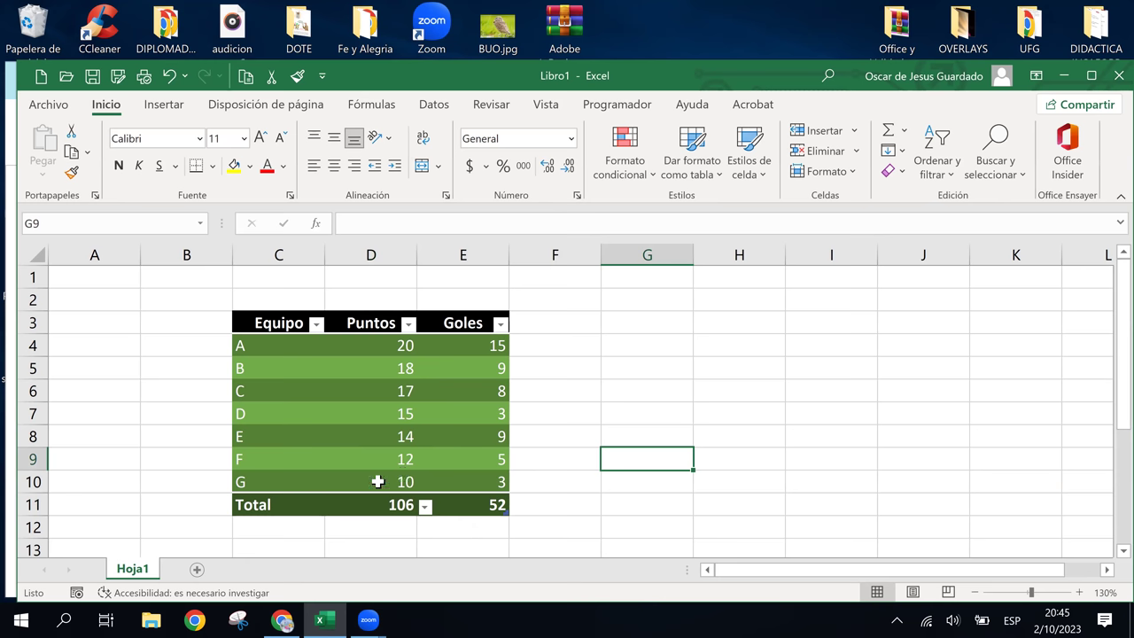
Inspect the Goles and Puntos total function lists, closing both unchanged
left_click(569, 412)
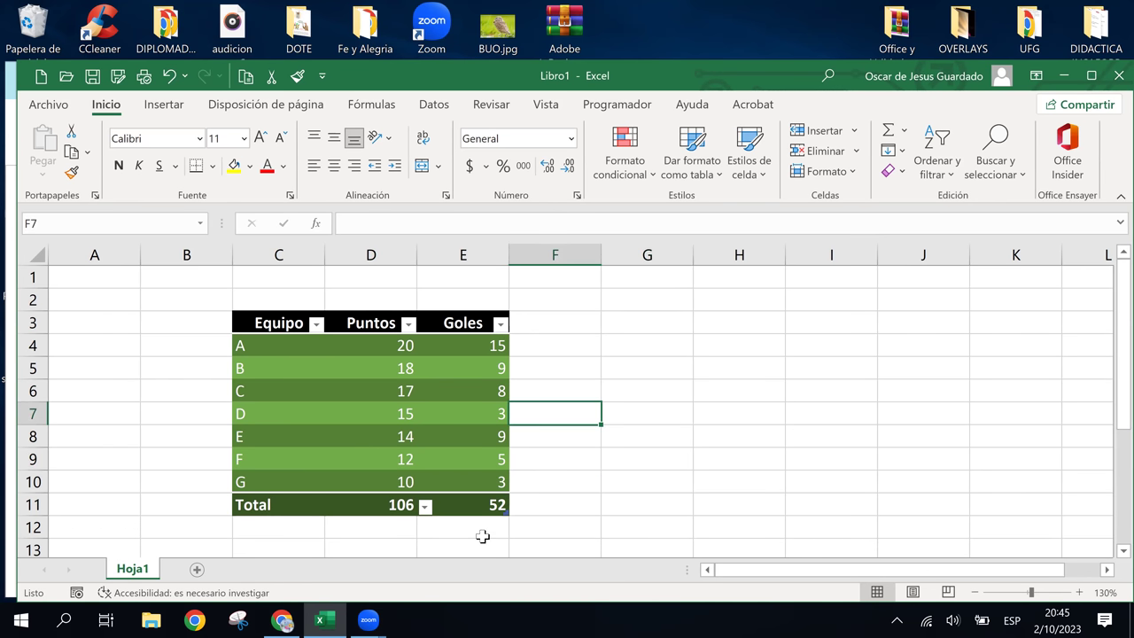
left_click(482, 536)
left_click(478, 504)
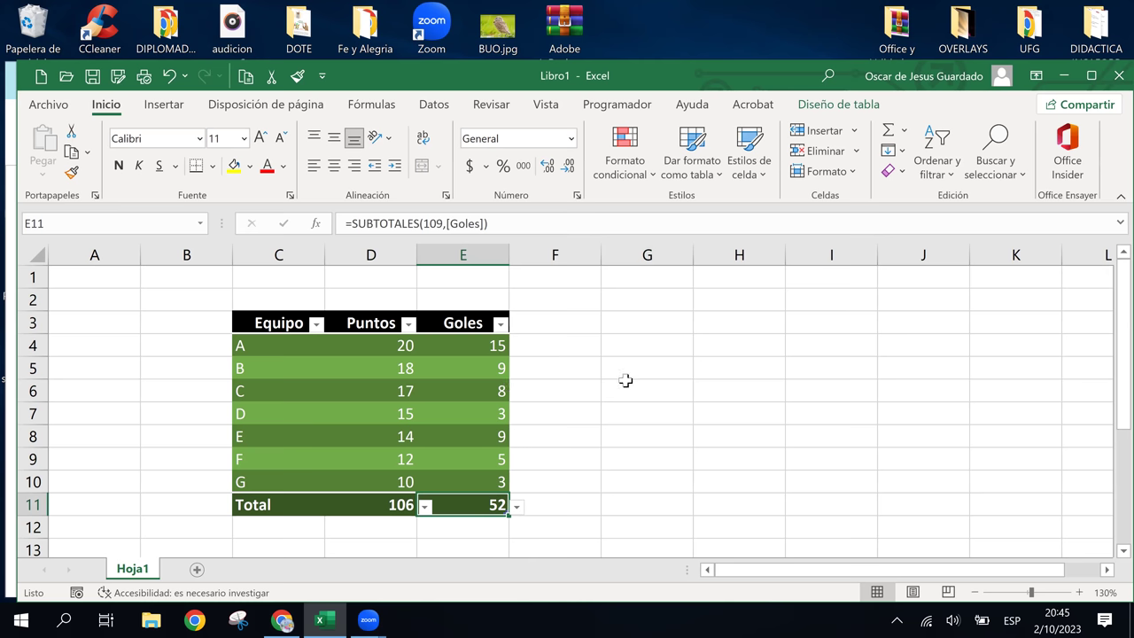
left_click(516, 506)
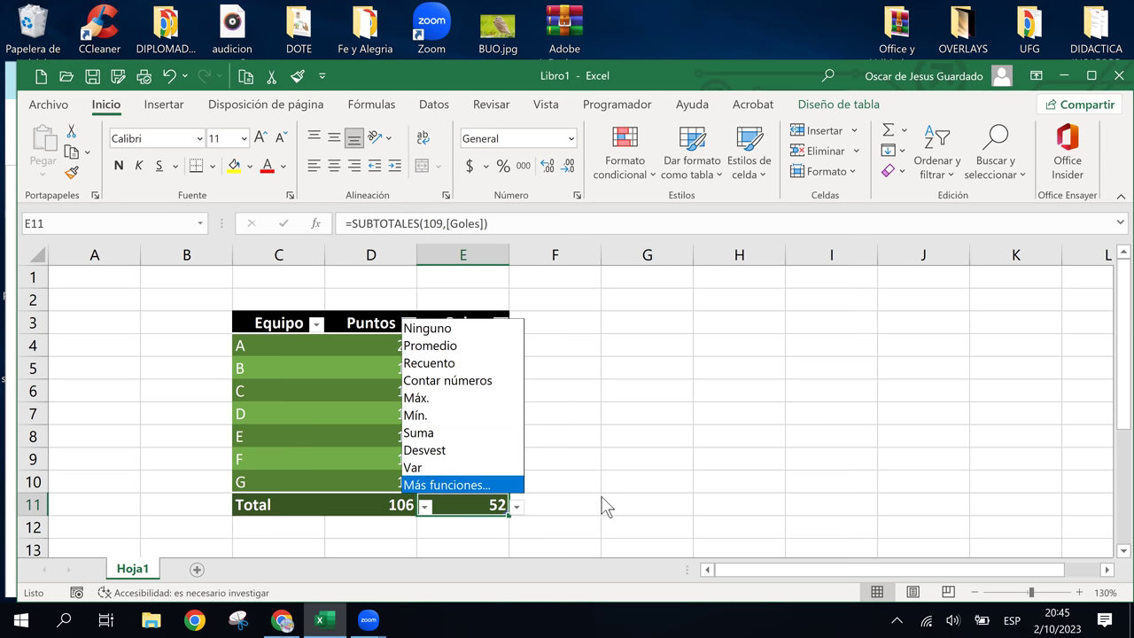
left_click(666, 496)
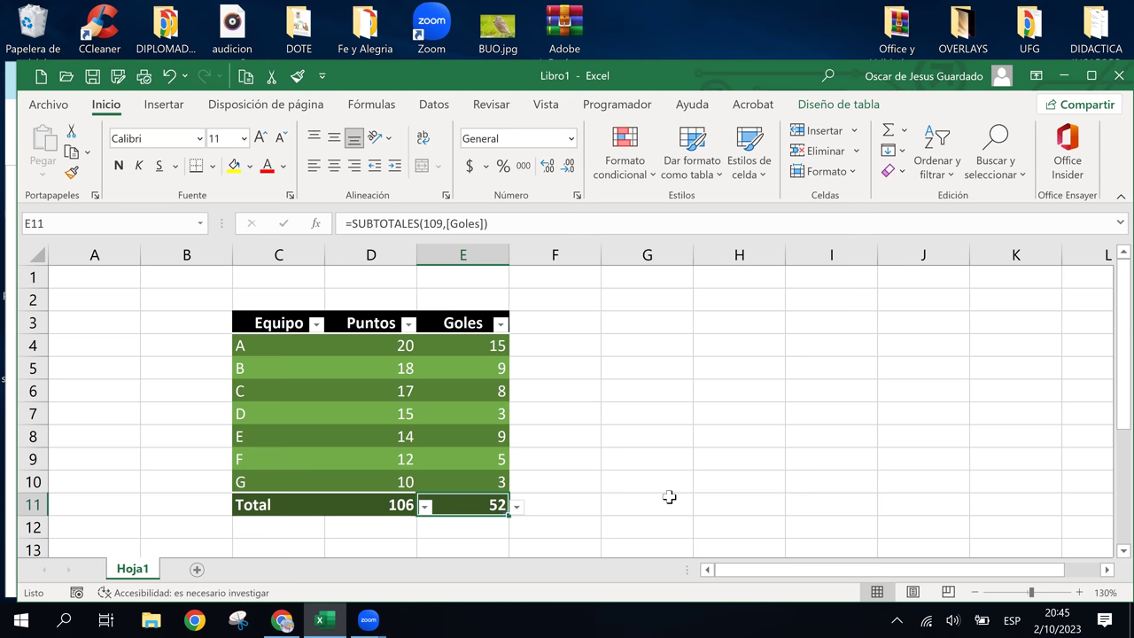
left_click(393, 505)
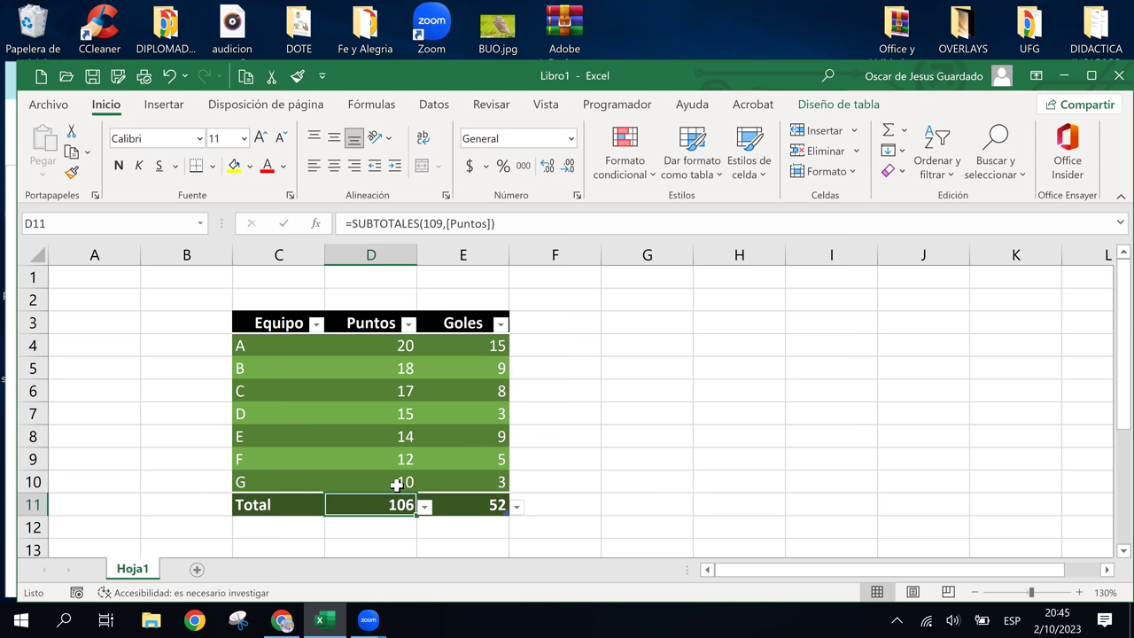
left_click(425, 507)
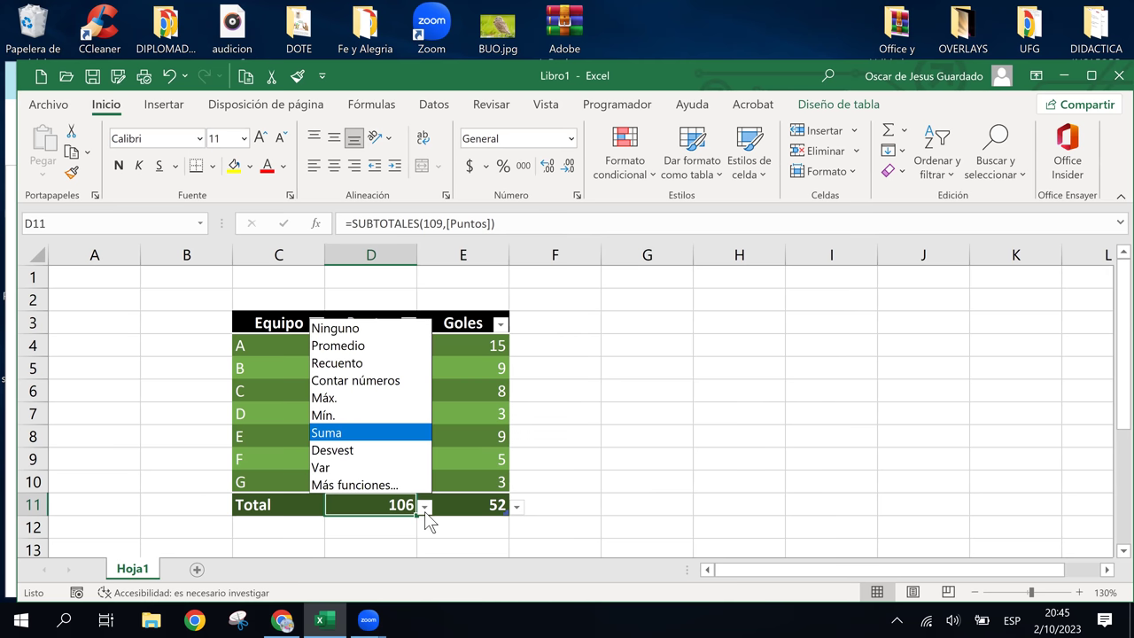
left_click(635, 427)
Click several empty cells beside the table, ending on G3 for the first note
left_click(635, 429)
left_click(610, 329)
left_click(546, 317)
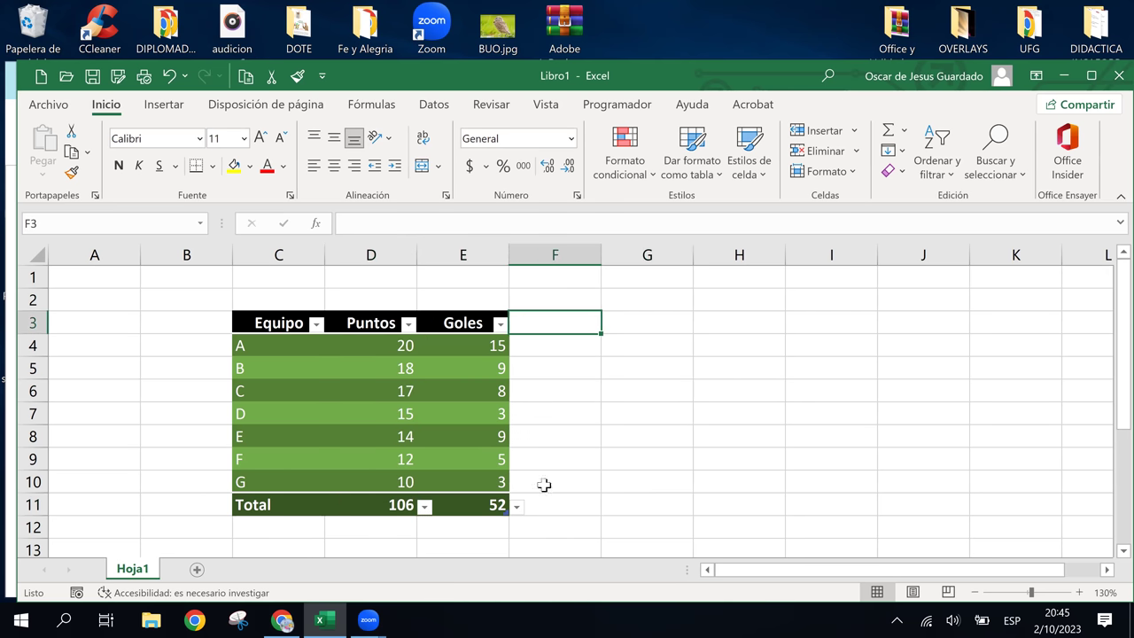
left_click(596, 389)
left_click(585, 477)
left_click(618, 355)
left_click(679, 439)
left_click(682, 346)
left_click(684, 326)
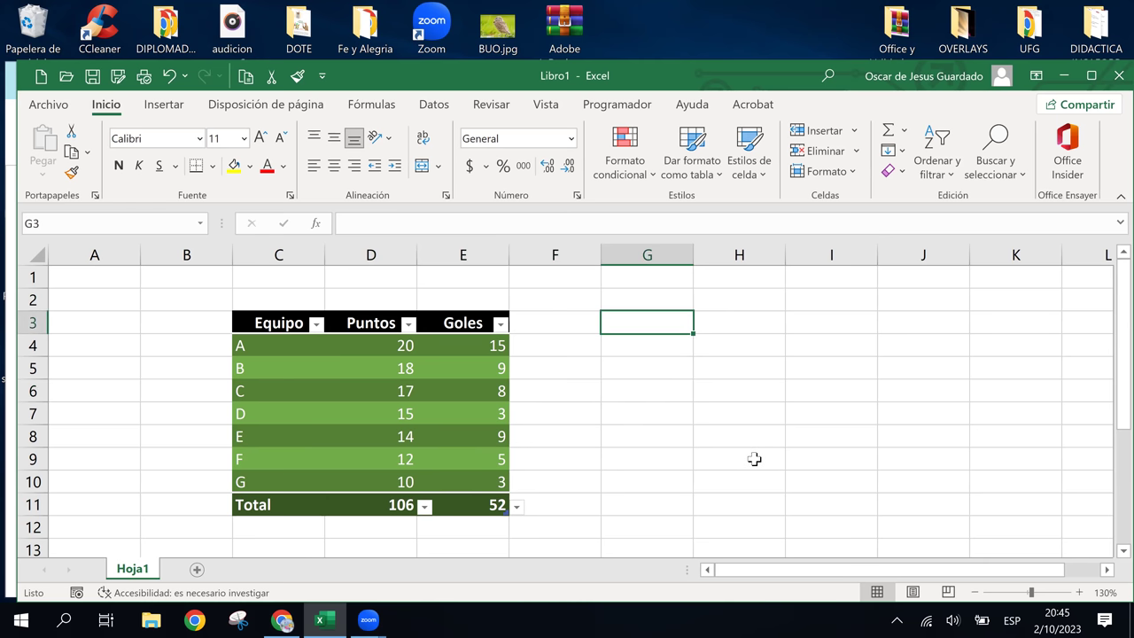
Enter the notes 'Crear 1 tabla', '4 columnas' and '8 filas' down column G from G3
type("Crea")
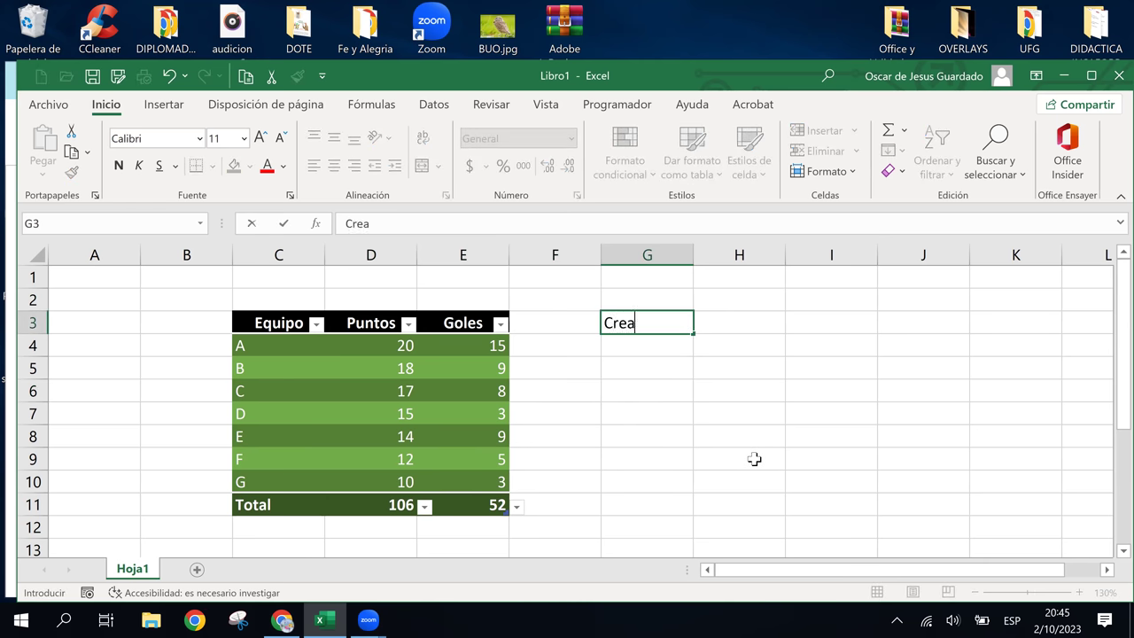
type("m")
key("BackSpace")
type("r 1 tabla")
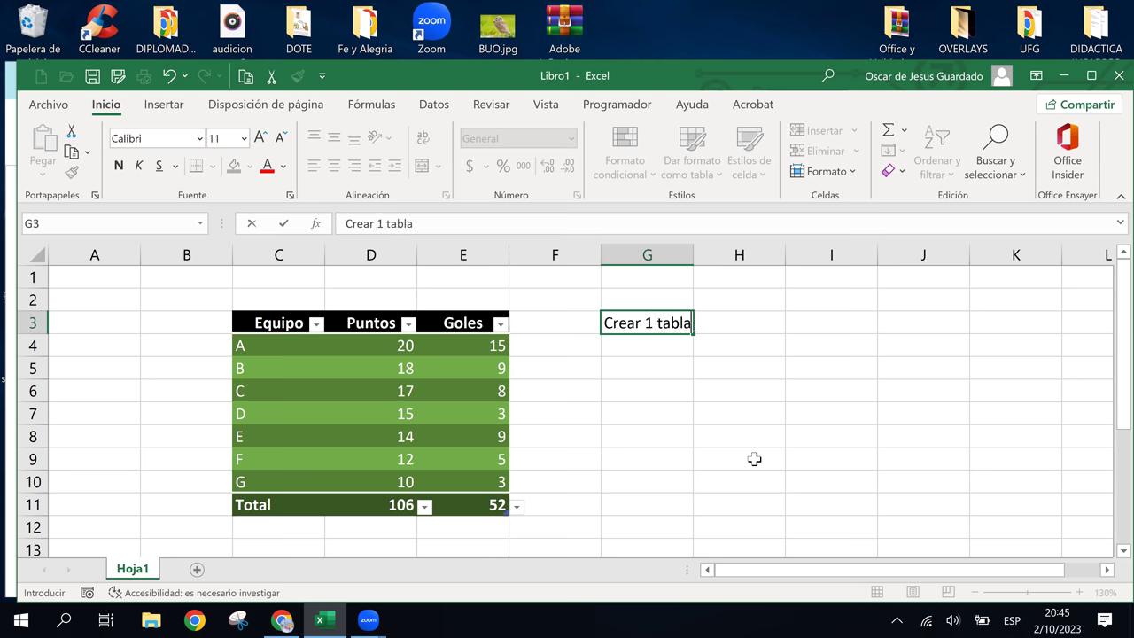
key("Return")
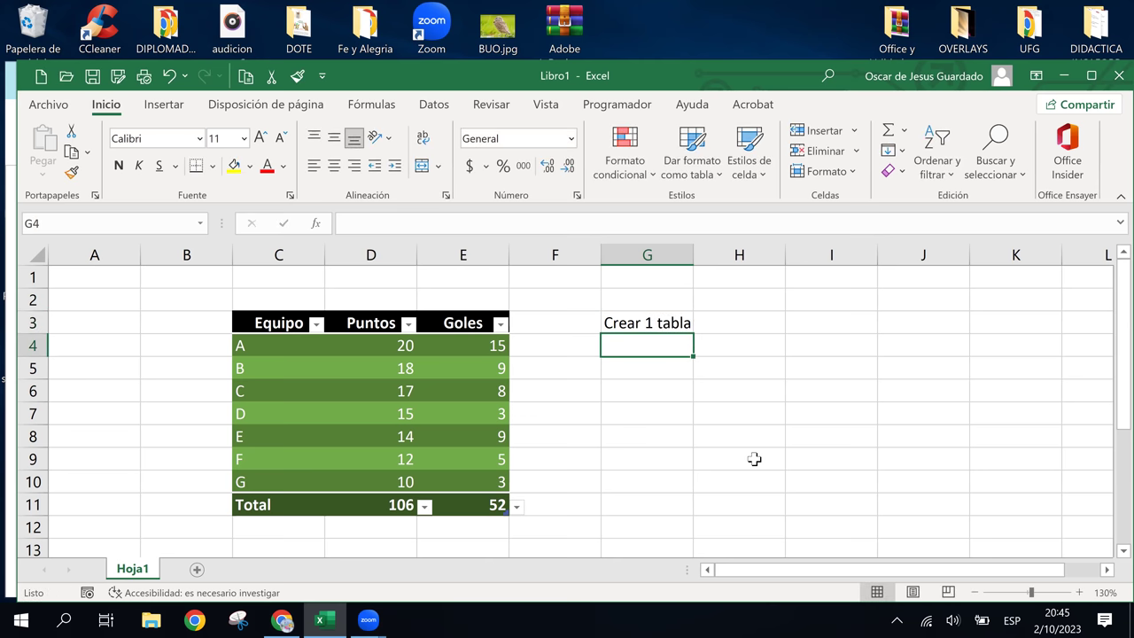
key("Return")
type("4 ")
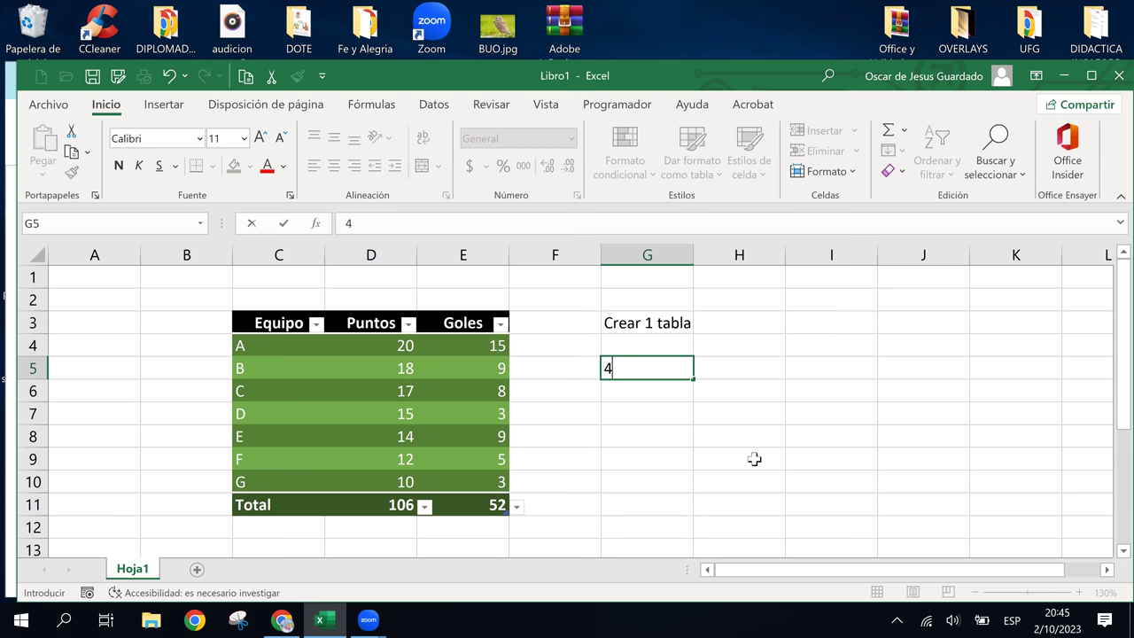
type("col")
type("umnas")
key("Return")
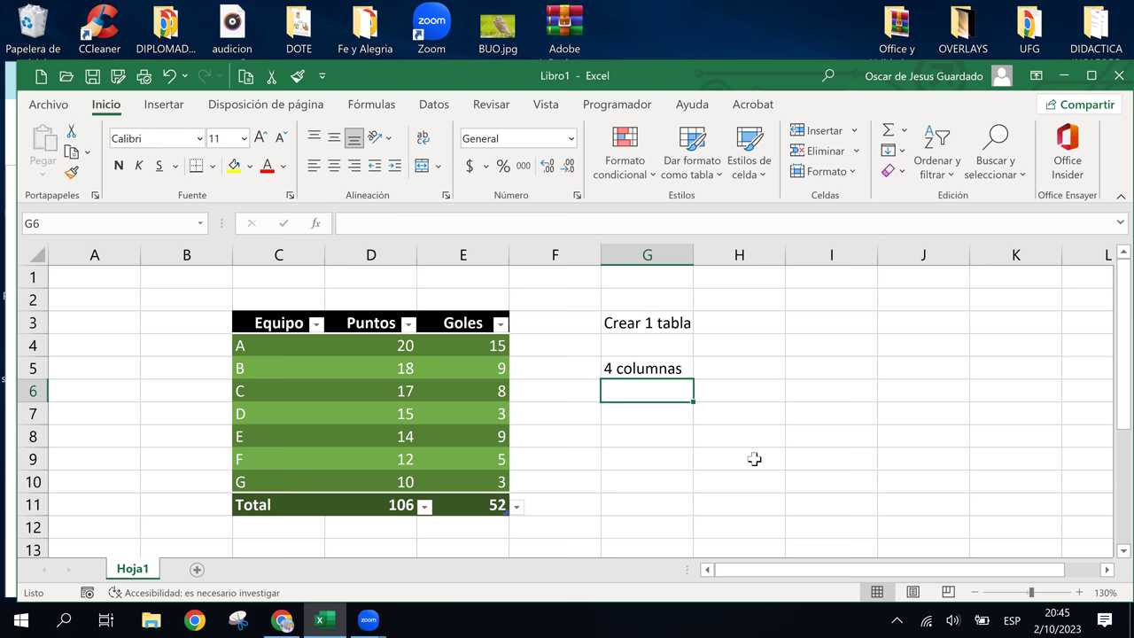
type("8 filas")
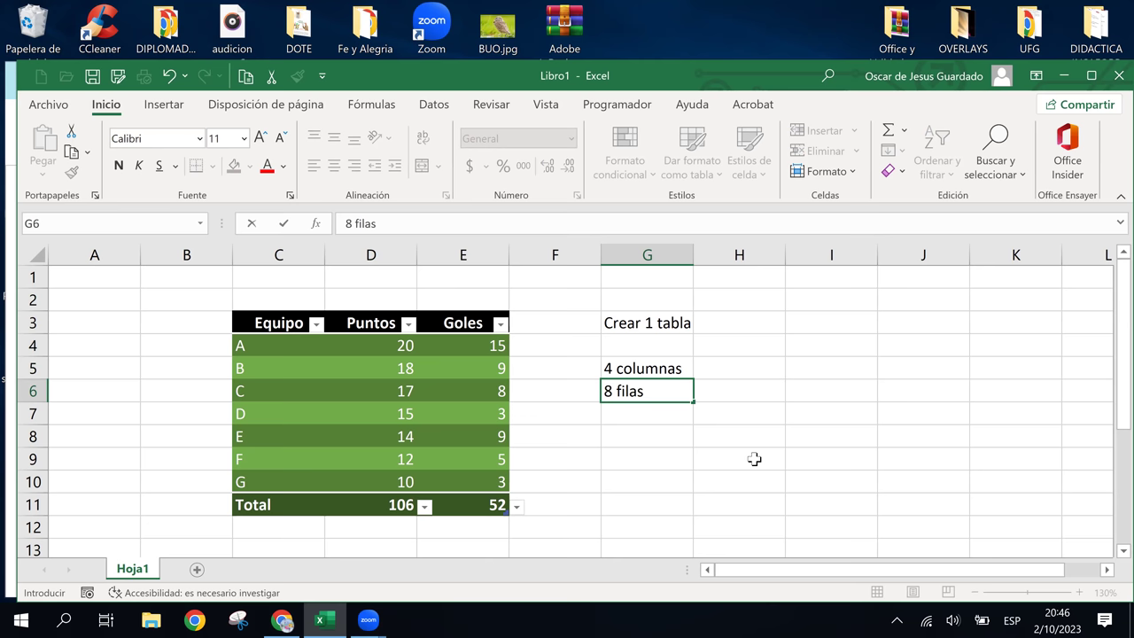
key("Return")
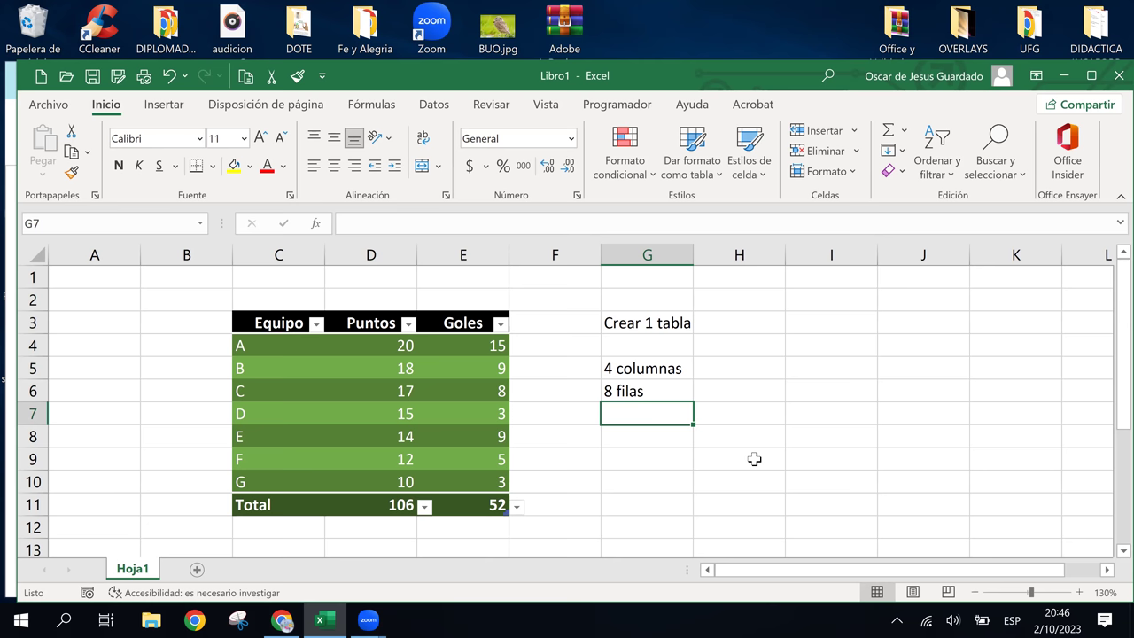
Add the note 'Agregar la fila de totales' and begin typing 1 below it
type("Agregar")
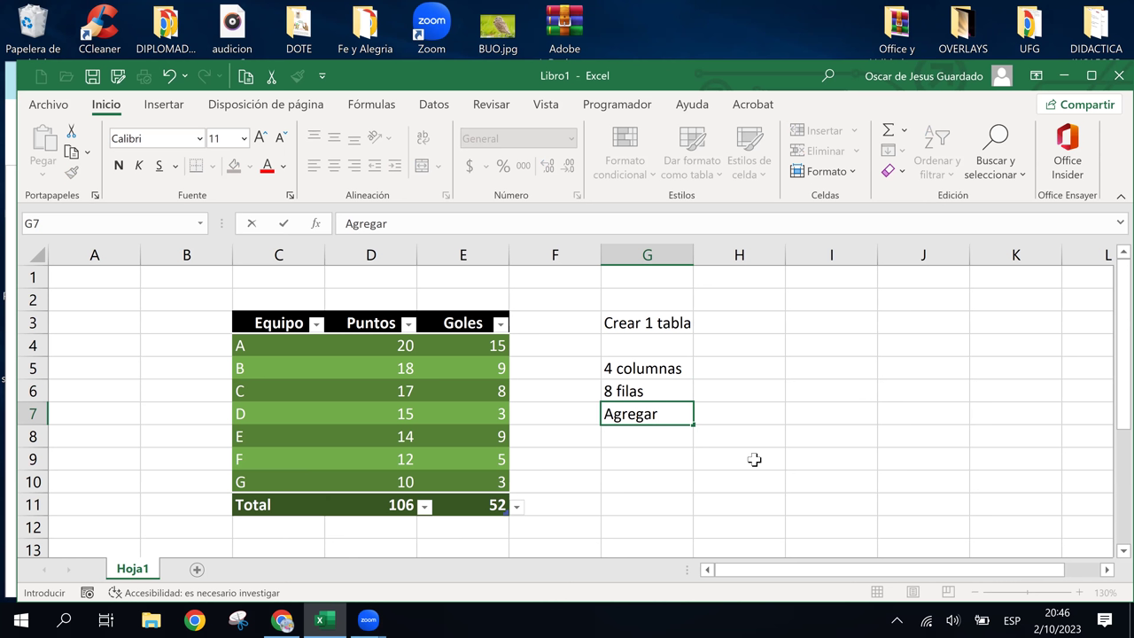
type(" la fila de totales")
key("Return")
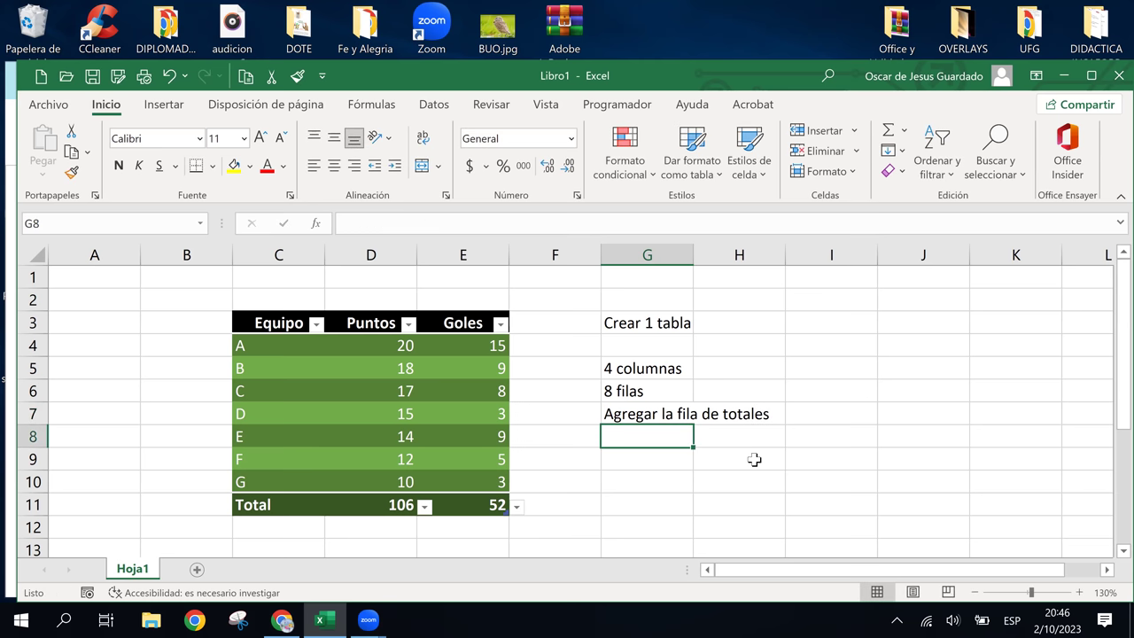
type("1")
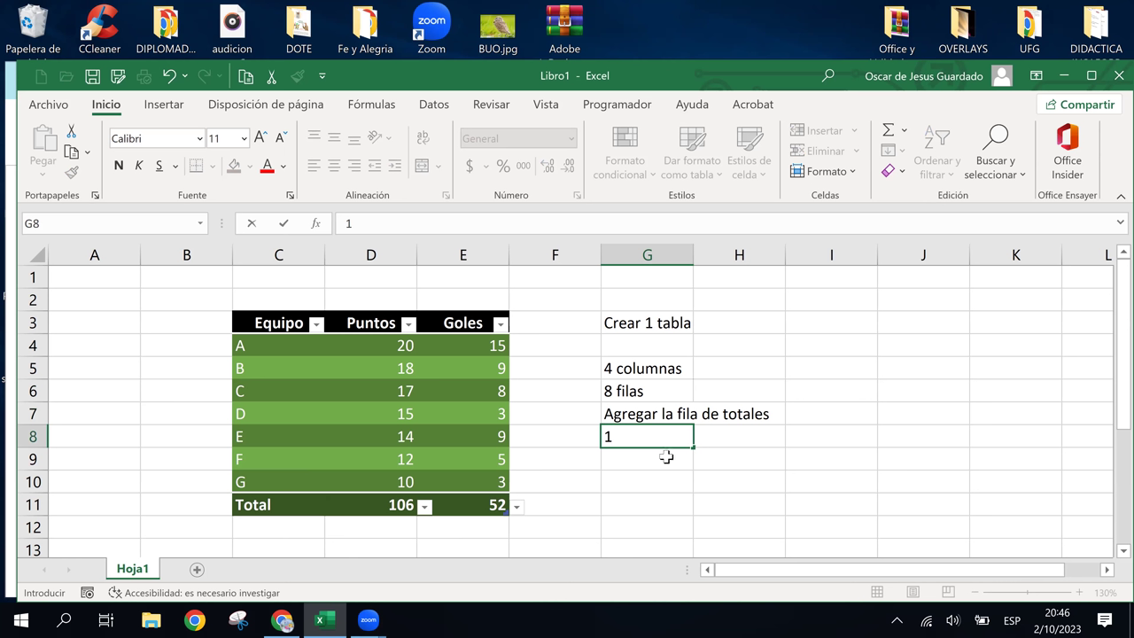
Complete the '1ra col.' label with its note 'Suma'
type("ra col.")
key("Tab")
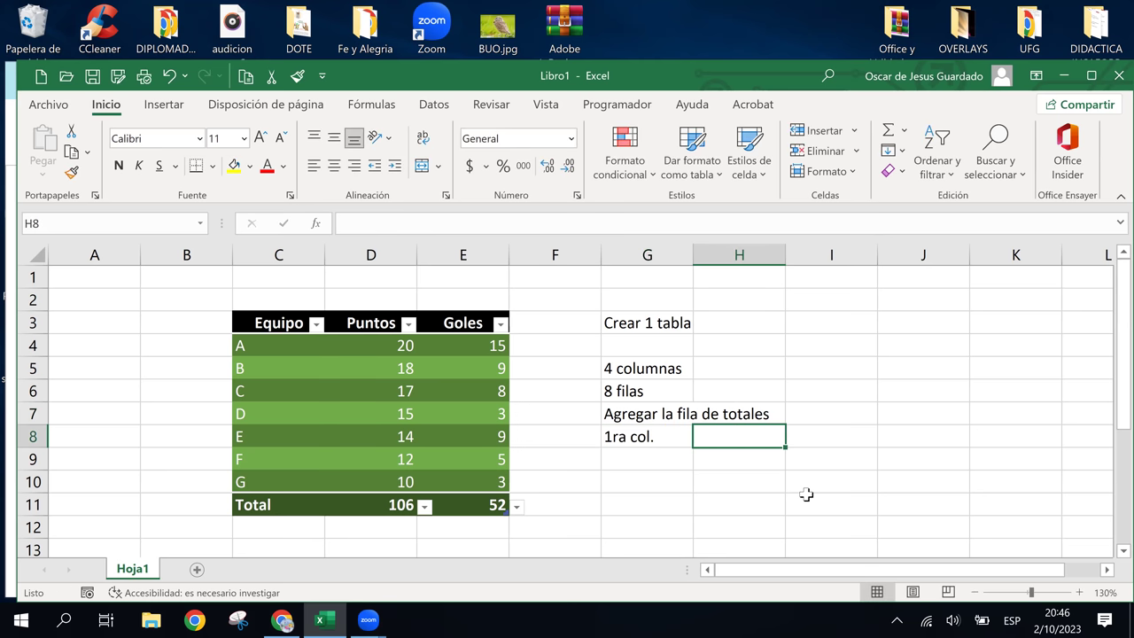
type("Suma")
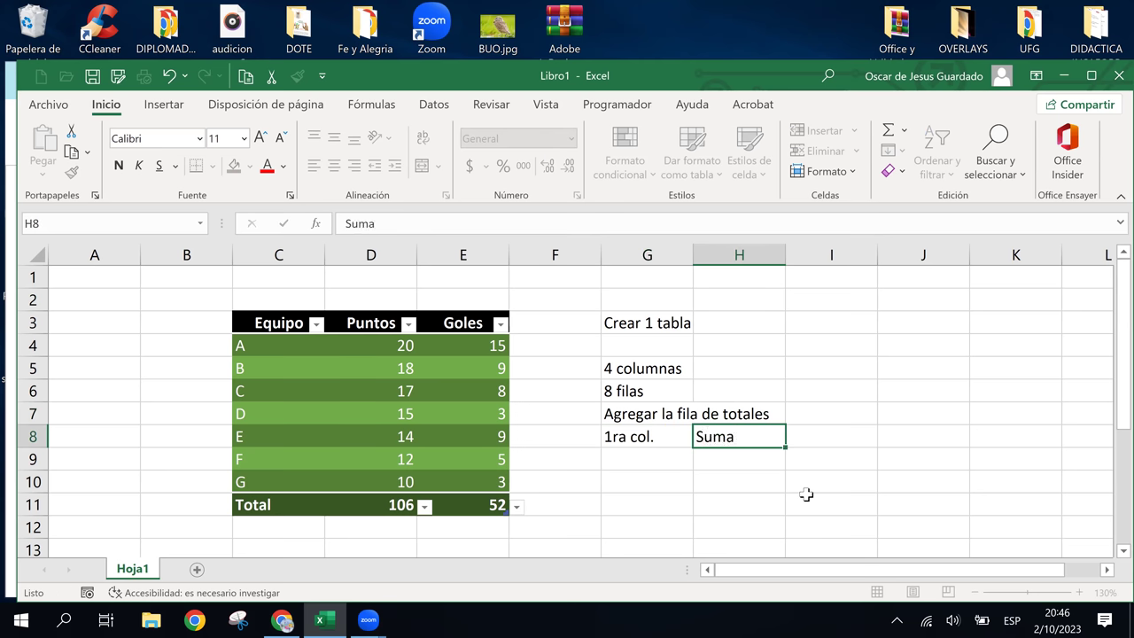
key("Return")
Enter '2da. col.' with the note 'Conteo de celda con valores' in H9
type("2da. ")
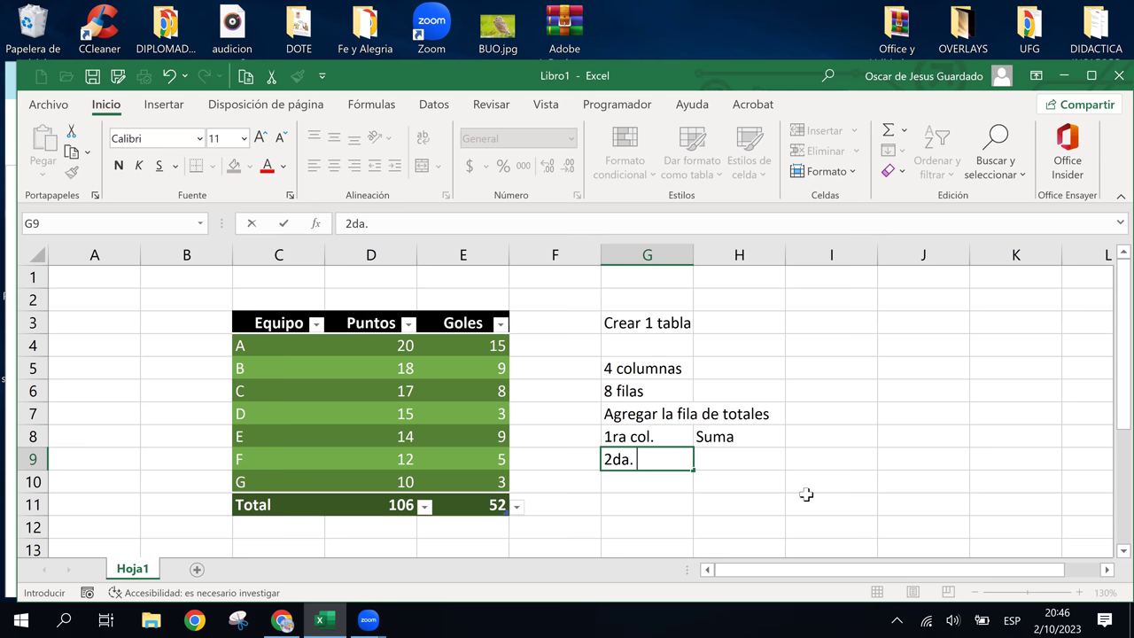
type("col")
type(".")
key("Tab")
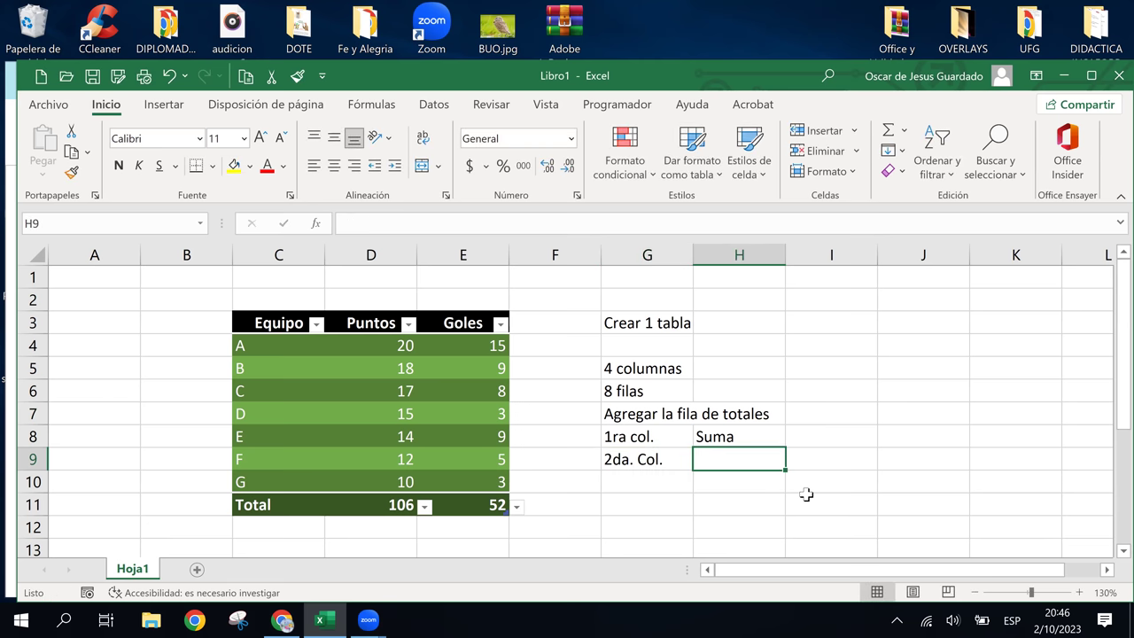
type("Conteo de")
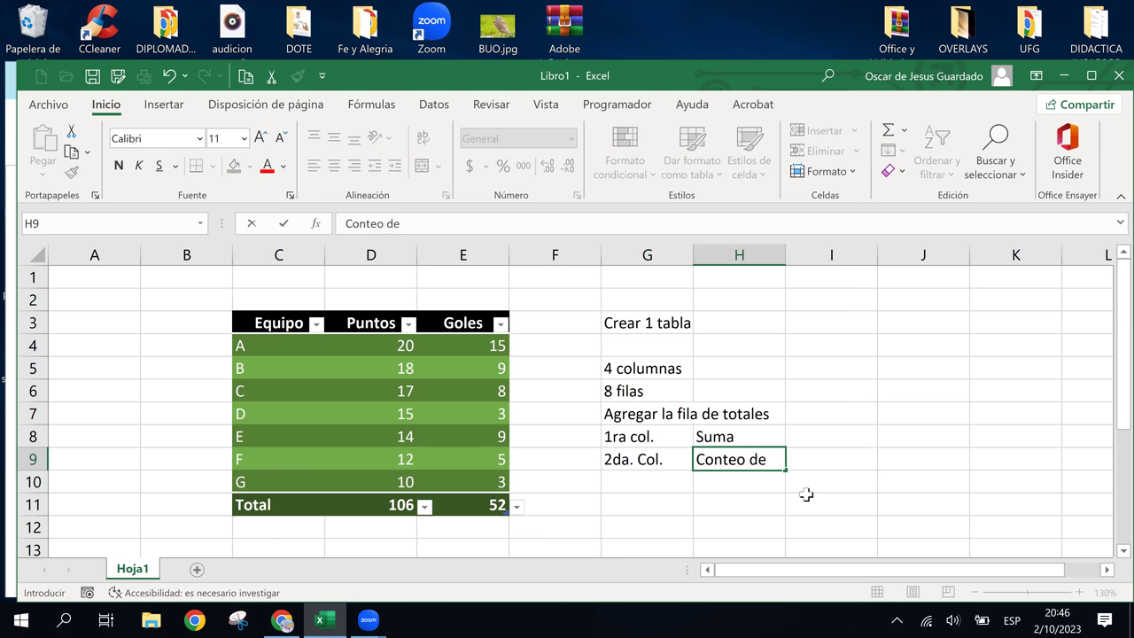
type("a")
key("BackSpace")
key("BackSpace")
type("celda con ba")
key("BackSpace")
key("BackSpace")
type("valores")
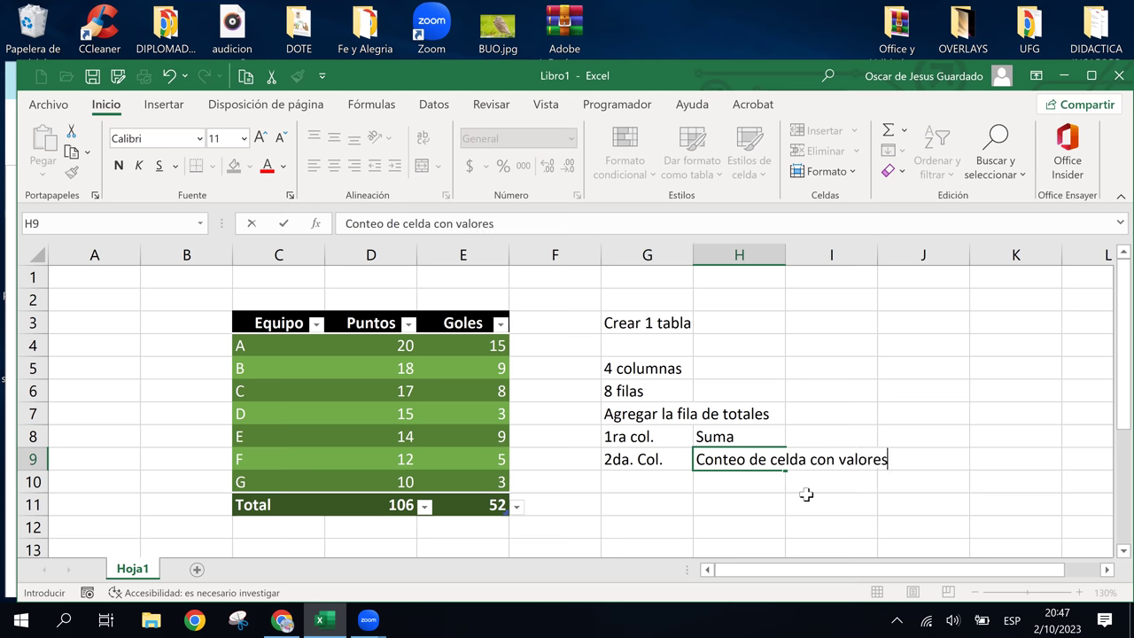
key("Return")
Add '3ra. Col.' in G10 with the note 'Promedio' in H10
key("Left")
key("Left")
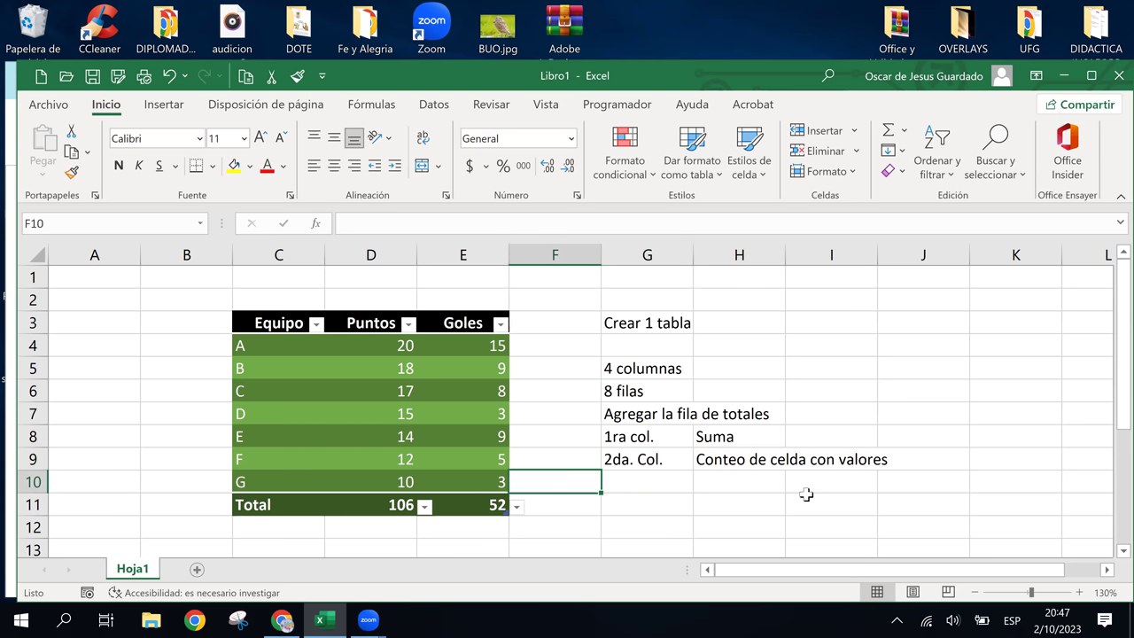
key("Right")
type("3ra.")
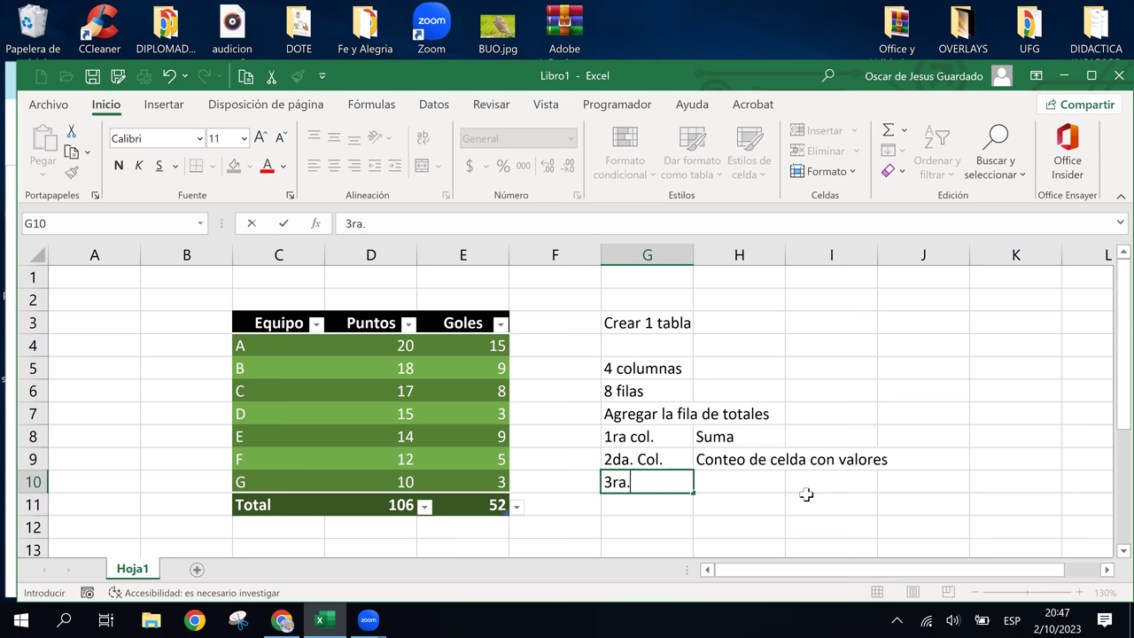
key("Tab")
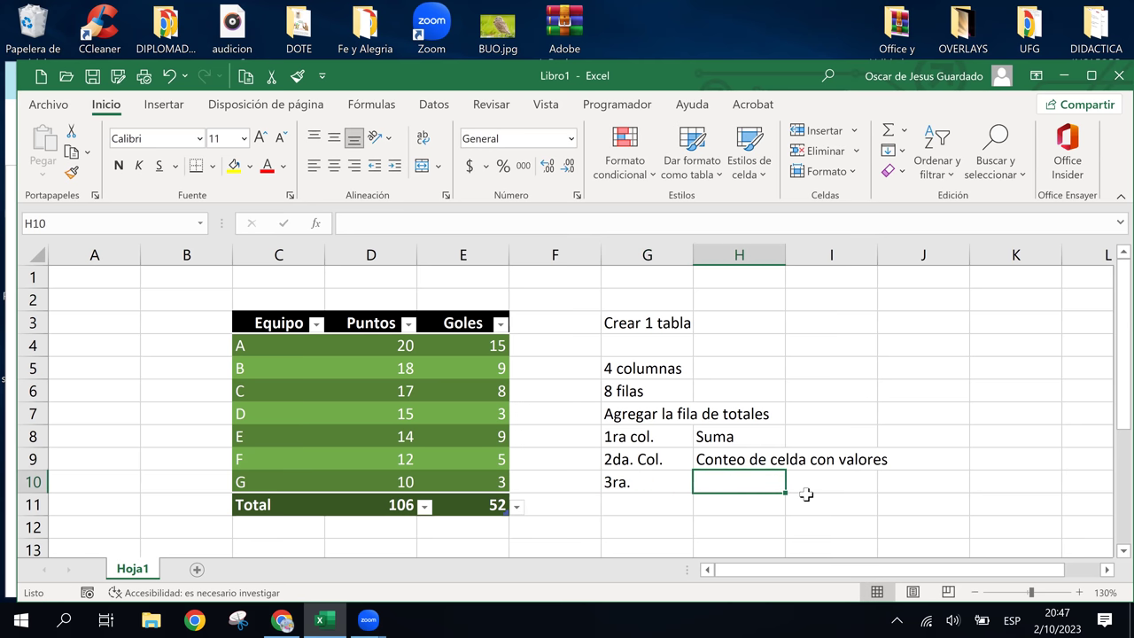
key("Left")
key("F2")
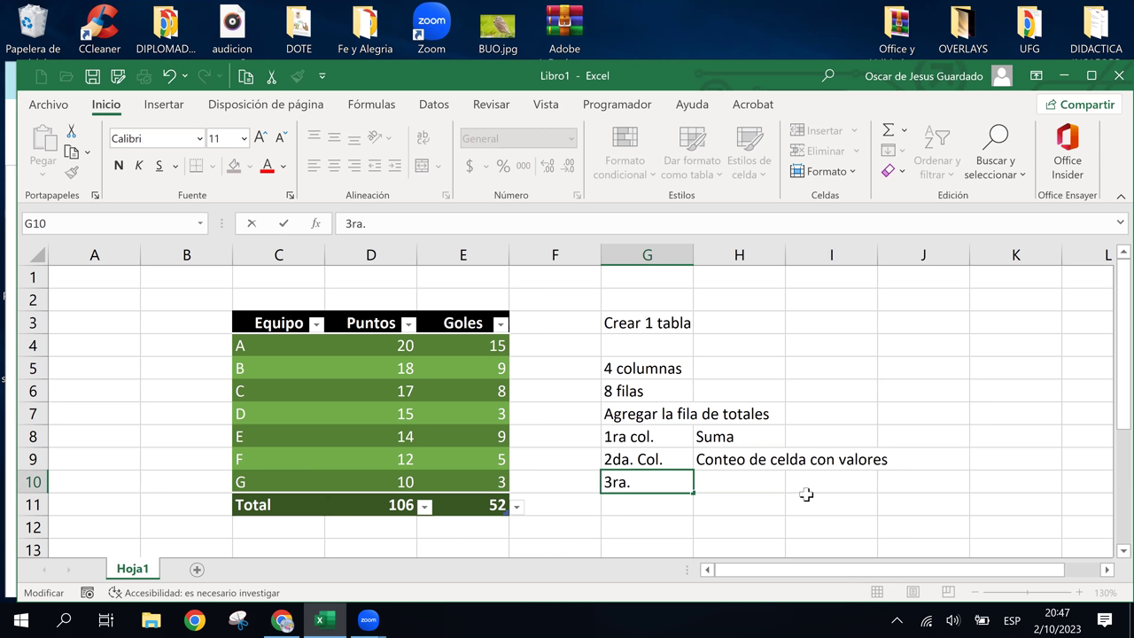
type("Col.")
key("Return")
key("Up")
key("Right")
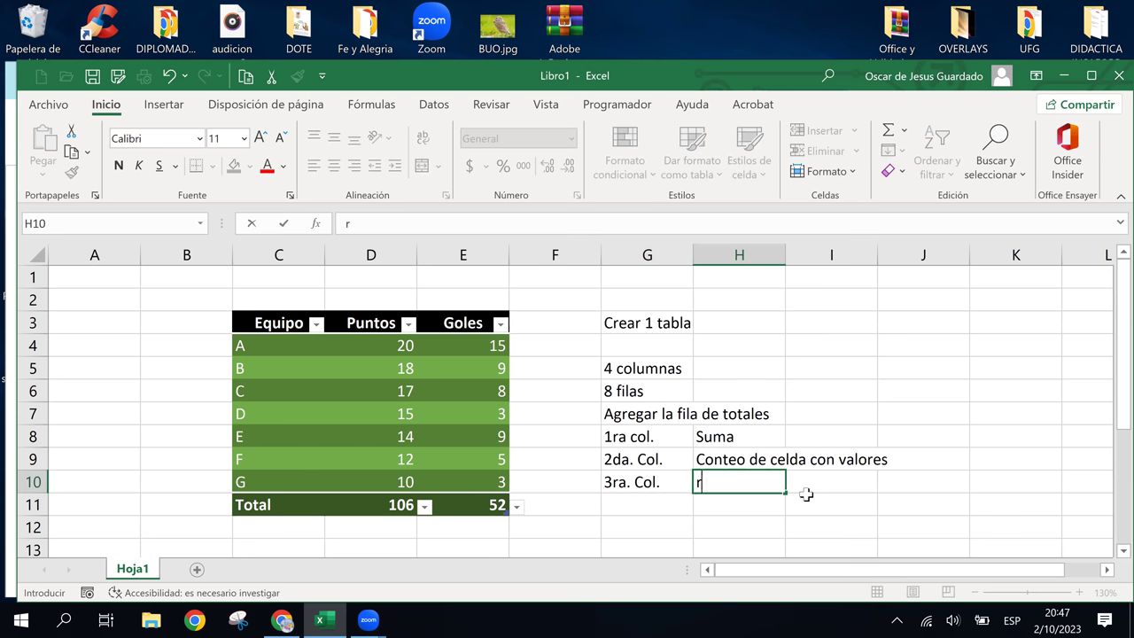
type("Promedio")
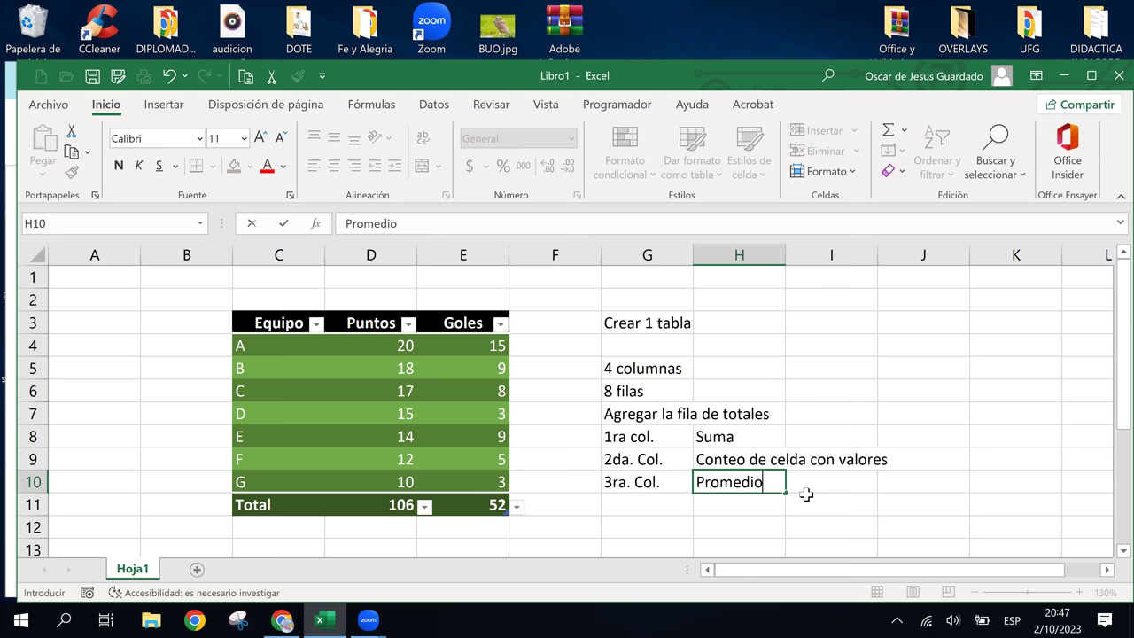
key("Return")
key("Up")
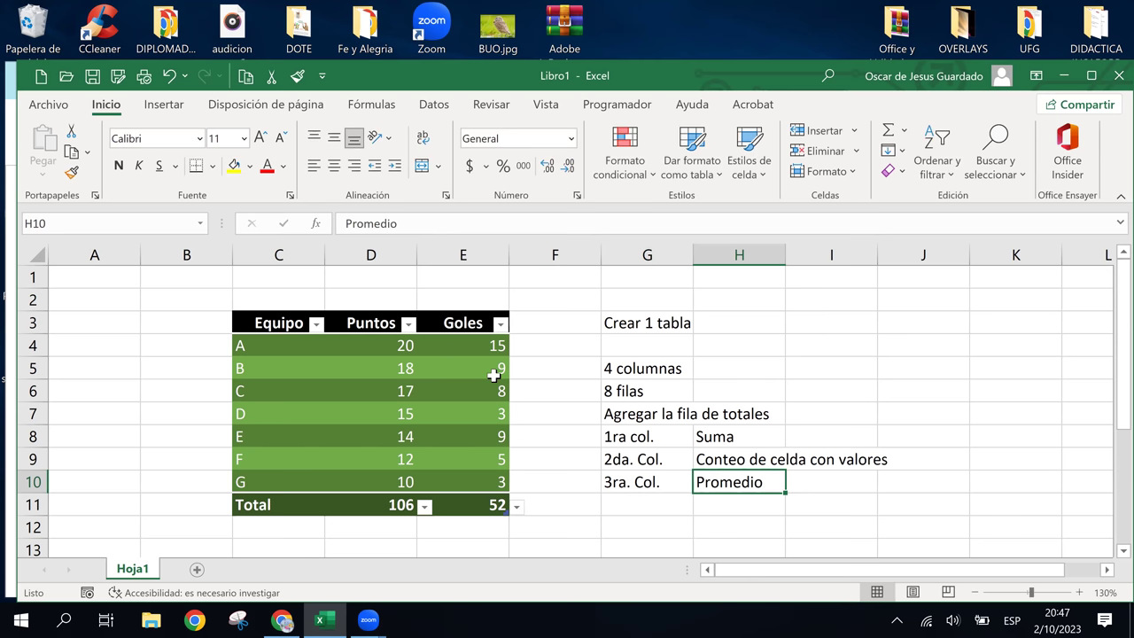
Review the column notes and the Goles total's subtotal formula in the Total row
left_click(735, 440)
left_click(638, 433)
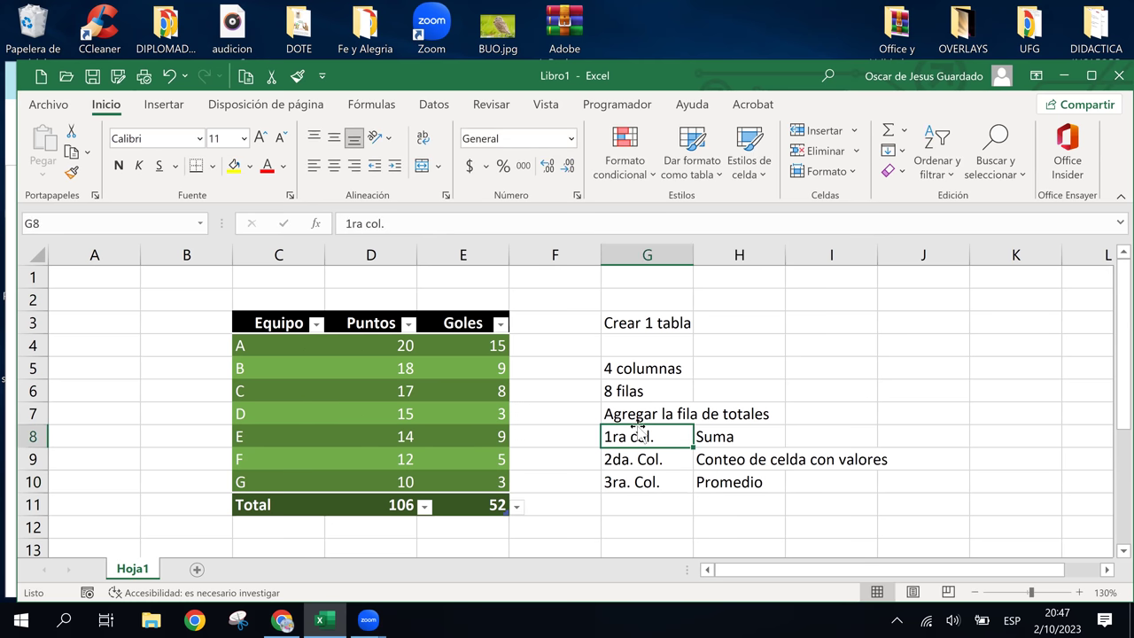
left_click(653, 372)
left_click(497, 504)
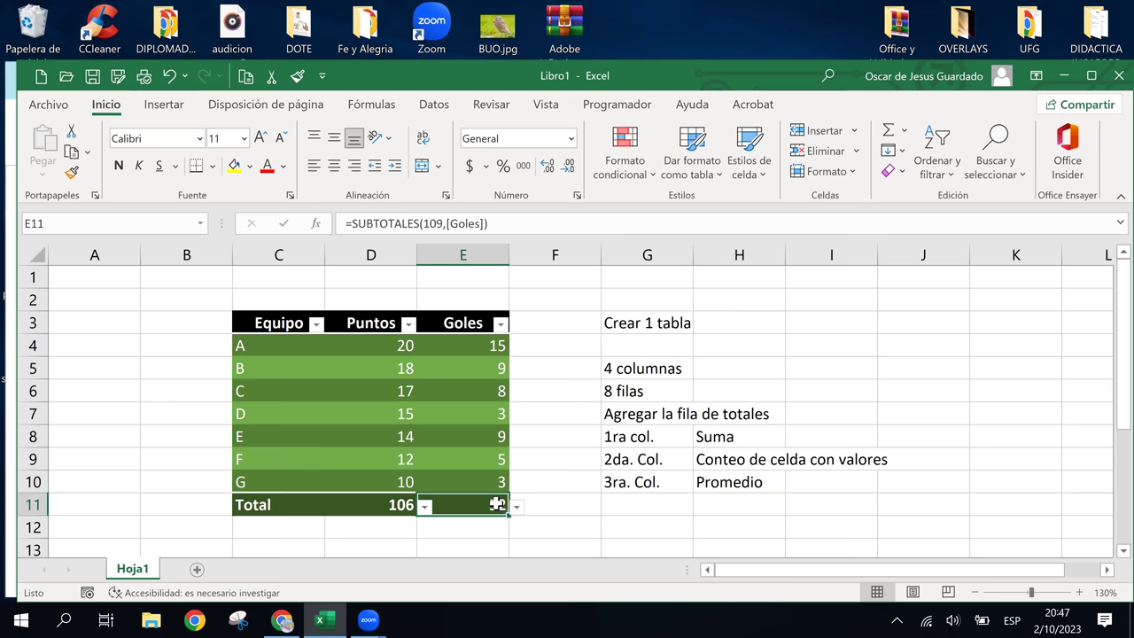
left_click_drag(480, 503, 255, 499)
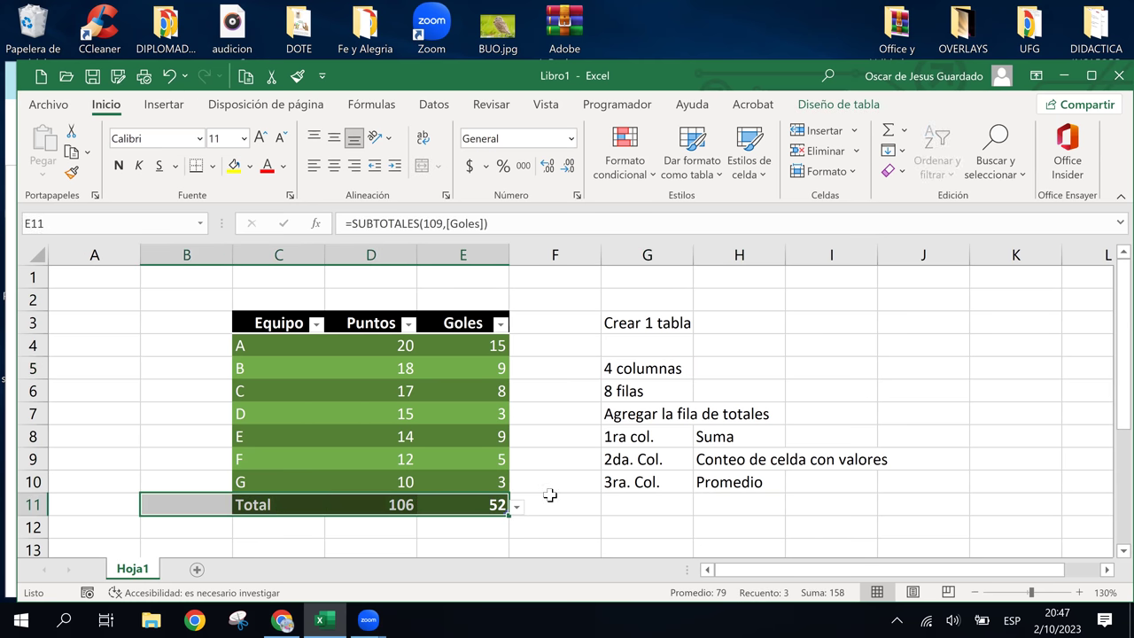
left_click(544, 496)
Select the table range C3:E11 and switch to the course page in Chrome
left_click(458, 366)
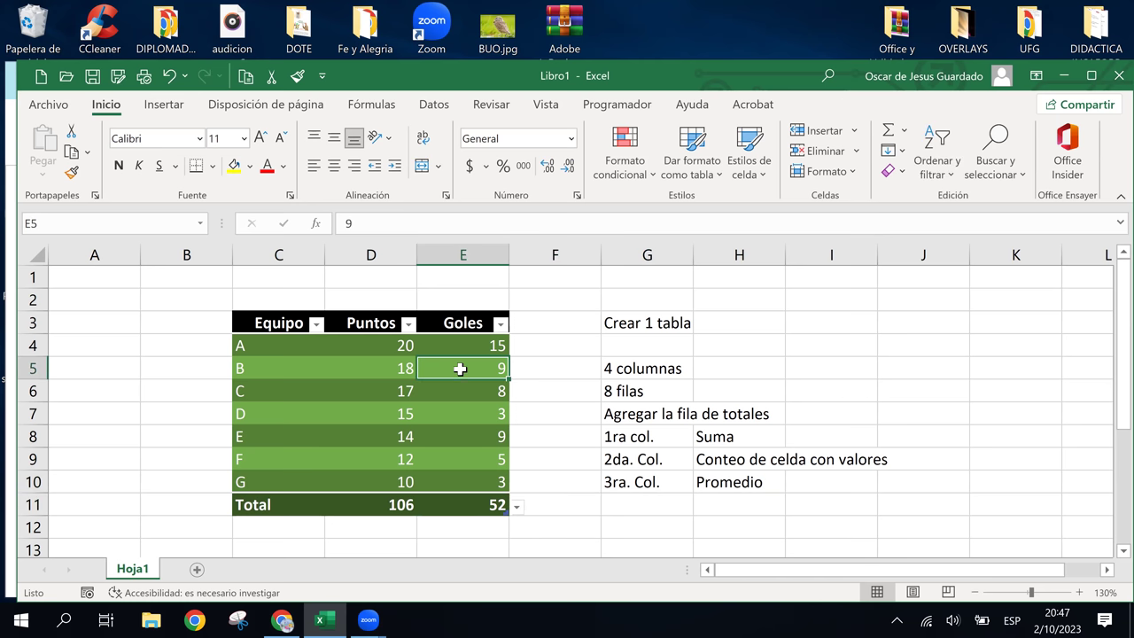
left_click(396, 412)
left_click_drag(272, 329, 468, 502)
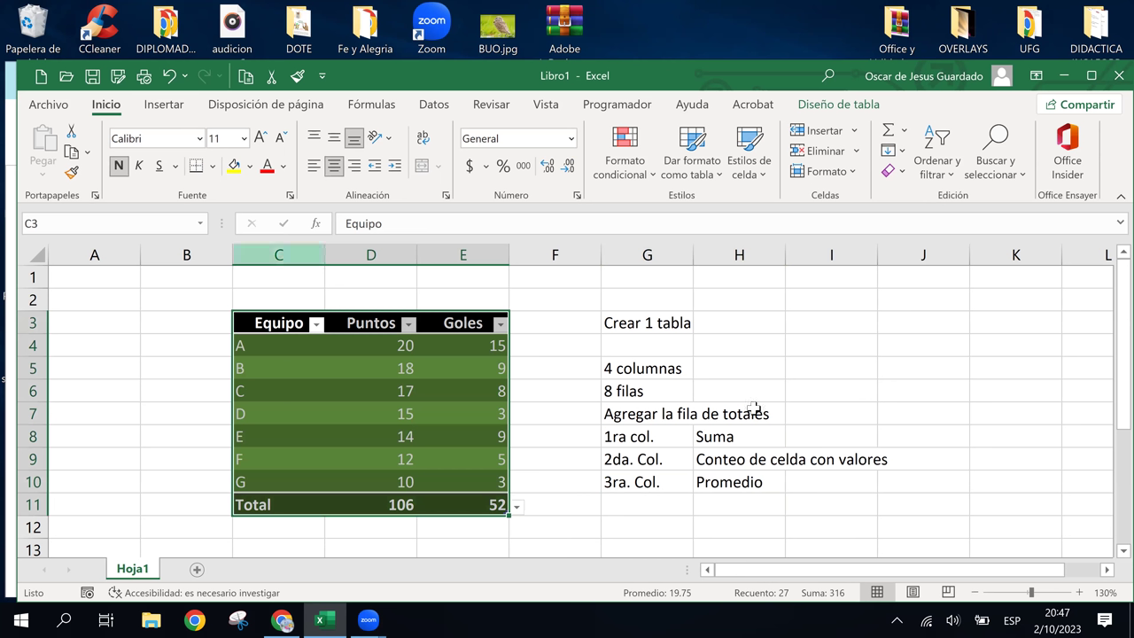
left_click(283, 620)
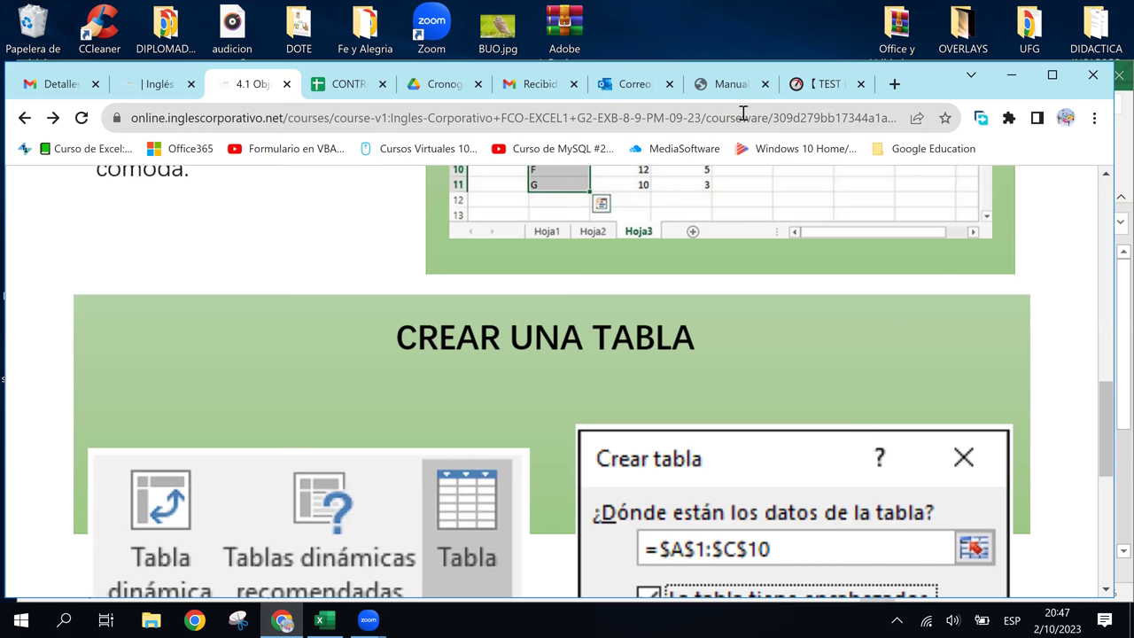
Open the Manual_Excel_Basico.pdf tab and scroll to the Figura 53 table example on page 81
left_click(722, 83)
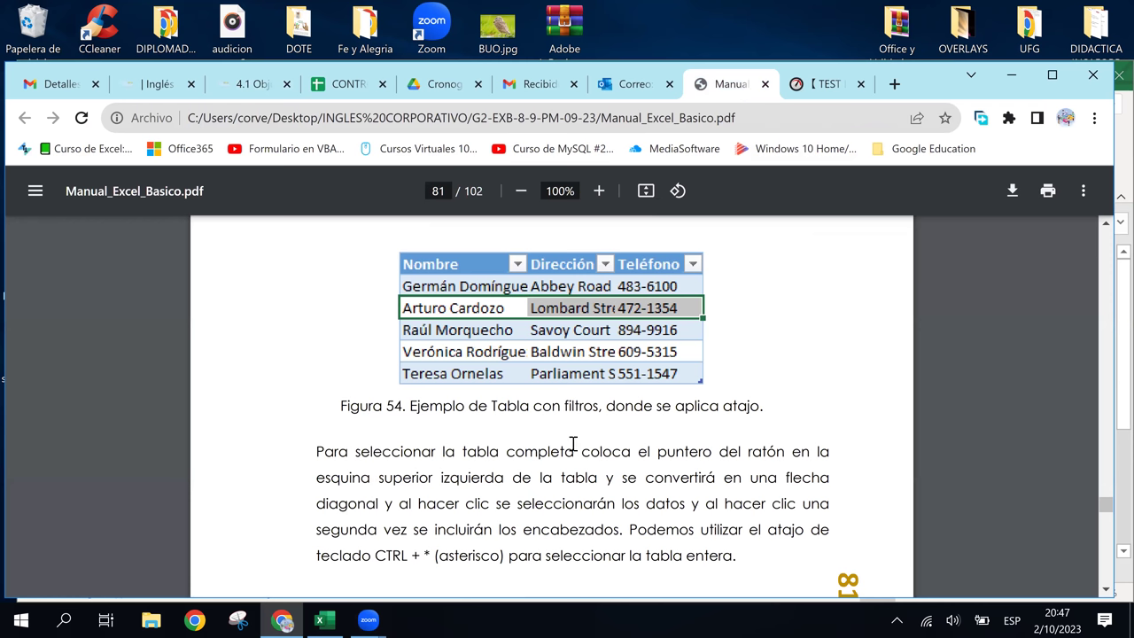
scroll(573, 443, "down", 2)
scroll(573, 443, "down", 2)
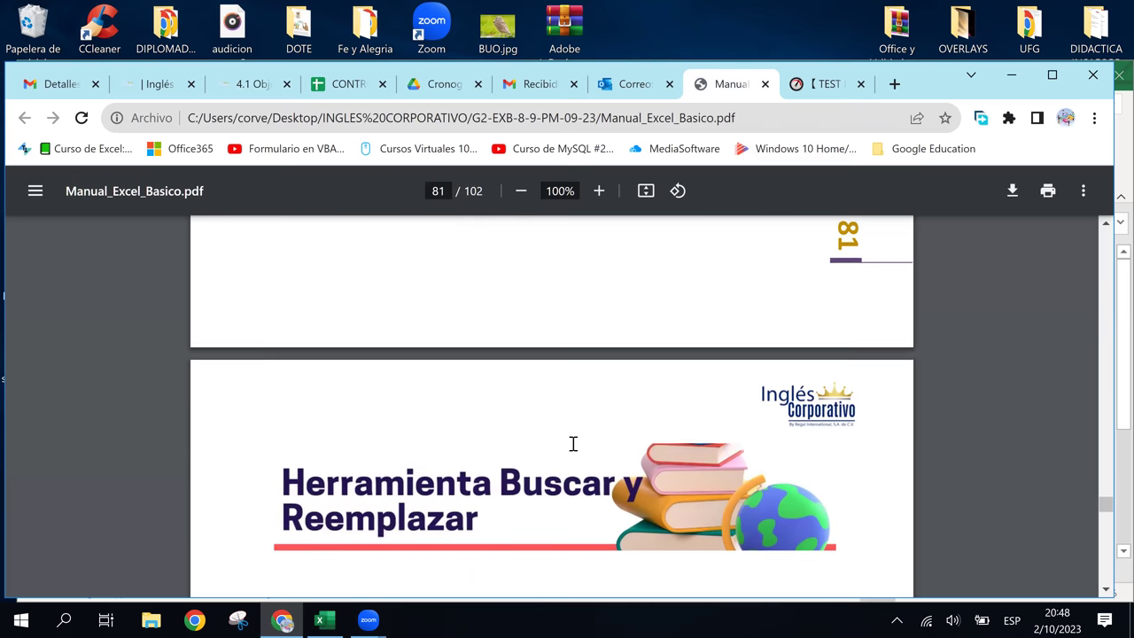
scroll(573, 442, "up", 5)
scroll(573, 443, "up", 2)
scroll(573, 443, "up", 3)
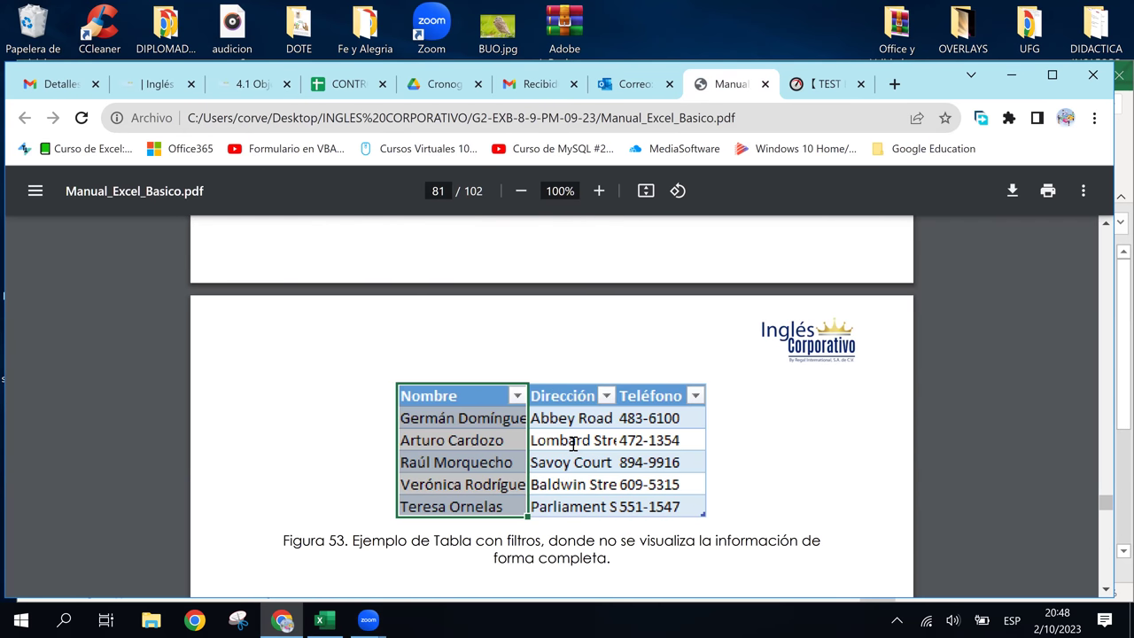
scroll(573, 444, "up", 2)
scroll(573, 444, "up", 1)
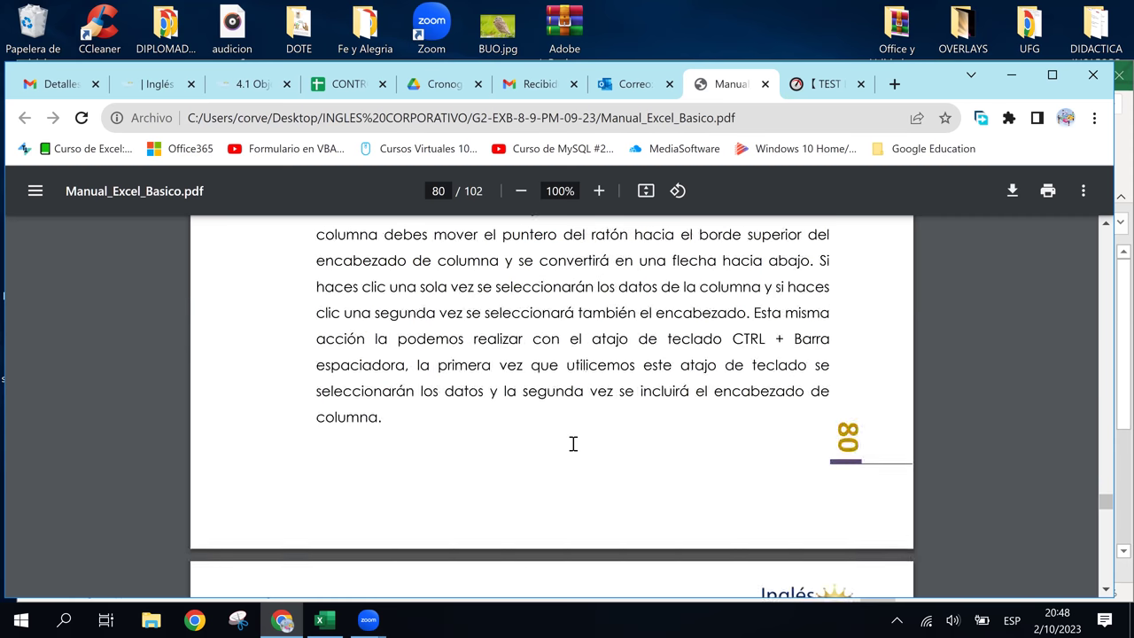
scroll(573, 444, "up", 4)
scroll(573, 442, "up", 2)
scroll(573, 443, "down", 2)
scroll(573, 443, "down", 1)
scroll(573, 443, "down", 4)
scroll(573, 450, "down", 1)
scroll(573, 450, "down", 1)
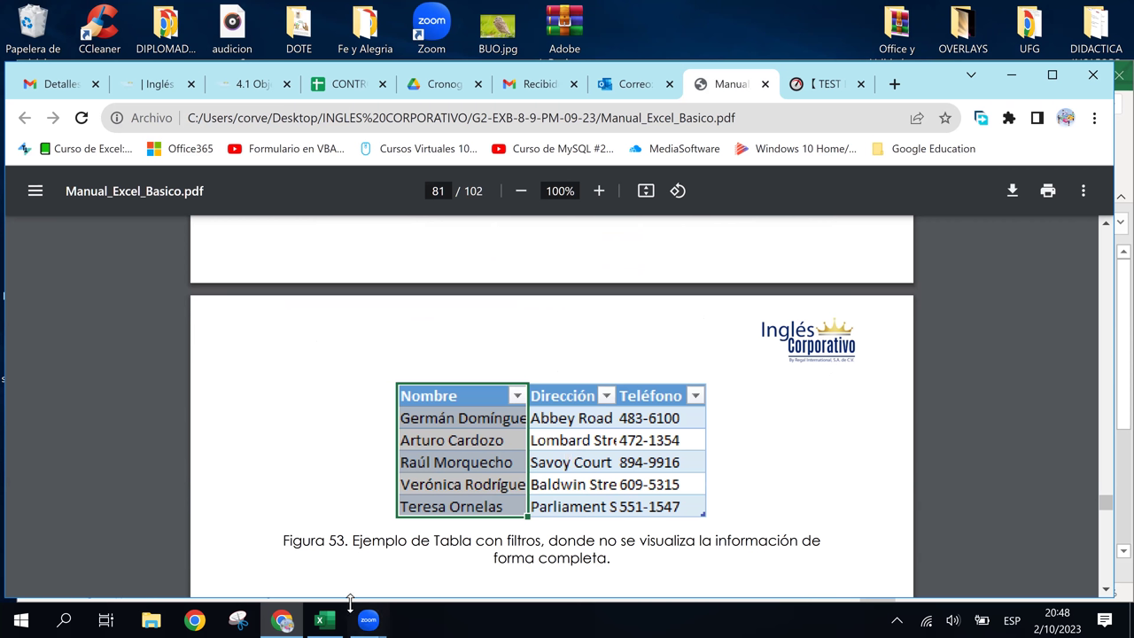
left_click(324, 620)
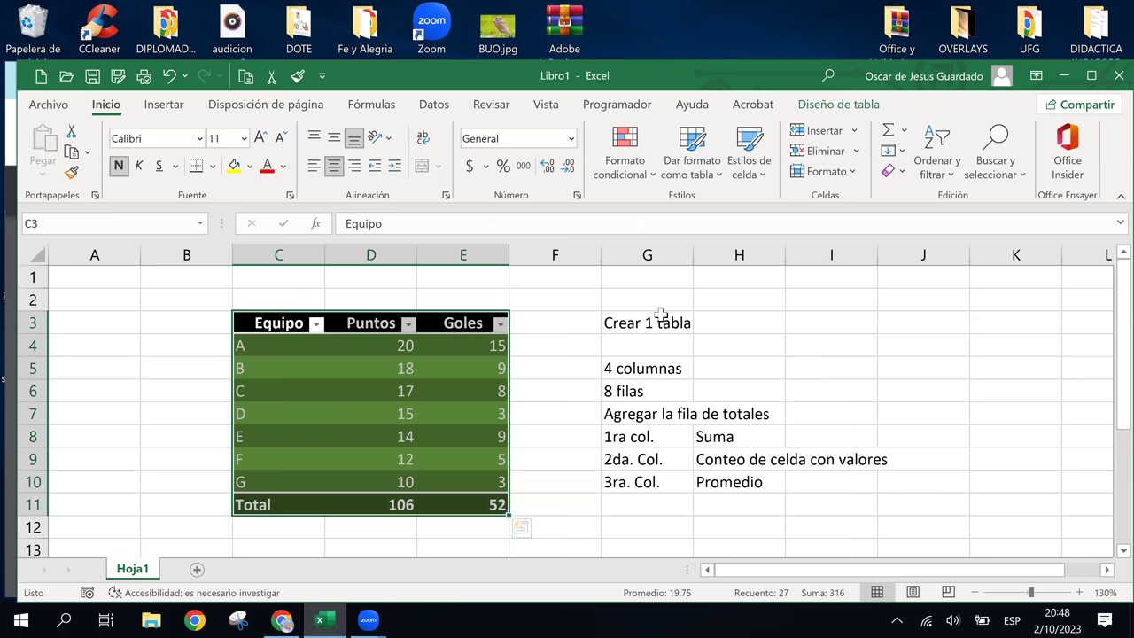
left_click(660, 313)
left_click(653, 363)
left_click(653, 346)
left_click(662, 394)
left_click(644, 375)
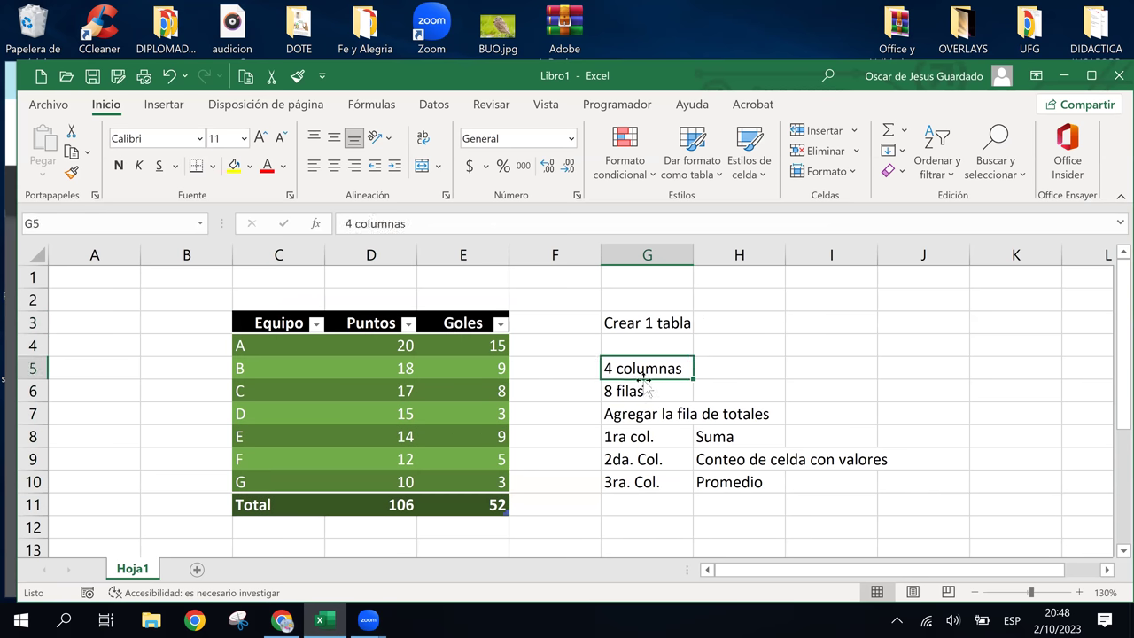
left_click(625, 393)
mouse_move(276, 348)
left_mouse_down()
mouse_move(519, 467)
mouse_move(463, 504)
left_mouse_up()
left_click(639, 407)
left_click(638, 392)
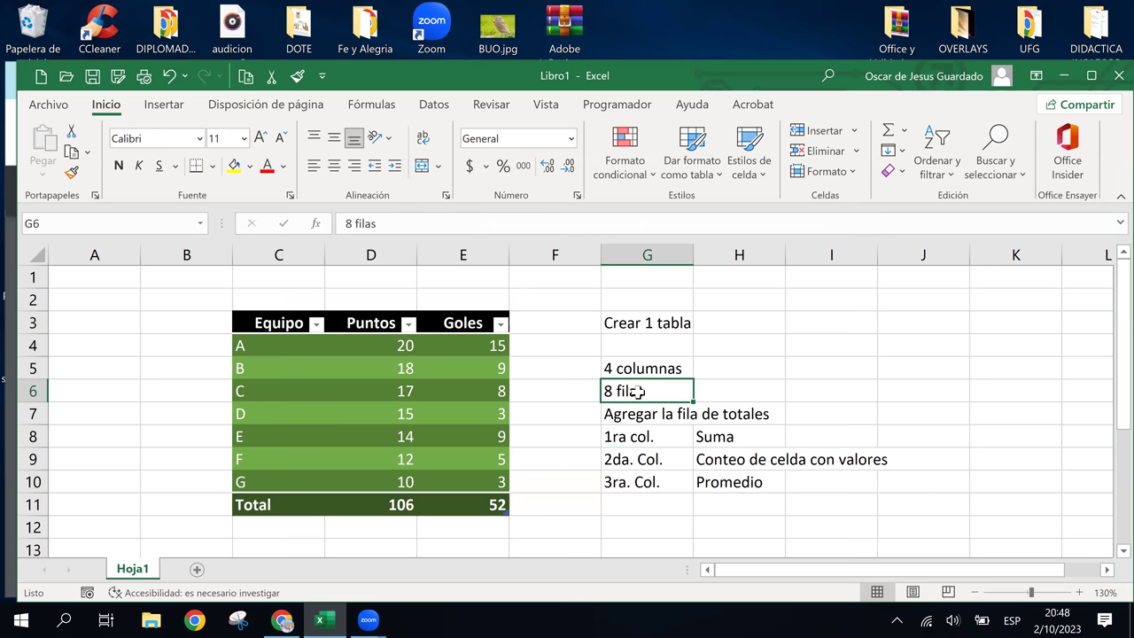
left_click(619, 413)
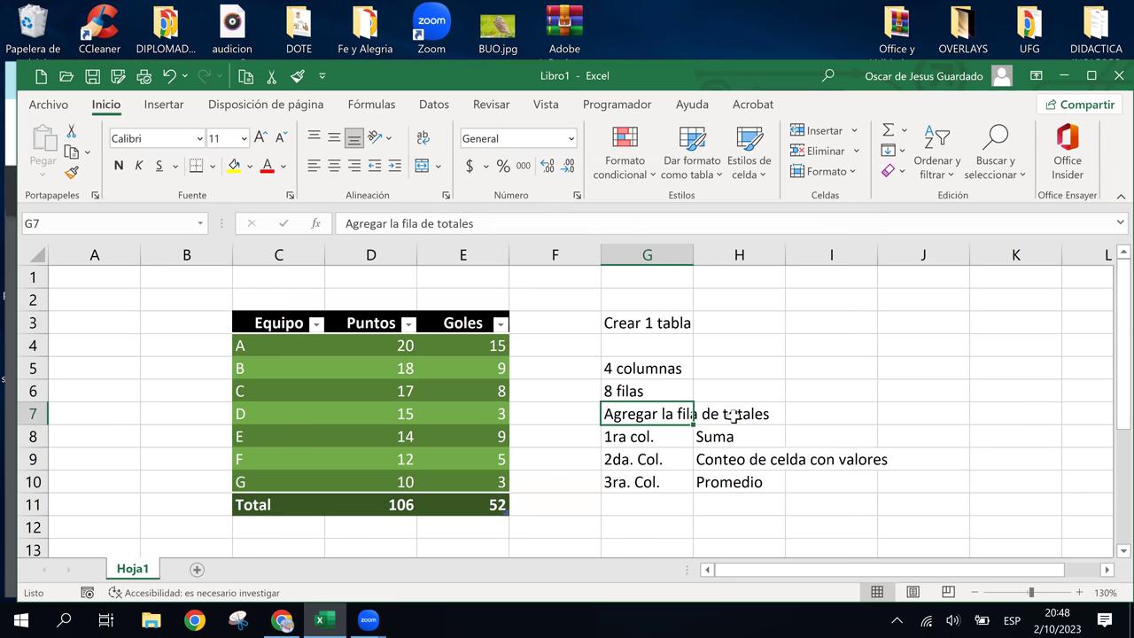
left_click_drag(247, 504, 461, 503)
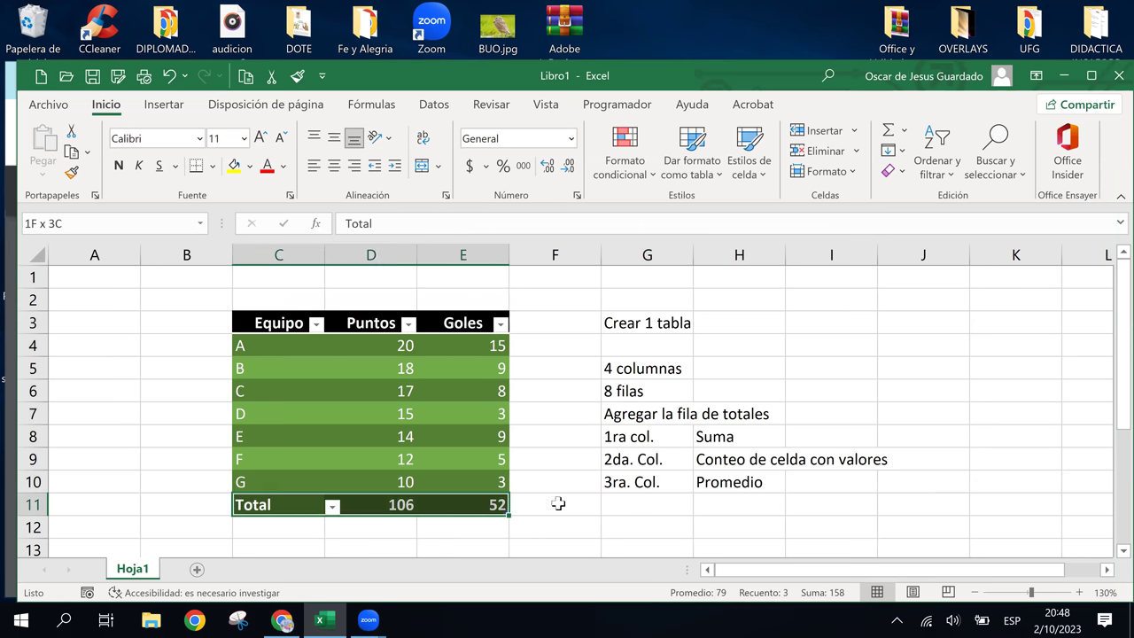
left_click(611, 481)
left_click_drag(607, 435, 714, 434)
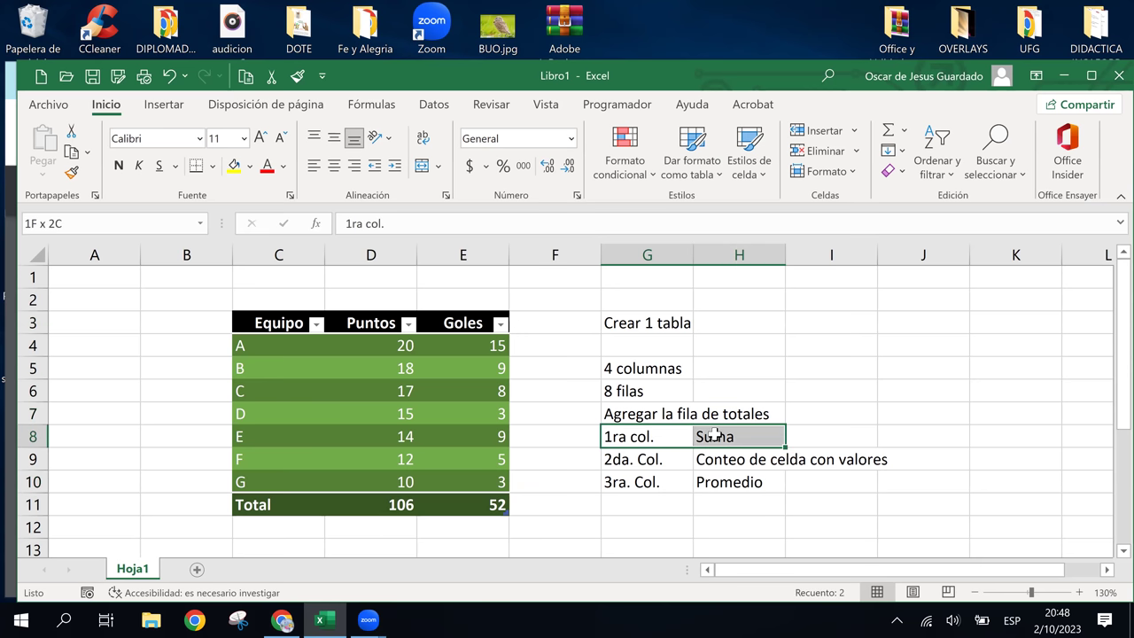
left_click(486, 505)
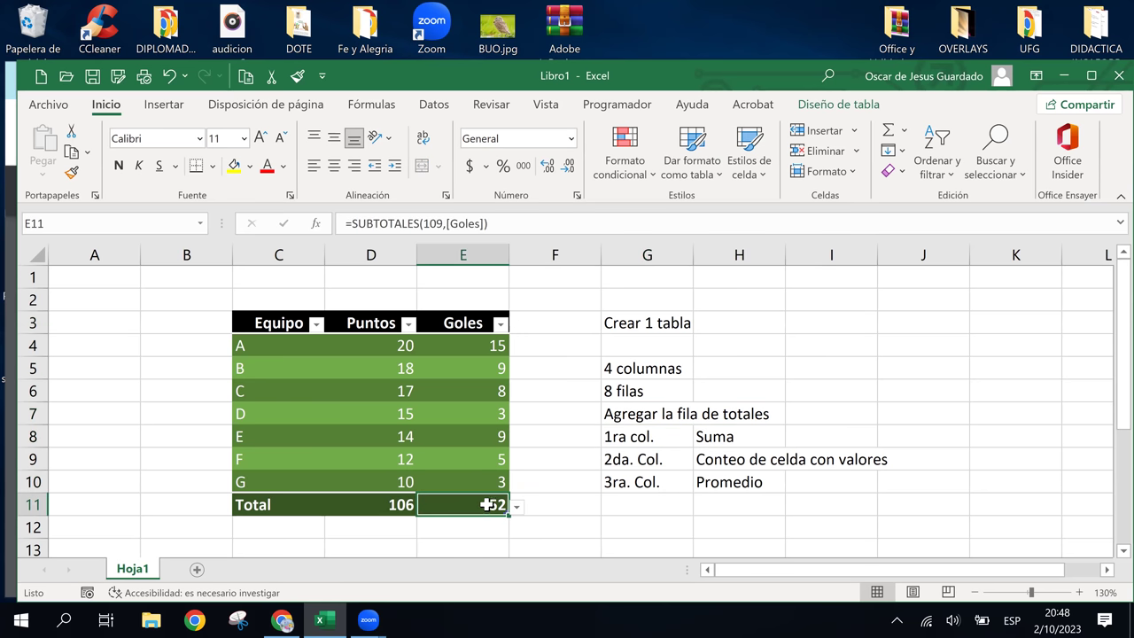
left_click(642, 458)
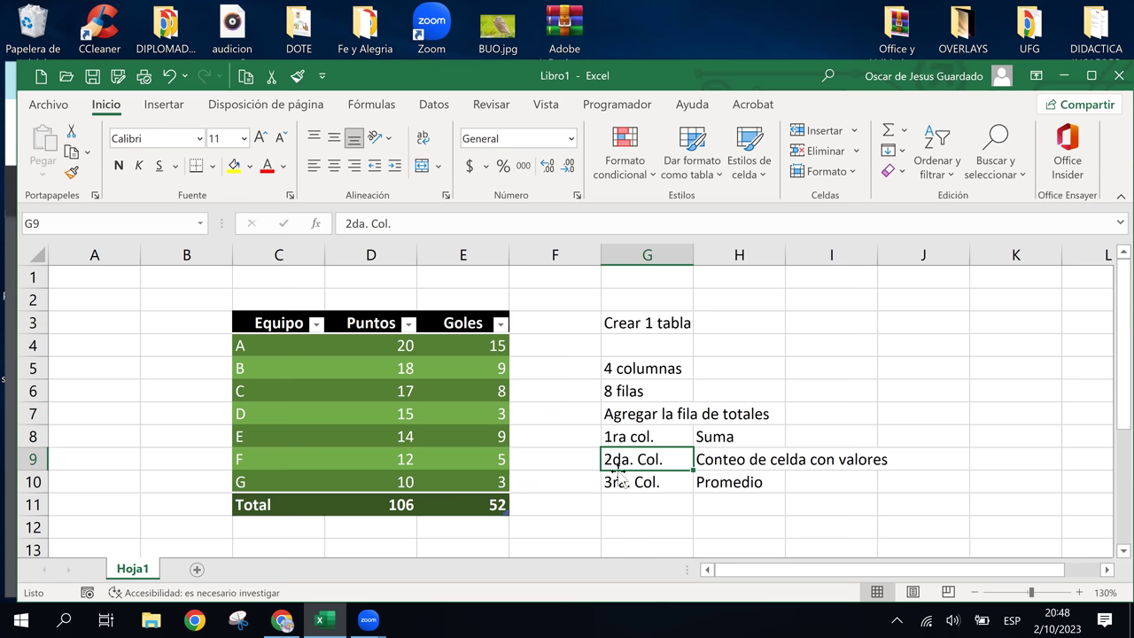
left_click(415, 506)
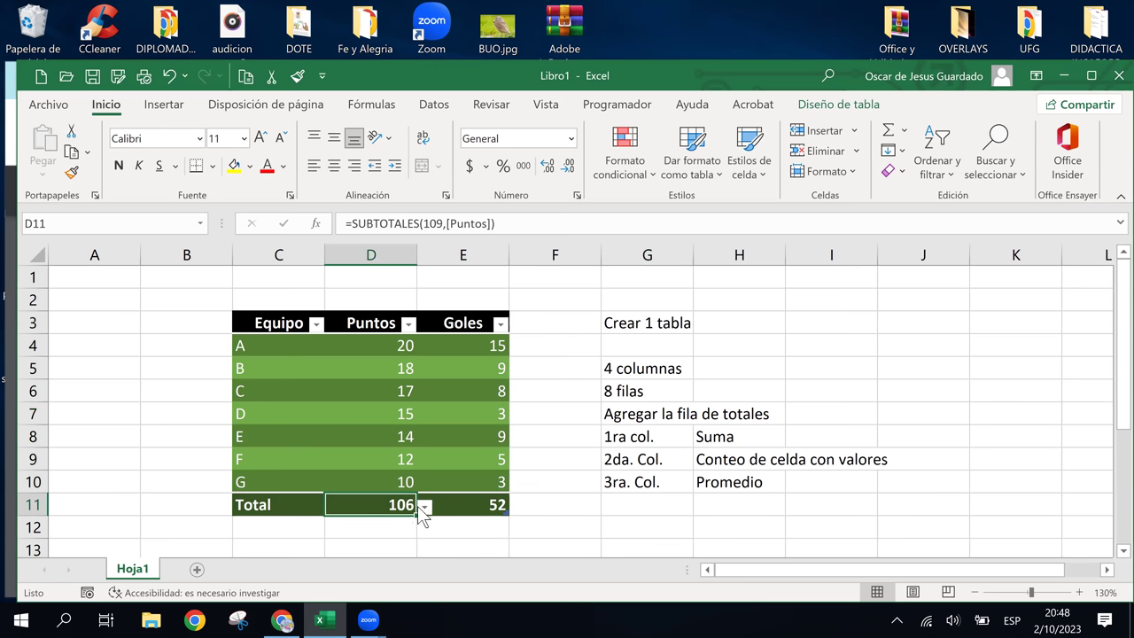
left_click(425, 506)
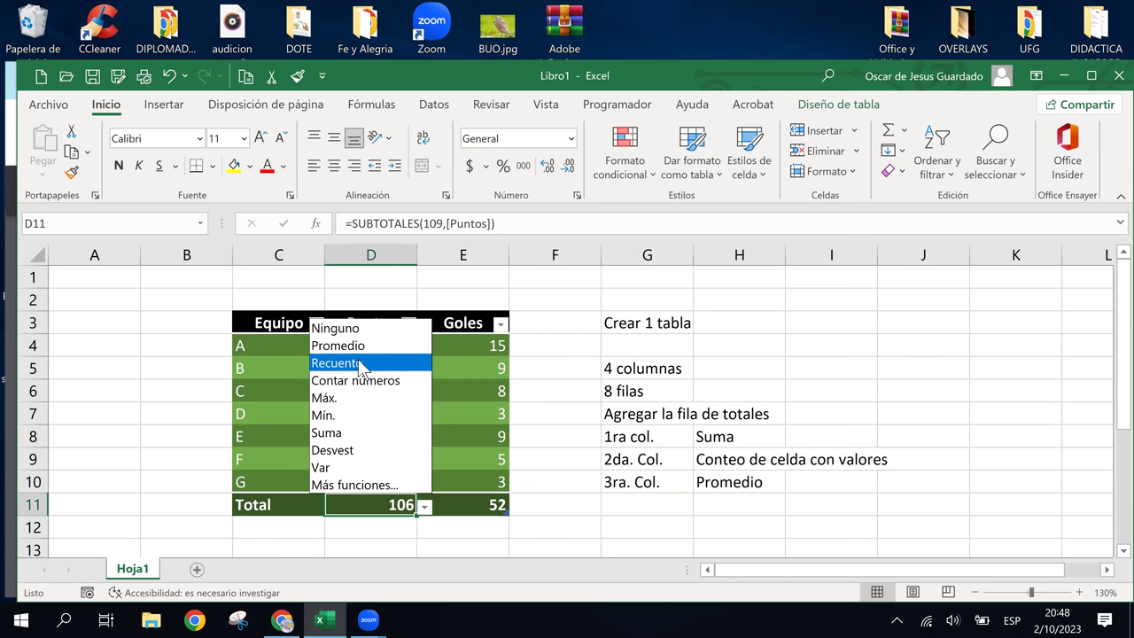
key("Down")
key("Escape")
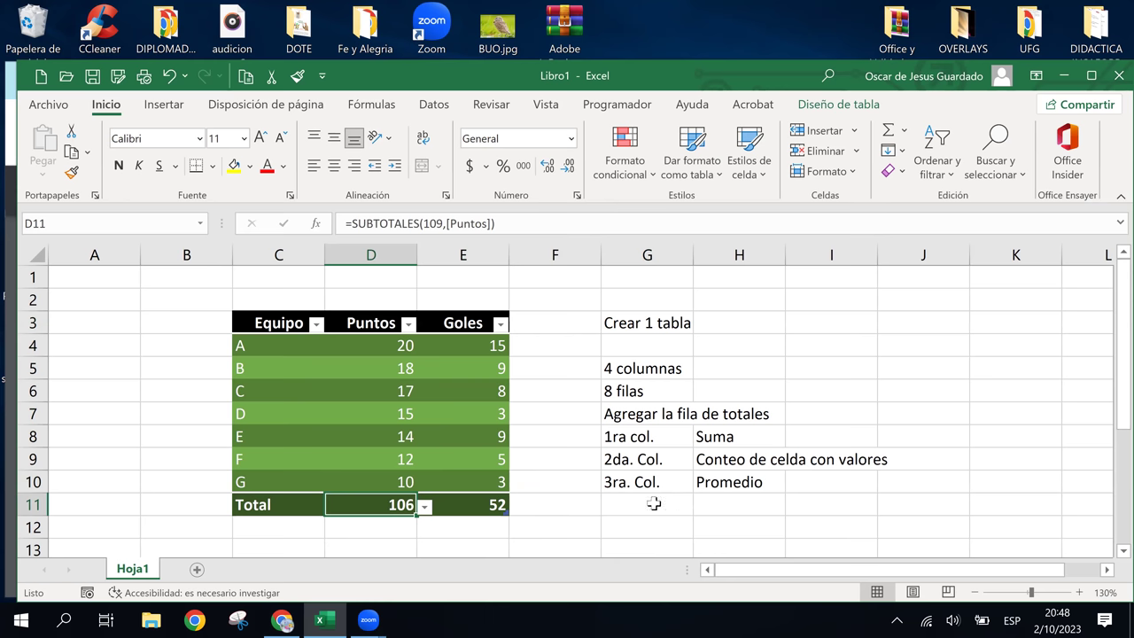
left_click(646, 482)
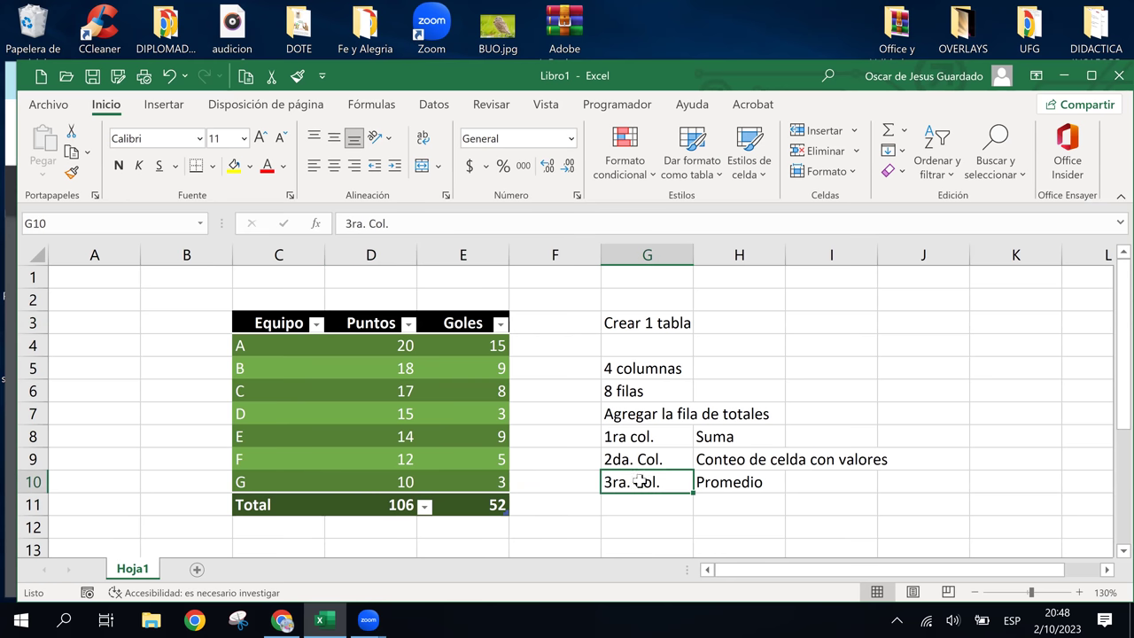
left_click(270, 504)
left_click_drag(272, 505, 274, 413)
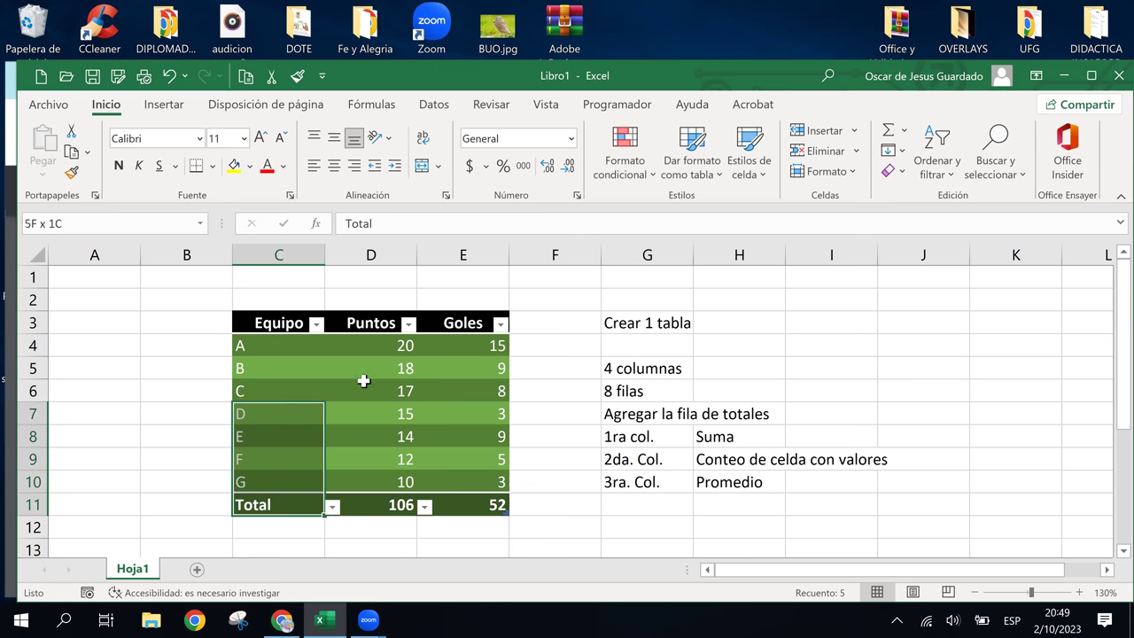
left_click(557, 367)
left_click(595, 301)
left_click(792, 372)
left_click(682, 346)
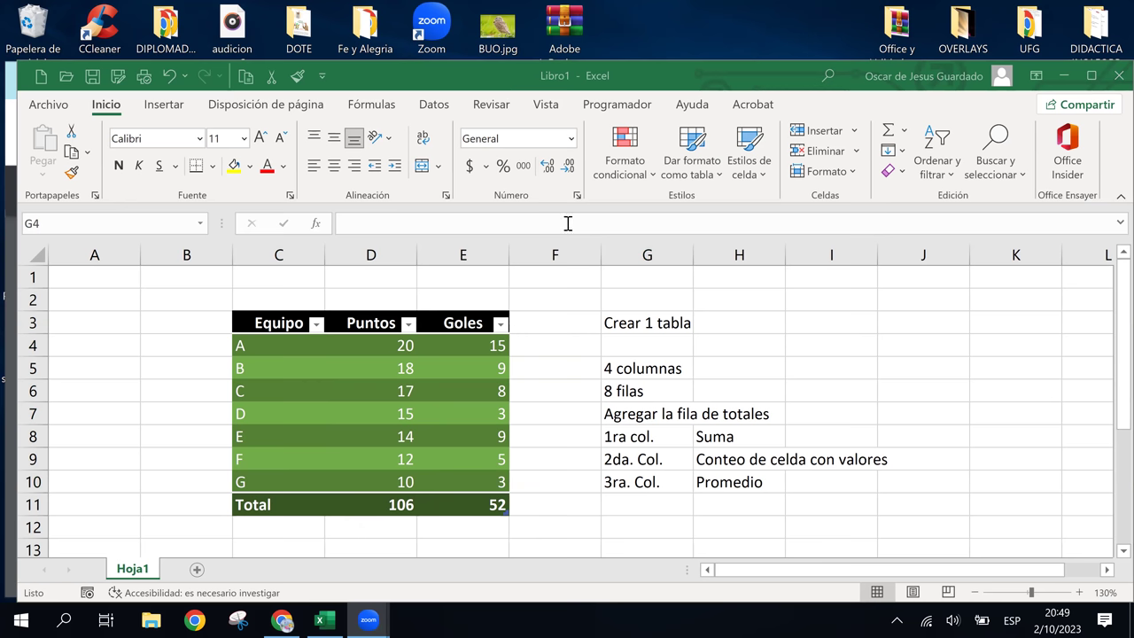
Click cell G4 to bring the Excel workbook back into focus
left_click(663, 342)
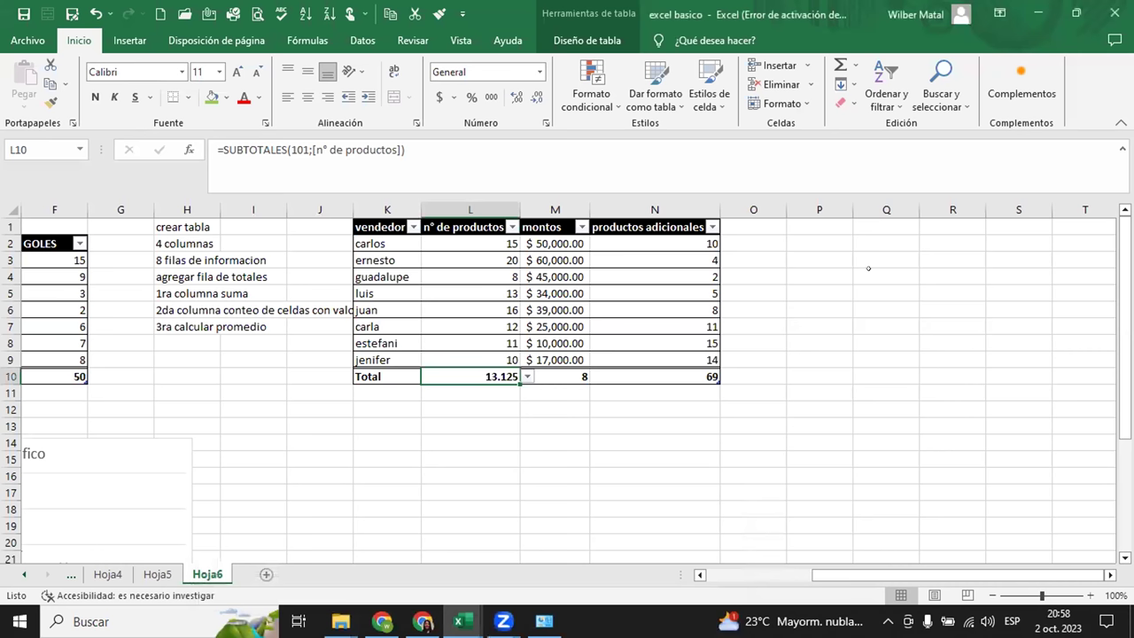
Select the vendor data rows and check the productos adicionales total's function list
left_click(868, 270)
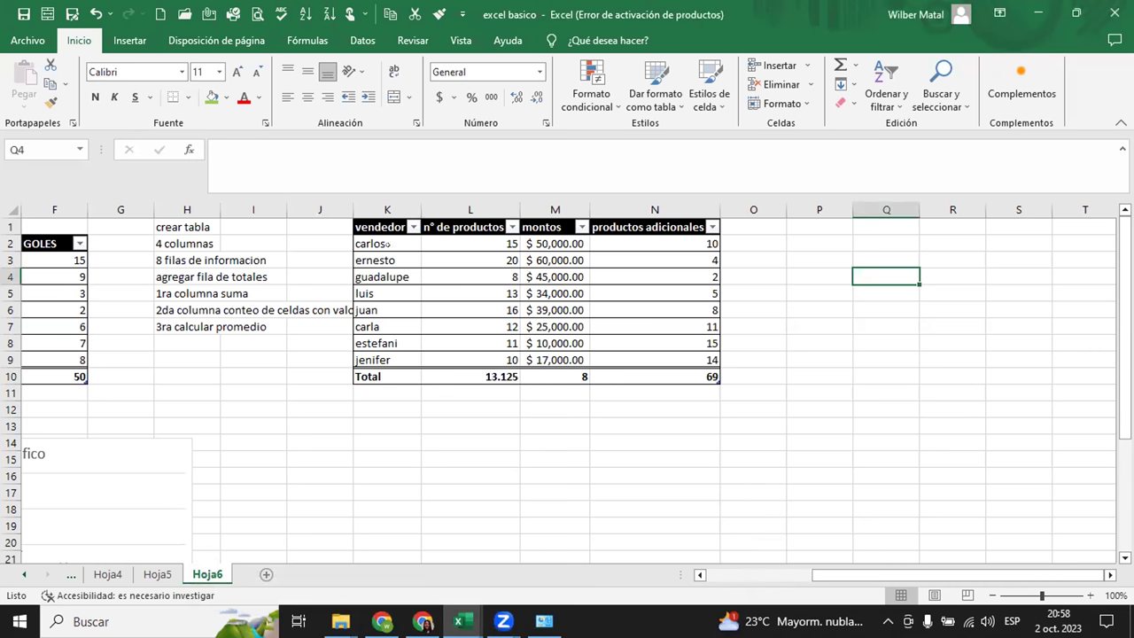
left_click_drag(387, 245, 628, 362)
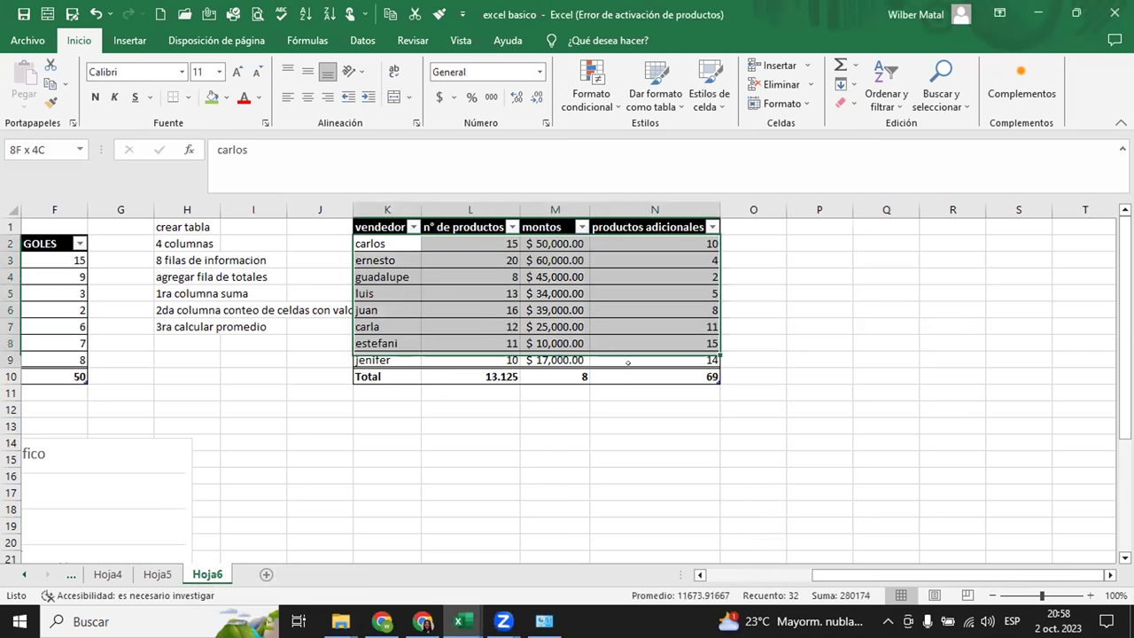
left_click(812, 352)
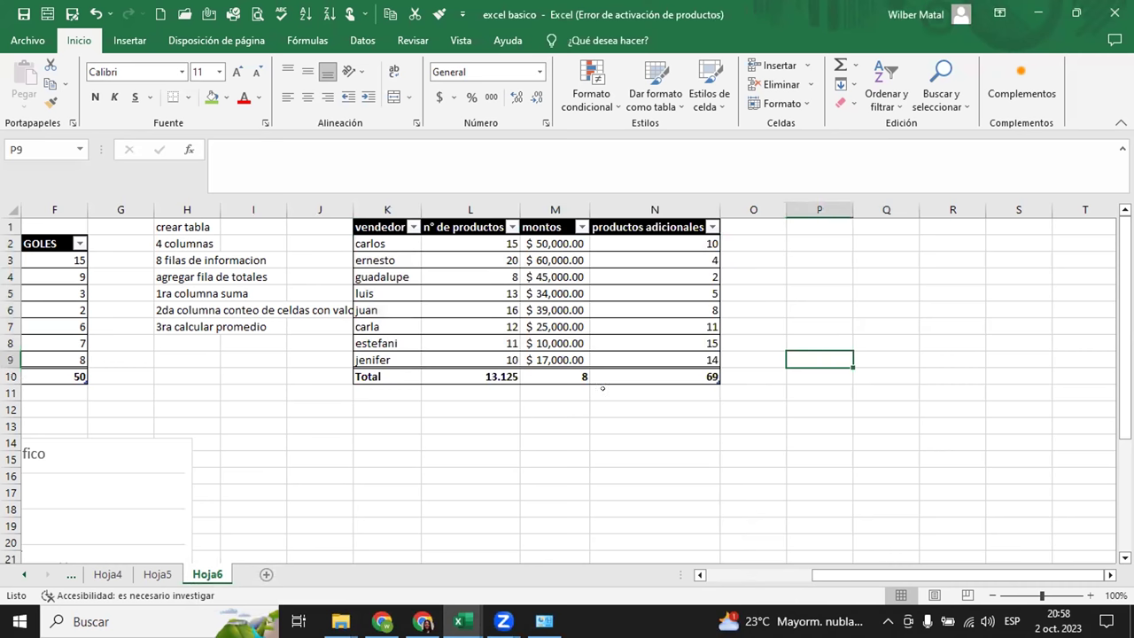
left_click(679, 375)
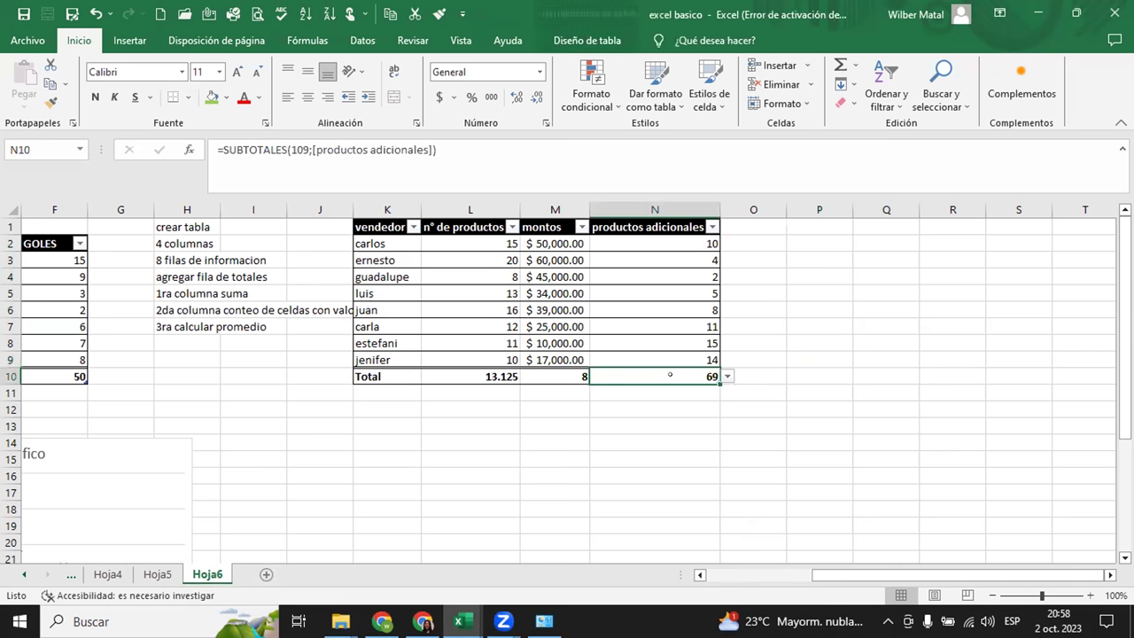
left_click(725, 376)
key("Escape")
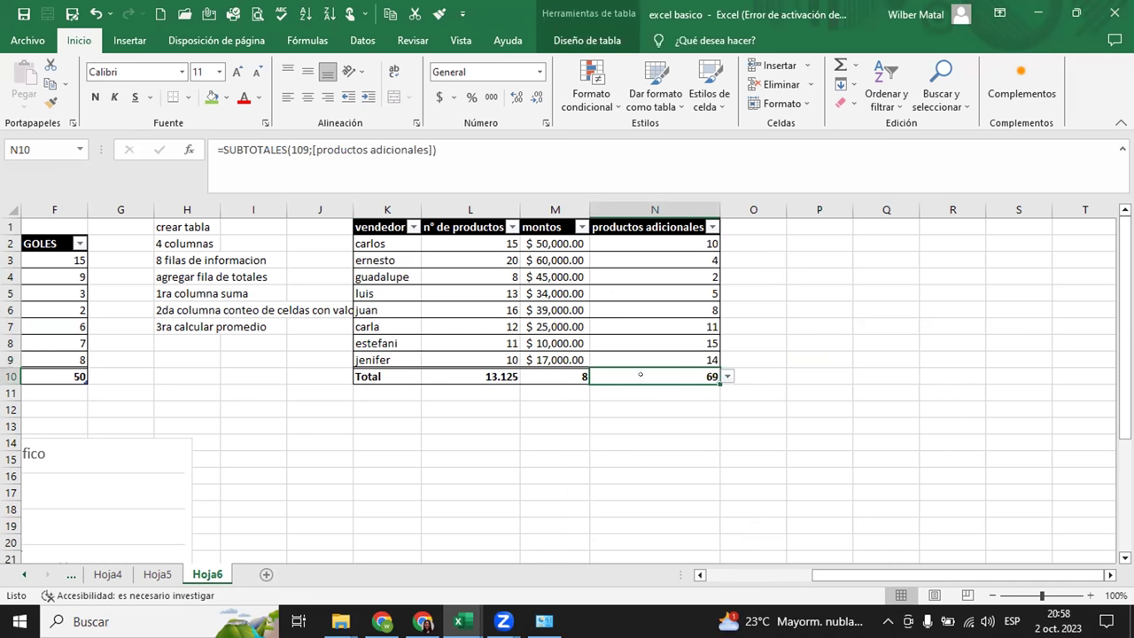
Check the montos total's function list, leaving it on Contar números
left_click(558, 376)
left_click(597, 376)
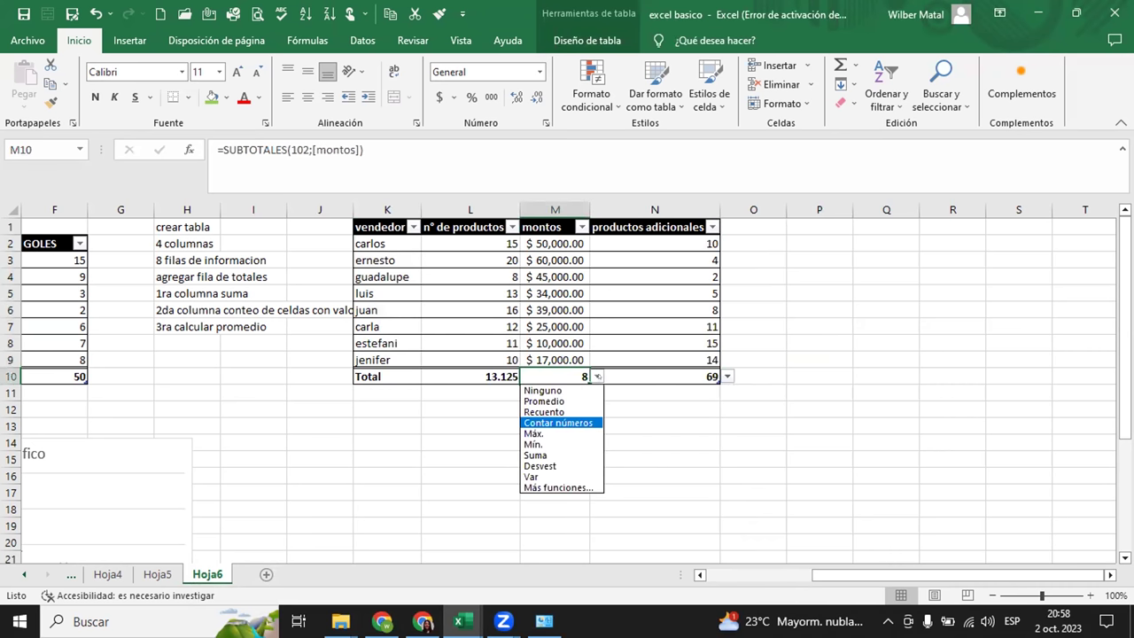
left_click(571, 423)
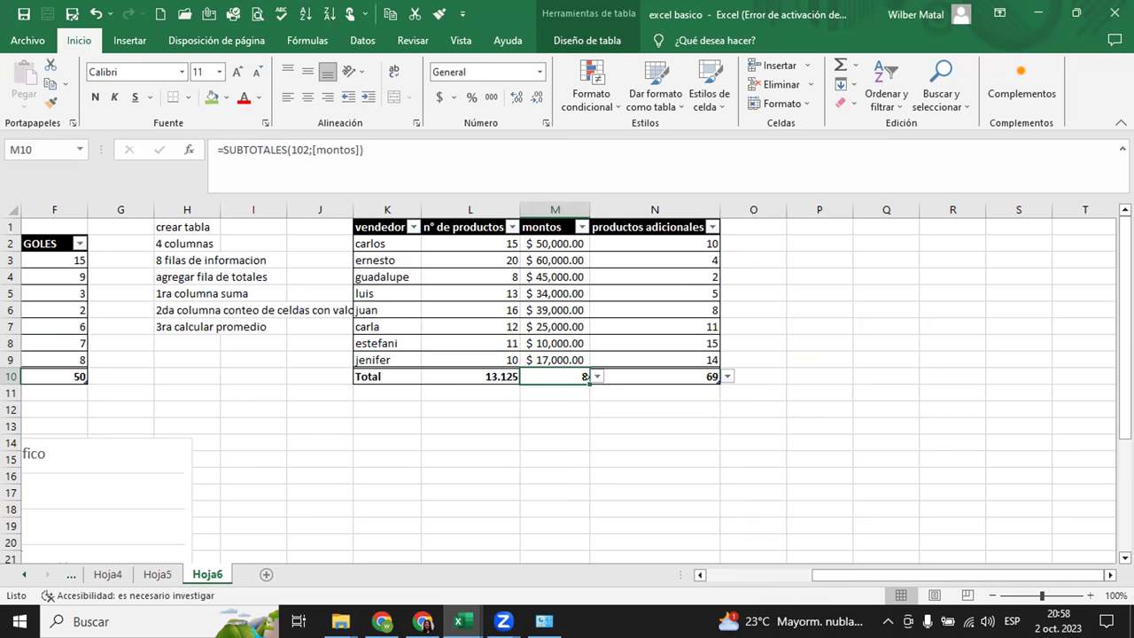
left_click(619, 393)
left_click(655, 375)
left_click(553, 375)
left_click(597, 376)
left_click(505, 374)
Confirm the n° de productos total stays on Promedio and leave the table
left_click(505, 373)
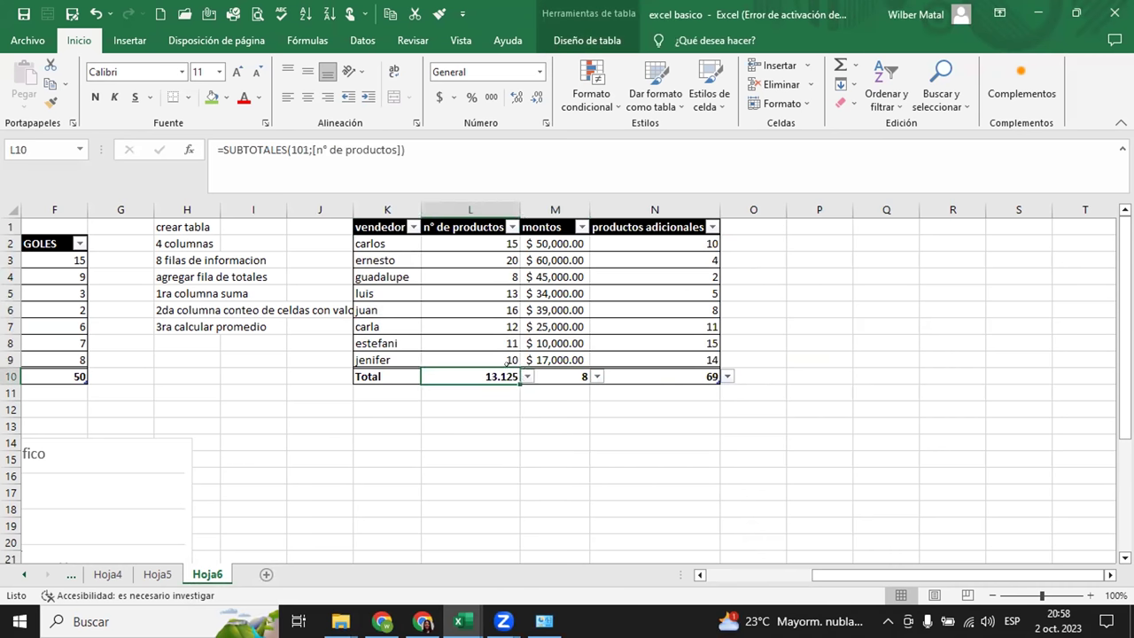
left_click(526, 376)
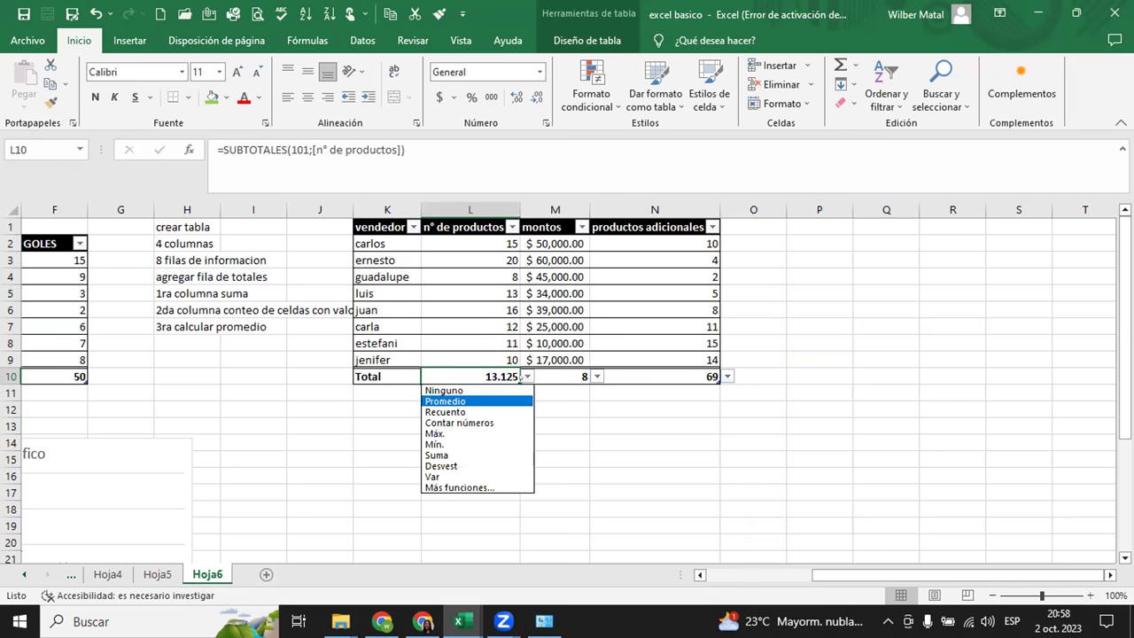
left_click(589, 404)
left_click(772, 350)
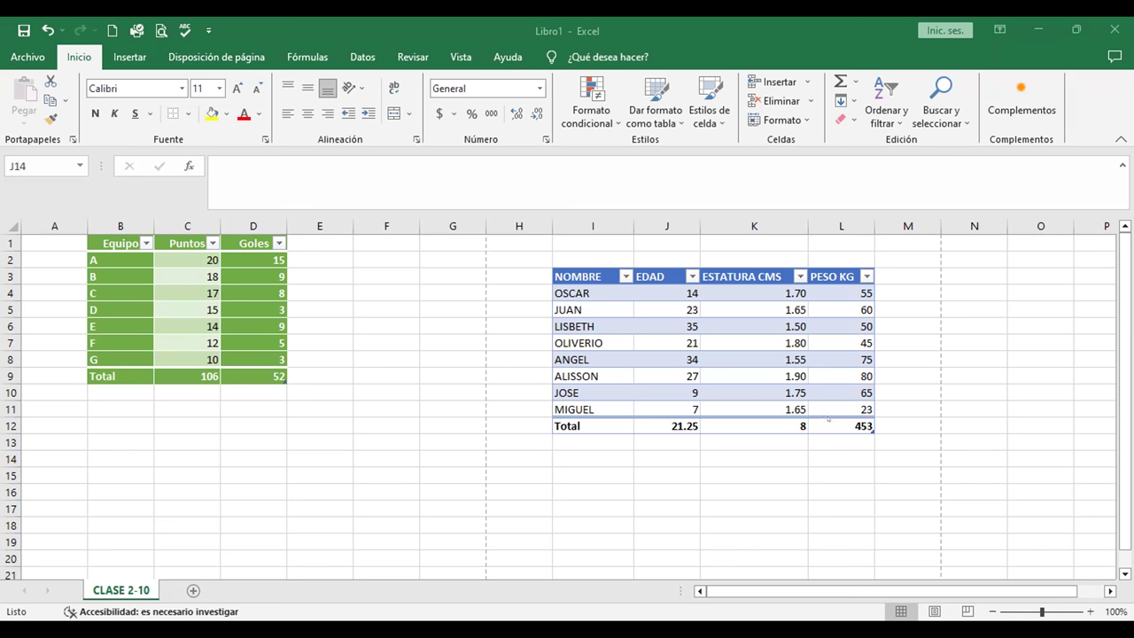
Inspect the PESO KG total formula and confirm its dropdown stays on Suma
double_click(829, 421)
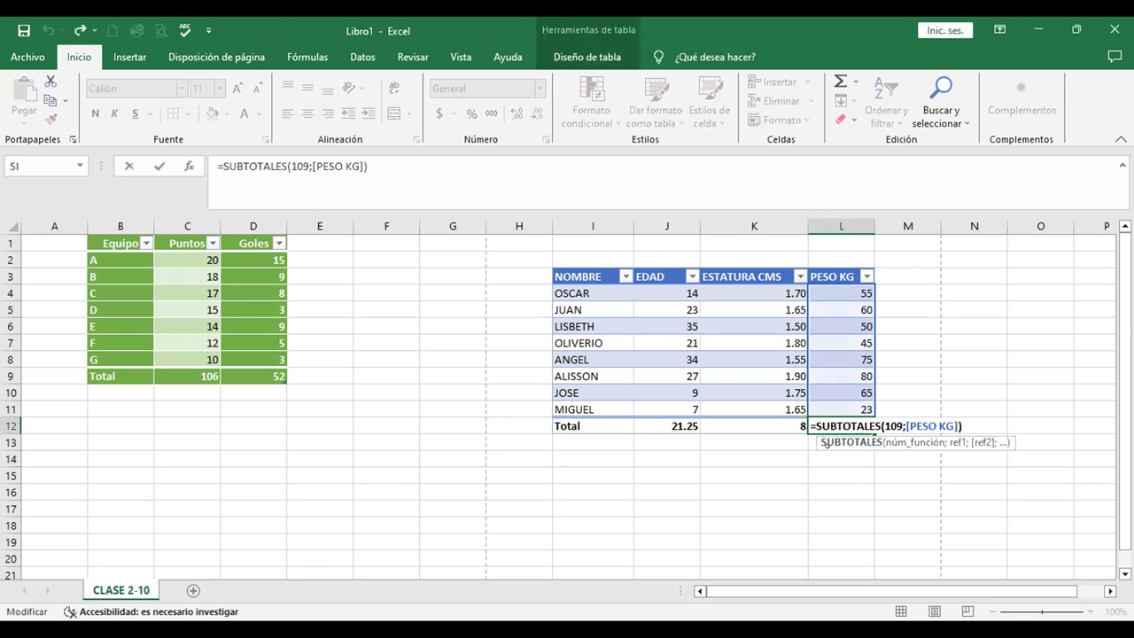
left_click(840, 458)
left_click(841, 423)
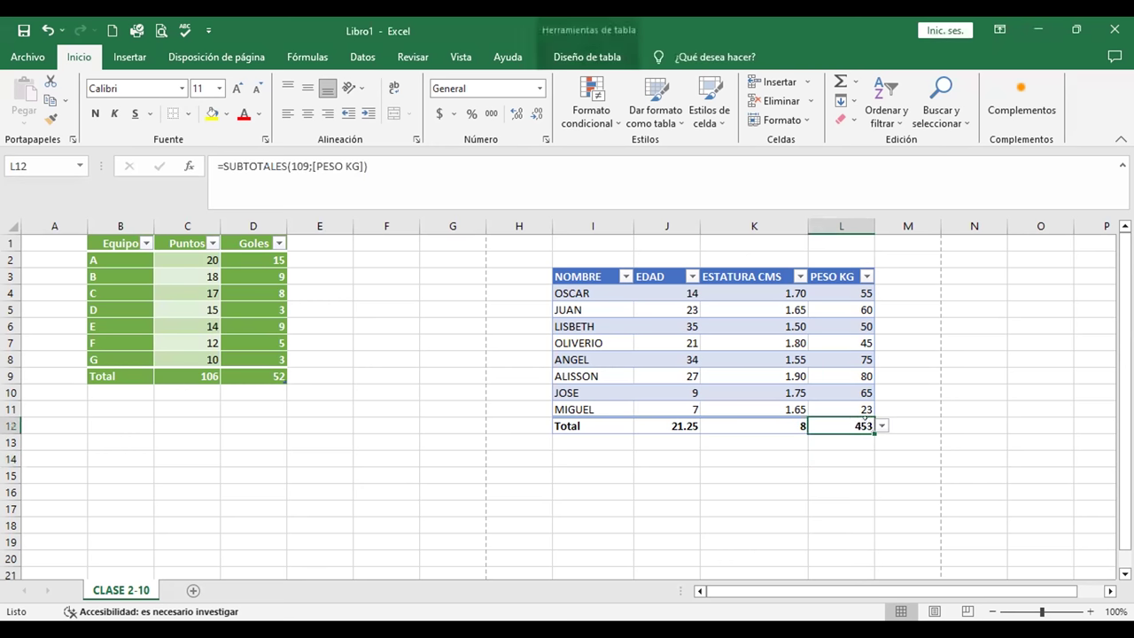
left_click(881, 425)
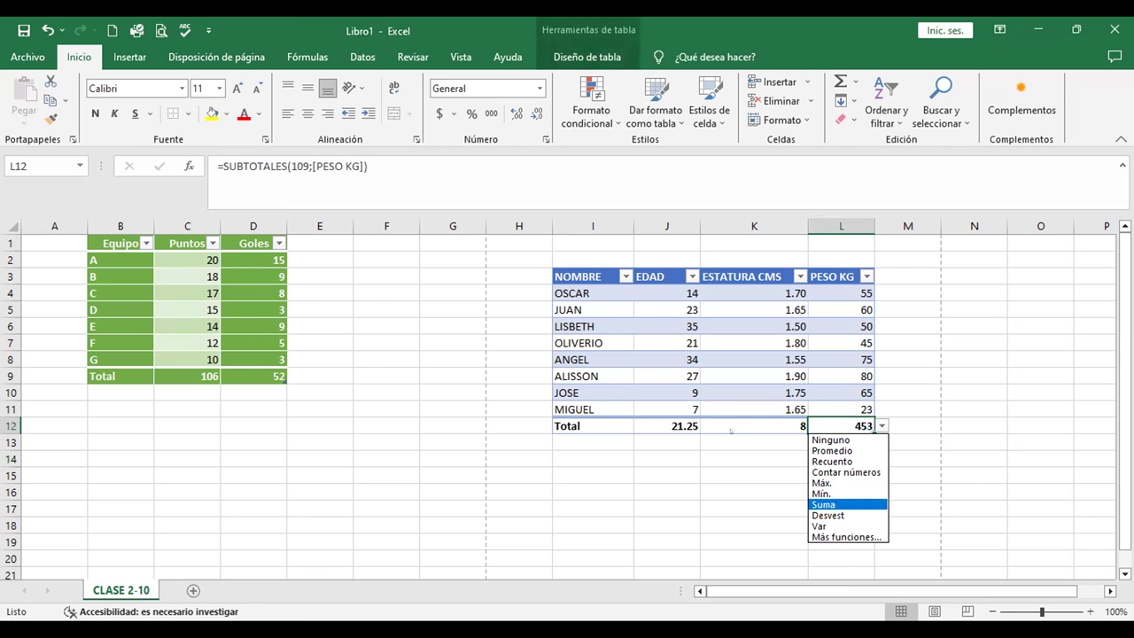
left_click(730, 429)
Check the ESTATURA CMS and EDAD total function lists without changing them
left_click(735, 420)
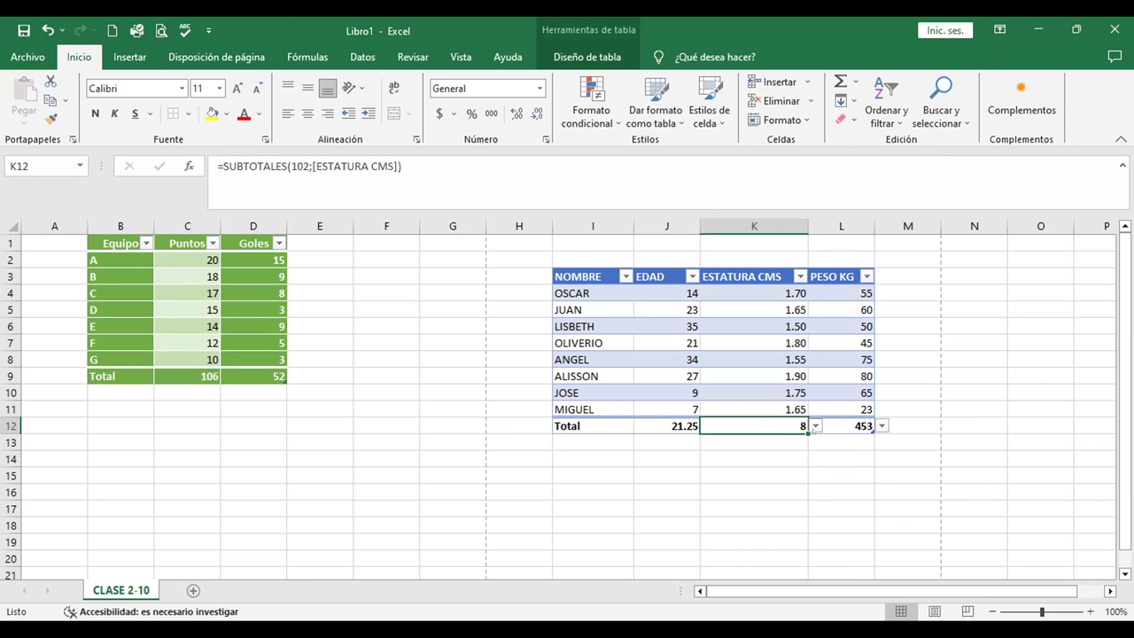
left_click(814, 426)
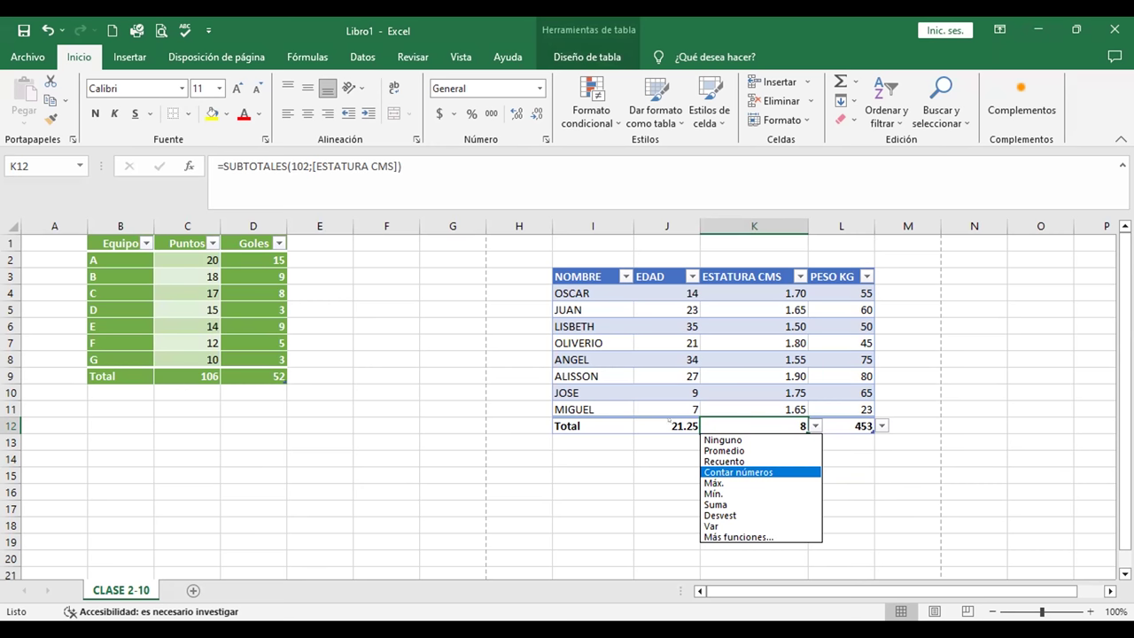
left_click(656, 419)
left_click(707, 426)
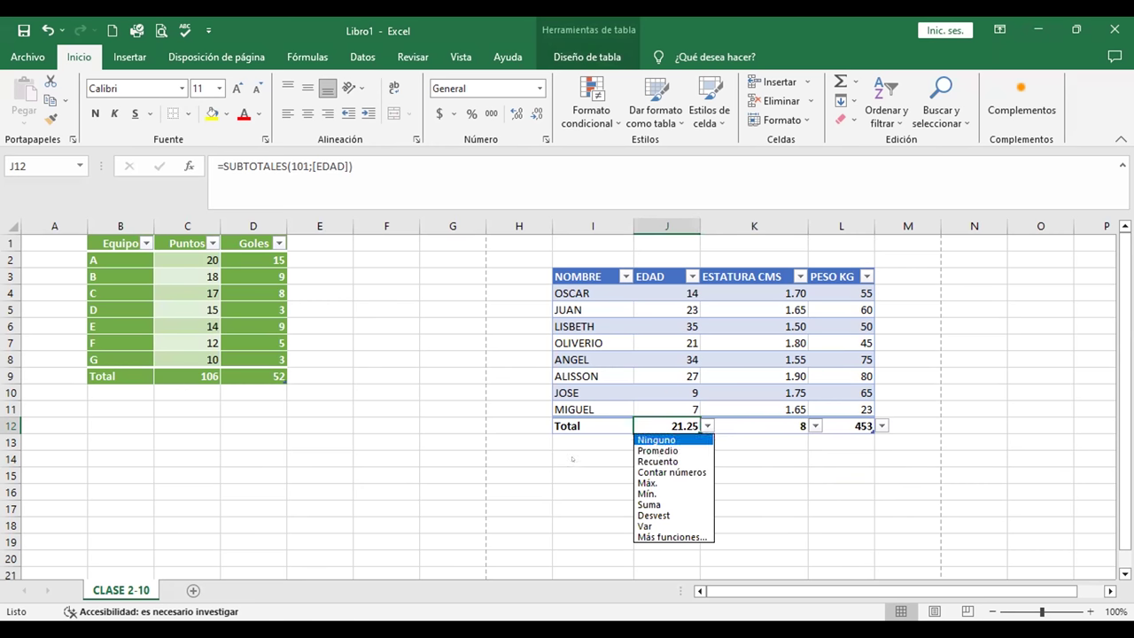
key("Escape")
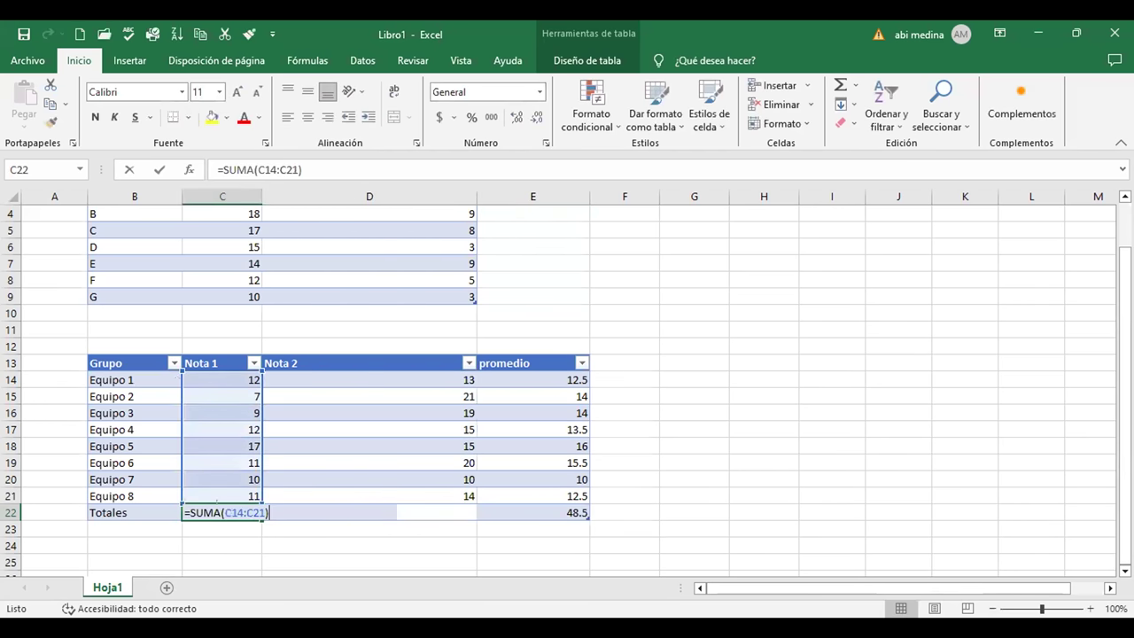
Edit the Nota 1 SUMA total so it includes G21, then restore the Excel window size
double_click(224, 512)
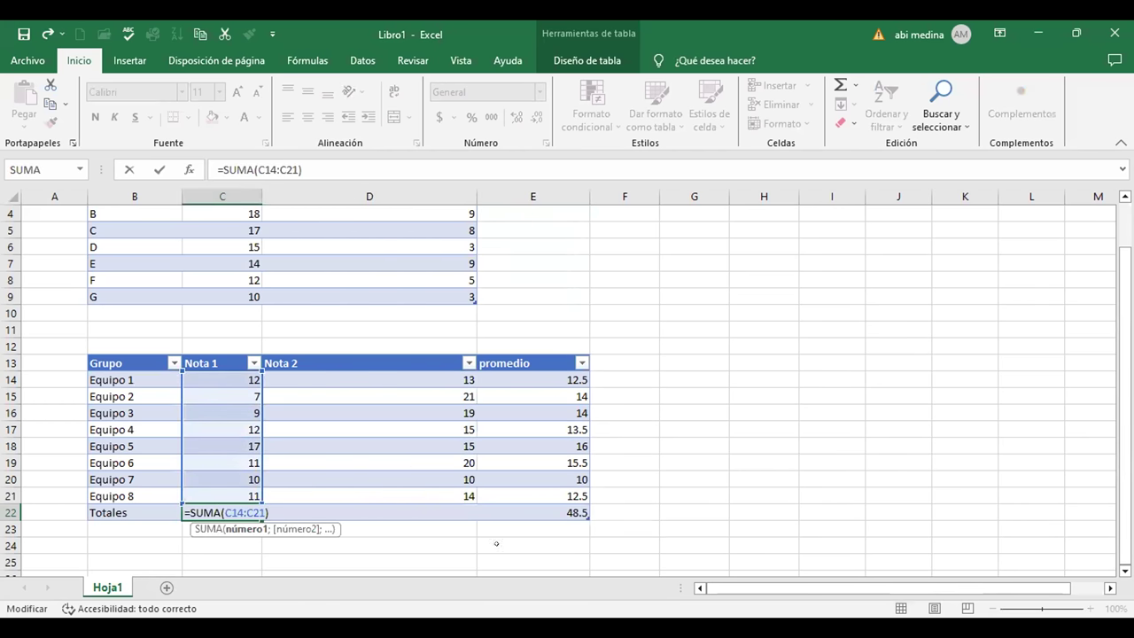
left_click(681, 488)
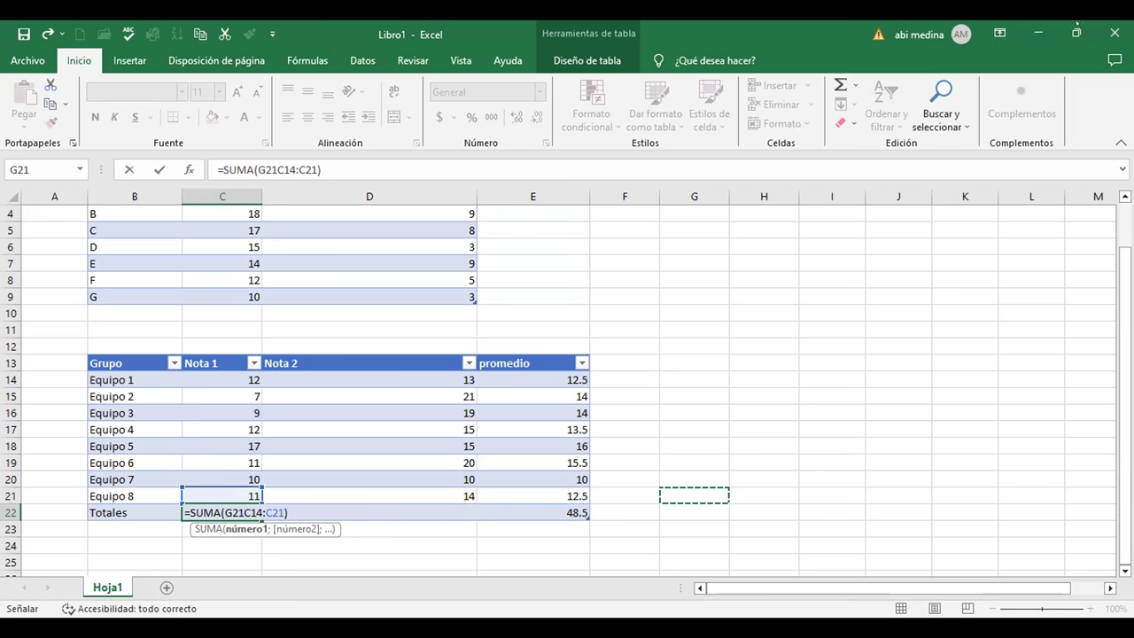
key("super+Down")
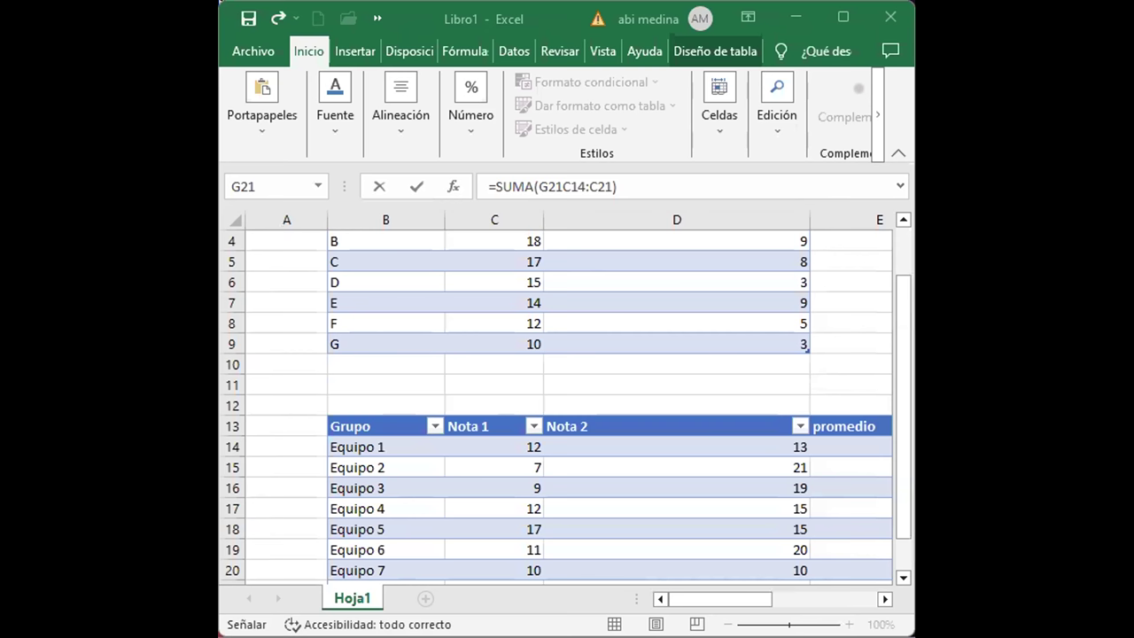